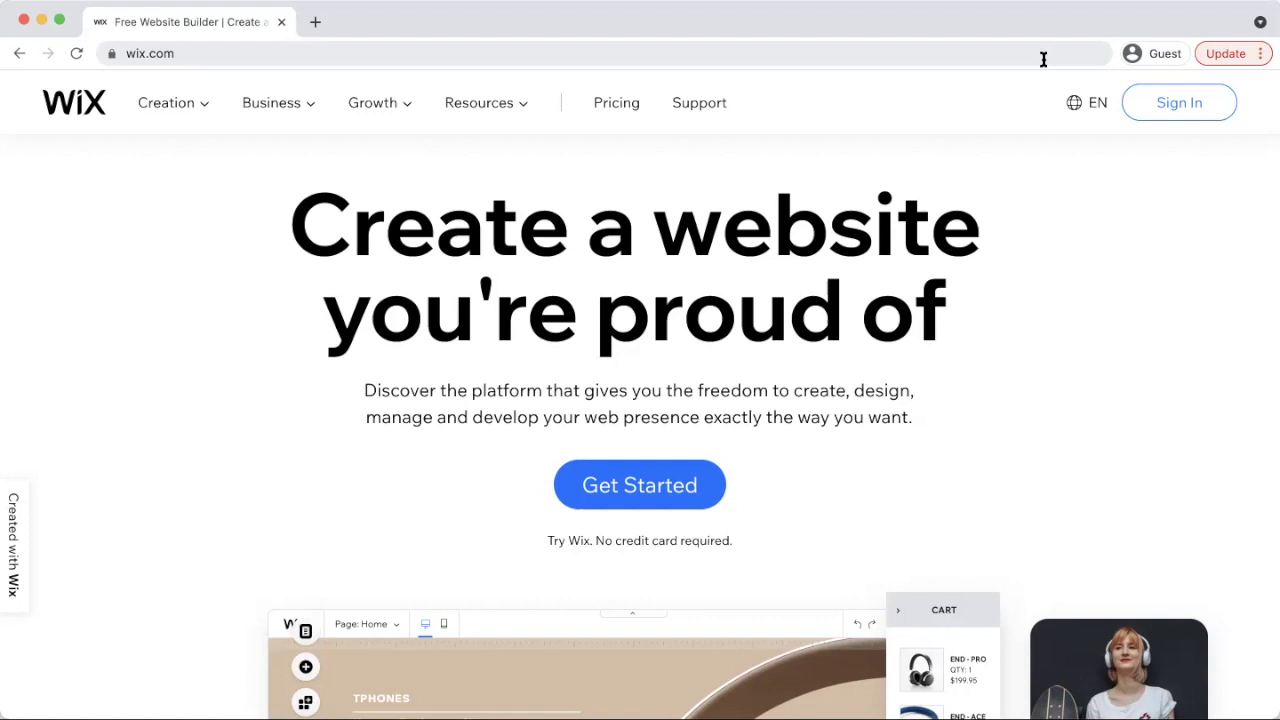
Start a new Wix sign-up and enter the store's e-mail address in both e-mail fields
{"action": "left_click", "coordinate": [622, 470]}
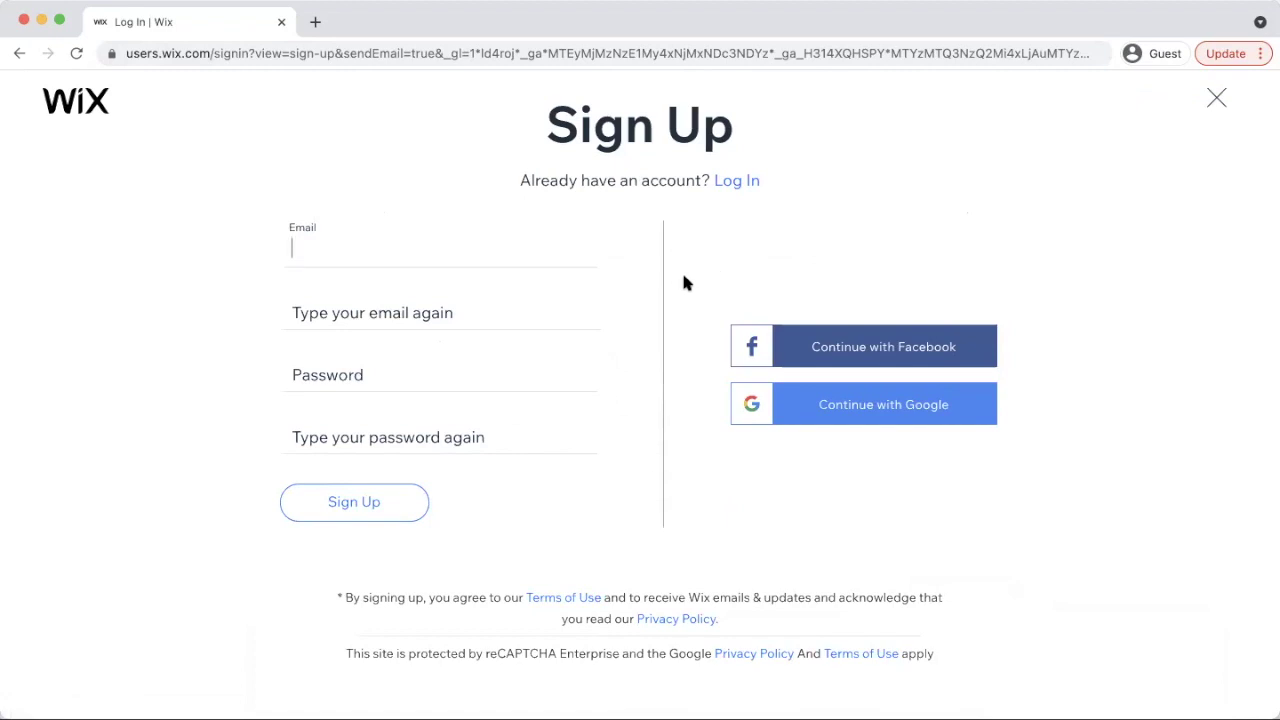
{"action": "key", "text": "Tab"}
{"action": "key", "text": "Tab"}
Type the account password, correct it, and submit the sign-up form
{"action": "key", "text": "BackSpace"}
{"action": "key", "text": "BackSpace"}
{"action": "key", "text": "BackSpace"}
{"action": "key", "text": "BackSpace"}
{"action": "key", "text": "BackSpace"}
{"action": "key", "text": "BackSpace"}
{"action": "key", "text": "BackSpace"}
{"action": "key", "text": "BackSpace"}
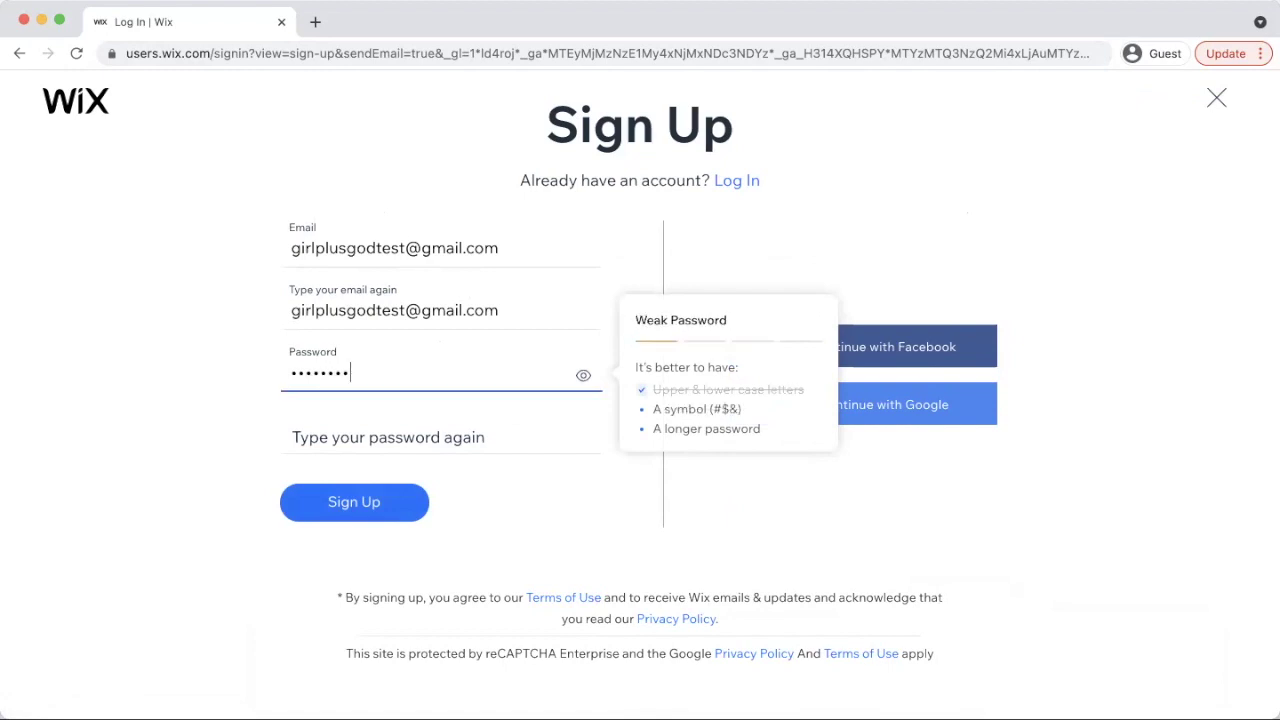
{"action": "key", "text": "BackSpace"}
{"action": "key", "text": "BackSpace"}
{"action": "key", "text": "BackSpace"}
{"action": "key", "text": "BackSpace"}
{"action": "key", "text": "BackSpace"}
{"action": "key", "text": "BackSpace"}
{"action": "key", "text": "BackSpace"}
{"action": "key", "text": "BackSpace"}
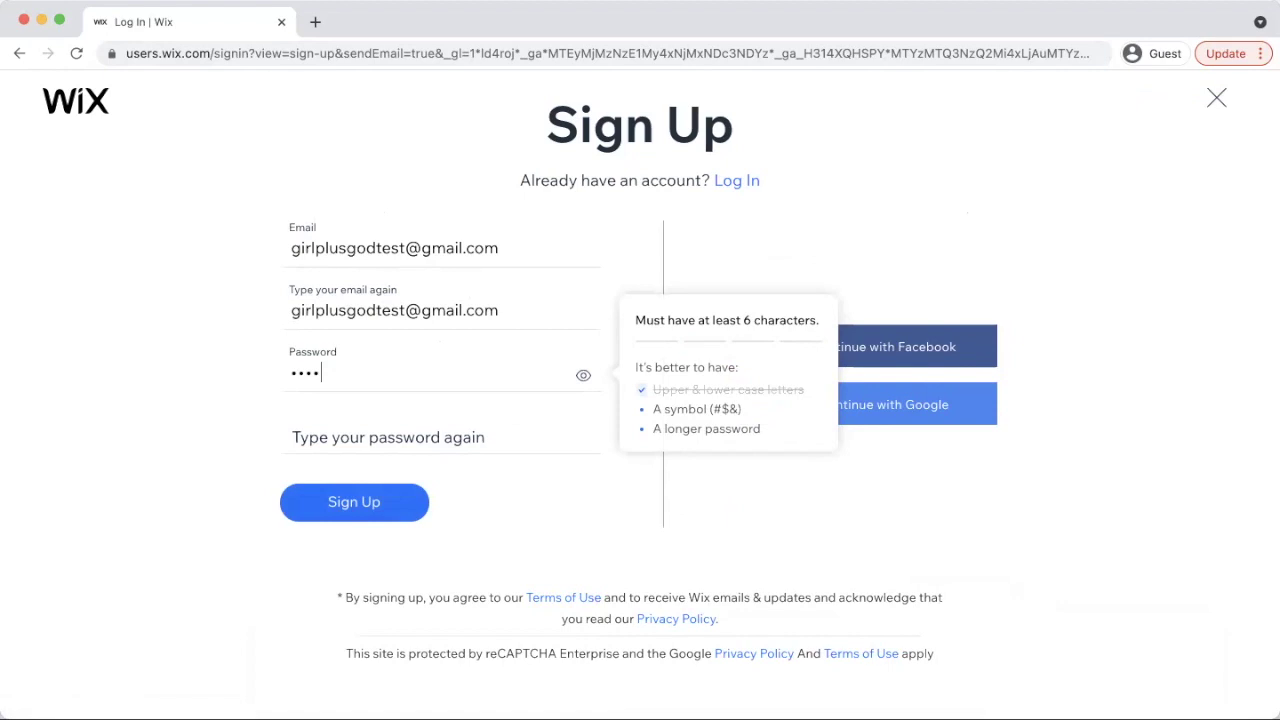
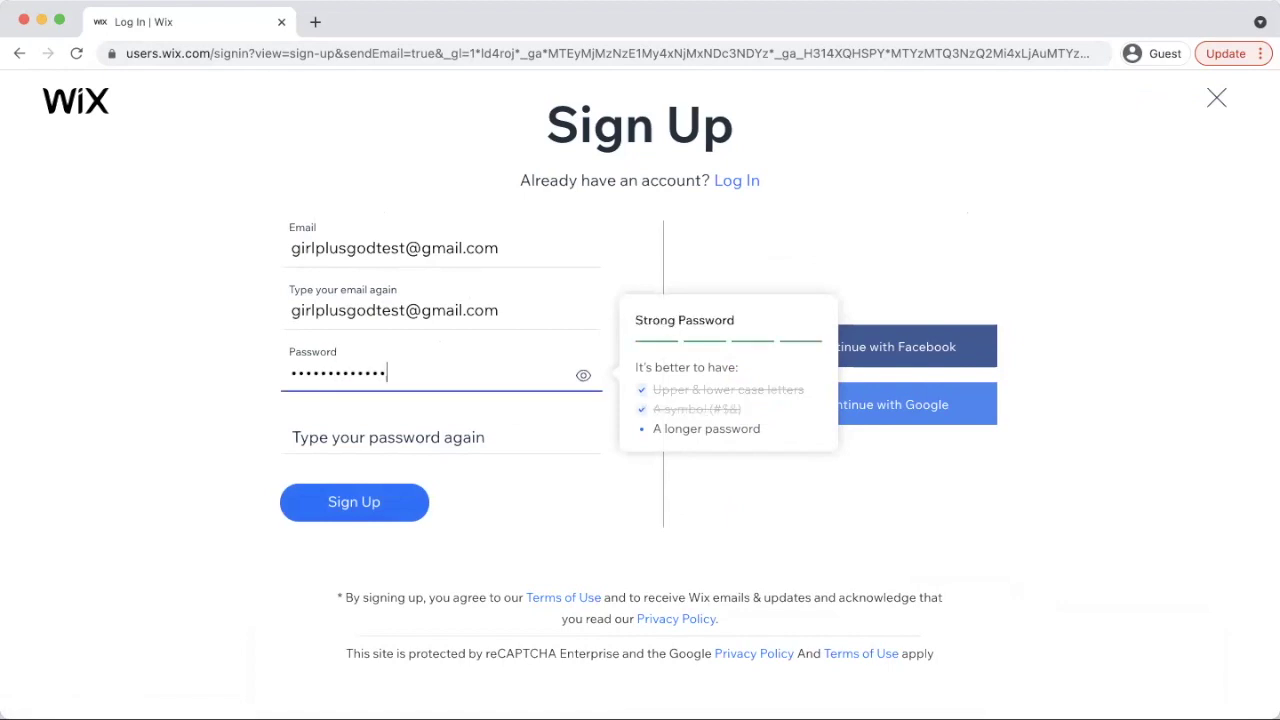
{"action": "key", "text": "BackSpace"}
{"action": "key", "text": "BackSpace"}
{"action": "key", "text": "BackSpace"}
{"action": "key", "text": "BackSpace"}
{"action": "key", "text": "BackSpace"}
{"action": "key", "text": "BackSpace"}
{"action": "key", "text": "BackSpace"}
{"action": "key", "text": "BackSpace"}
{"action": "key", "text": "BackSpace"}
{"action": "key", "text": "BackSpace"}
{"action": "key", "text": "BackSpace"}
{"action": "key", "text": "BackSpace"}
{"action": "key", "text": "BackSpace"}
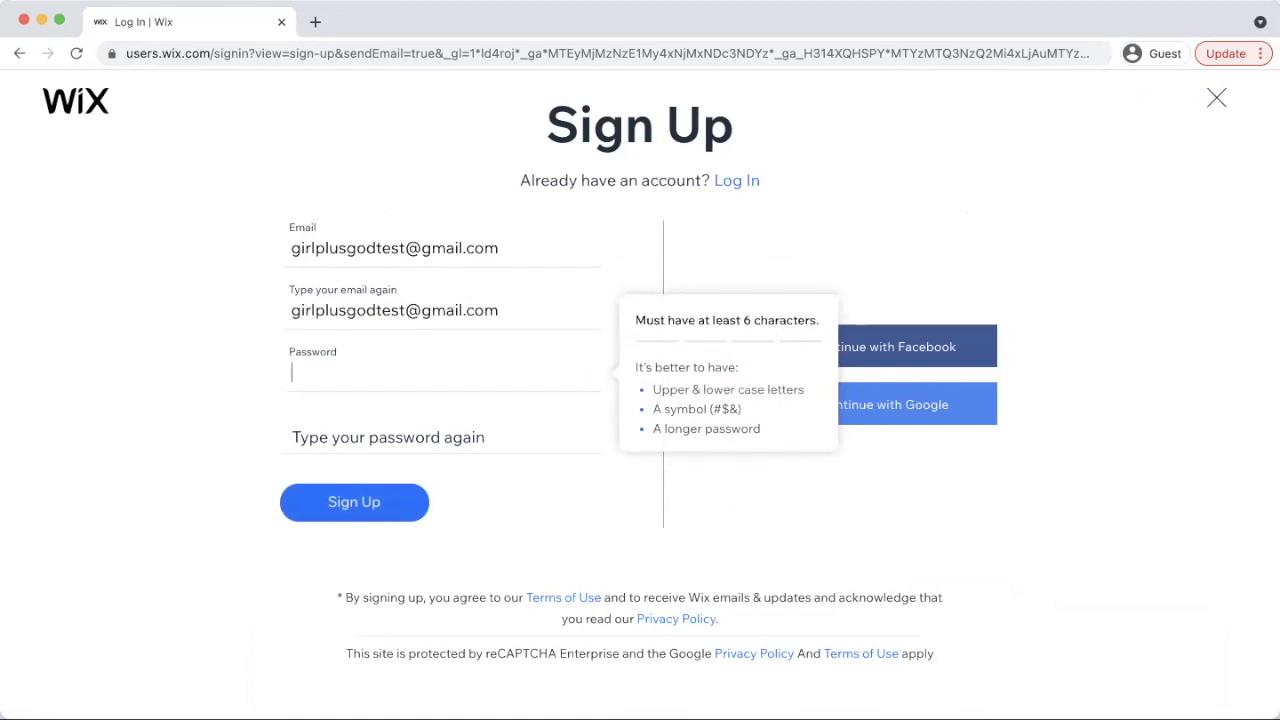
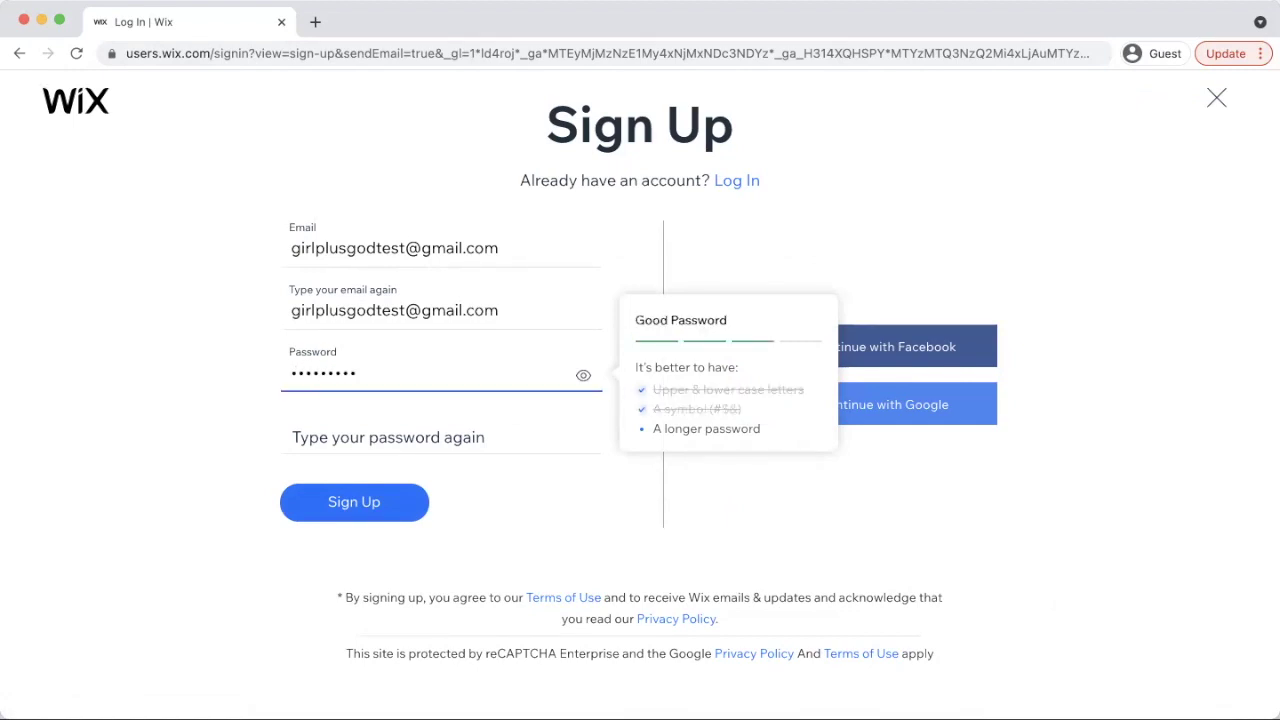
{"action": "key", "text": "Tab"}
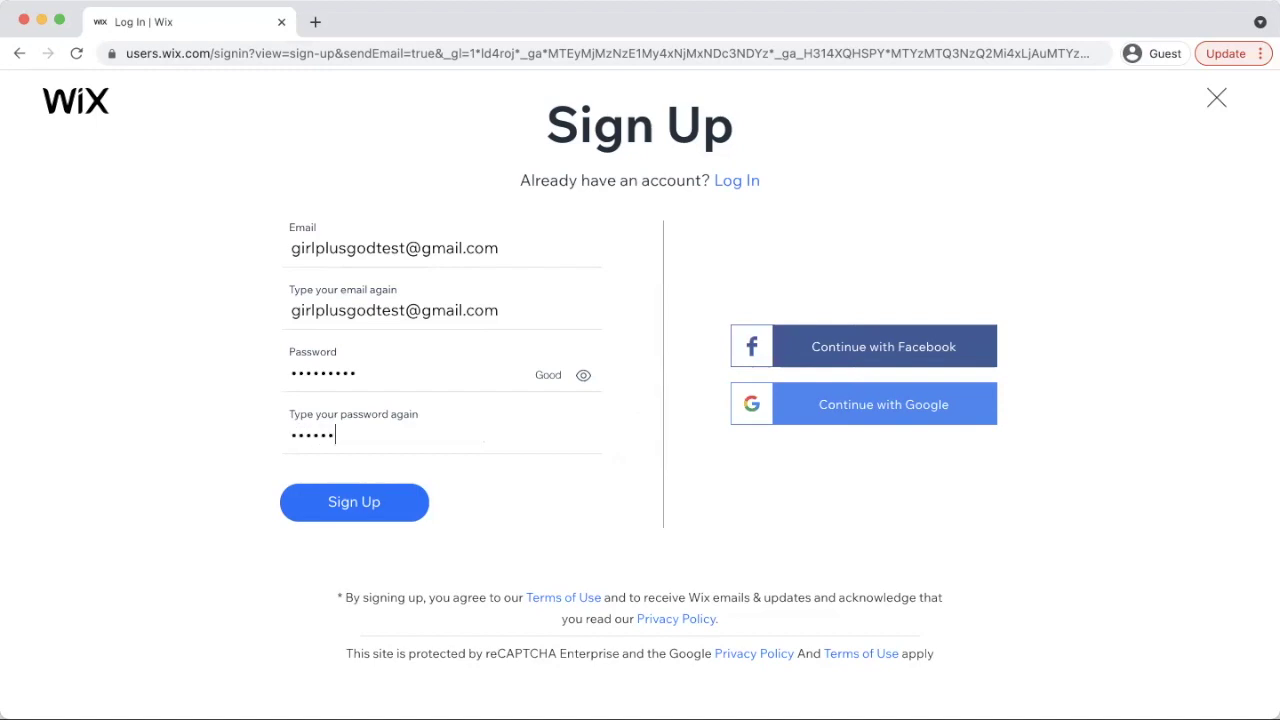
{"action": "left_click", "coordinate": [360, 502]}
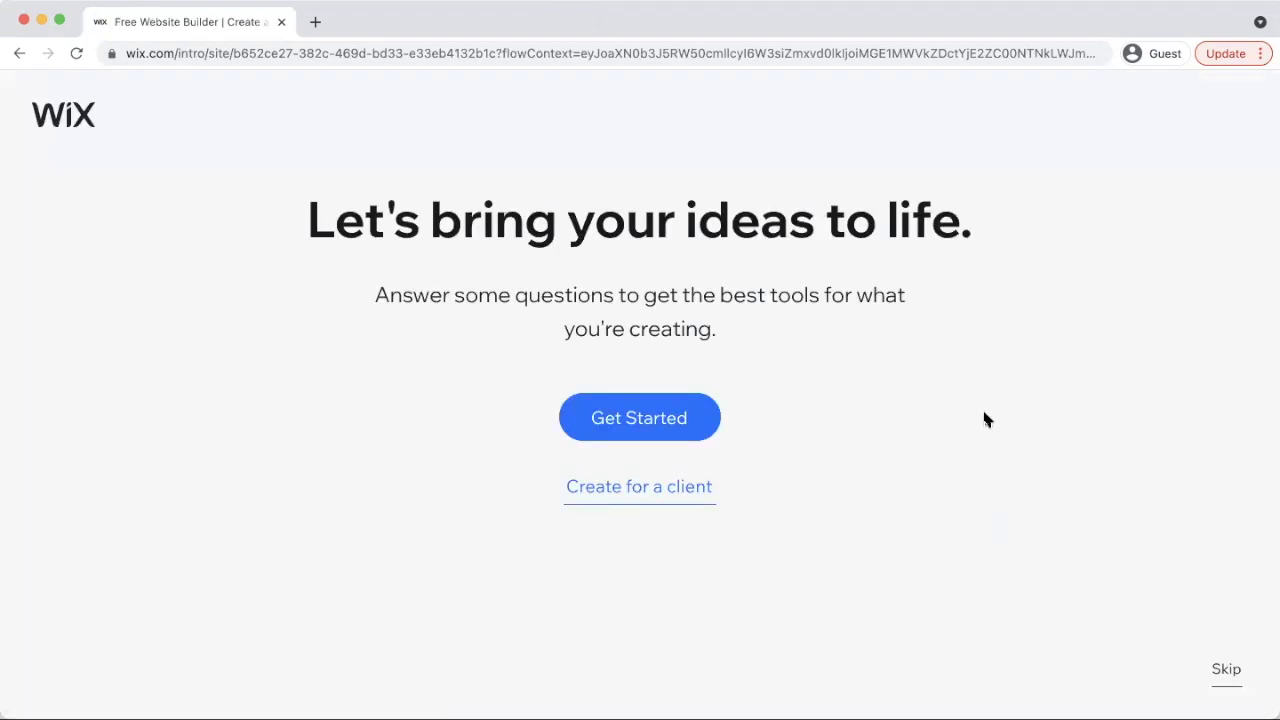
Search 'store' and set the website type to Online Clothing Store
{"action": "left_click", "coordinate": [655, 424]}
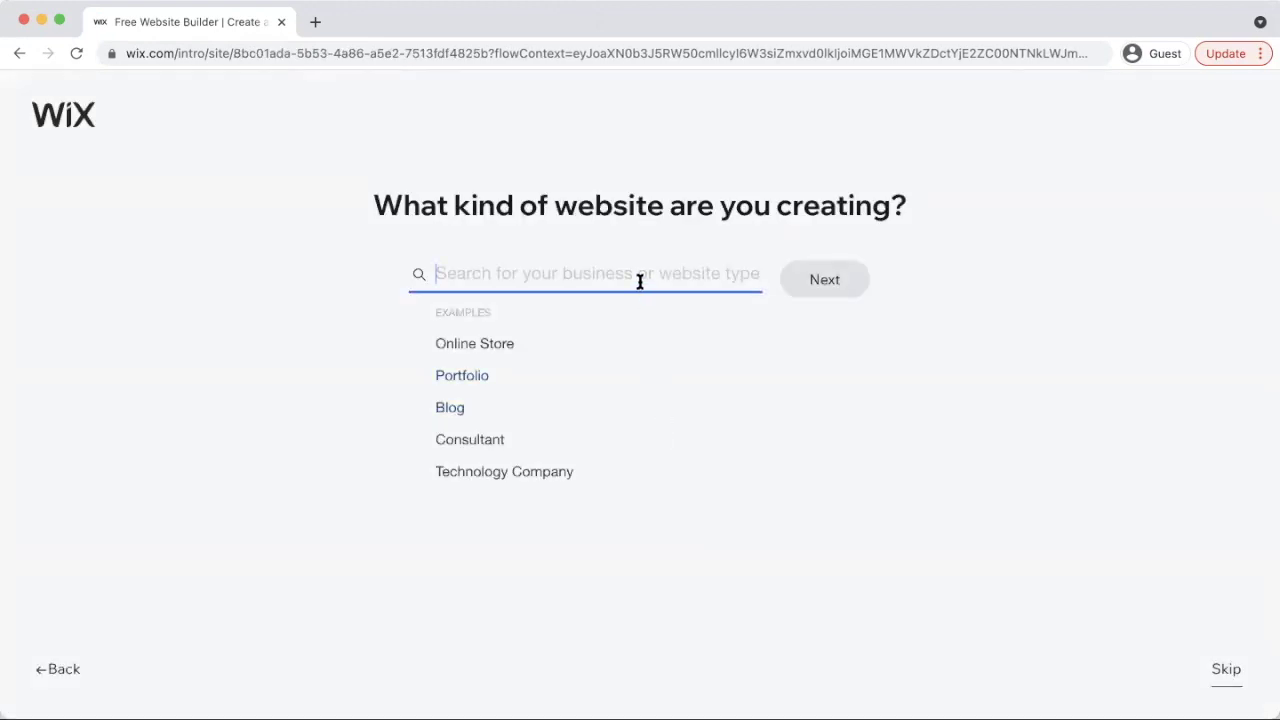
{"action": "type", "text": "store"}
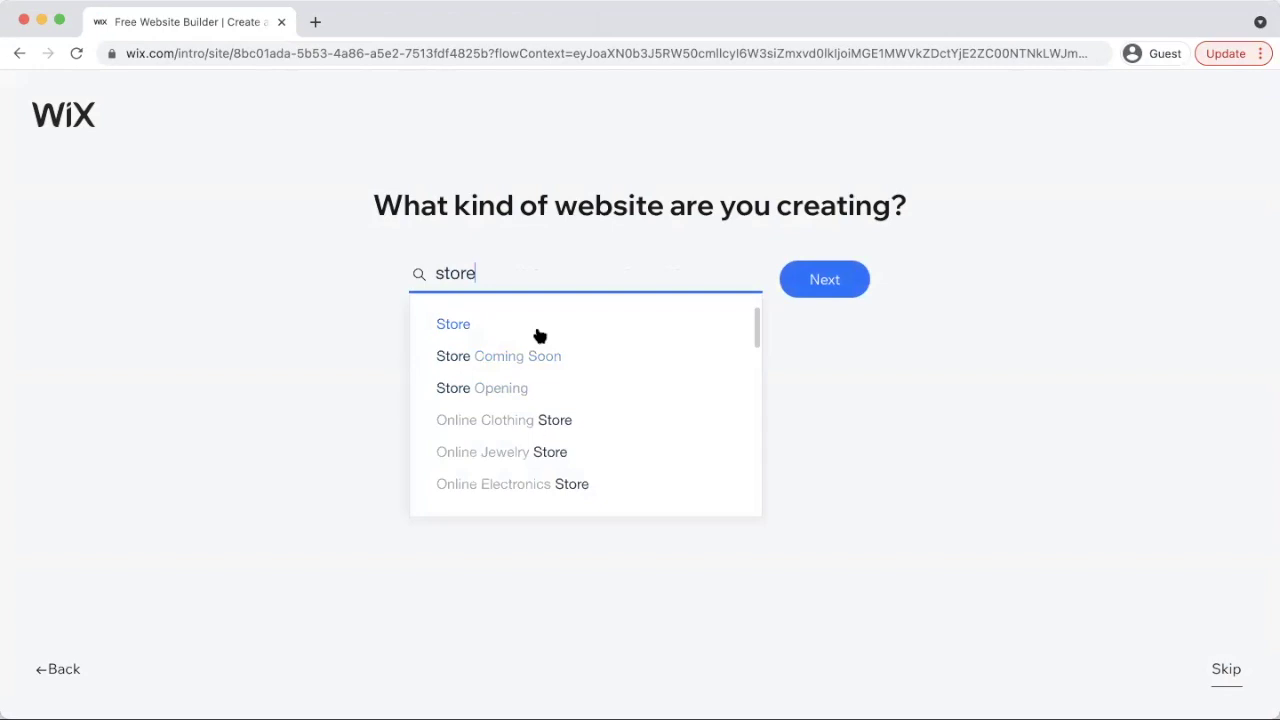
{"action": "left_click", "coordinate": [497, 421]}
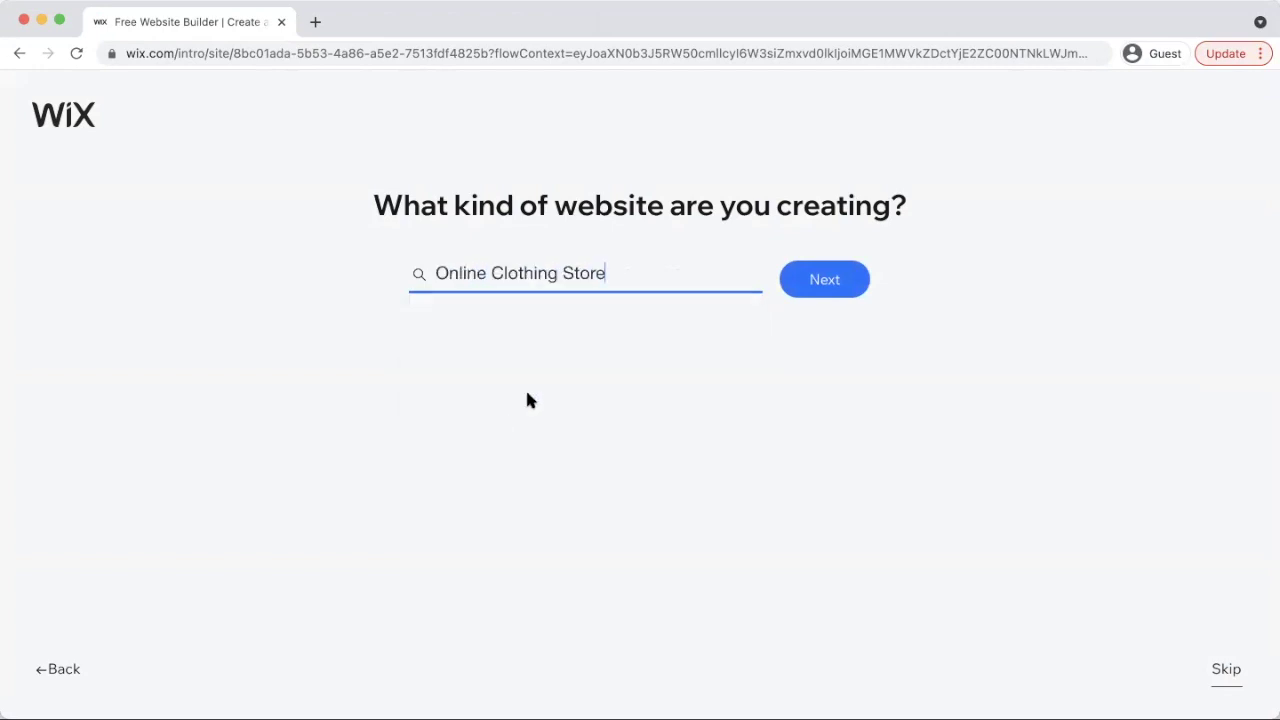
{"action": "left_click", "coordinate": [822, 285]}
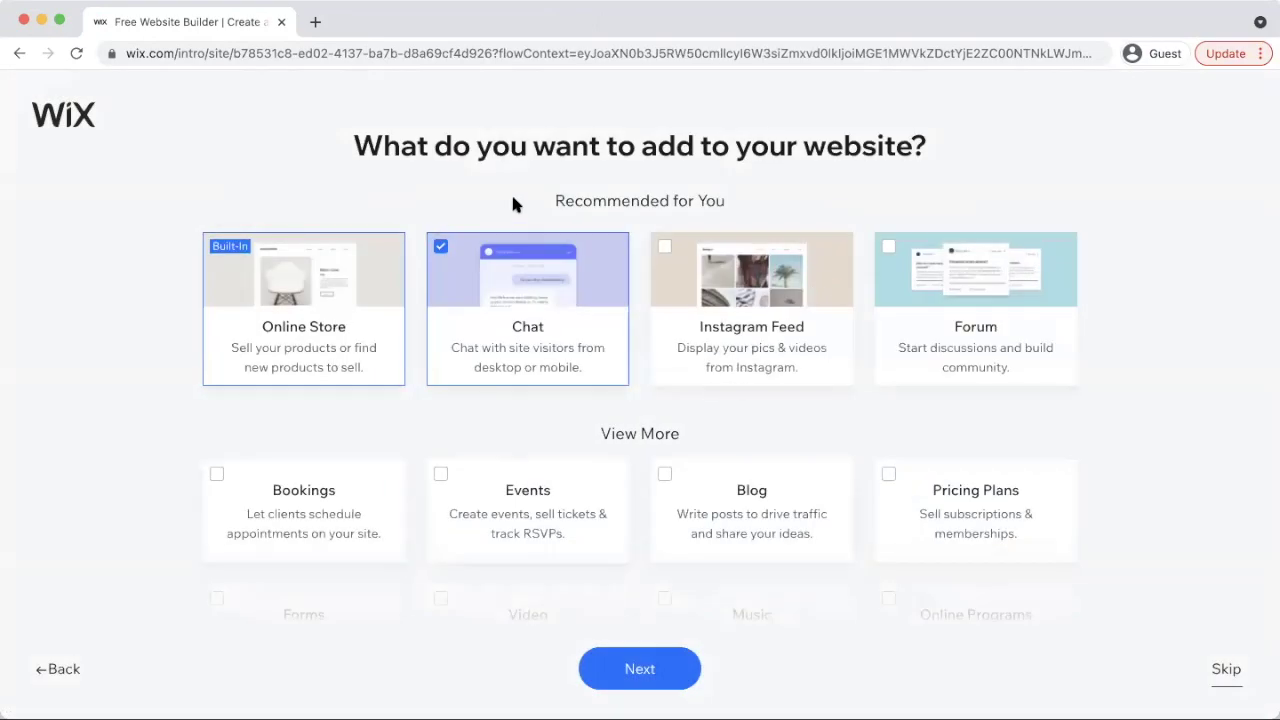
Browse the suggested feature cards and skip without adding any features
{"action": "scroll", "coordinate": [562, 205], "scroll_direction": "down", "scroll_amount": 4}
{"action": "scroll", "coordinate": [561, 247], "scroll_direction": "down", "scroll_amount": 1}
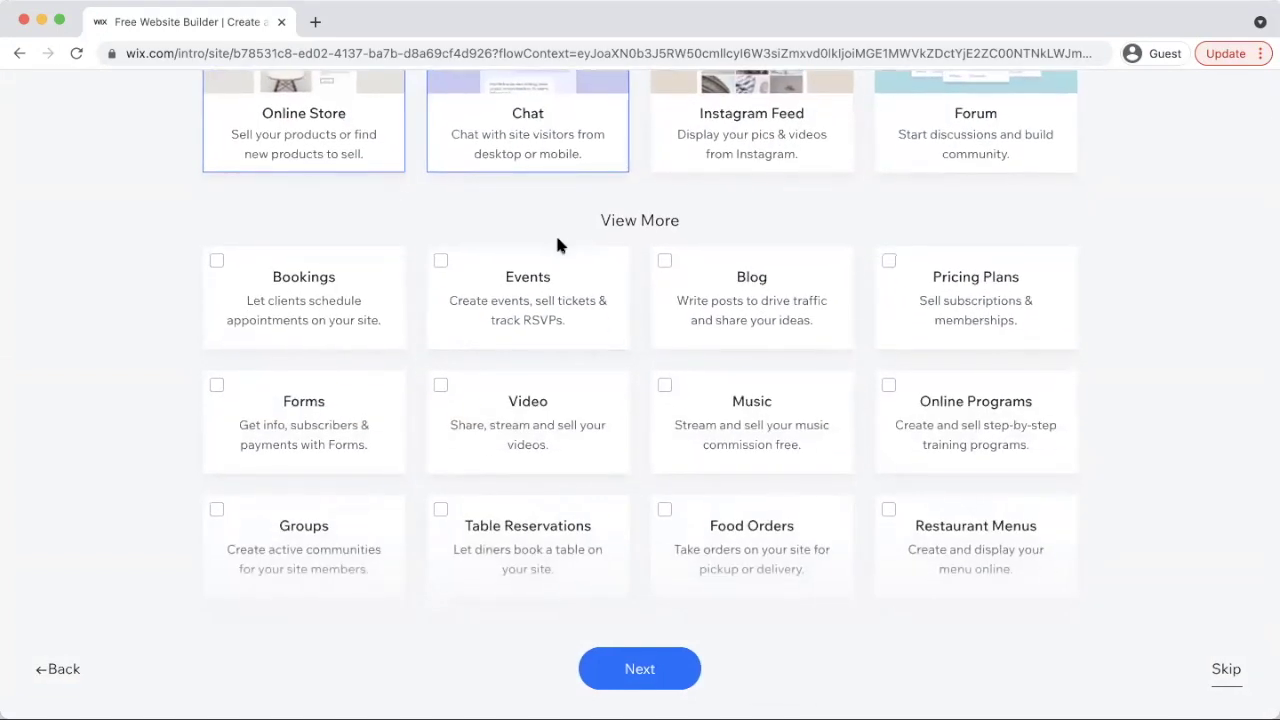
{"action": "scroll", "coordinate": [558, 248], "scroll_direction": "up", "scroll_amount": 5}
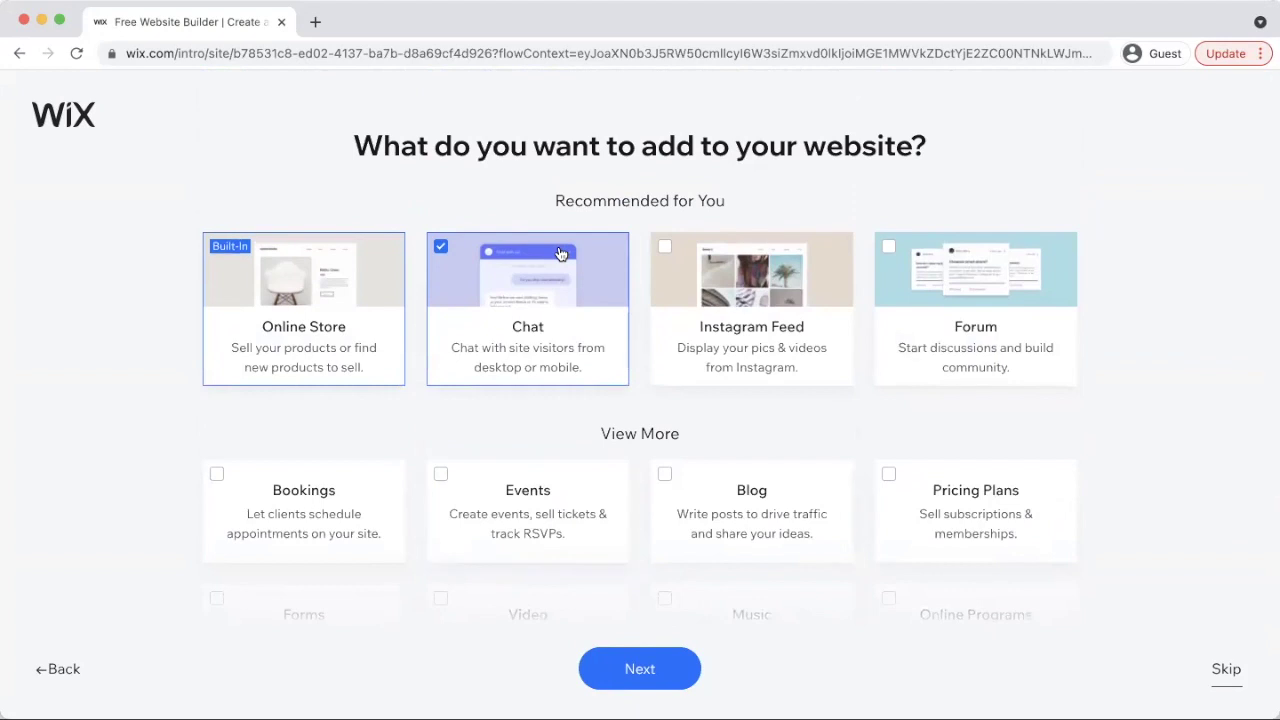
{"action": "mouse_move", "coordinate": [331, 335]}
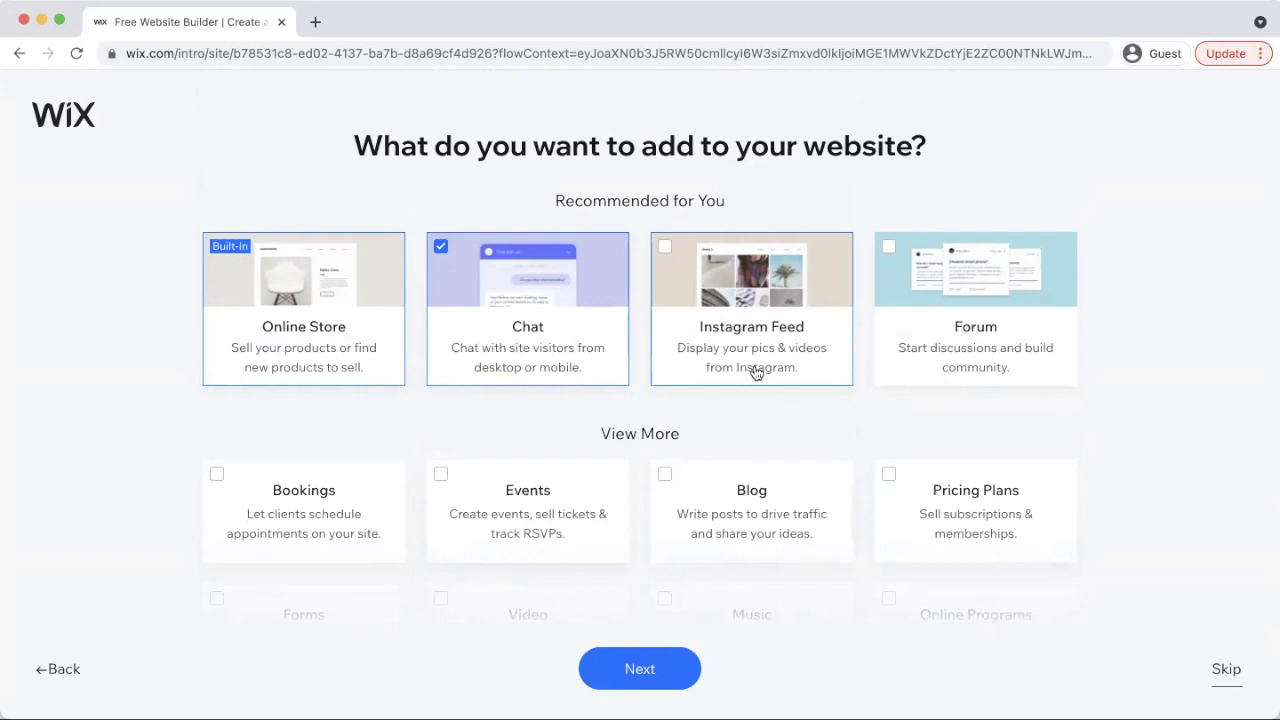
{"action": "scroll", "coordinate": [817, 330], "scroll_direction": "down", "scroll_amount": 2}
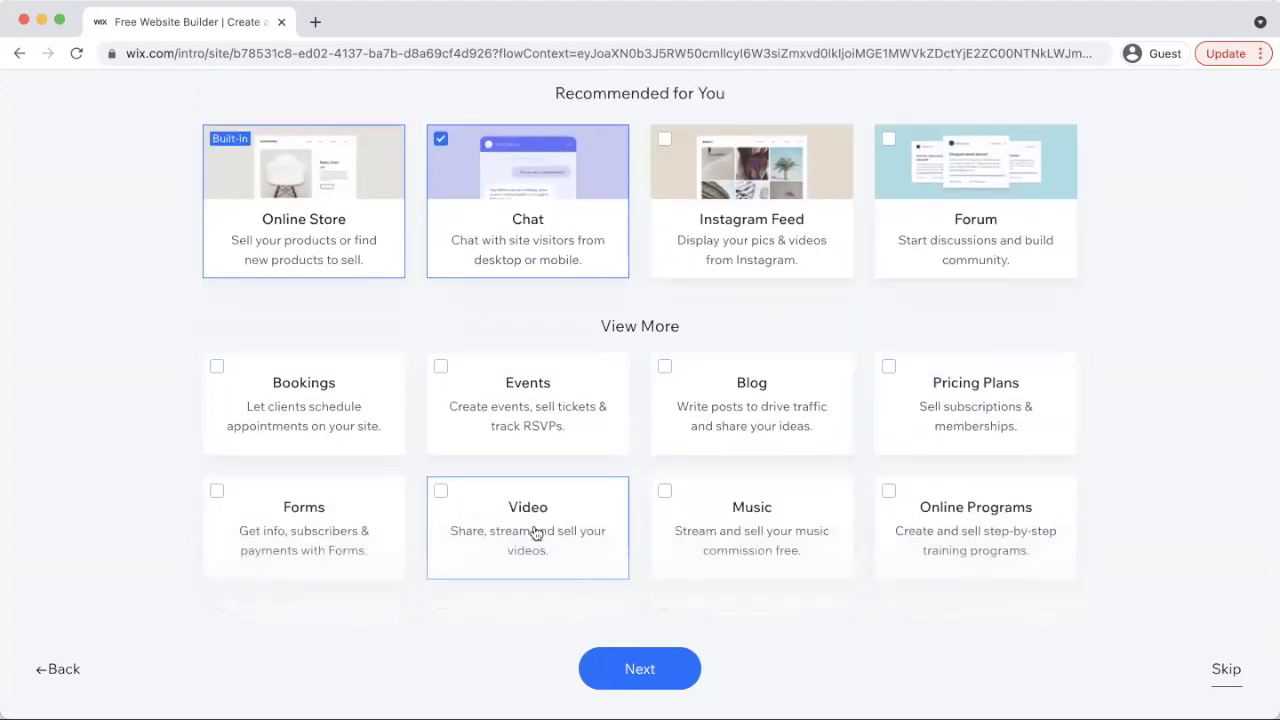
{"action": "scroll", "coordinate": [784, 300], "scroll_direction": "down", "scroll_amount": 2}
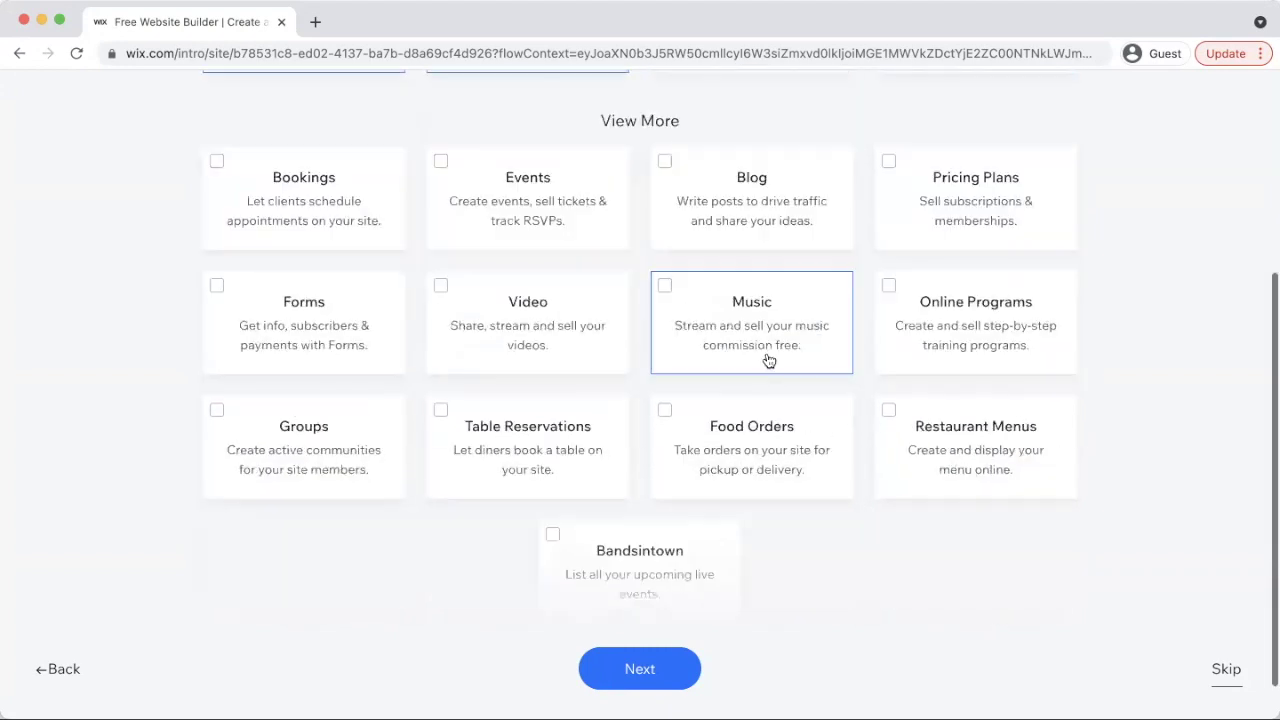
{"action": "scroll", "coordinate": [769, 360], "scroll_direction": "up", "scroll_amount": 2}
{"action": "scroll", "coordinate": [769, 360], "scroll_direction": "up", "scroll_amount": 2}
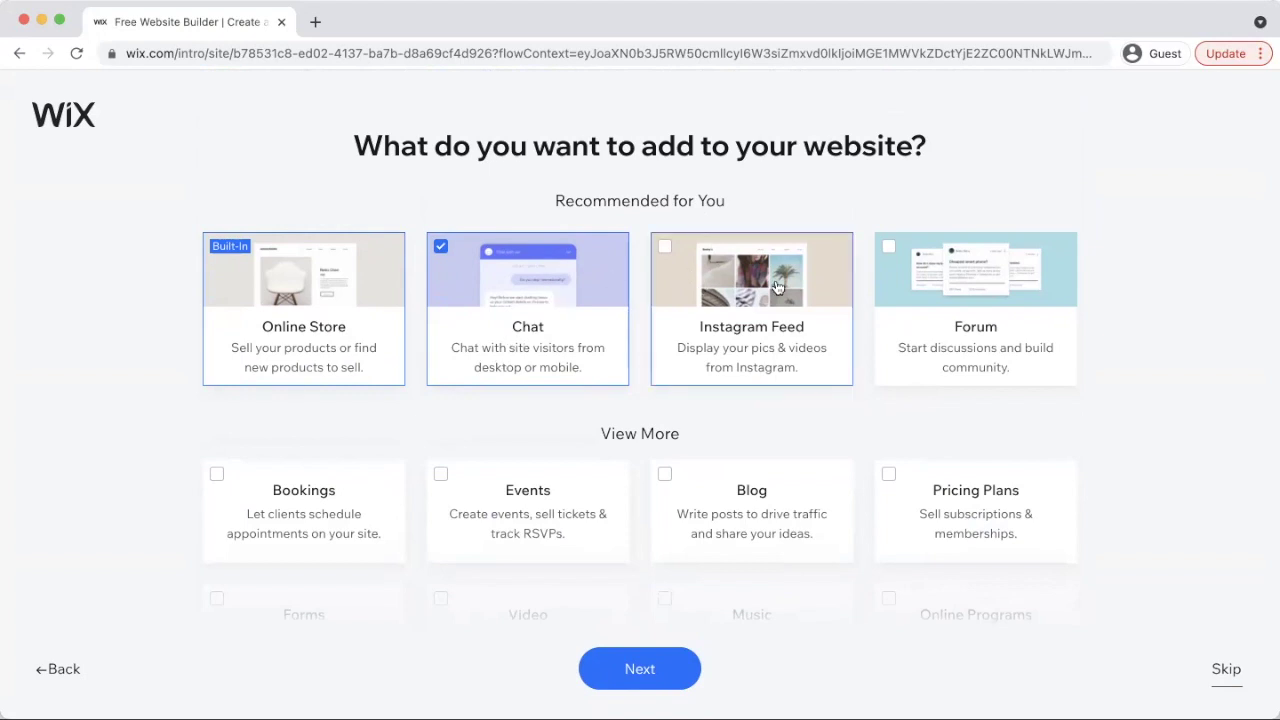
{"action": "scroll", "coordinate": [790, 400], "scroll_direction": "down", "scroll_amount": 5}
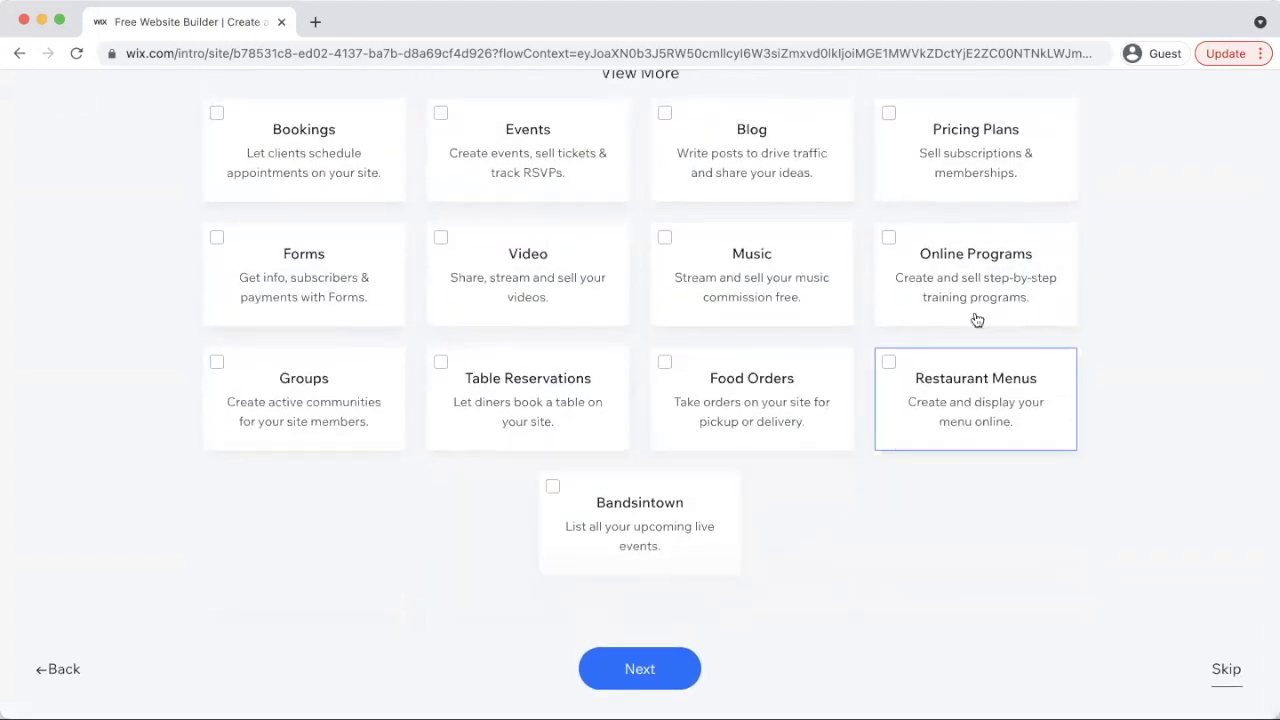
{"action": "scroll", "coordinate": [900, 335], "scroll_direction": "up", "scroll_amount": 2}
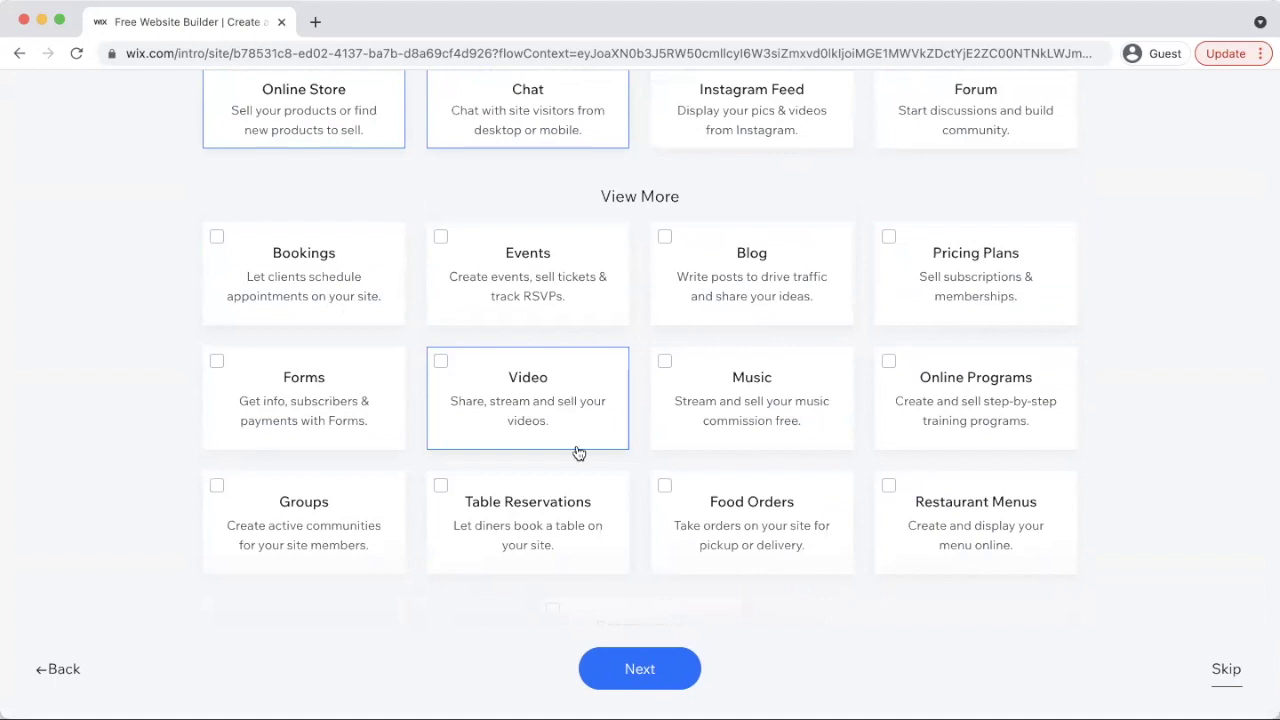
{"action": "scroll", "coordinate": [614, 486], "scroll_direction": "up", "scroll_amount": 3}
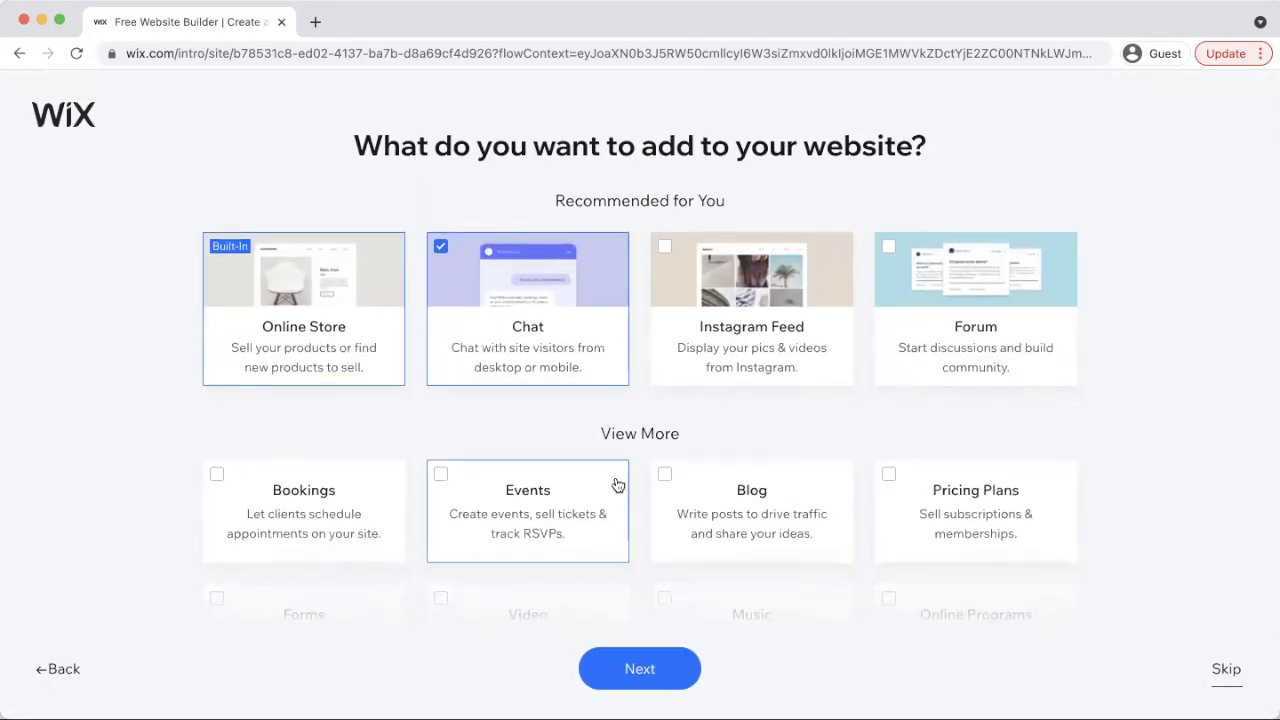
{"action": "scroll", "coordinate": [705, 652], "scroll_direction": "down", "scroll_amount": 2}
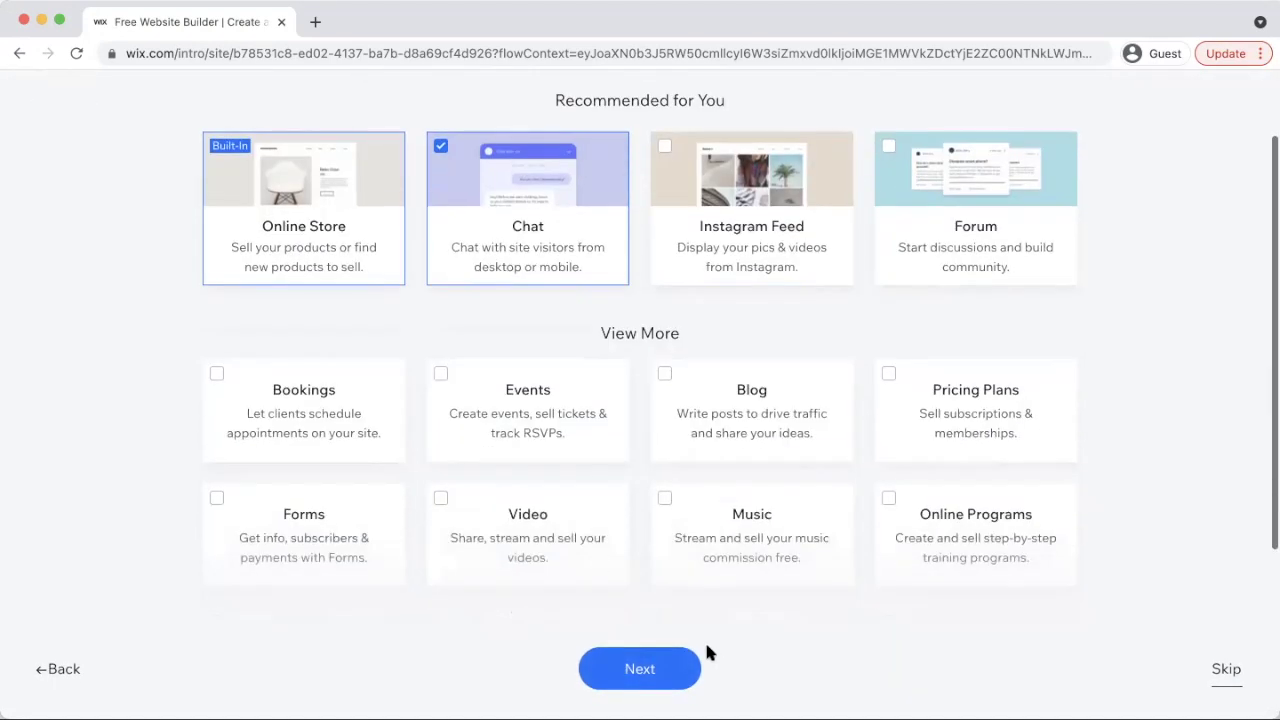
{"action": "left_click", "coordinate": [1222, 672]}
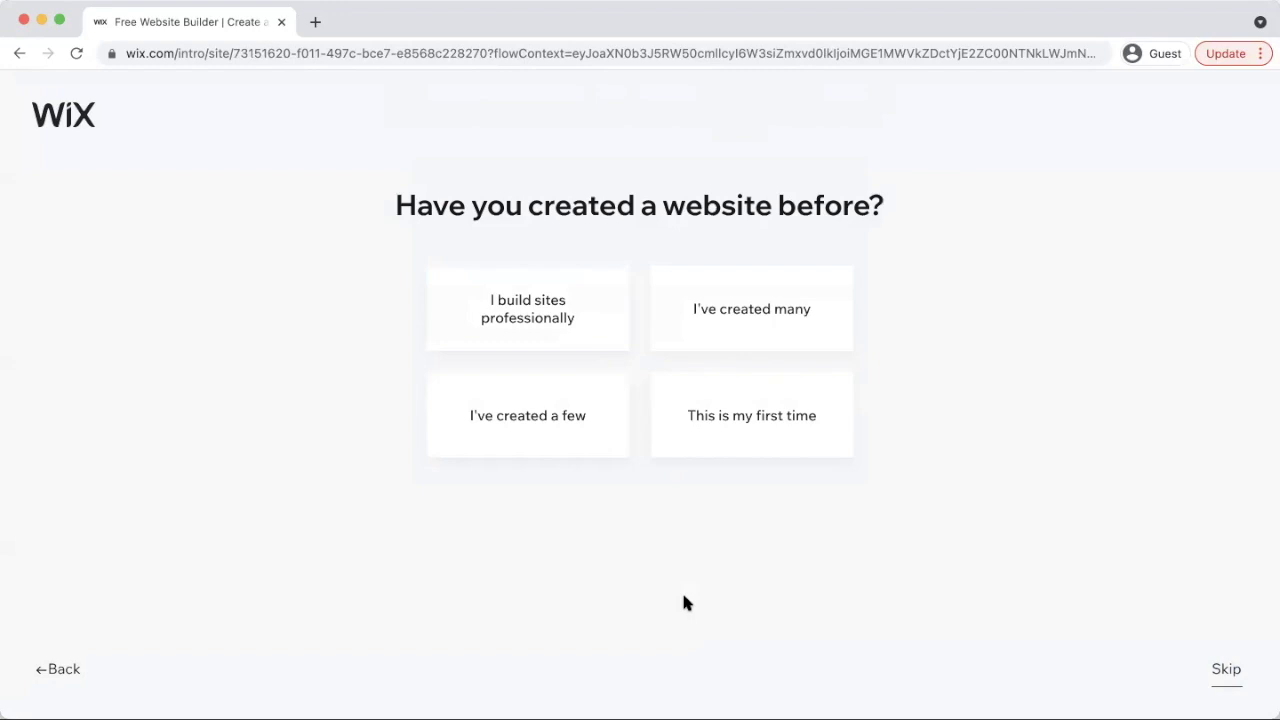
Answer 'This is my first time' to the website-experience question
{"action": "left_click", "coordinate": [797, 433]}
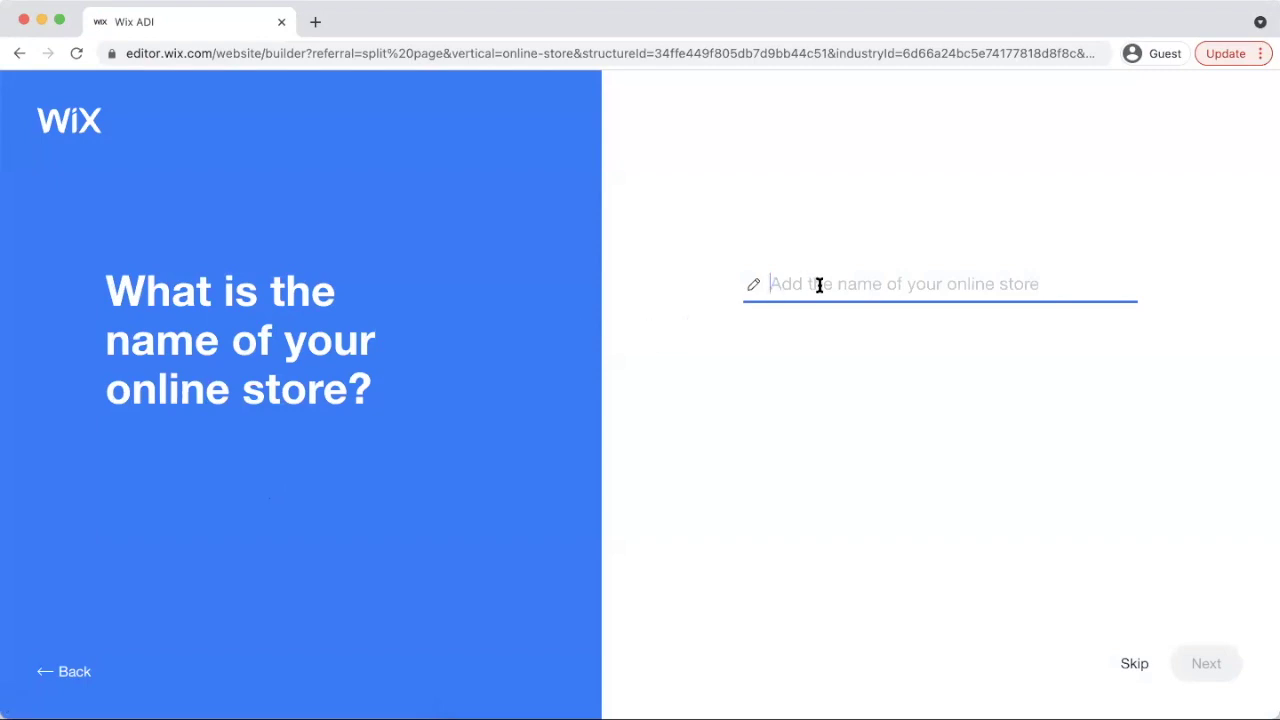
Name the store 'Girl + God Test', skip importing existing content, and accept the store info
{"action": "type", "text": "Girl + God Test"}
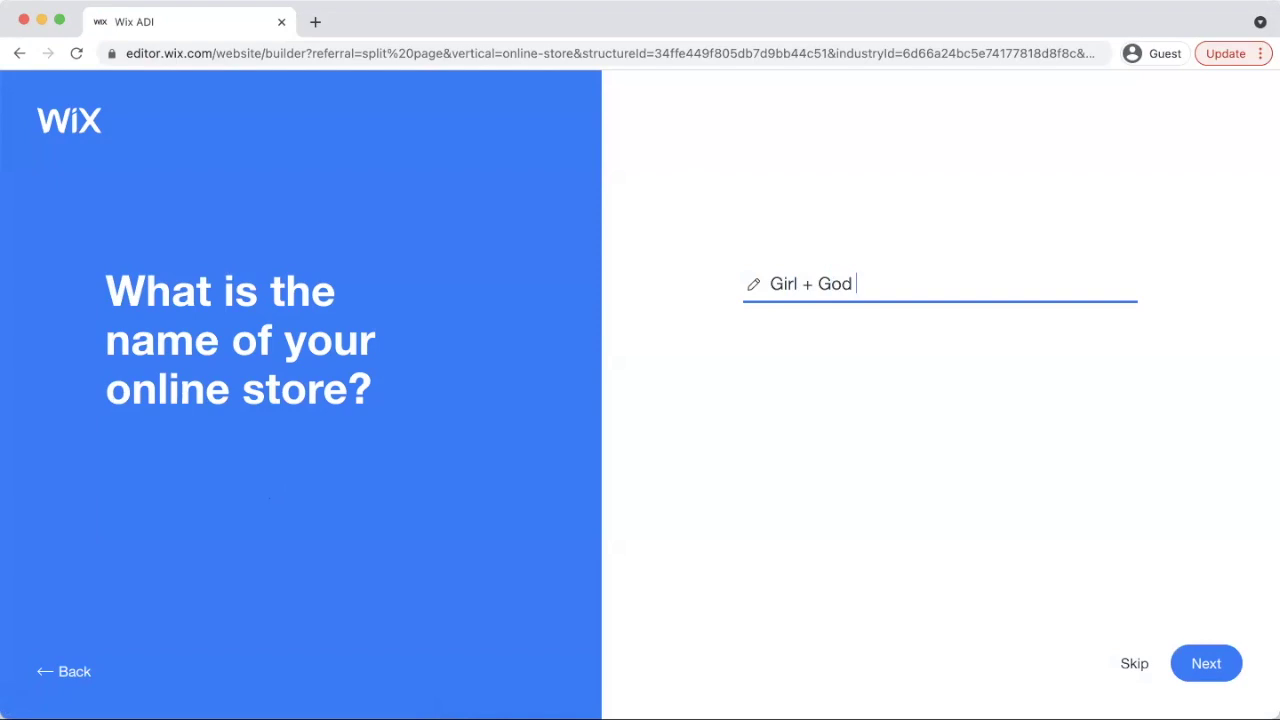
{"action": "left_click", "coordinate": [1209, 672]}
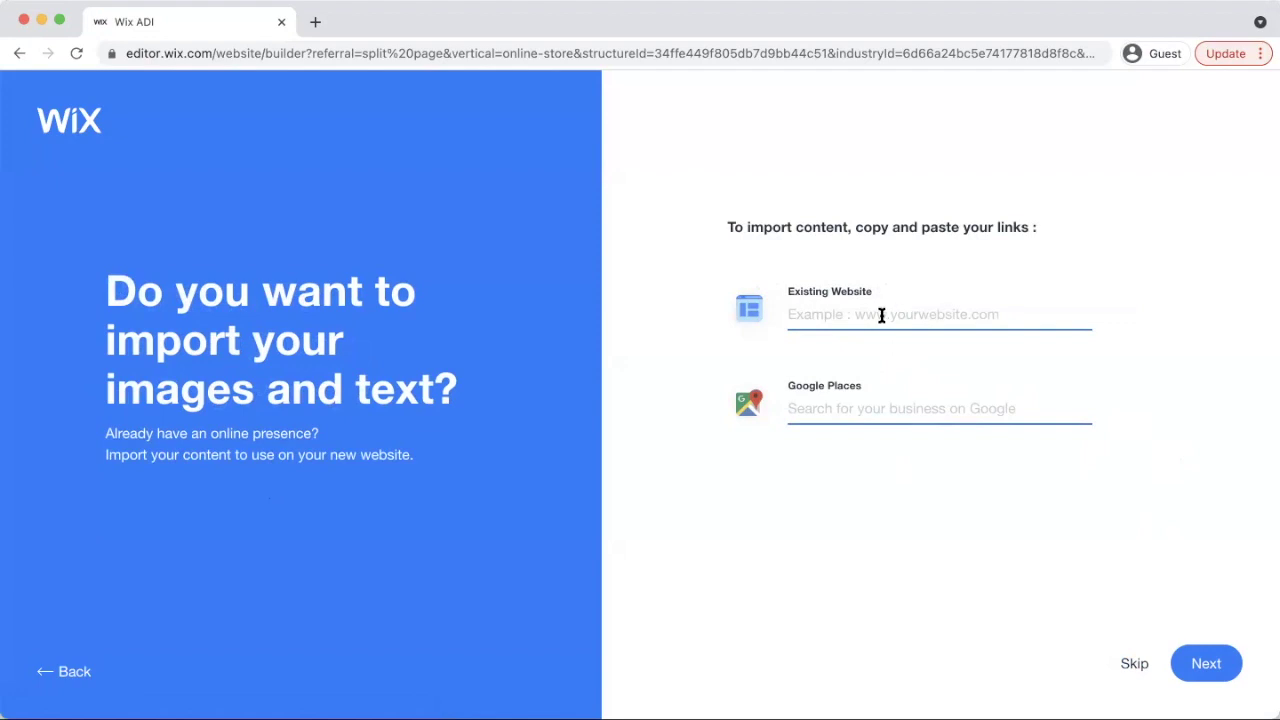
{"action": "left_click", "coordinate": [880, 317]}
{"action": "left_click", "coordinate": [1134, 664]}
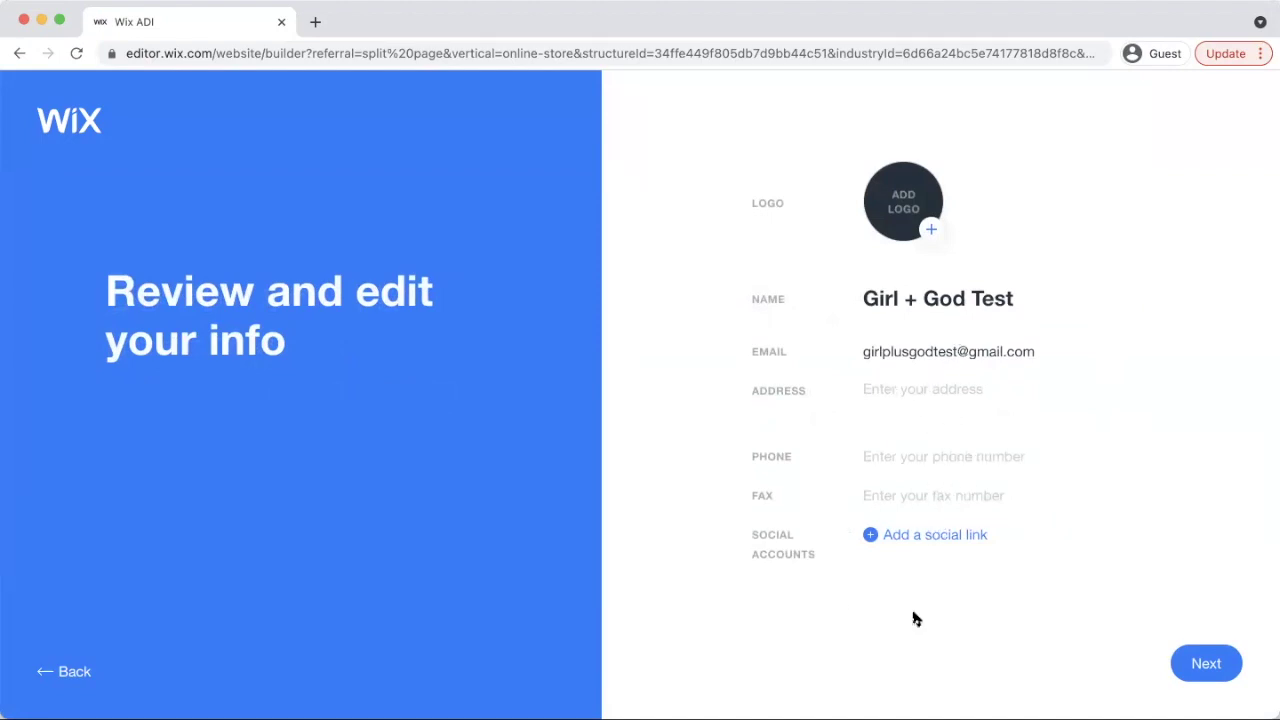
{"action": "left_click", "coordinate": [1217, 675]}
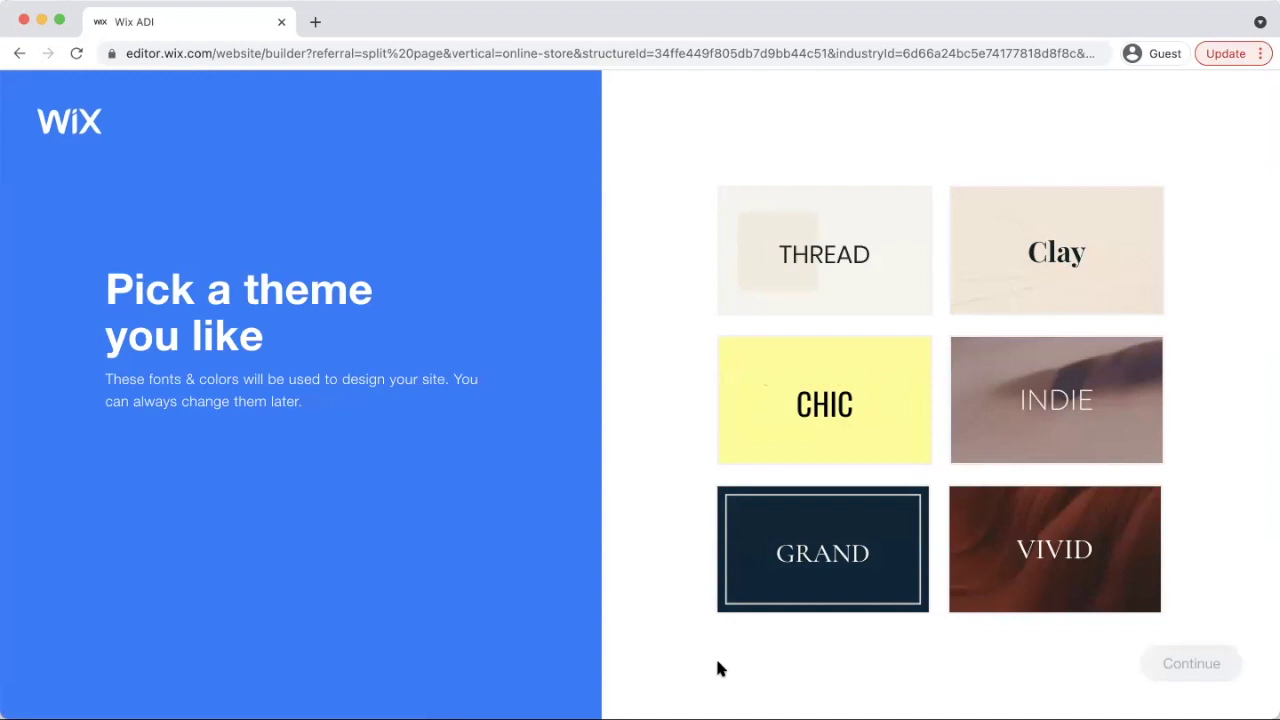
Select the CHIC theme card and continue
{"action": "left_click", "coordinate": [865, 435]}
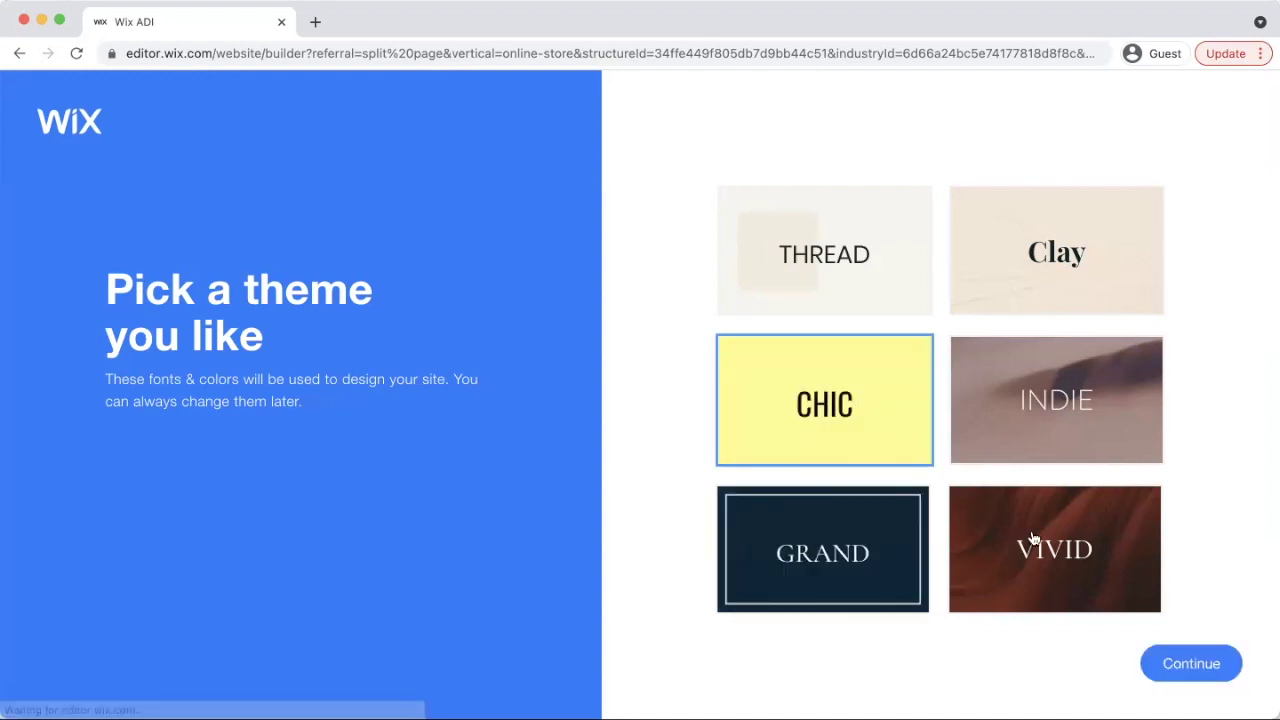
{"action": "left_click", "coordinate": [1188, 666]}
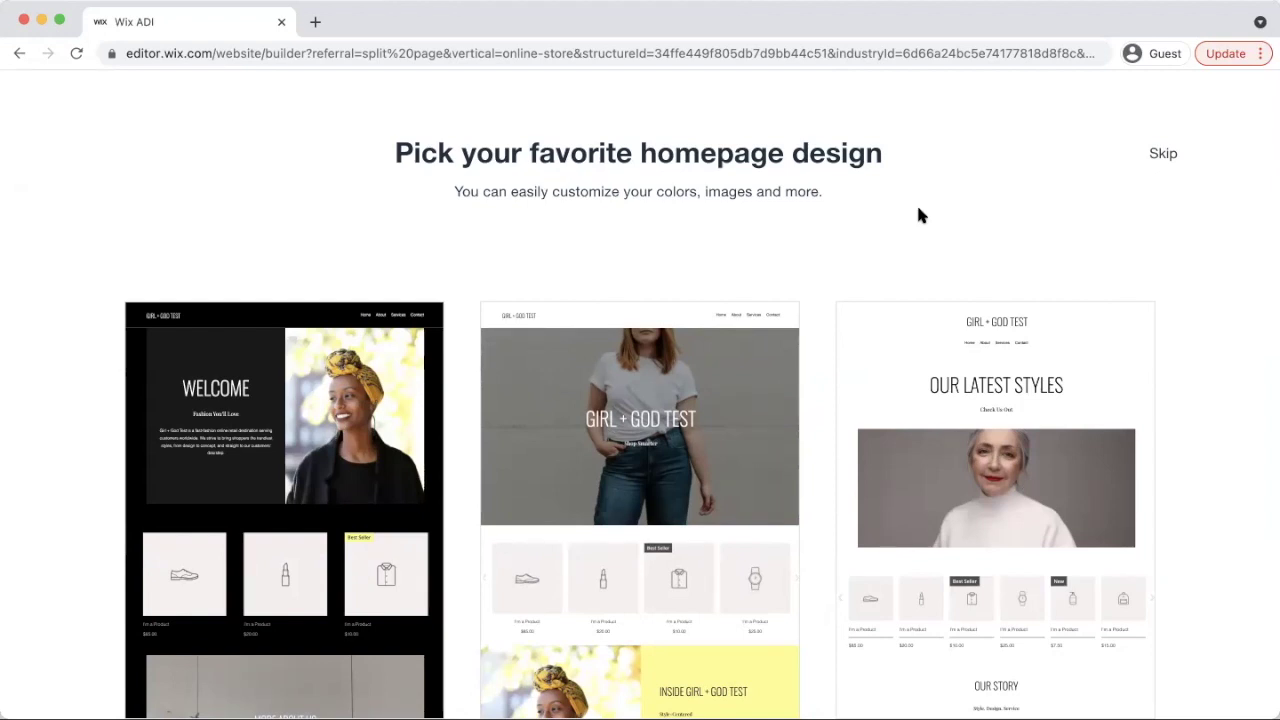
Use the middle homepage design featuring the GIRL + GOD TEST hero
{"action": "mouse_move", "coordinate": [766, 337]}
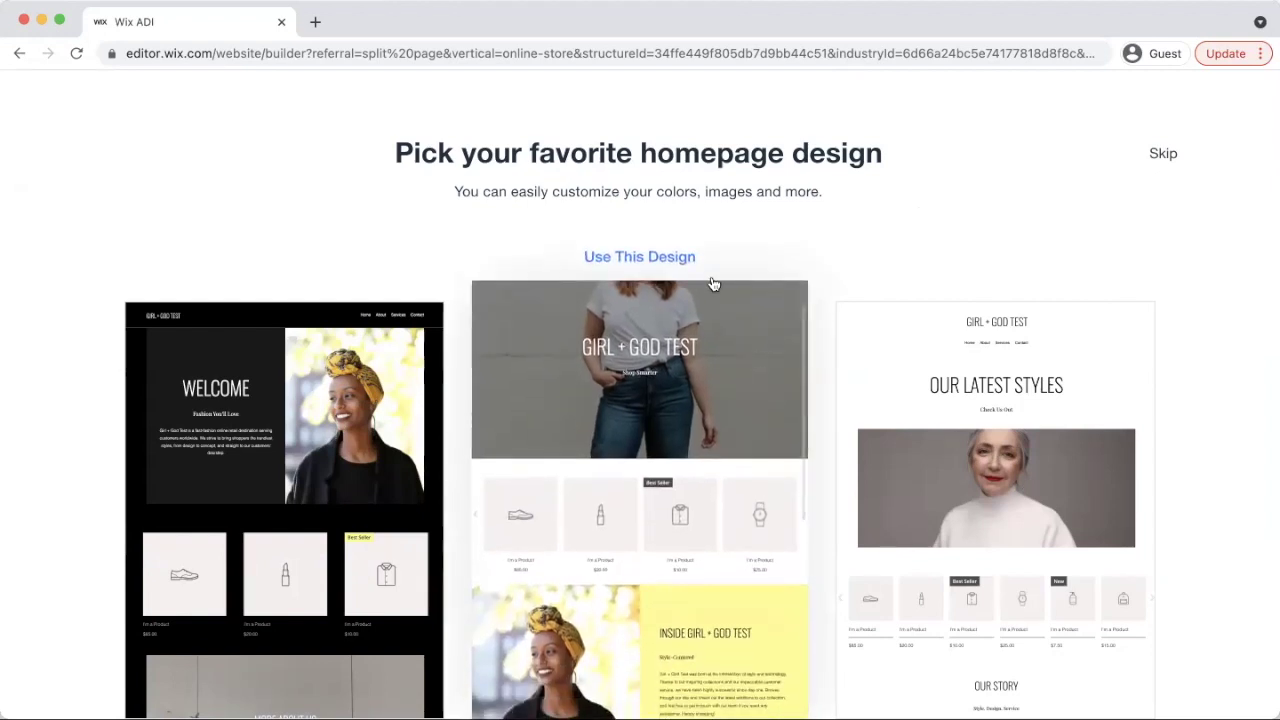
{"action": "left_click", "coordinate": [660, 259]}
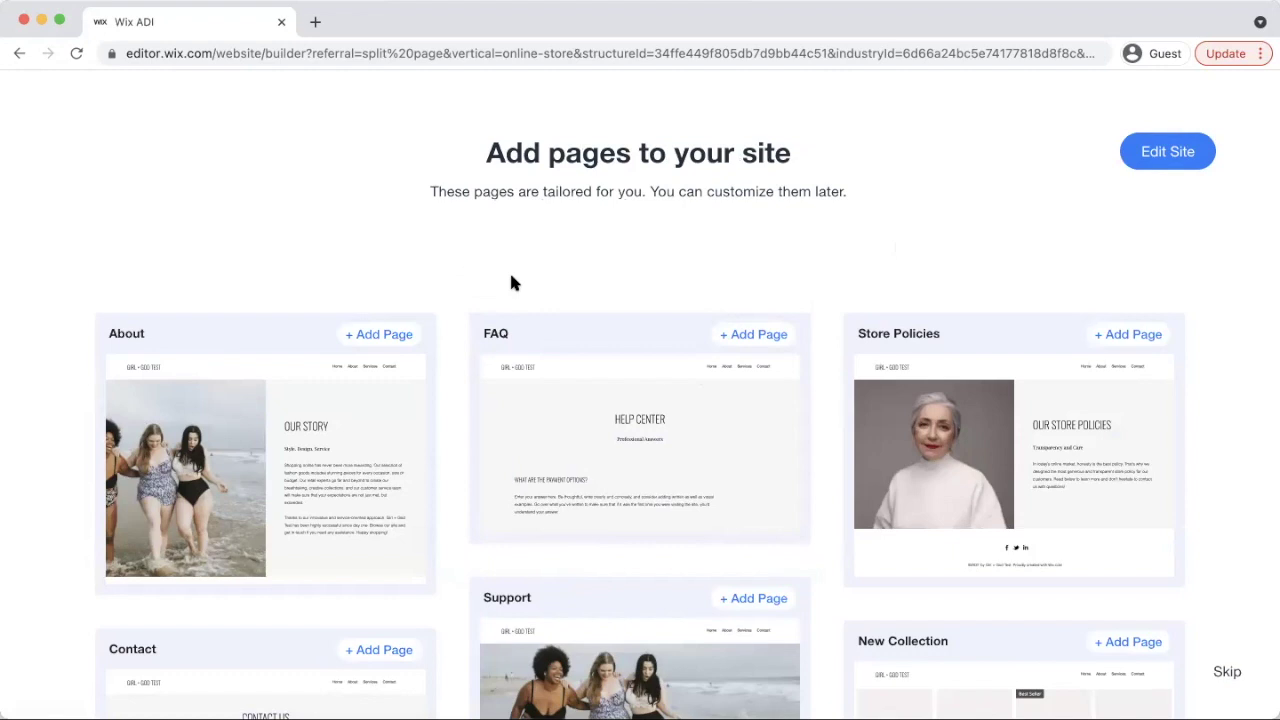
Add the About, FAQ, Store Policies and Contact pages, then proceed to the site editor
{"action": "left_click", "coordinate": [388, 324]}
{"action": "left_click", "coordinate": [757, 332]}
{"action": "left_click", "coordinate": [1112, 334]}
{"action": "scroll", "coordinate": [716, 545], "scroll_direction": "down", "scroll_amount": 3}
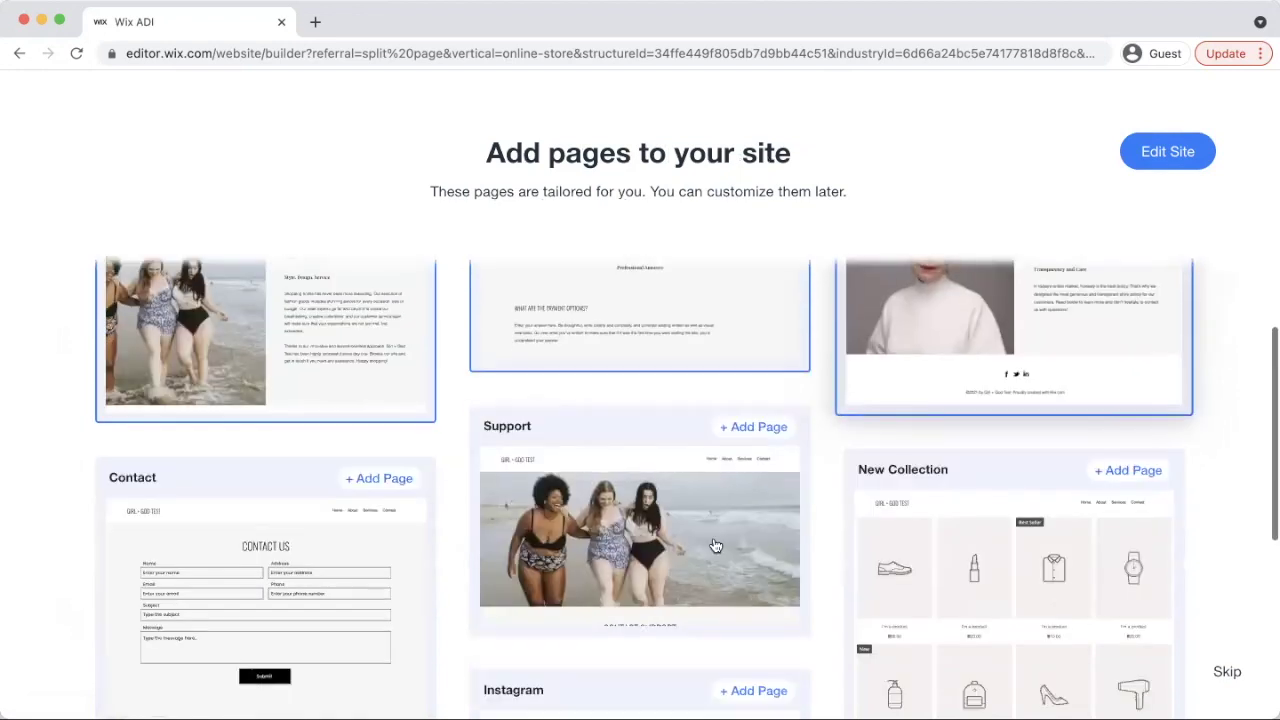
{"action": "left_click", "coordinate": [378, 477]}
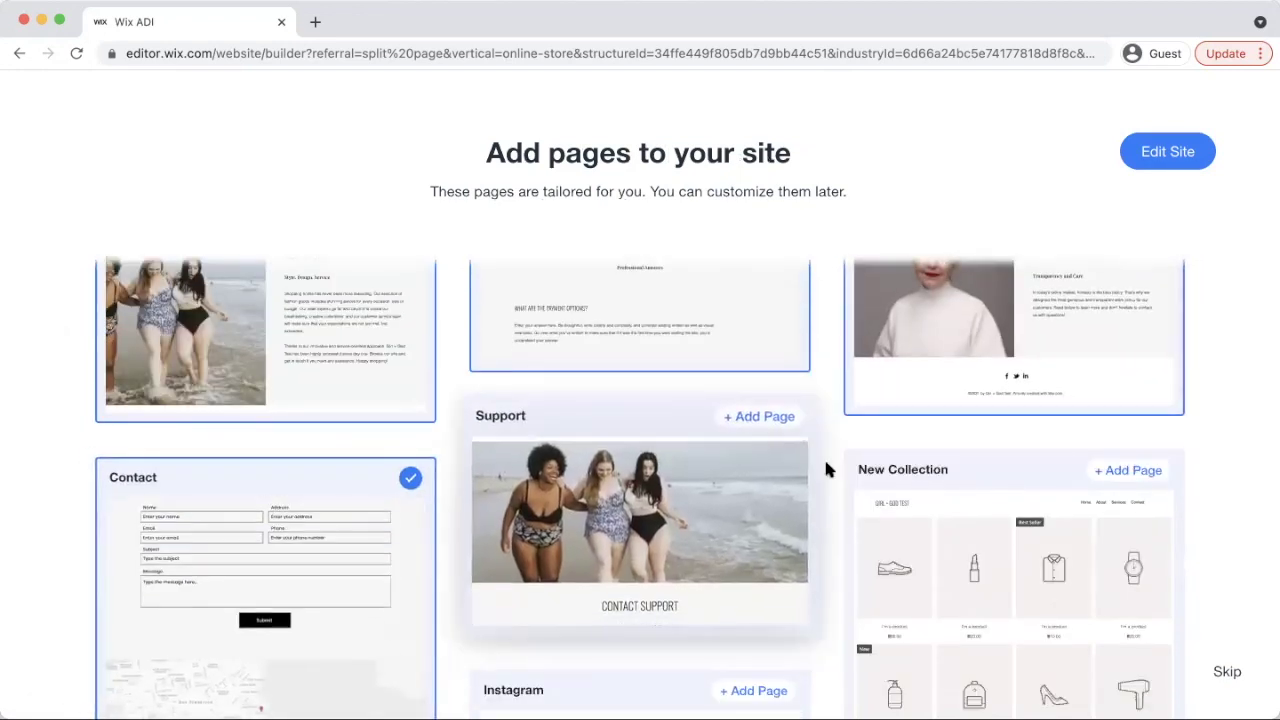
{"action": "scroll", "coordinate": [861, 467], "scroll_direction": "down", "scroll_amount": 1}
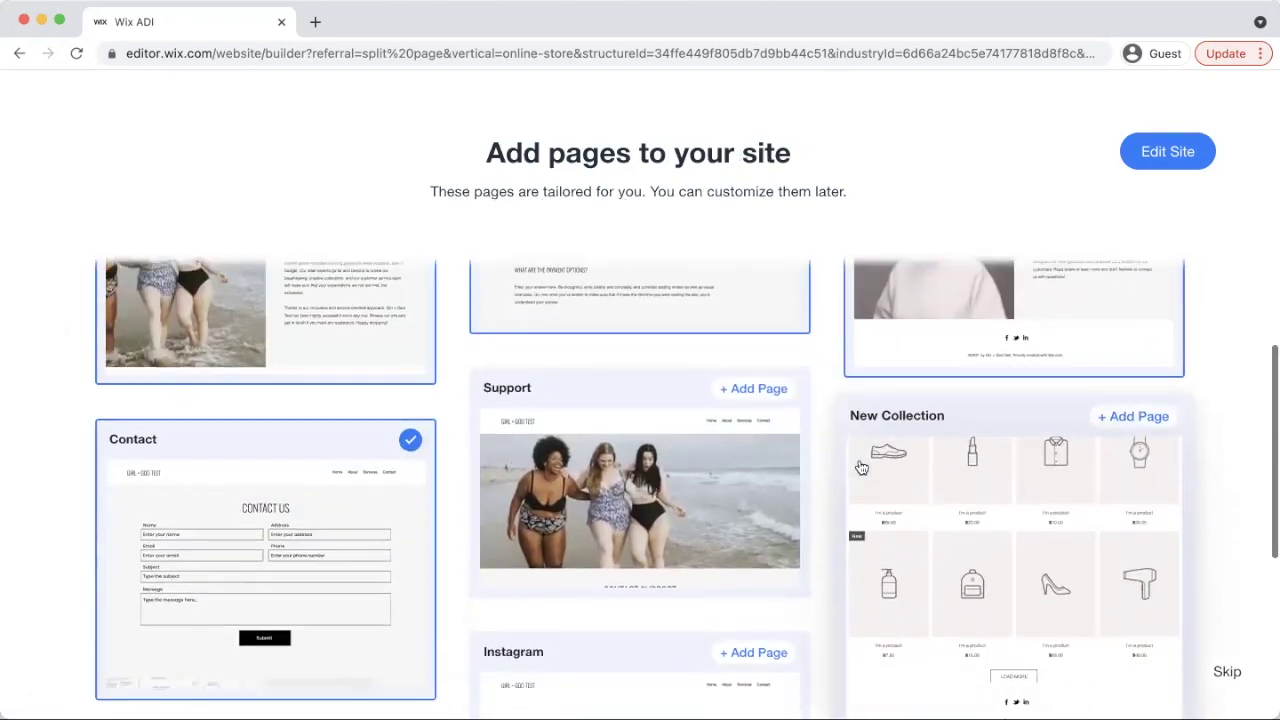
{"action": "scroll", "coordinate": [443, 486], "scroll_direction": "up", "scroll_amount": 4}
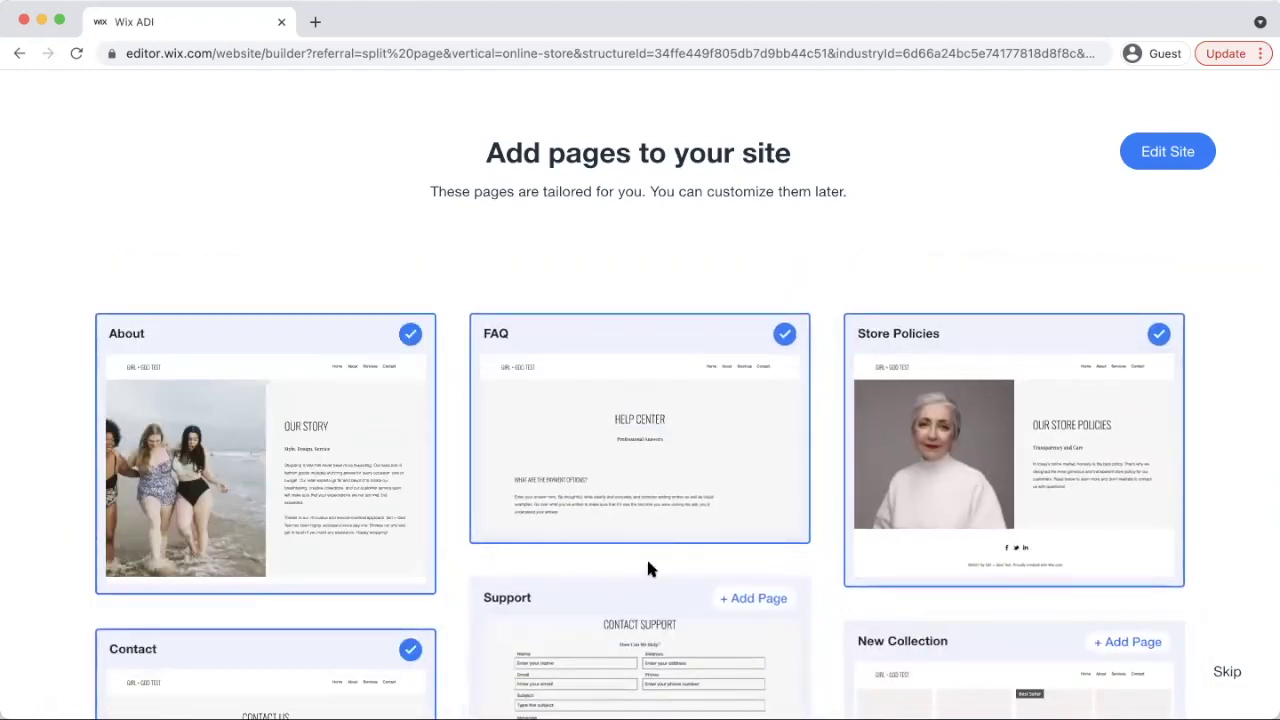
{"action": "scroll", "coordinate": [1230, 470], "scroll_direction": "down", "scroll_amount": 8}
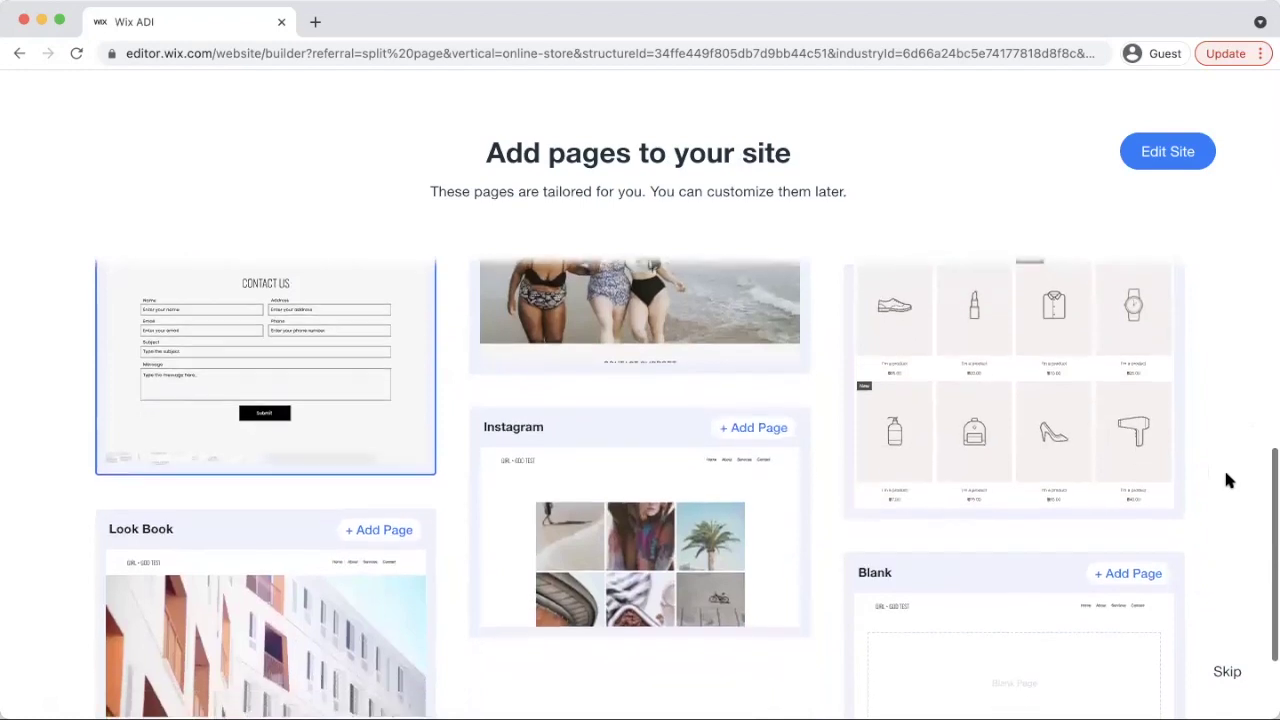
{"action": "scroll", "coordinate": [1229, 480], "scroll_direction": "down", "scroll_amount": 3}
{"action": "scroll", "coordinate": [1245, 428], "scroll_direction": "up", "scroll_amount": 1}
{"action": "scroll", "coordinate": [1245, 428], "scroll_direction": "up", "scroll_amount": 10}
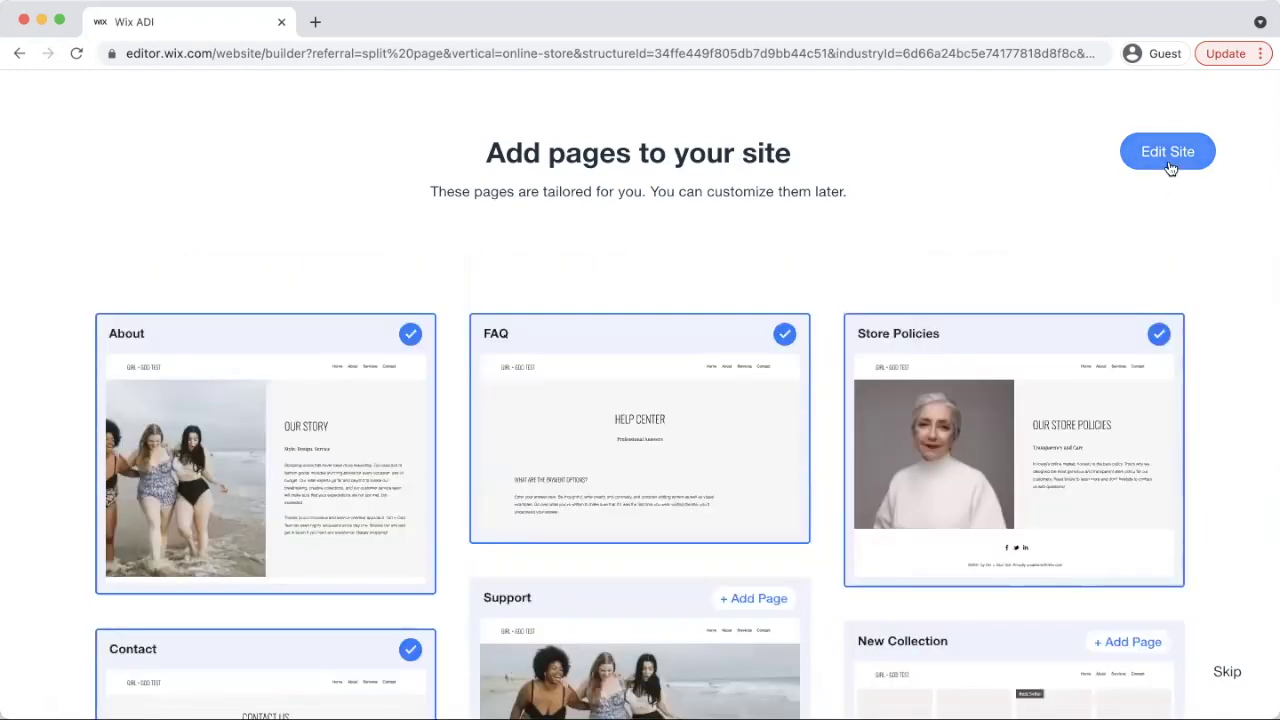
{"action": "left_click", "coordinate": [1168, 155]}
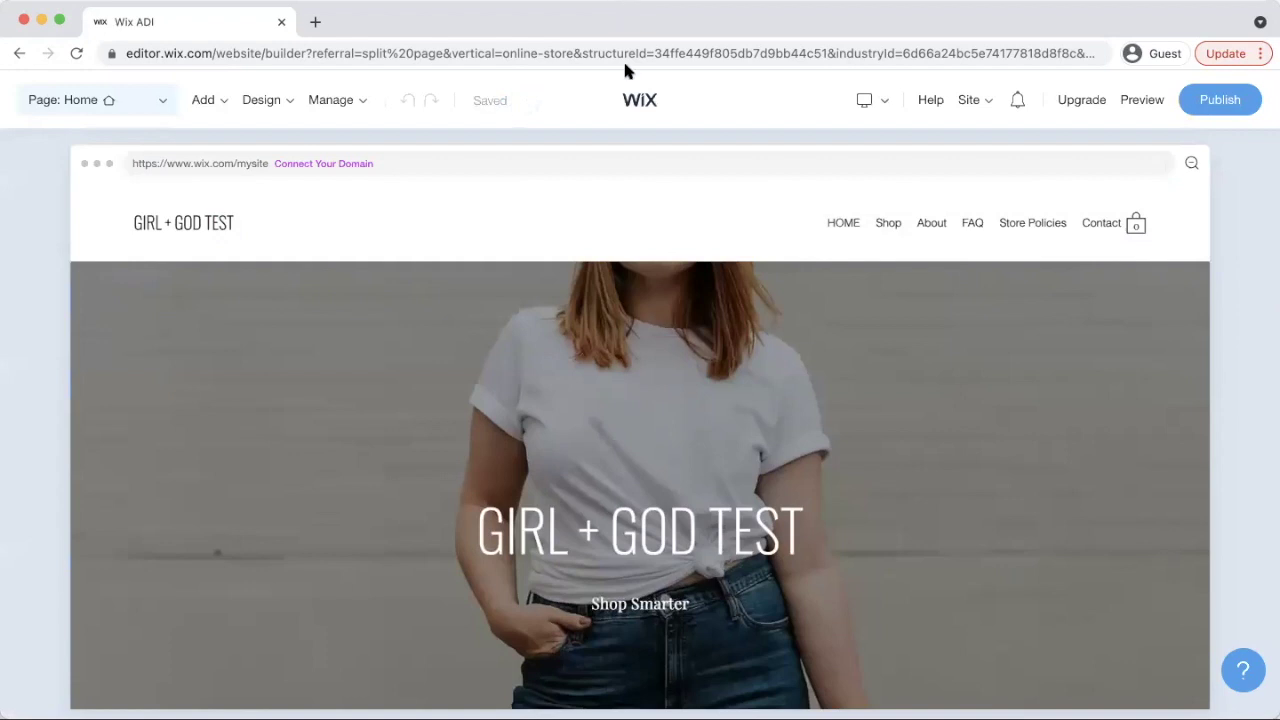
Scroll the Girl + God Test homepage preview down to the footer and back up
{"action": "scroll", "coordinate": [1240, 430], "scroll_direction": "down", "scroll_amount": 5}
{"action": "scroll", "coordinate": [1240, 437], "scroll_direction": "down", "scroll_amount": 10}
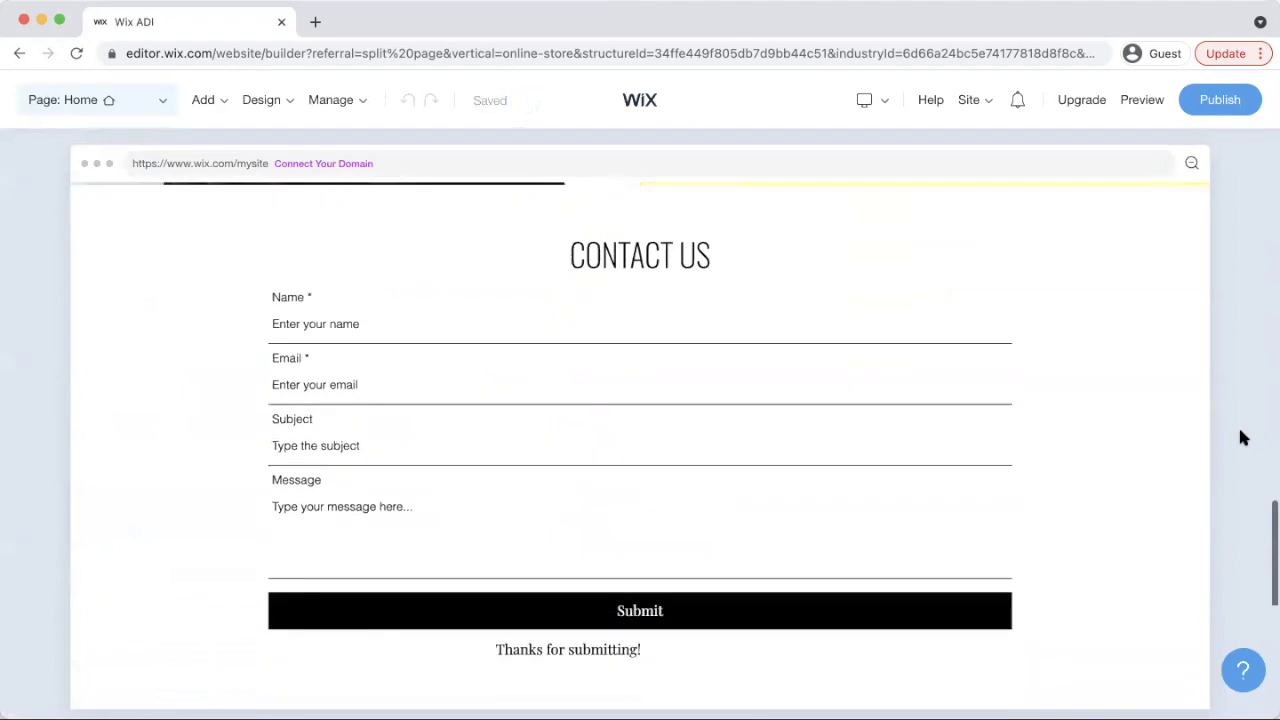
{"action": "scroll", "coordinate": [1243, 437], "scroll_direction": "down", "scroll_amount": 5}
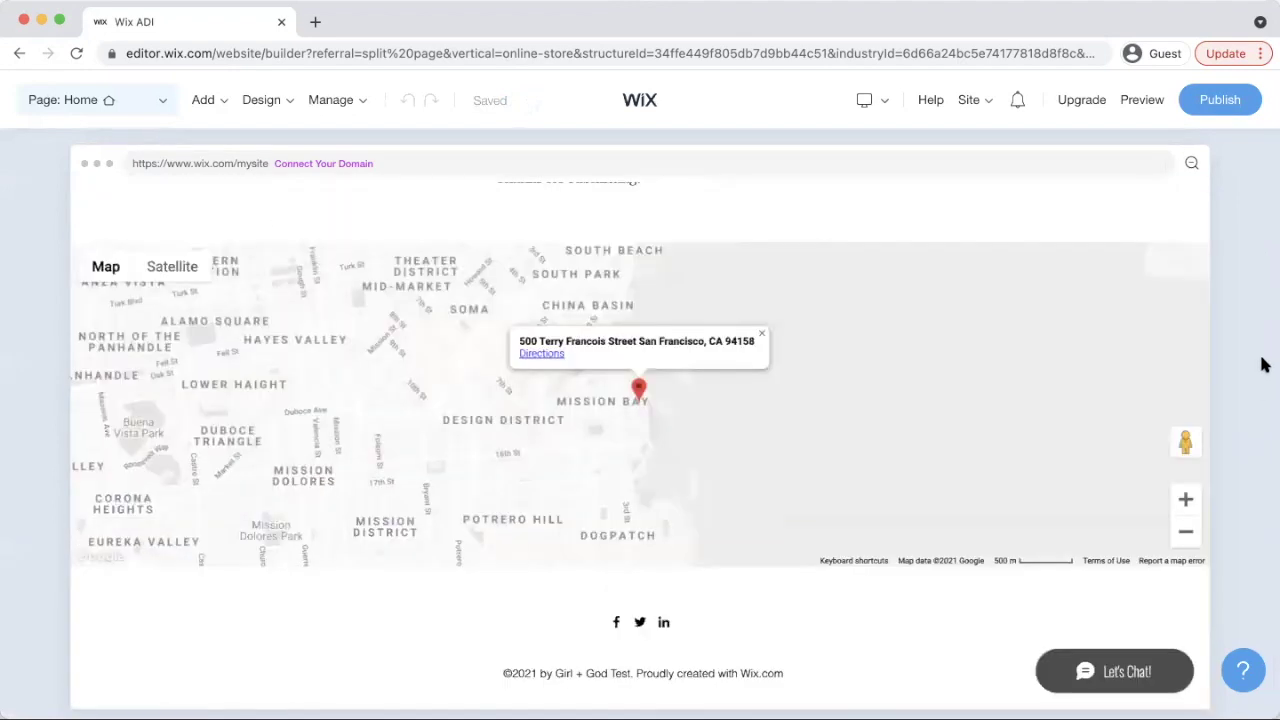
{"action": "scroll", "coordinate": [1260, 360], "scroll_direction": "up", "scroll_amount": 15}
{"action": "scroll", "coordinate": [1263, 360], "scroll_direction": "up", "scroll_amount": 8}
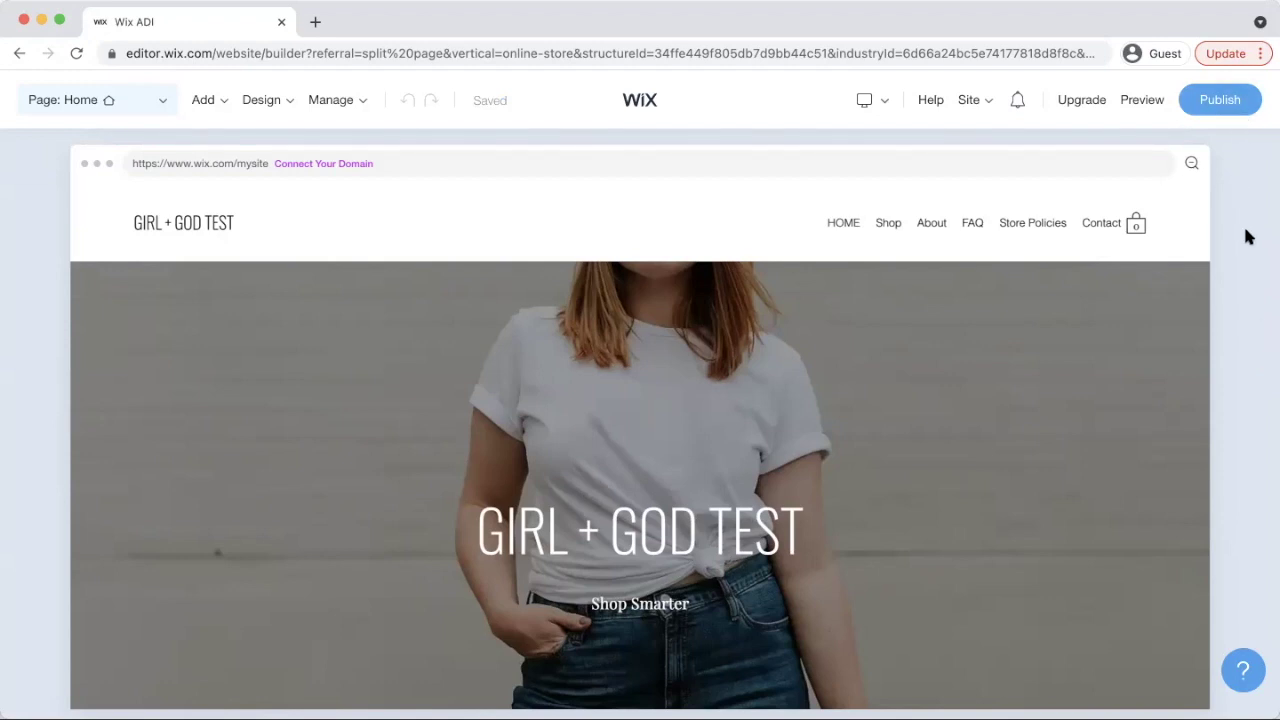
Change the header business name from 'Girl + God Test' to 'Girl + God'
{"action": "mouse_move", "coordinate": [249, 209]}
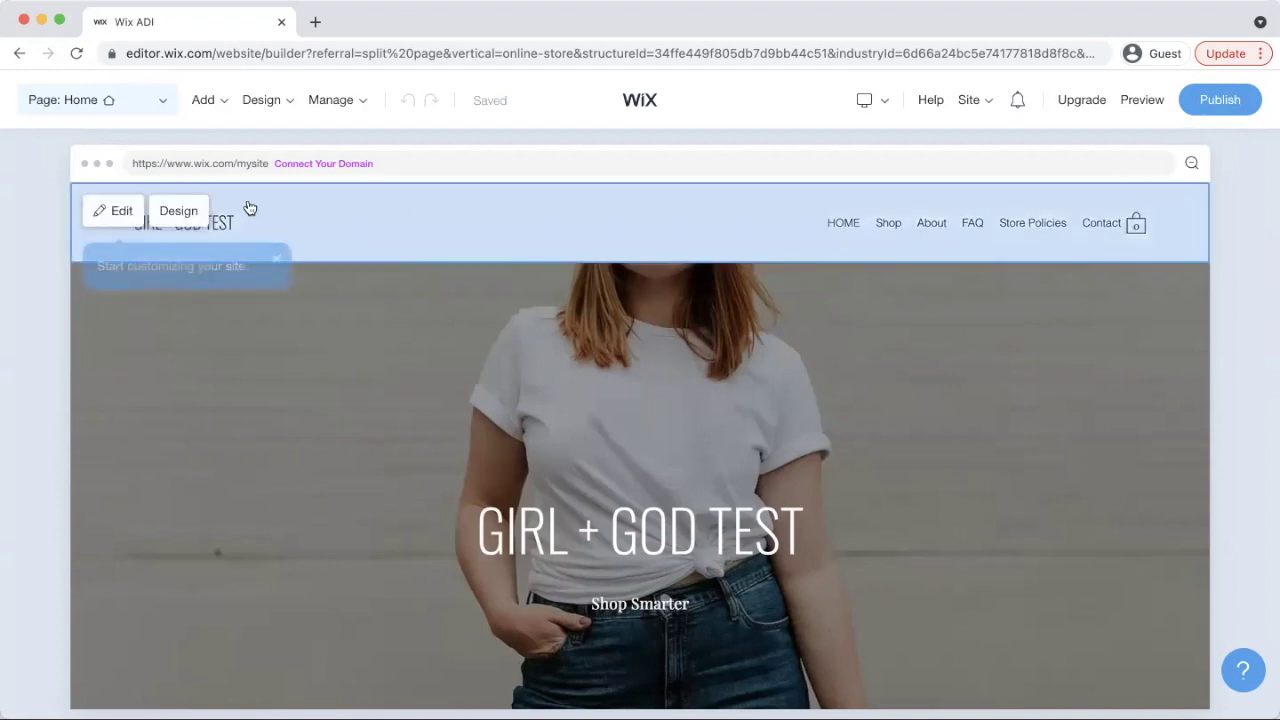
{"action": "left_click", "coordinate": [118, 211]}
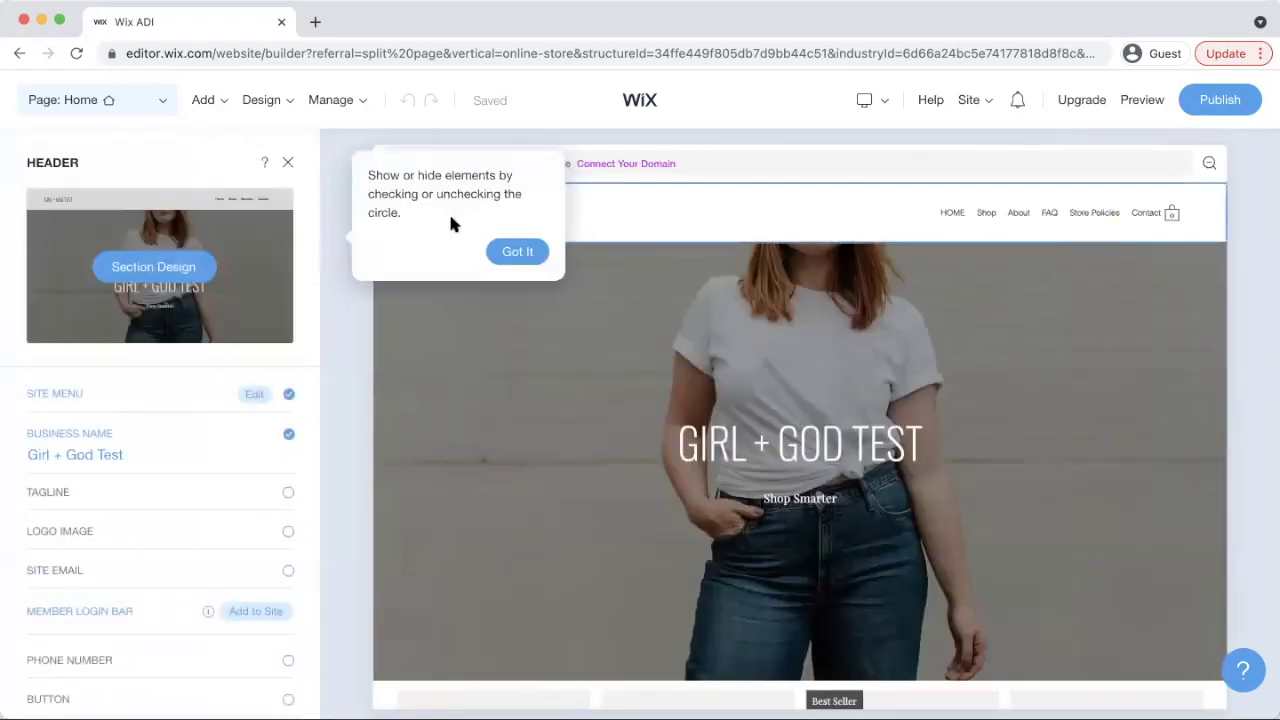
{"action": "left_click", "coordinate": [149, 455]}
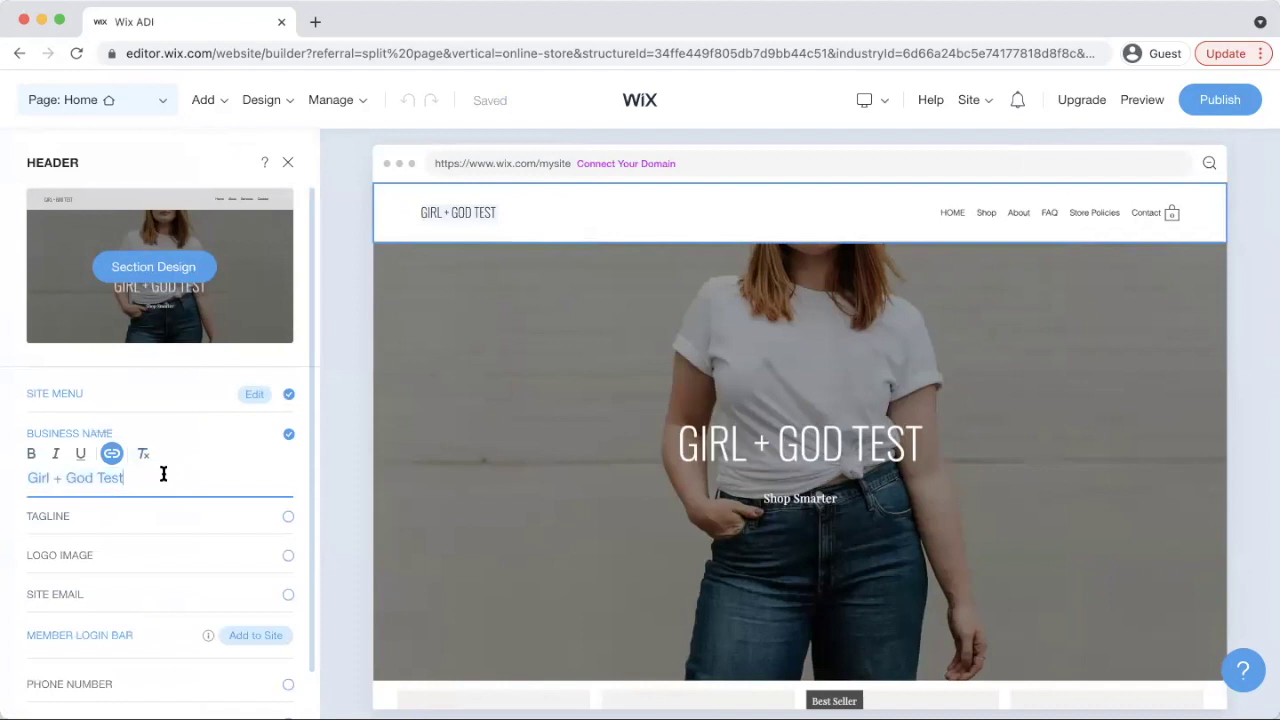
{"action": "key", "text": "BackSpace"}
{"action": "key", "text": "BackSpace"}
{"action": "key", "text": "BackSpace"}
{"action": "key", "text": "BackSpace"}
{"action": "key", "text": "BackSpace"}
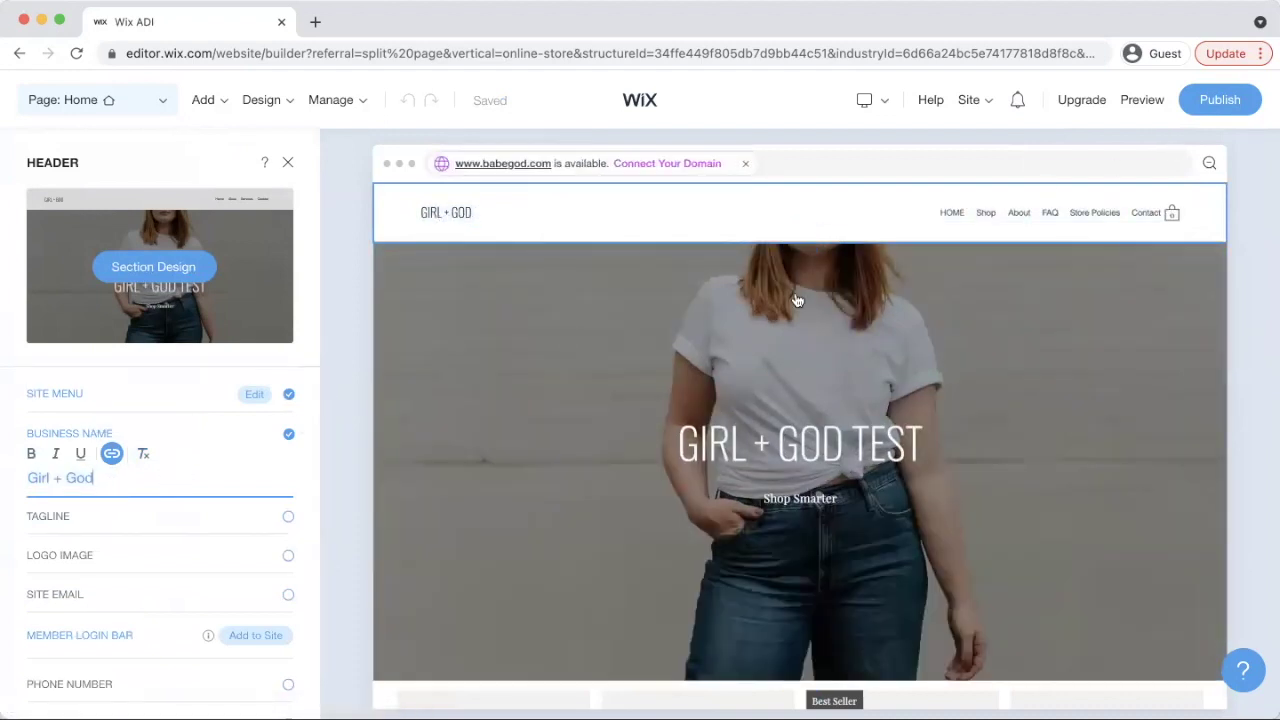
{"action": "left_click", "coordinate": [288, 162]}
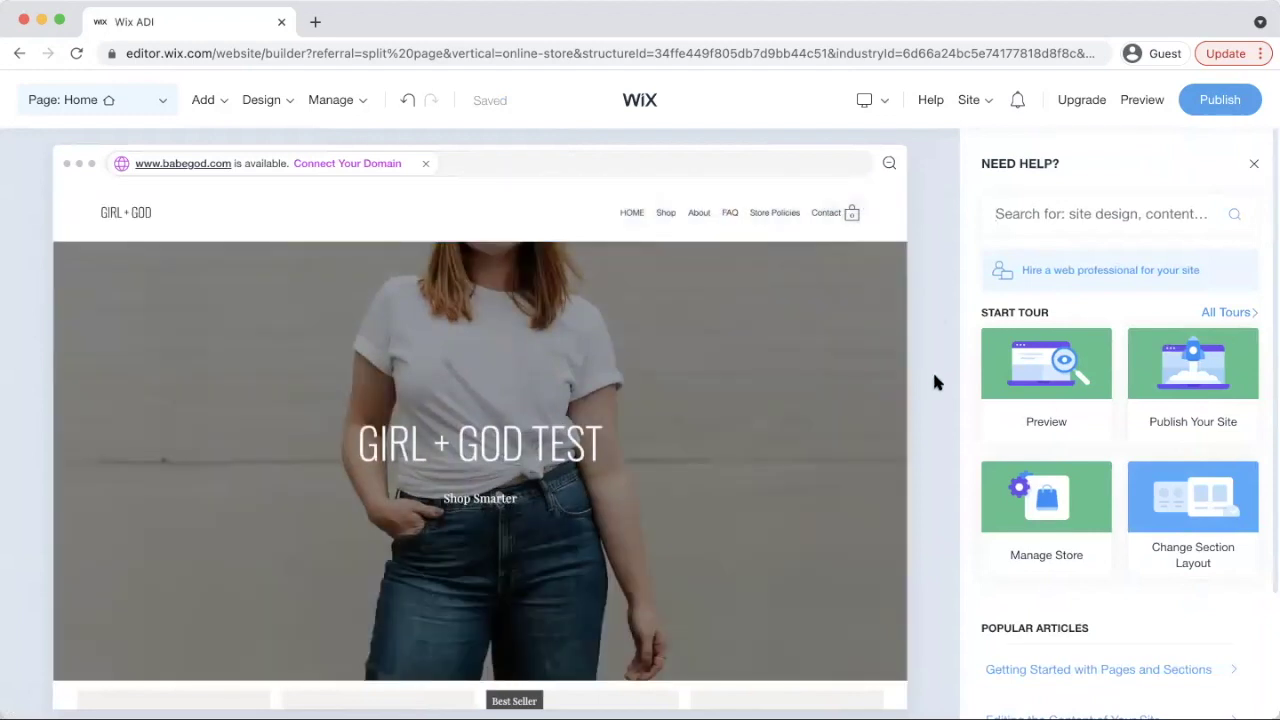
{"action": "scroll", "coordinate": [932, 369], "scroll_direction": "down", "scroll_amount": 5}
{"action": "scroll", "coordinate": [893, 484], "scroll_direction": "down", "scroll_amount": 10}
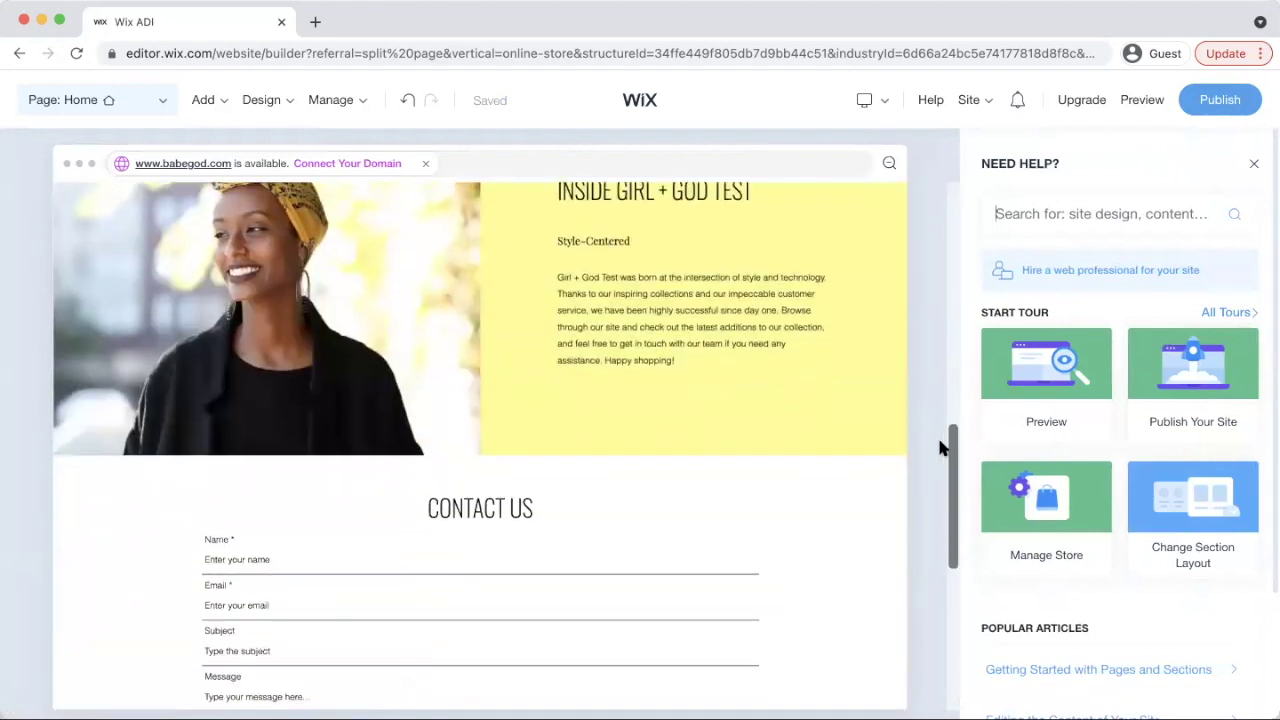
{"action": "scroll", "coordinate": [939, 449], "scroll_direction": "down", "scroll_amount": 1}
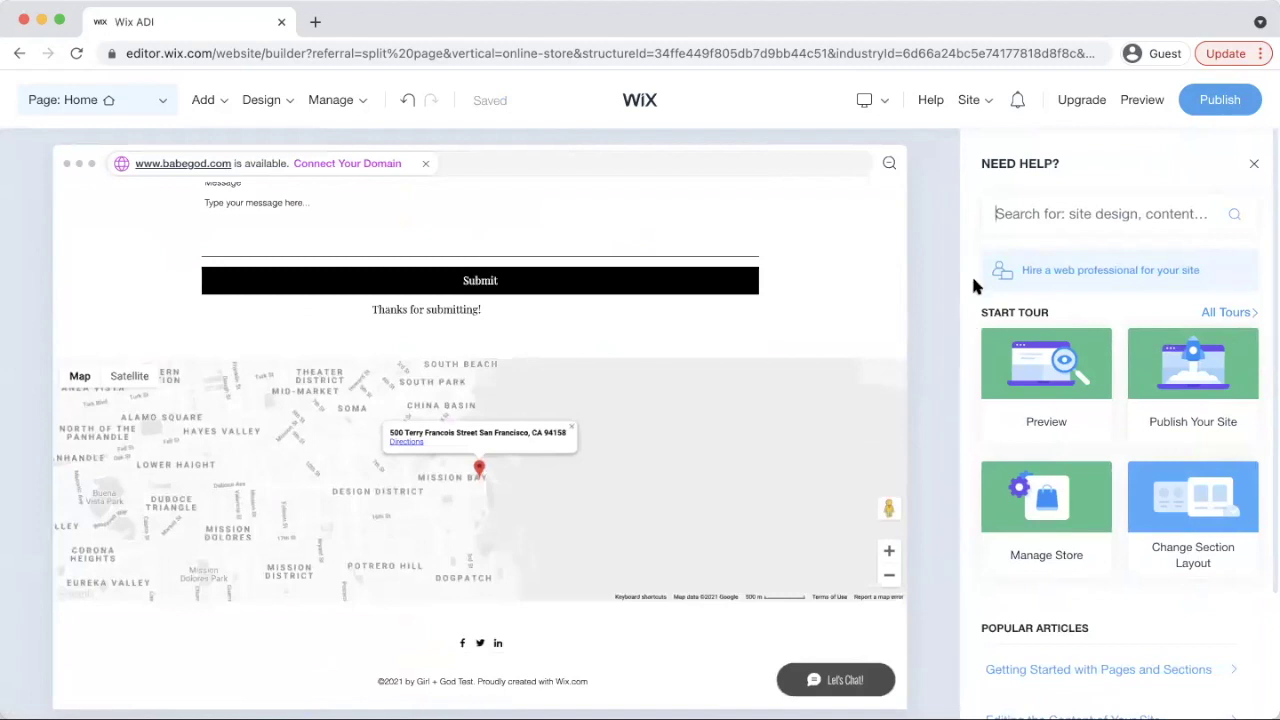
{"action": "scroll", "coordinate": [854, 357], "scroll_direction": "up", "scroll_amount": 15}
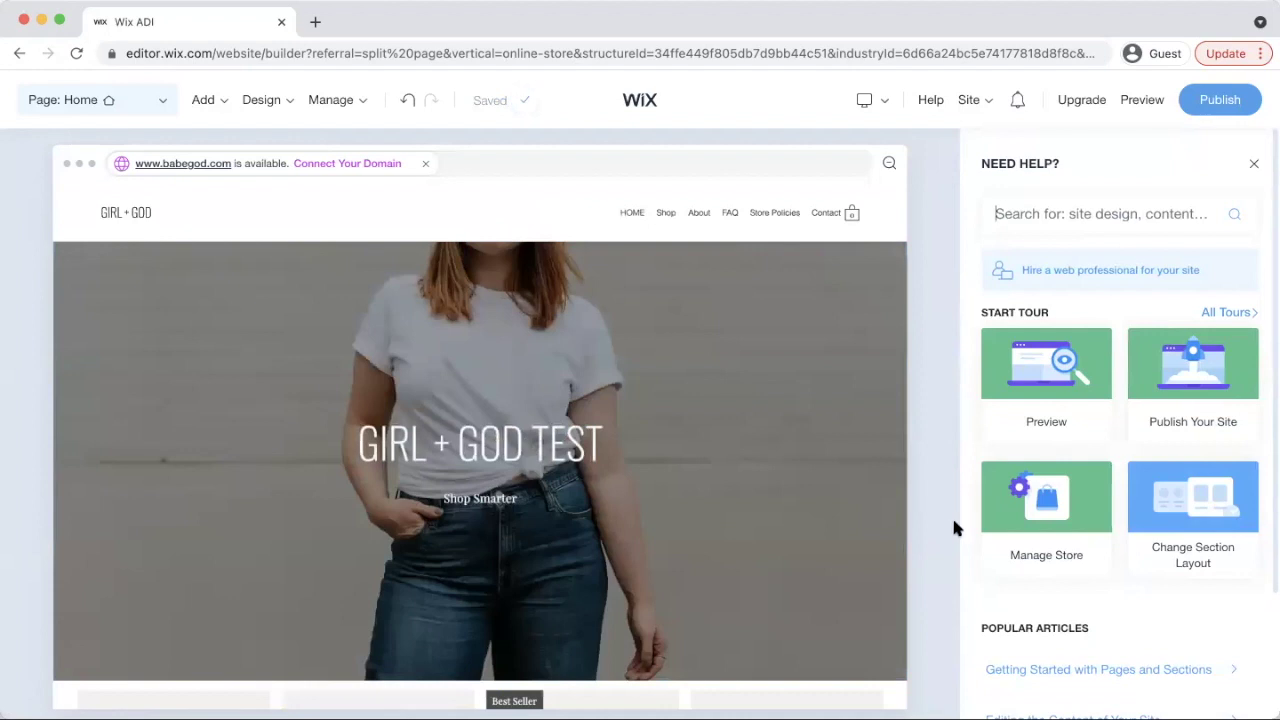
{"action": "mouse_move", "coordinate": [1049, 530]}
{"action": "scroll", "coordinate": [1030, 480], "scroll_direction": "down", "scroll_amount": 3}
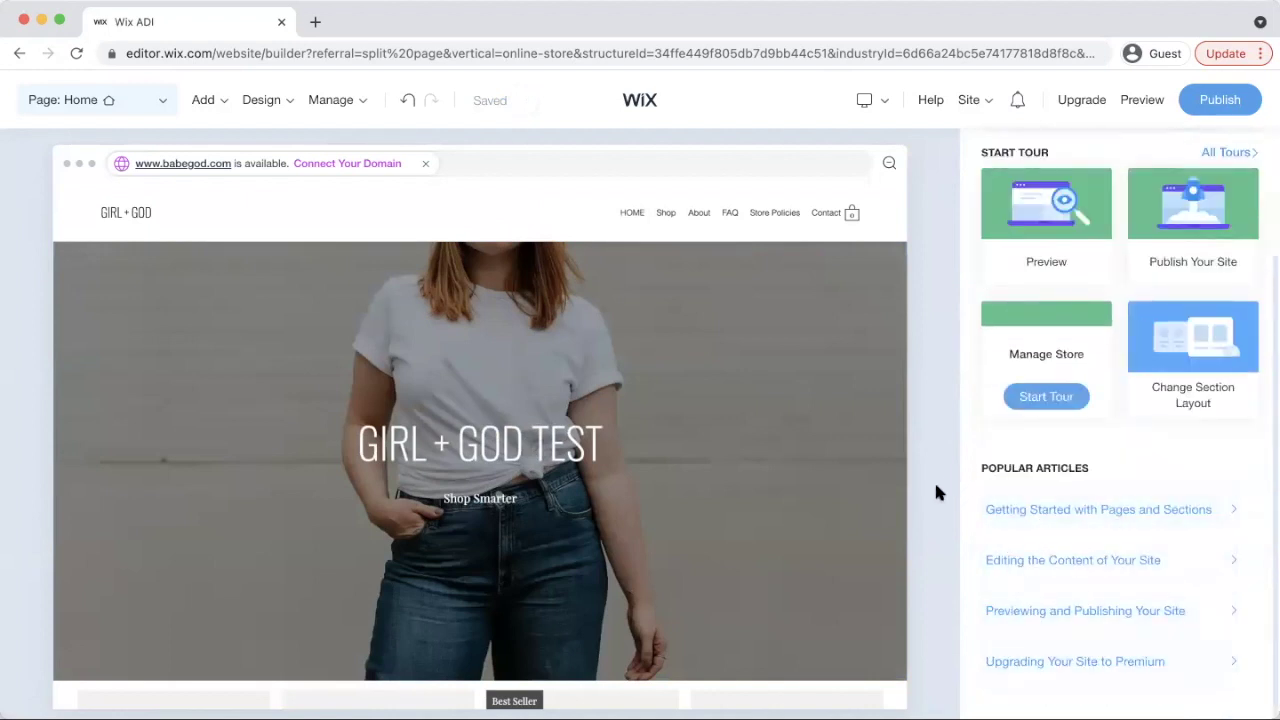
{"action": "scroll", "coordinate": [934, 480], "scroll_direction": "down", "scroll_amount": 5}
{"action": "scroll", "coordinate": [905, 510], "scroll_direction": "down", "scroll_amount": 2}
{"action": "scroll", "coordinate": [905, 510], "scroll_direction": "down", "scroll_amount": 12}
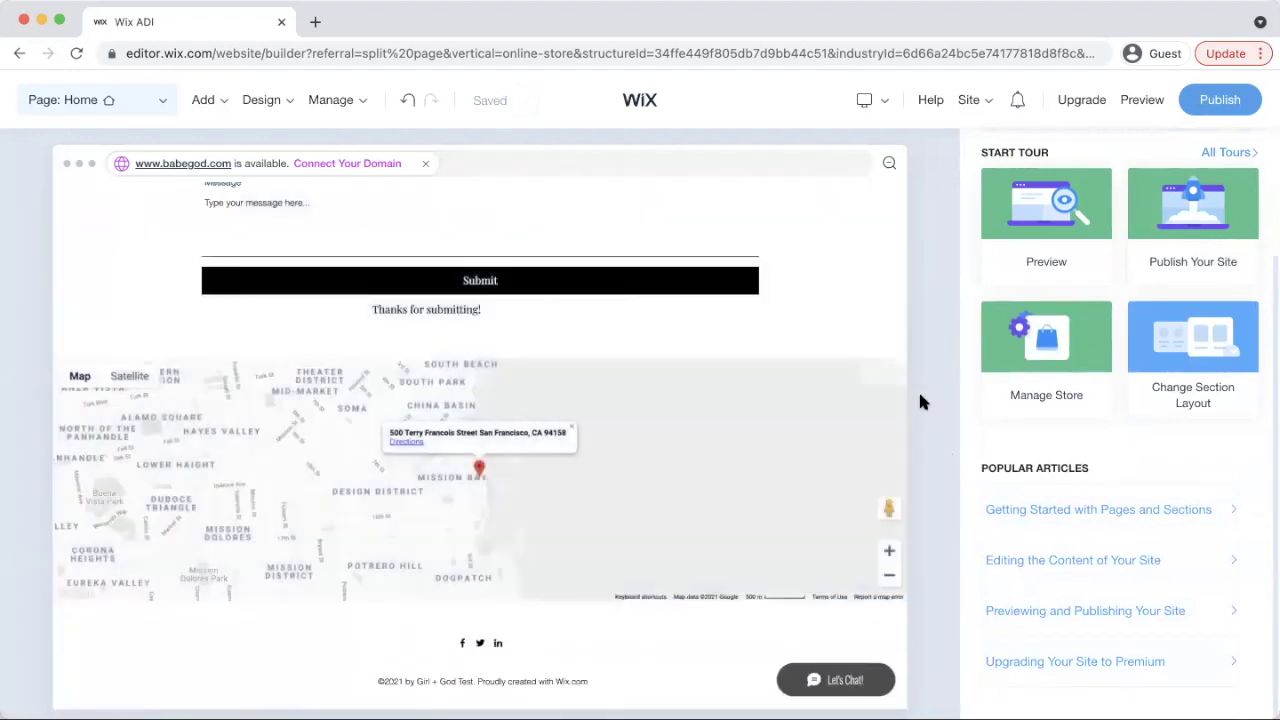
{"action": "scroll", "coordinate": [920, 400], "scroll_direction": "up", "scroll_amount": 18}
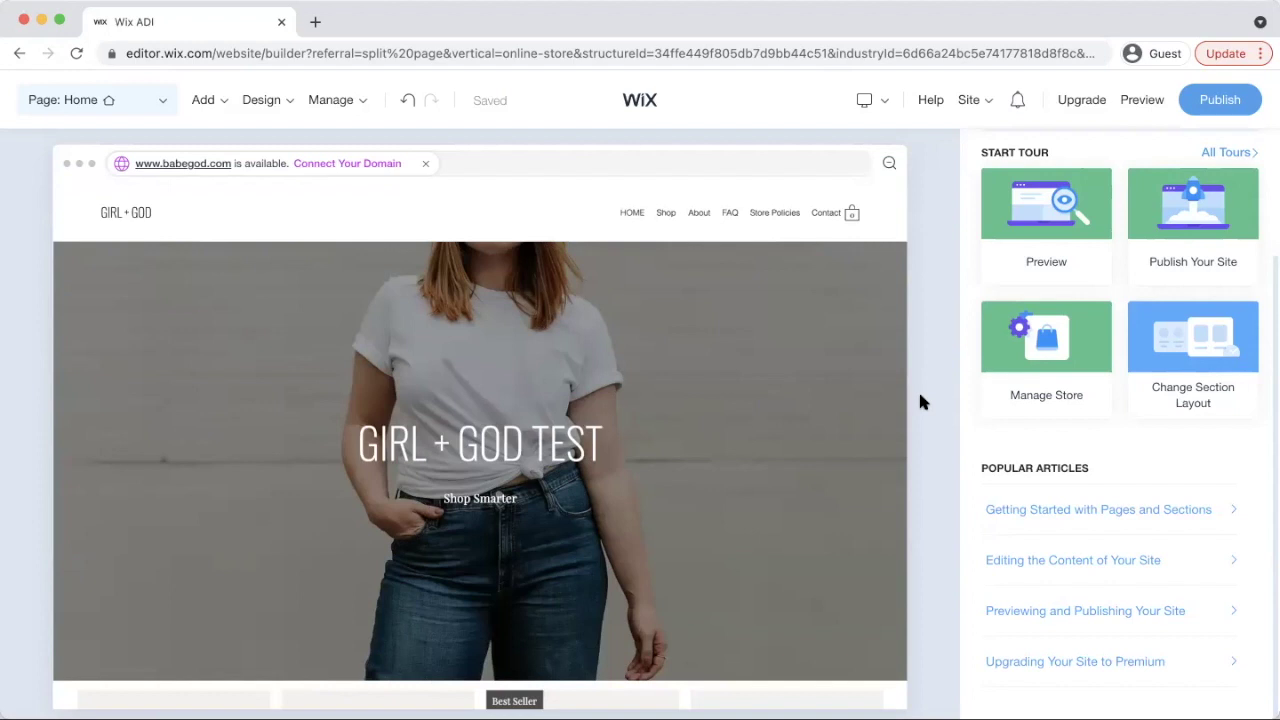
Open the Wix store dashboard via Manage > Store and go to Add a Product
{"action": "mouse_move", "coordinate": [784, 452]}
{"action": "left_click", "coordinate": [349, 100]}
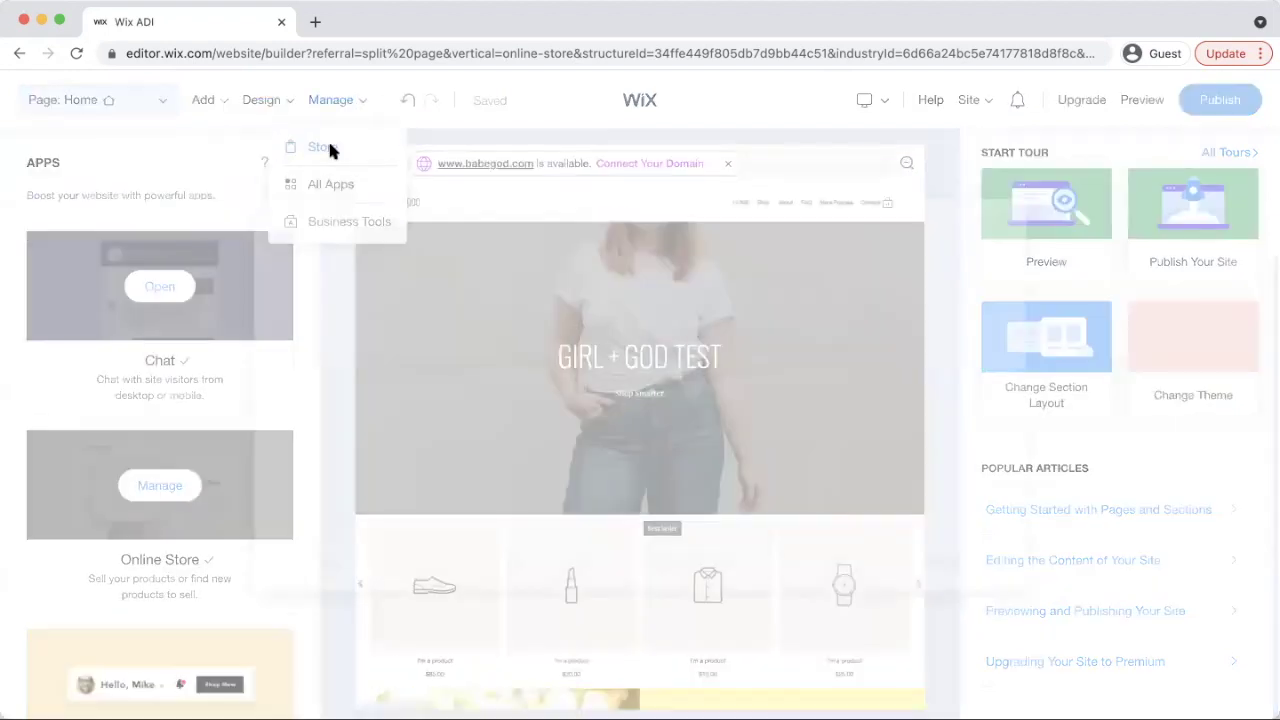
{"action": "left_click", "coordinate": [329, 149]}
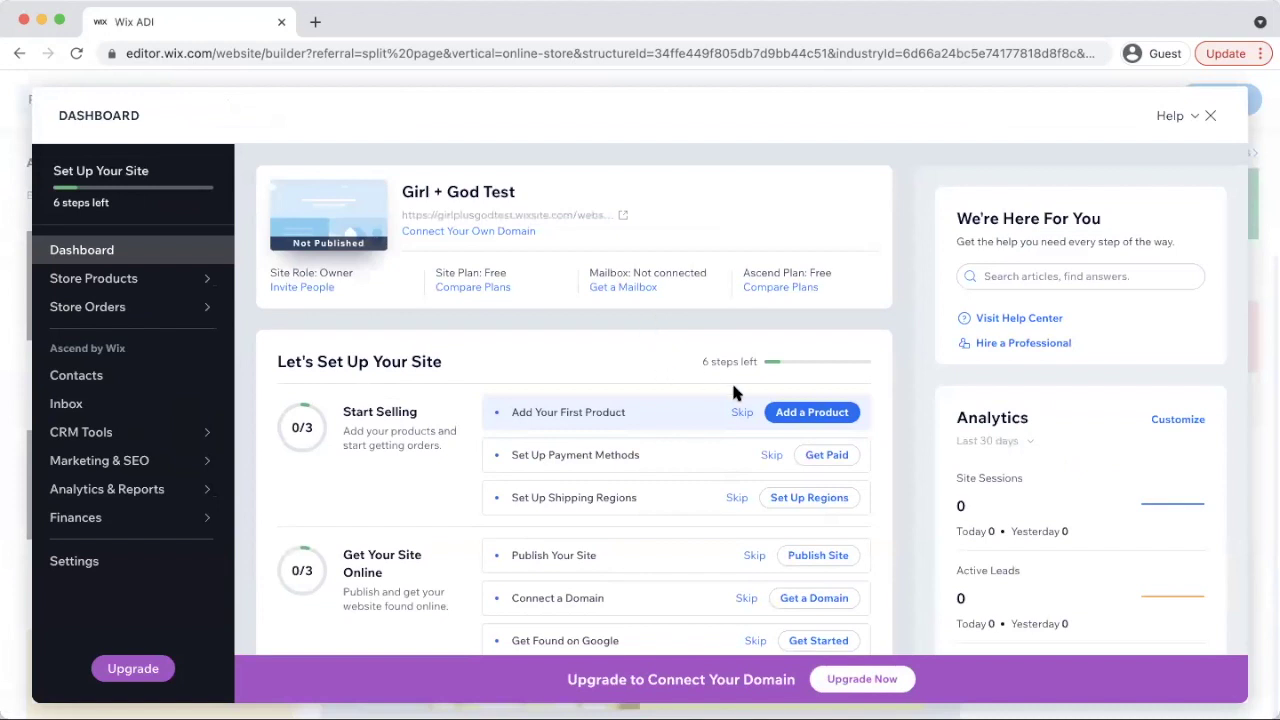
{"action": "left_click", "coordinate": [813, 413]}
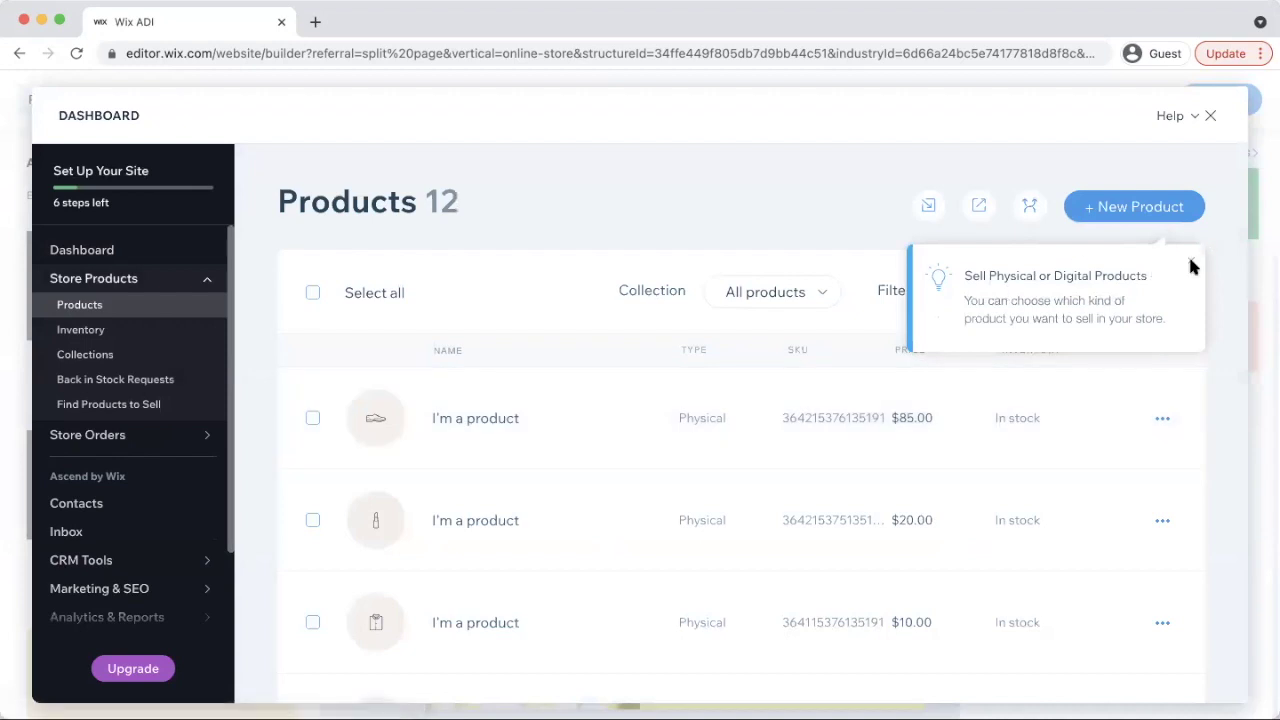
Dismiss the product-type tip and open the first $85 'I'm a product' item's editor
{"action": "left_click", "coordinate": [1191, 266]}
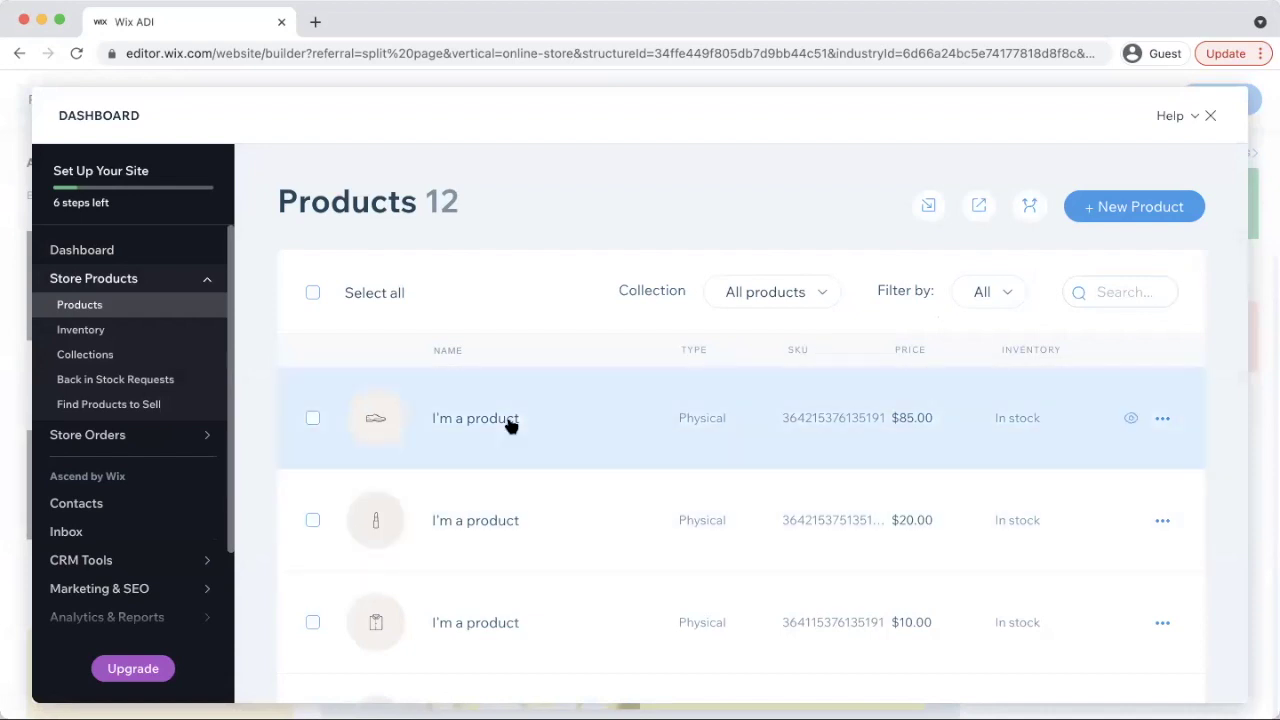
{"action": "scroll", "coordinate": [540, 560], "scroll_direction": "down", "scroll_amount": 5}
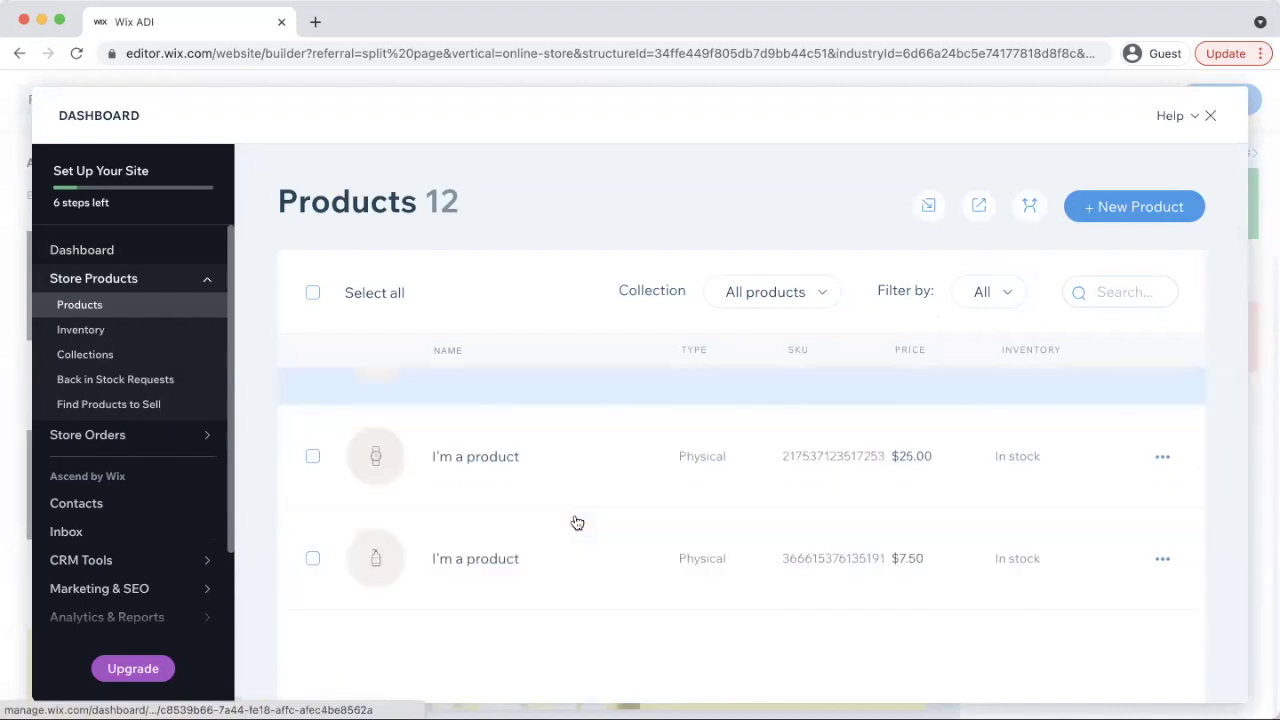
{"action": "scroll", "coordinate": [625, 446], "scroll_direction": "up", "scroll_amount": 5}
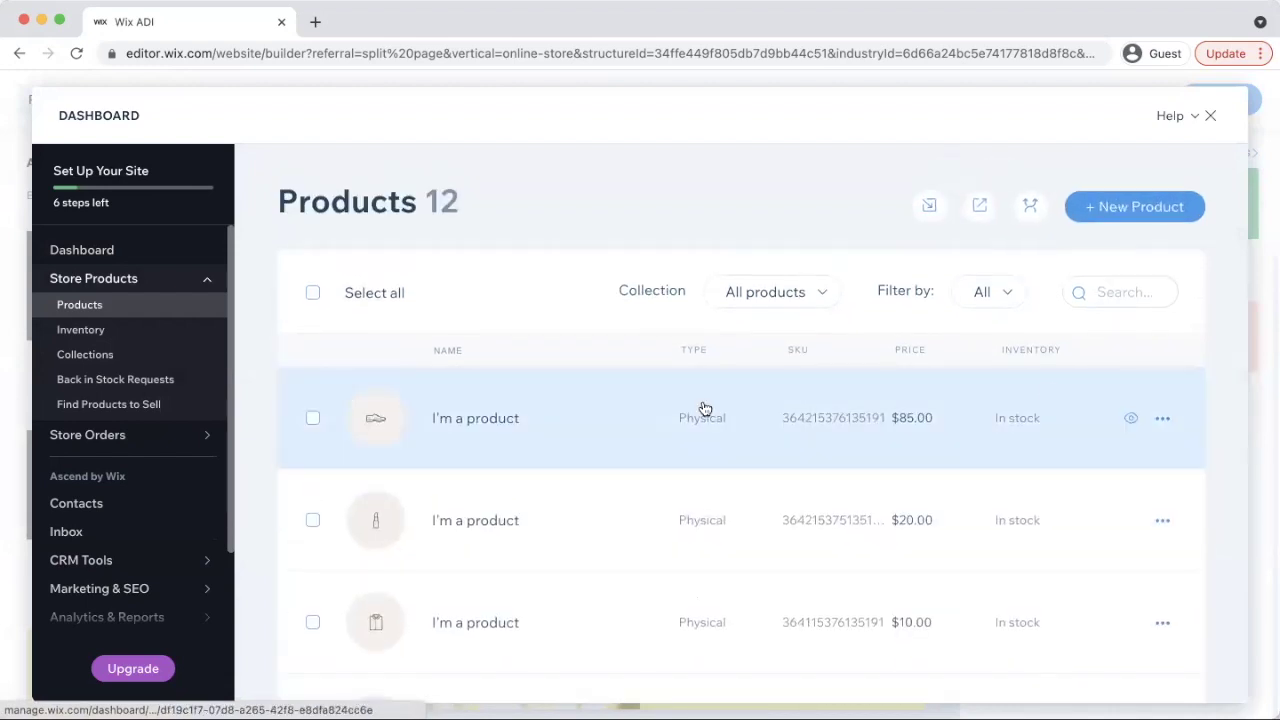
{"action": "left_click", "coordinate": [1163, 420]}
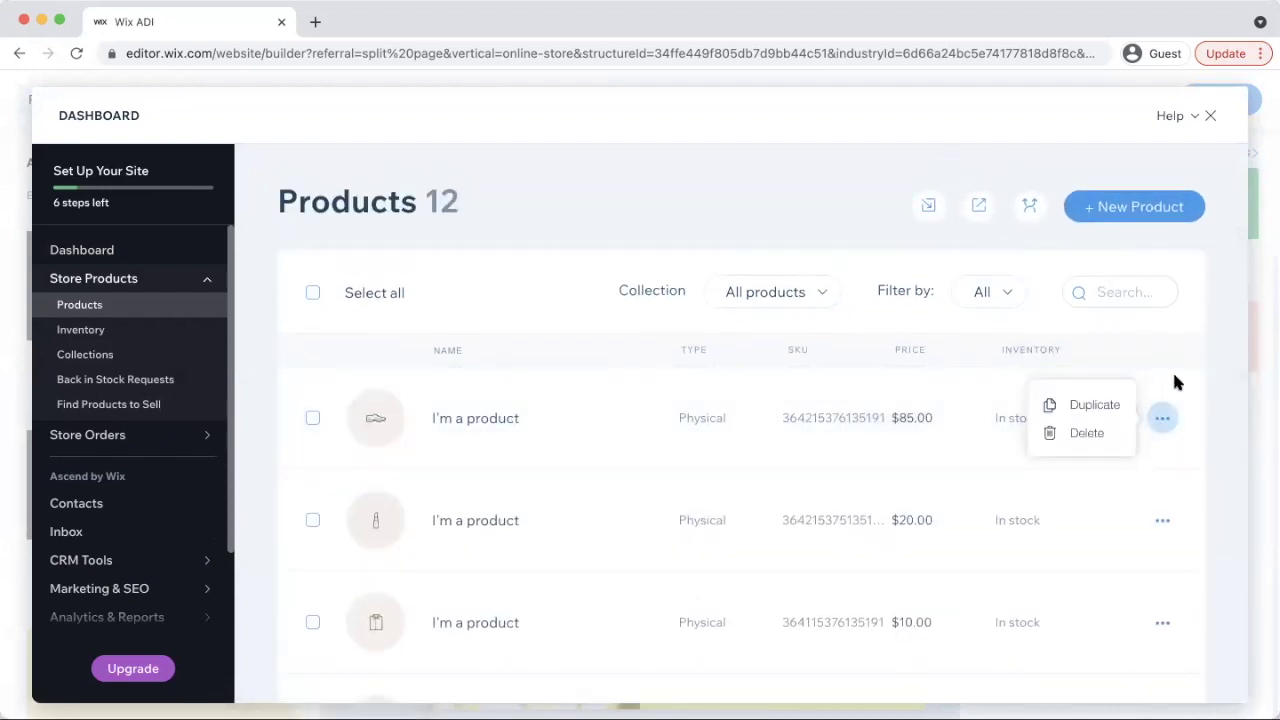
{"action": "left_click", "coordinate": [1218, 373]}
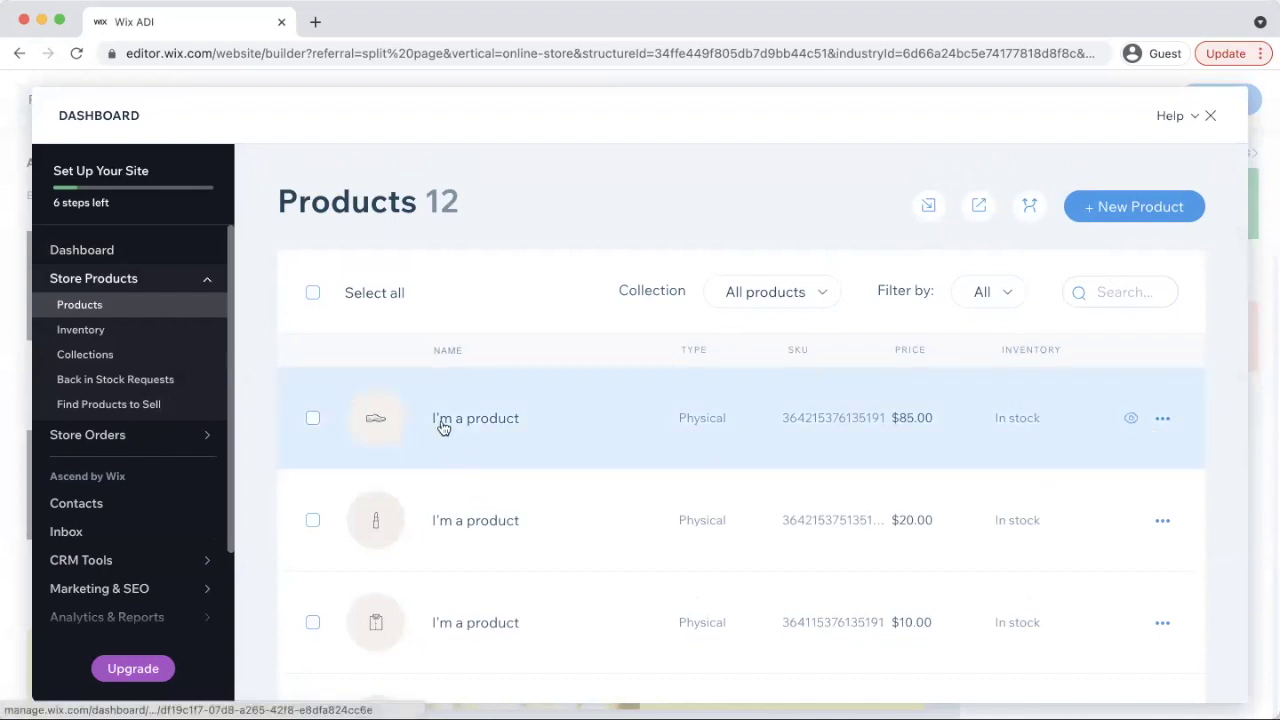
{"action": "left_click", "coordinate": [440, 420]}
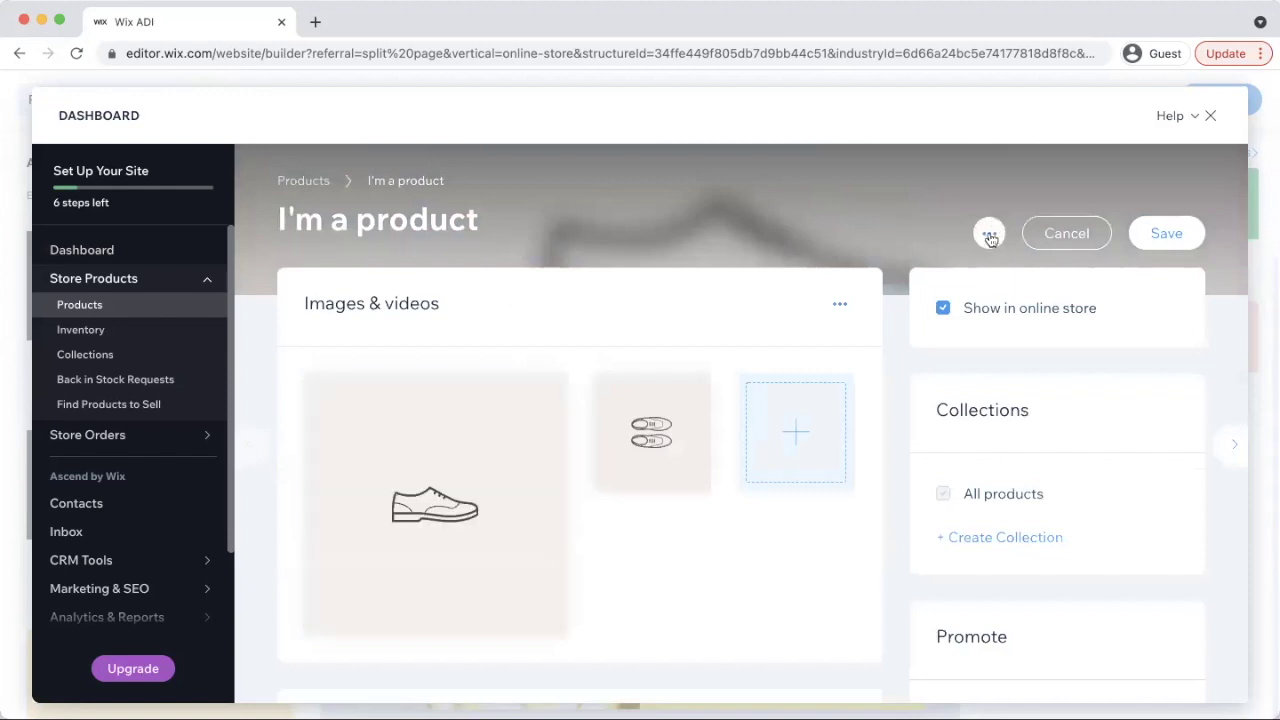
Retitle the $85 product 'Girl + God Hoodie - Black on Blafk', save, and close the setup popup
{"action": "left_click", "coordinate": [464, 216]}
{"action": "type", "text": "Girl + "}
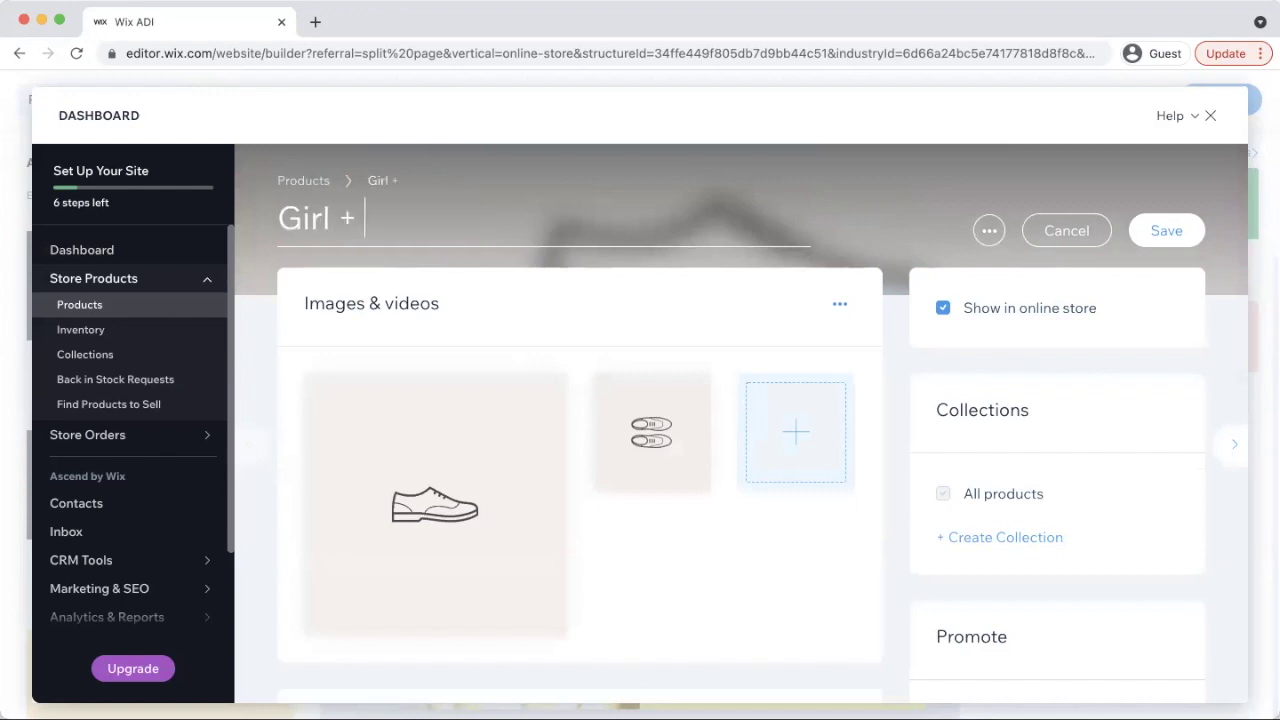
{"action": "type", "text": "God Hoodie"}
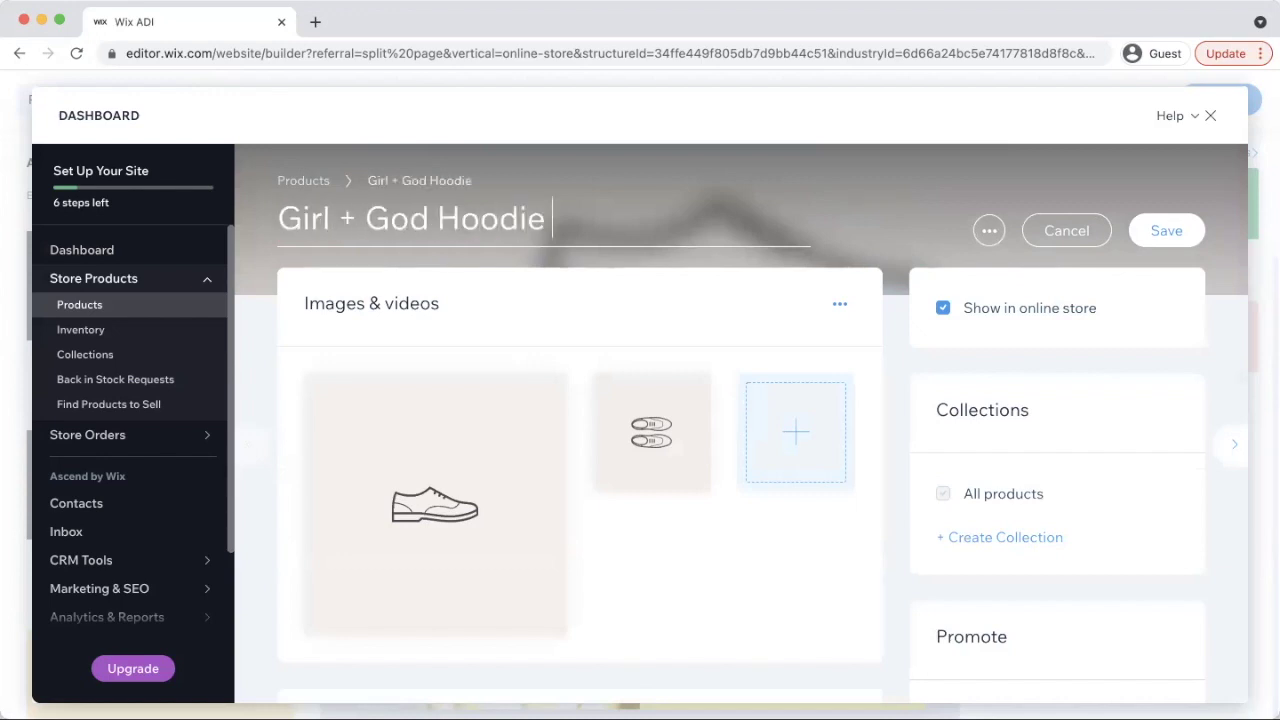
{"action": "type", "text": " - Black "}
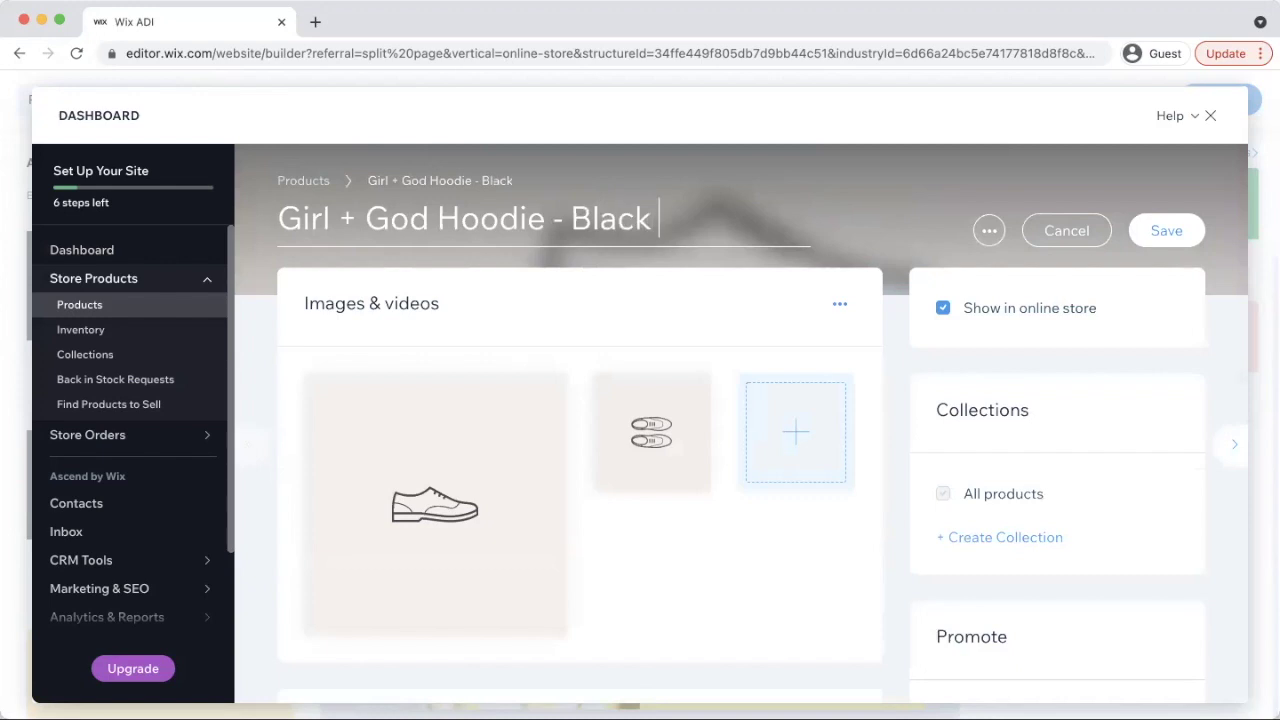
{"action": "type", "text": "on Blafk"}
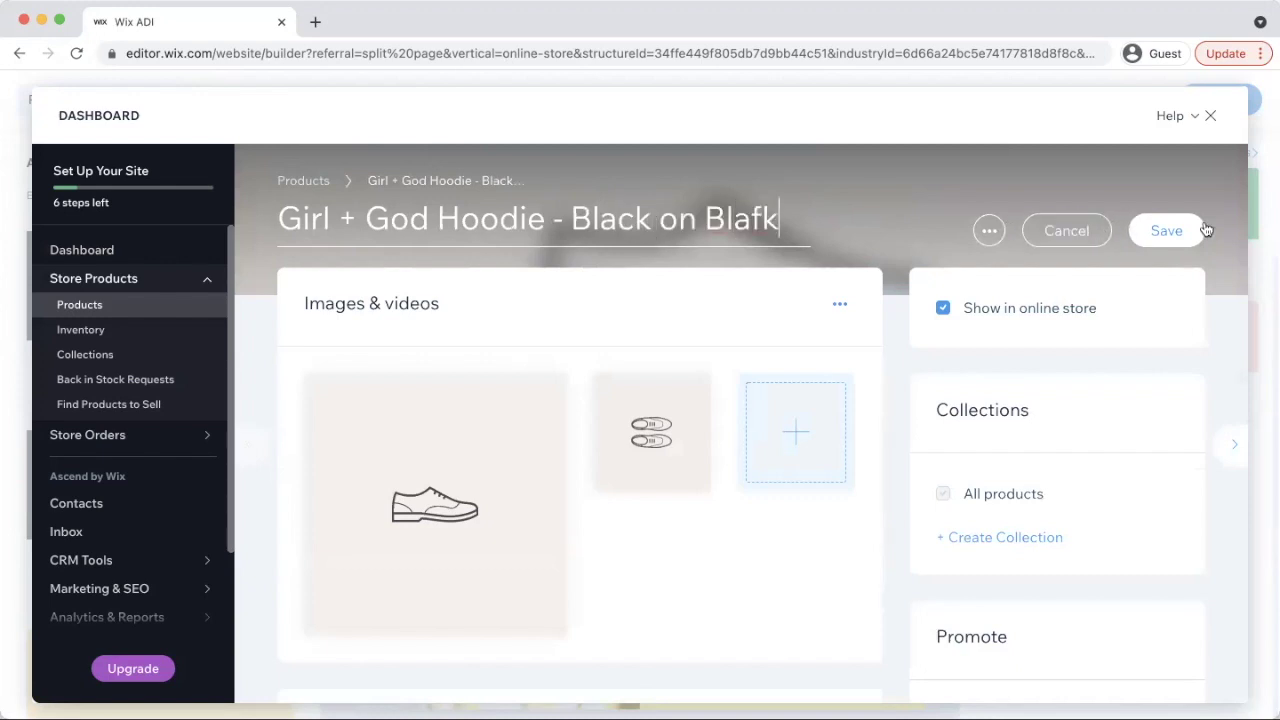
{"action": "left_click", "coordinate": [1170, 232]}
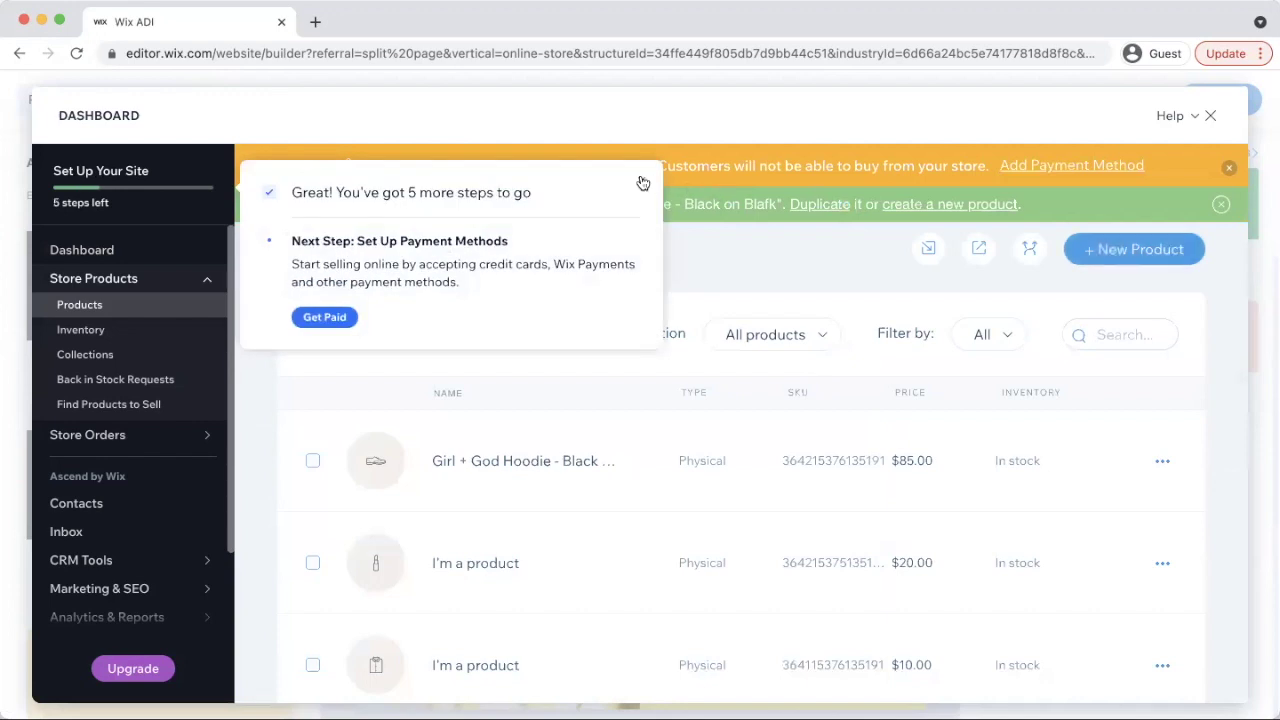
{"action": "left_click", "coordinate": [641, 181]}
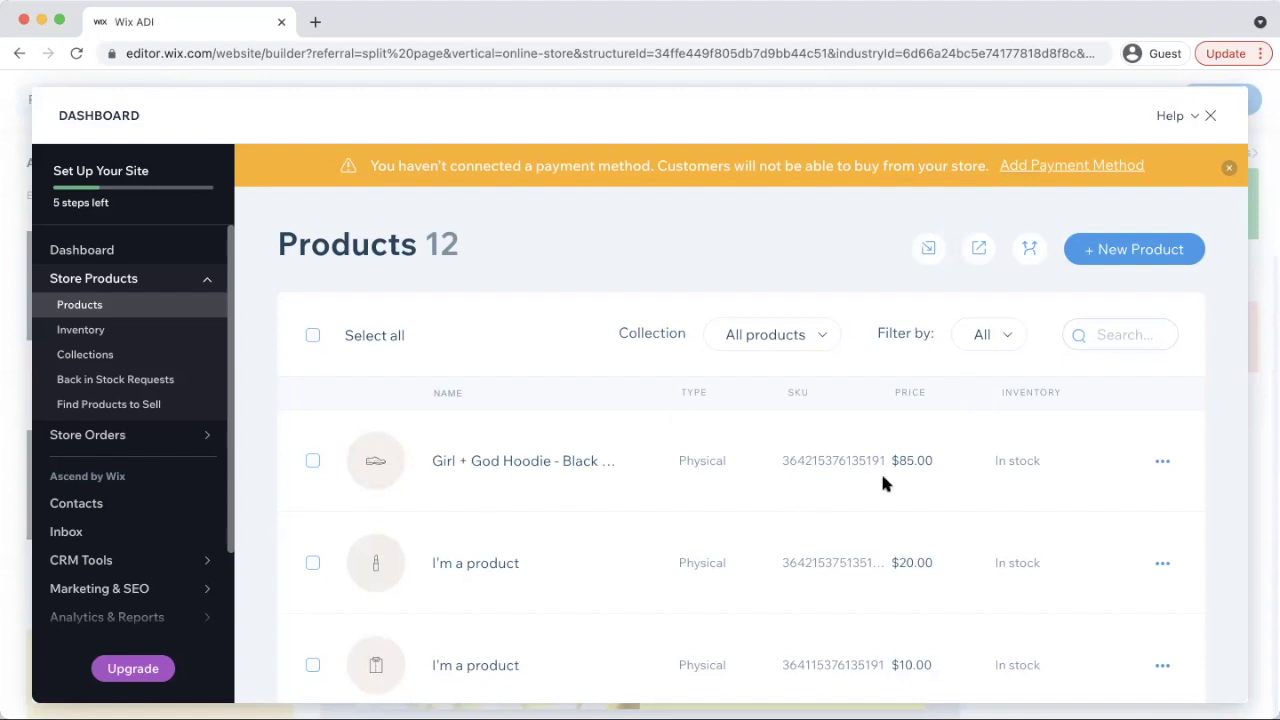
Reopen the hoodie product, cancel out of Crop & edit, and open the Images media library
{"action": "left_click", "coordinate": [1160, 463]}
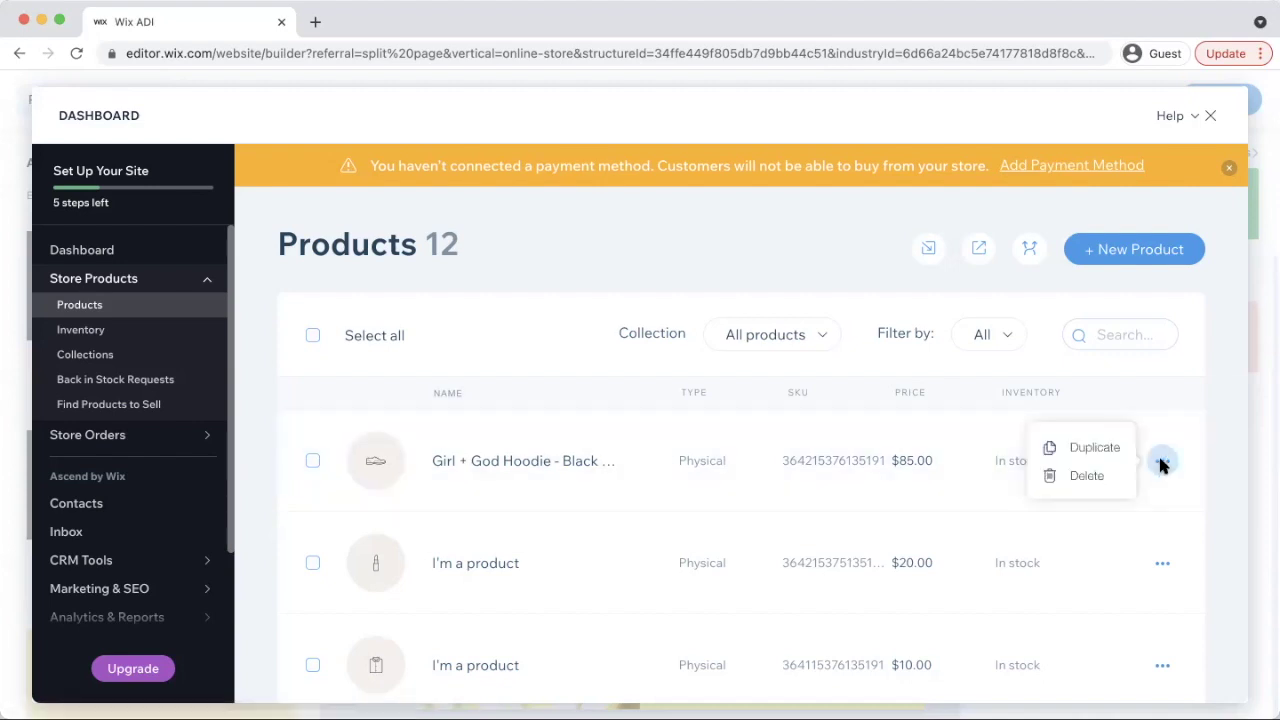
{"action": "left_click", "coordinate": [582, 460]}
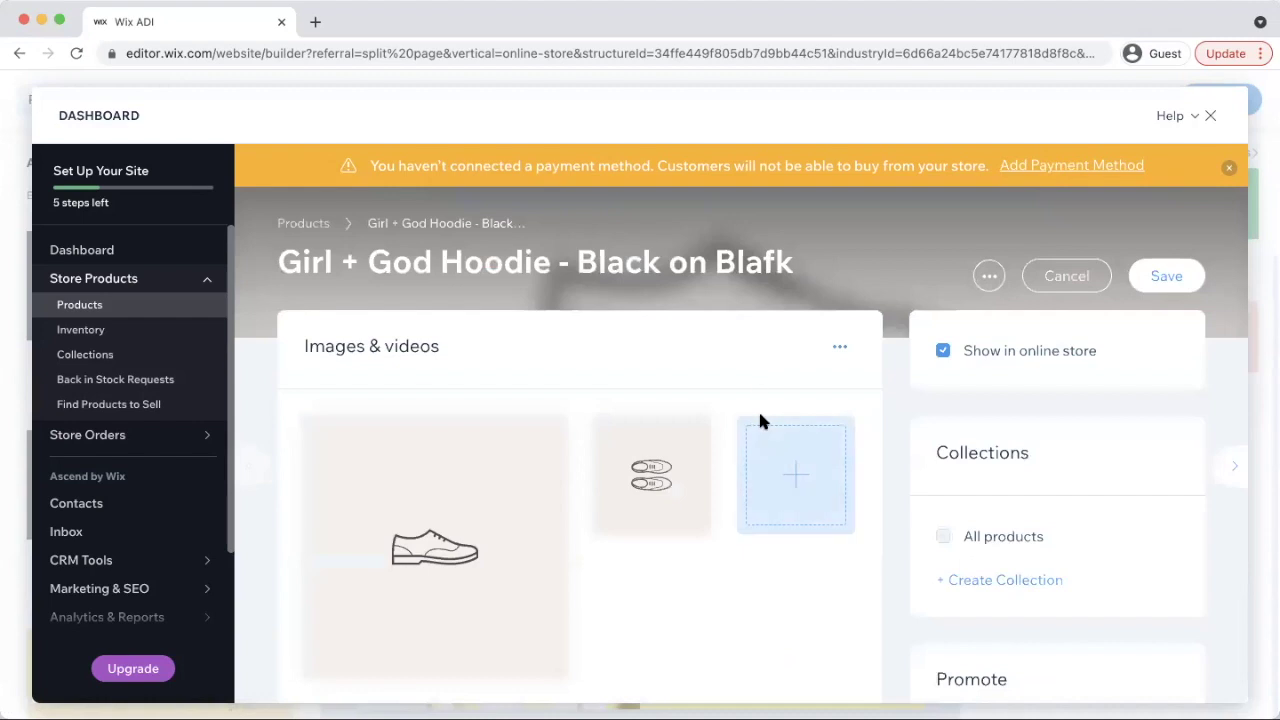
{"action": "scroll", "coordinate": [471, 464], "scroll_direction": "down", "scroll_amount": 3}
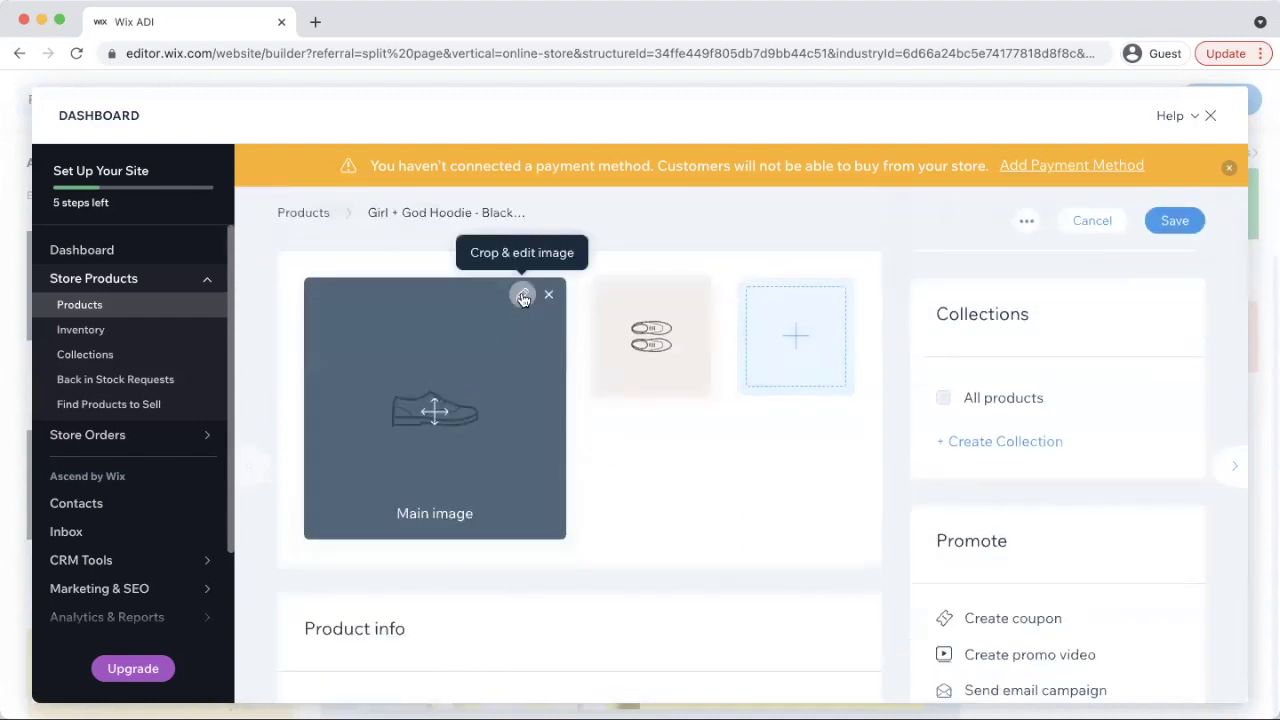
{"action": "left_click", "coordinate": [519, 294]}
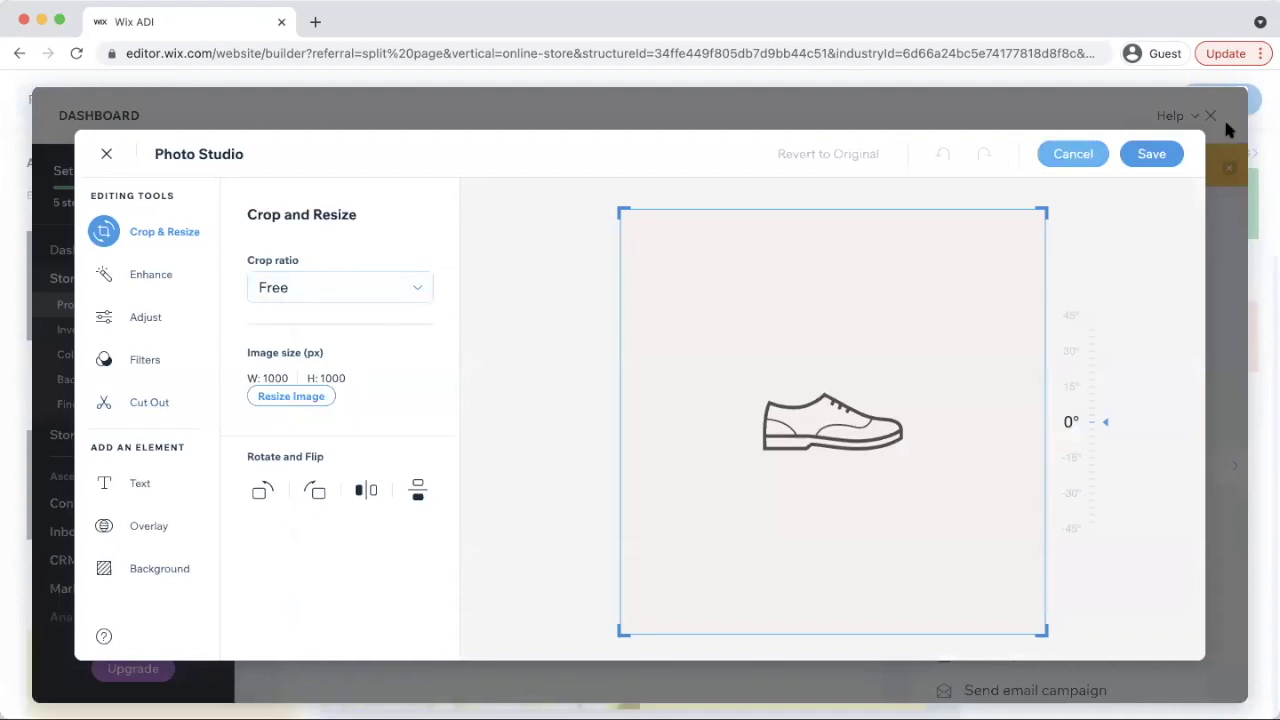
{"action": "left_click", "coordinate": [1075, 154]}
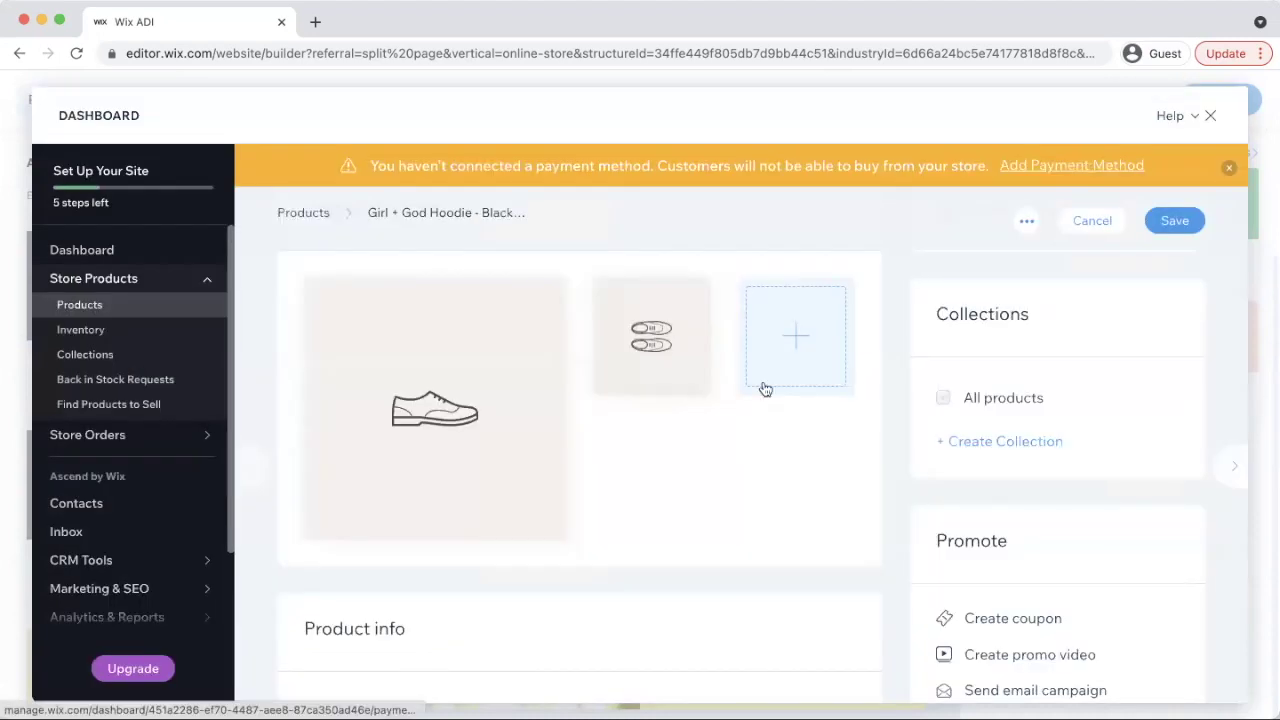
{"action": "left_click", "coordinate": [808, 336]}
{"action": "left_click", "coordinate": [740, 472]}
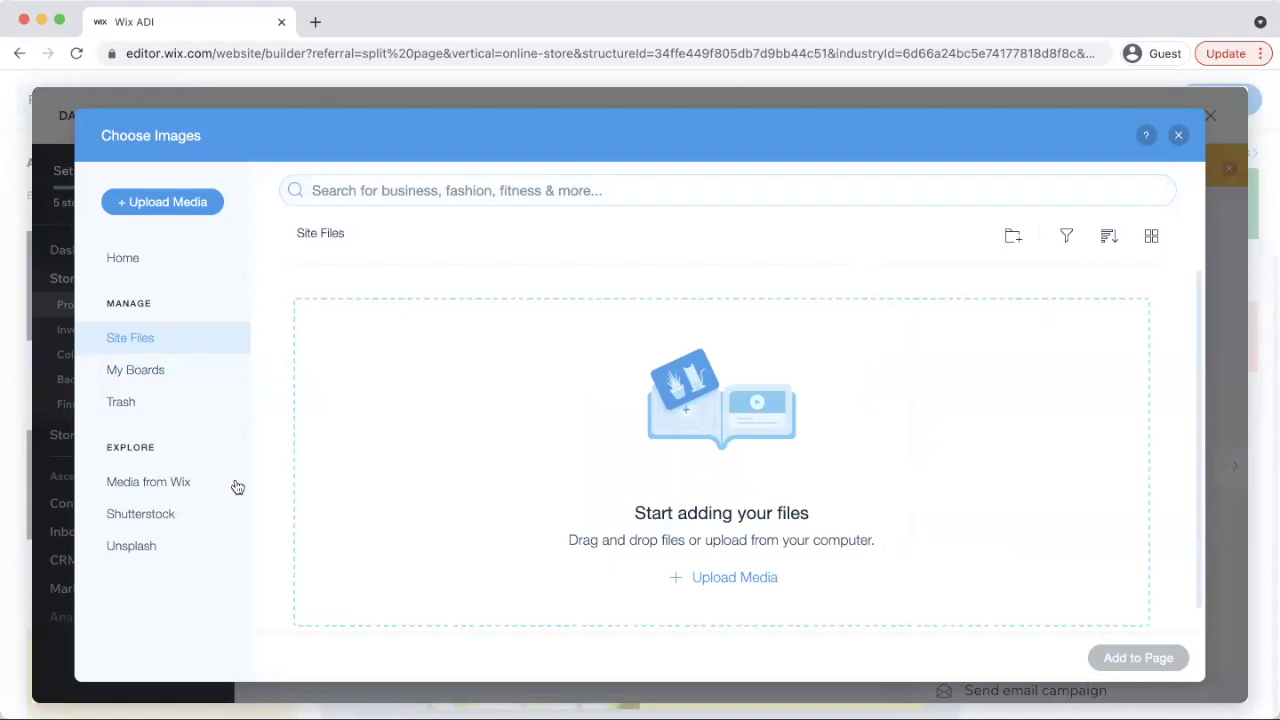
Upload the hoodie photo, drag it into the main image slot, and delete both shoe pictures
{"action": "left_click", "coordinate": [712, 578]}
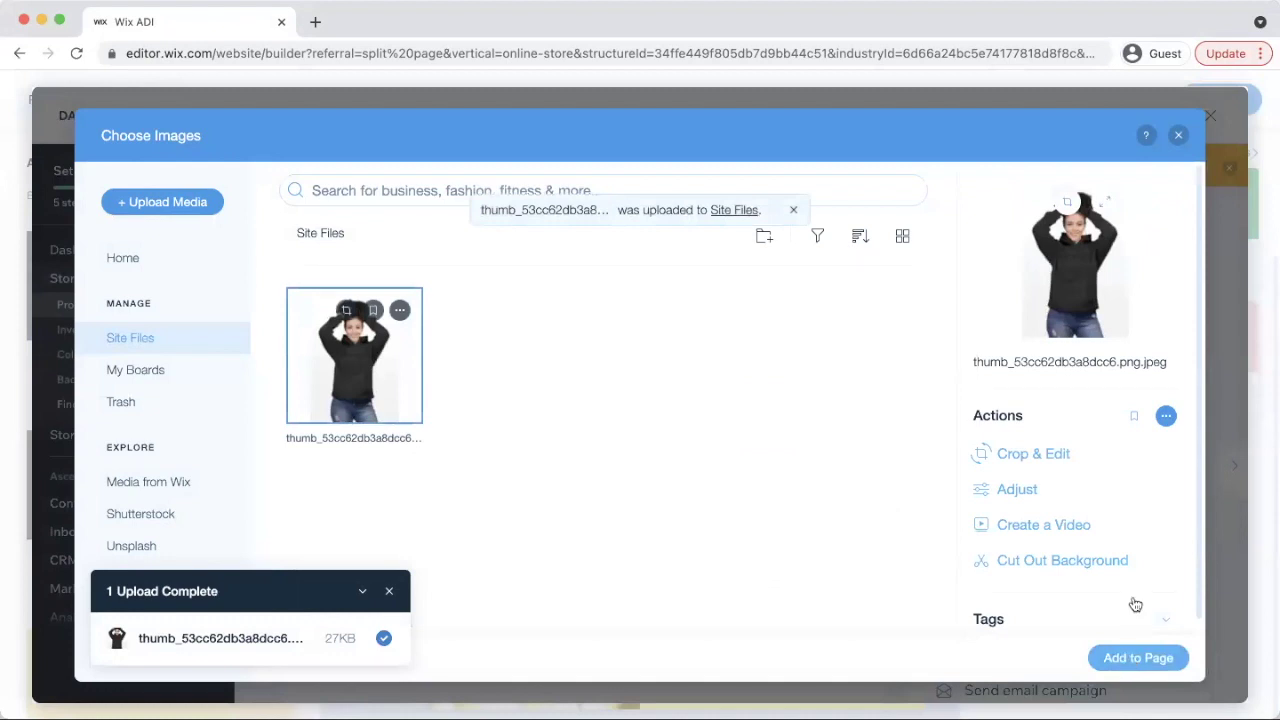
{"action": "left_click", "coordinate": [1136, 658]}
{"action": "mouse_move", "coordinate": [805, 316]}
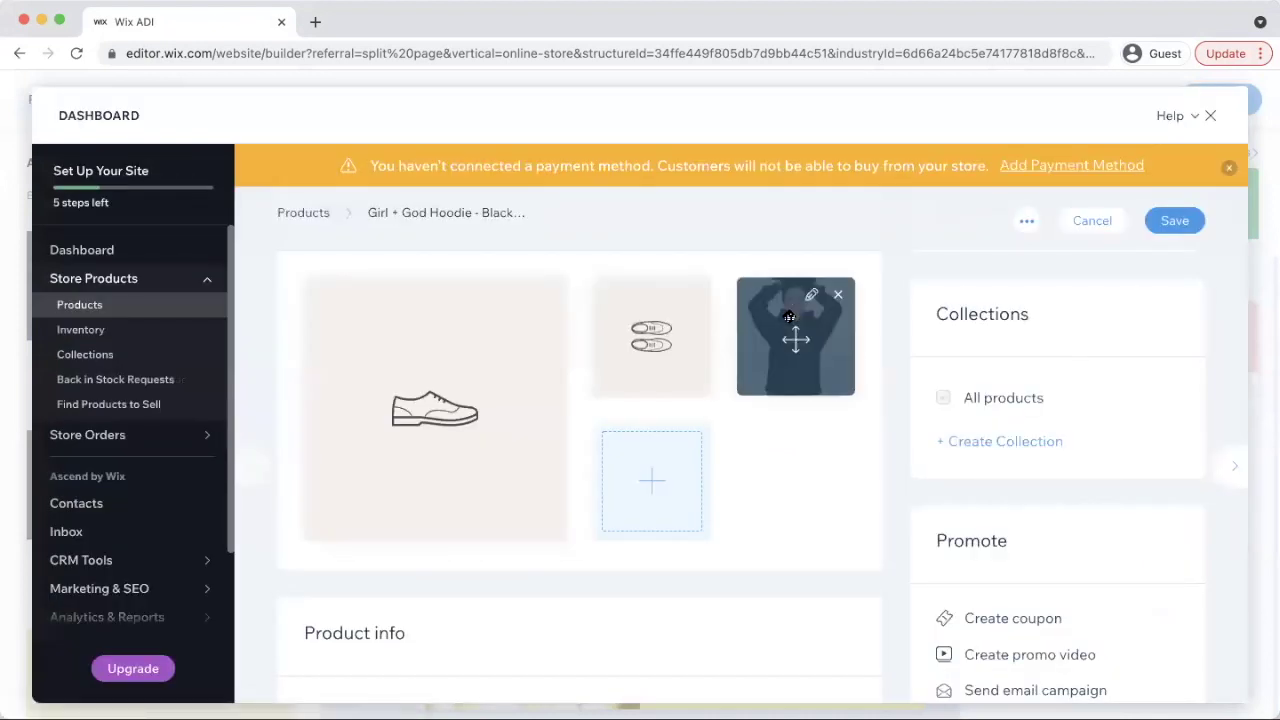
{"action": "left_click_drag", "start_coordinate": [805, 316], "coordinate": [434, 411]}
{"action": "left_click", "coordinate": [693, 294]}
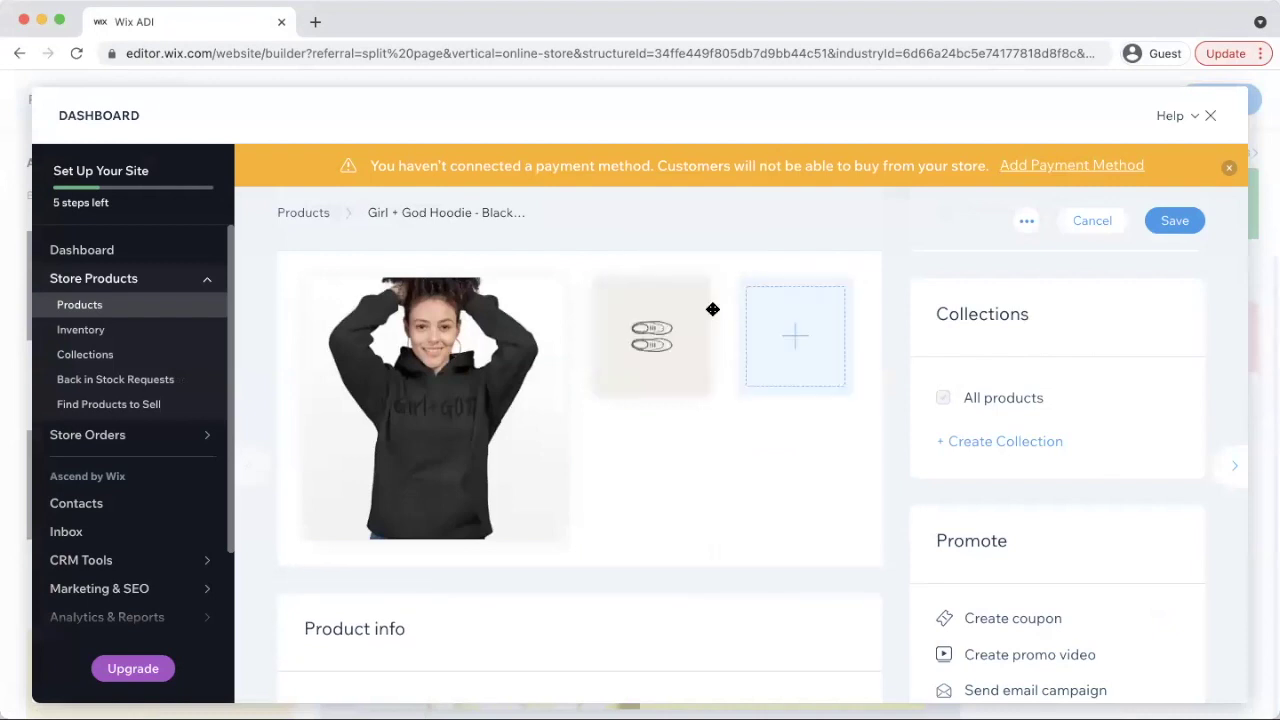
{"action": "left_click", "coordinate": [693, 295]}
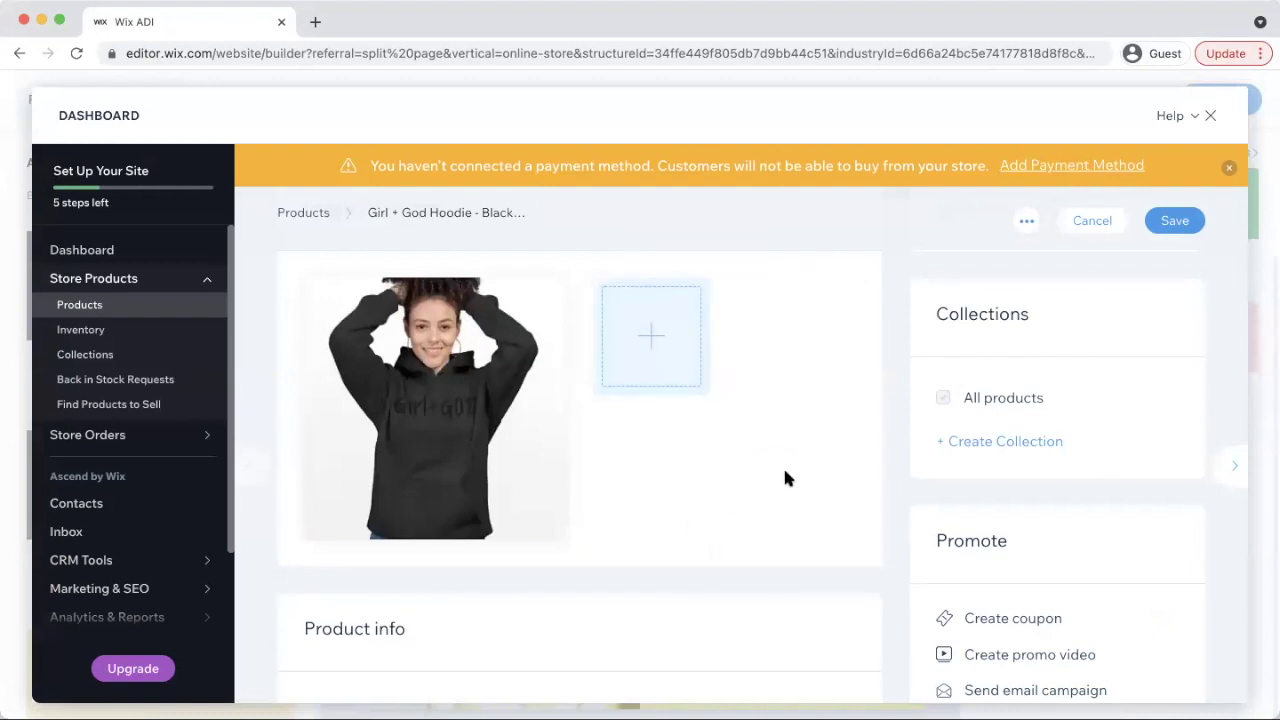
Change the hoodie's price from $85 to $50
{"action": "mouse_move", "coordinate": [490, 373]}
{"action": "scroll", "coordinate": [880, 470], "scroll_direction": "down", "scroll_amount": 3}
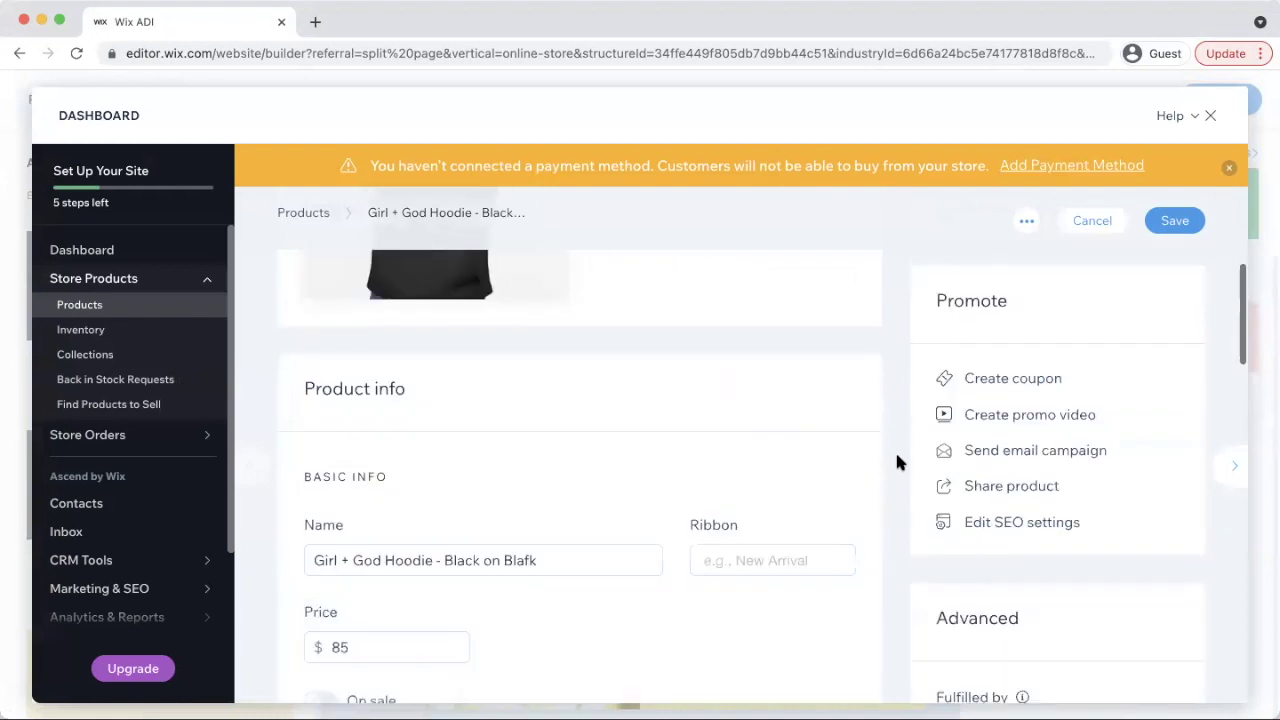
{"action": "scroll", "coordinate": [898, 450], "scroll_direction": "down", "scroll_amount": 5}
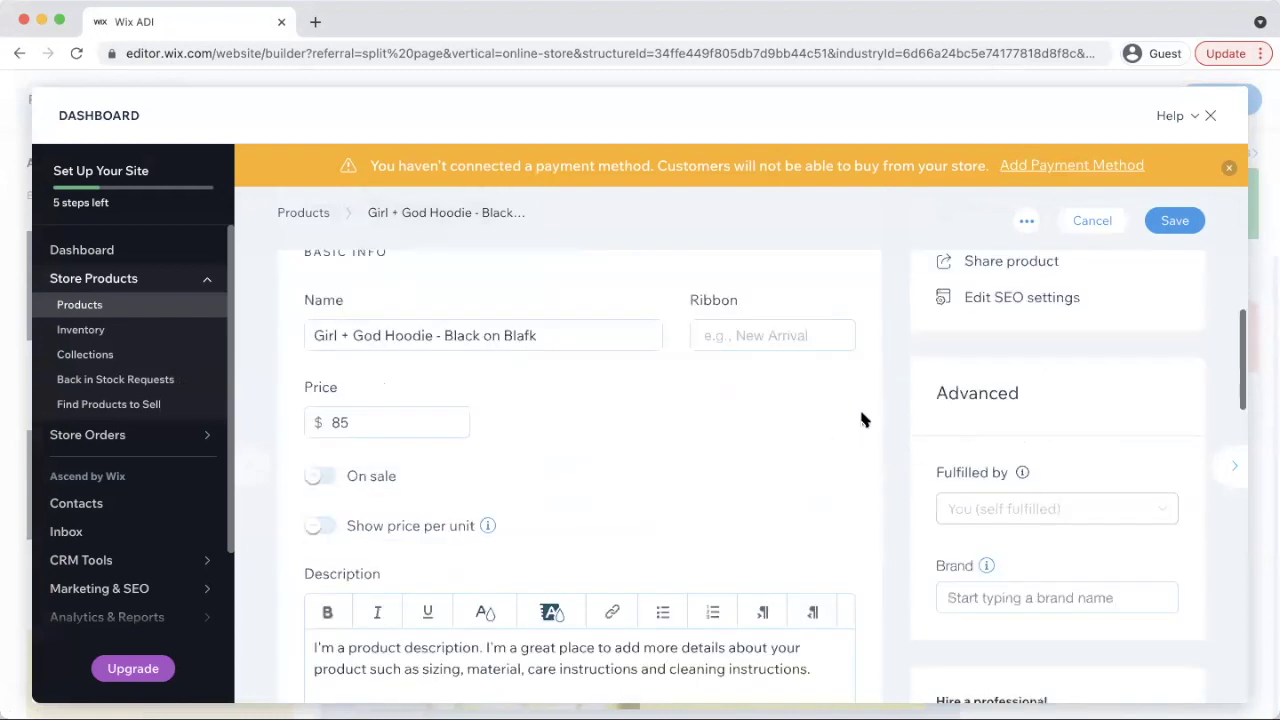
{"action": "scroll", "coordinate": [750, 396], "scroll_direction": "down", "scroll_amount": 1}
{"action": "double_click", "coordinate": [345, 341]}
{"action": "type", "text": "50"}
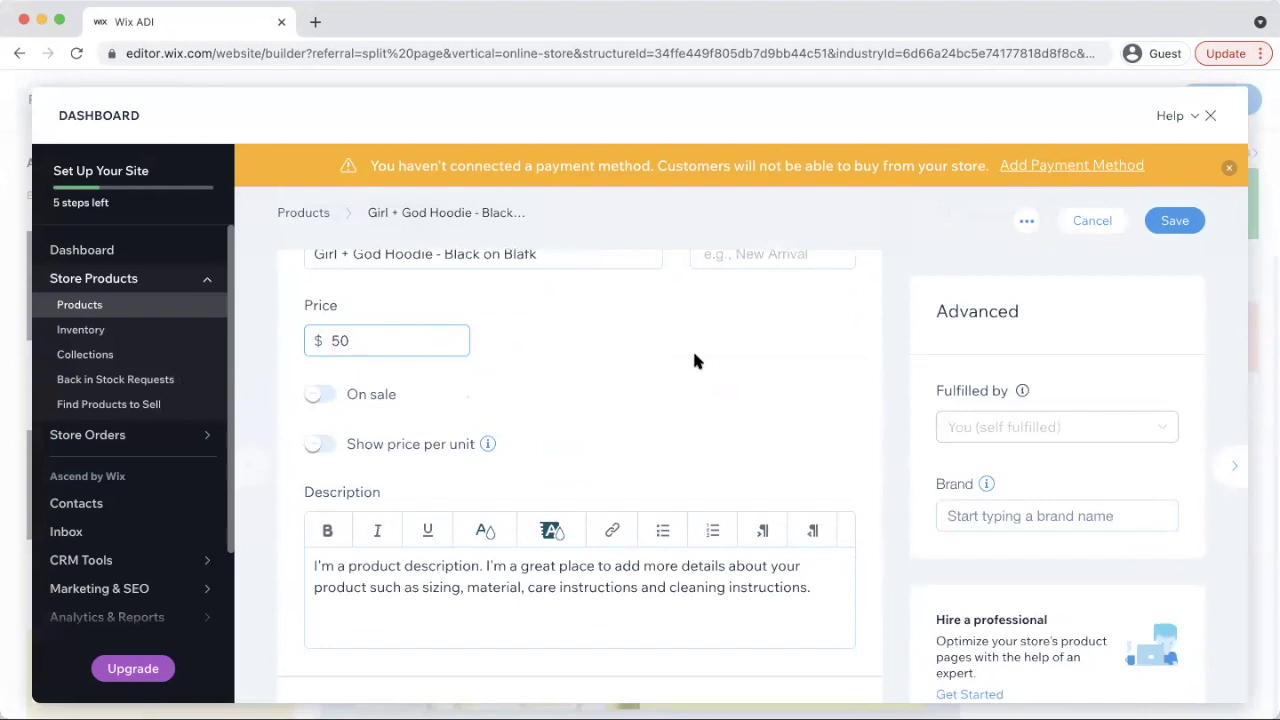
{"action": "left_click", "coordinate": [697, 360]}
Replace the placeholder description with 'Best hoodie you will ever get.'
{"action": "scroll", "coordinate": [642, 660], "scroll_direction": "down", "scroll_amount": 2}
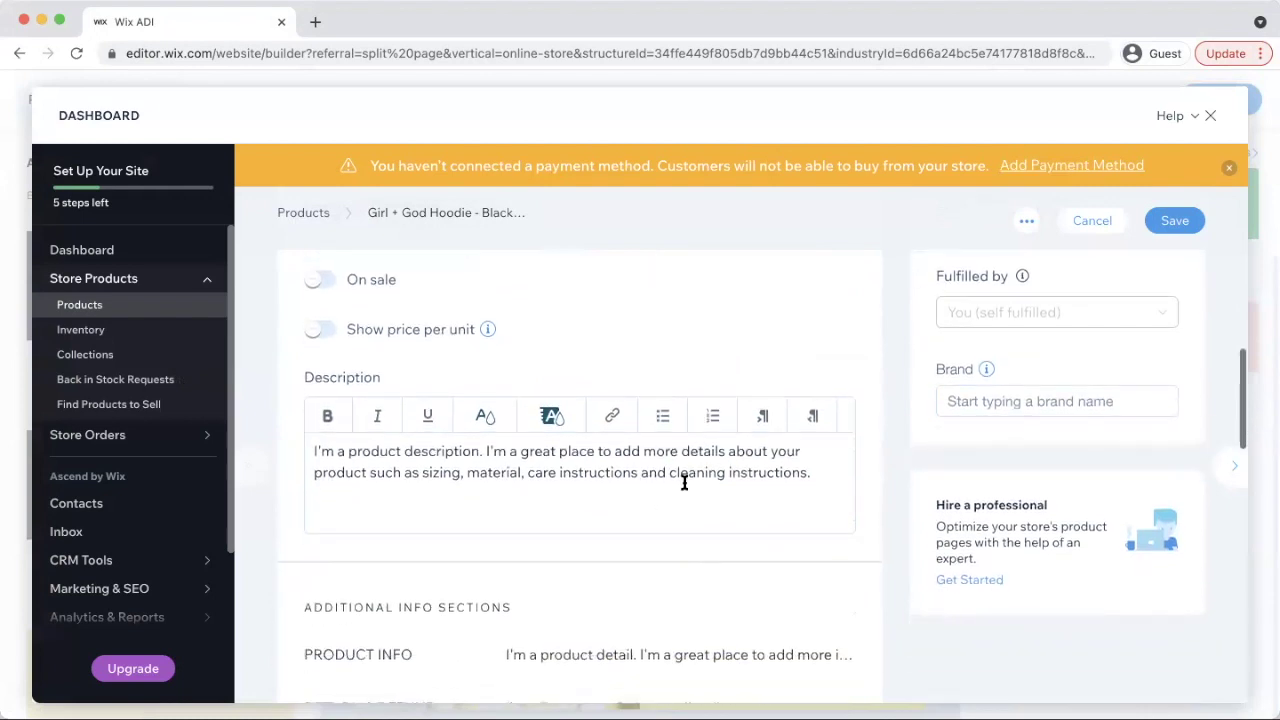
{"action": "left_click_drag", "start_coordinate": [831, 477], "coordinate": [576, 331]}
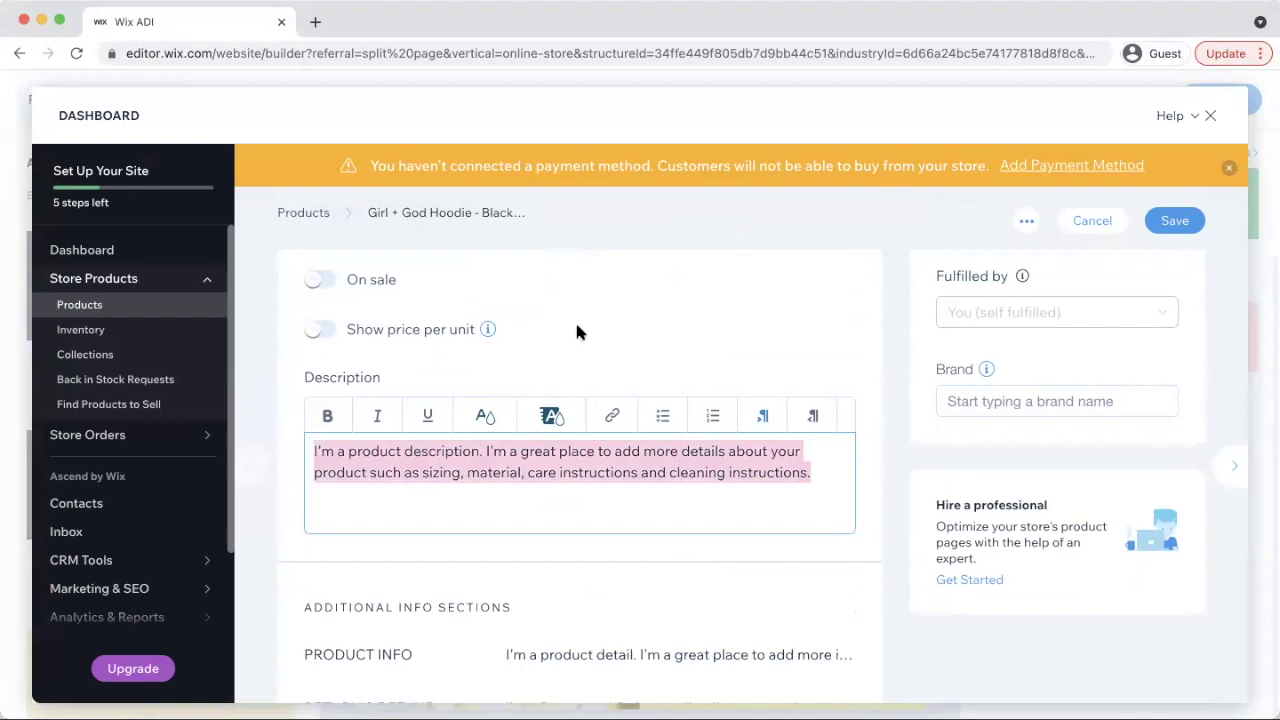
{"action": "type", "text": "Best hoodie yo"}
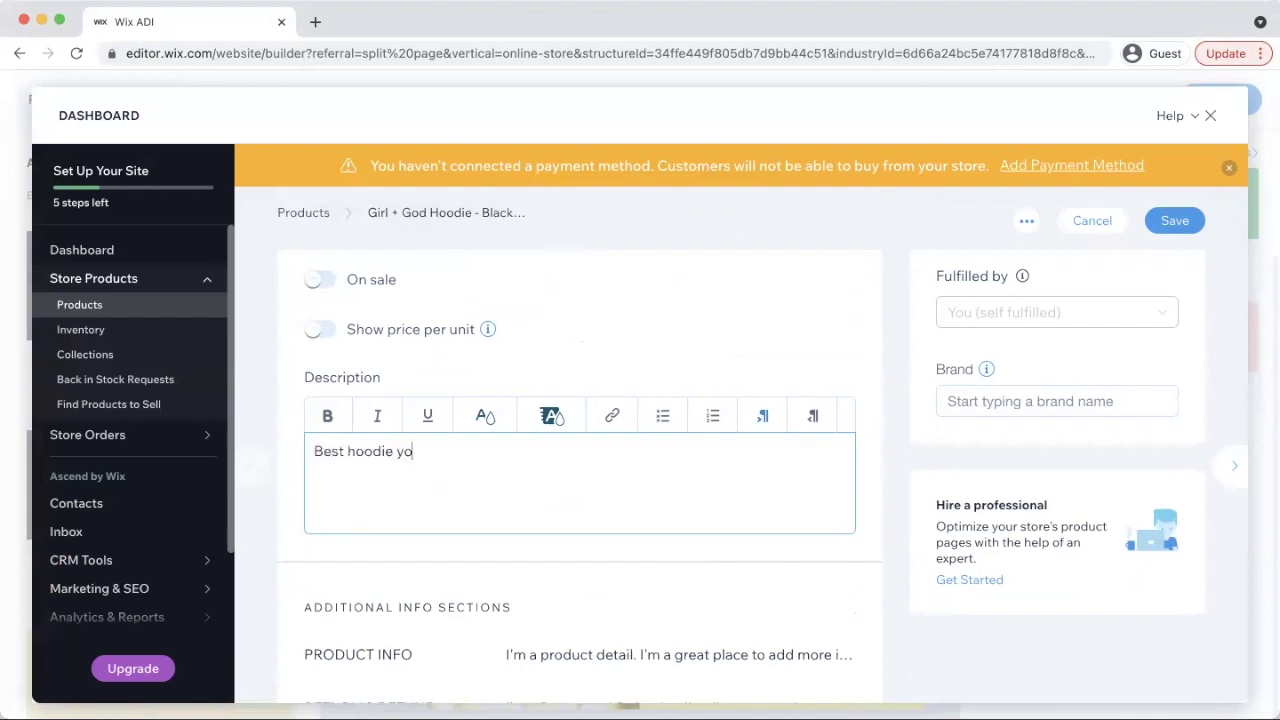
{"action": "type", "text": "u will "}
{"action": "type", "text": "ever get babbyyyyy"}
{"action": "type", "text": "yy"}
{"action": "key", "text": "BackSpace"}
{"action": "key", "text": "BackSpace"}
{"action": "key", "text": "BackSpace"}
{"action": "key", "text": "BackSpace"}
{"action": "key", "text": "BackSpace"}
{"action": "key", "text": "BackSpace"}
{"action": "key", "text": "BackSpace"}
{"action": "key", "text": "BackSpace"}
{"action": "key", "text": "BackSpace"}
{"action": "key", "text": "BackSpace"}
{"action": "key", "text": "BackSpace"}
{"action": "type", "text": "."}
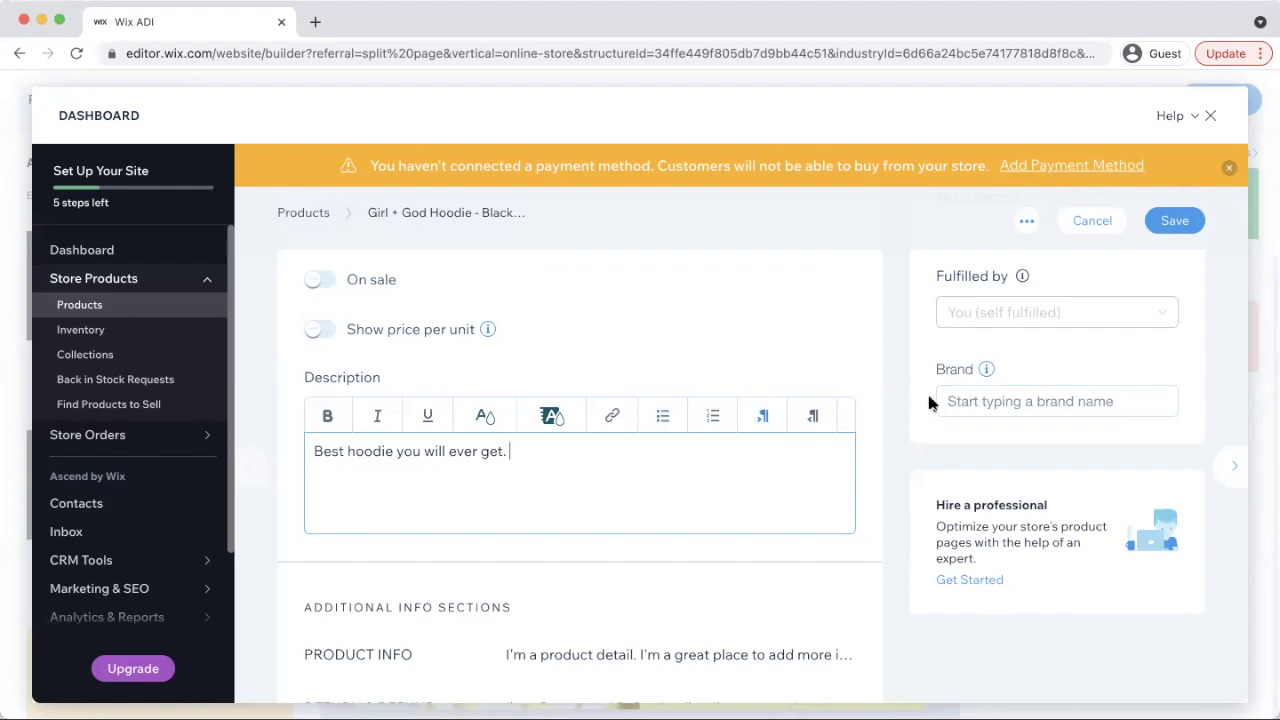
Add 'Girl + God' as the product's brand and review the rest of the product page
{"action": "left_click", "coordinate": [1013, 396]}
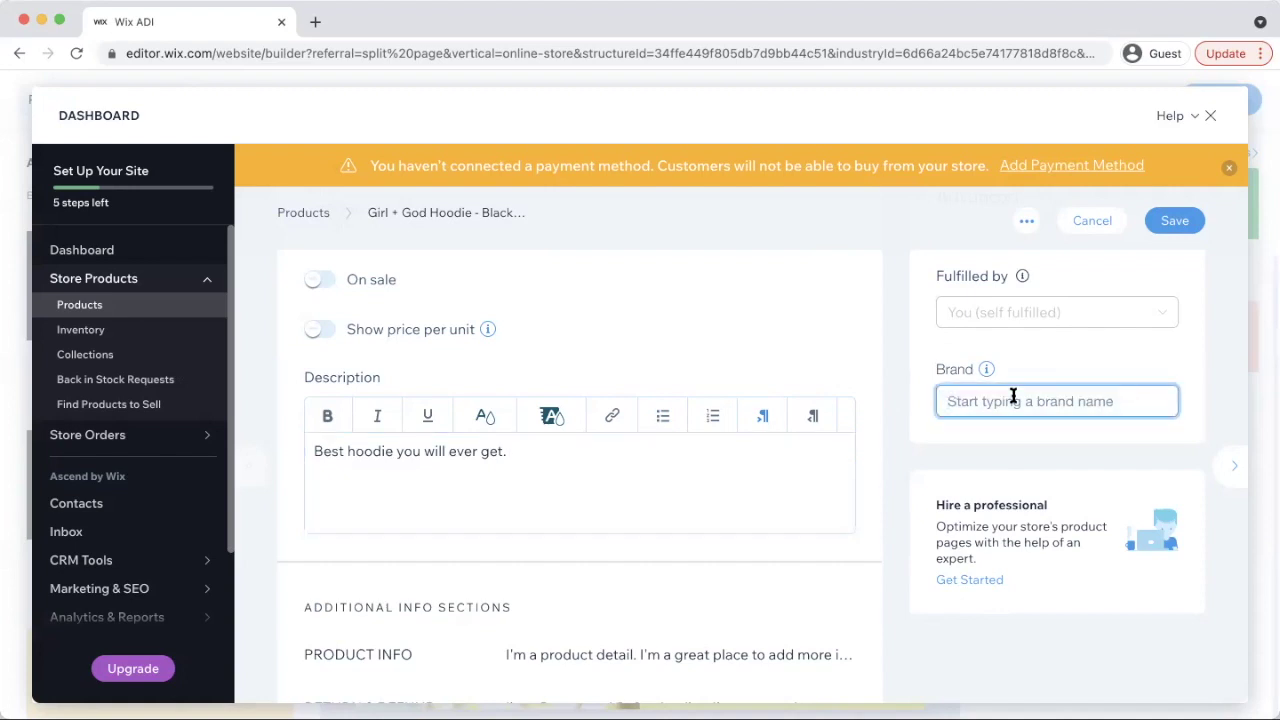
{"action": "scroll", "coordinate": [1011, 397], "scroll_direction": "down", "scroll_amount": 5}
{"action": "scroll", "coordinate": [860, 410], "scroll_direction": "up", "scroll_amount": 6}
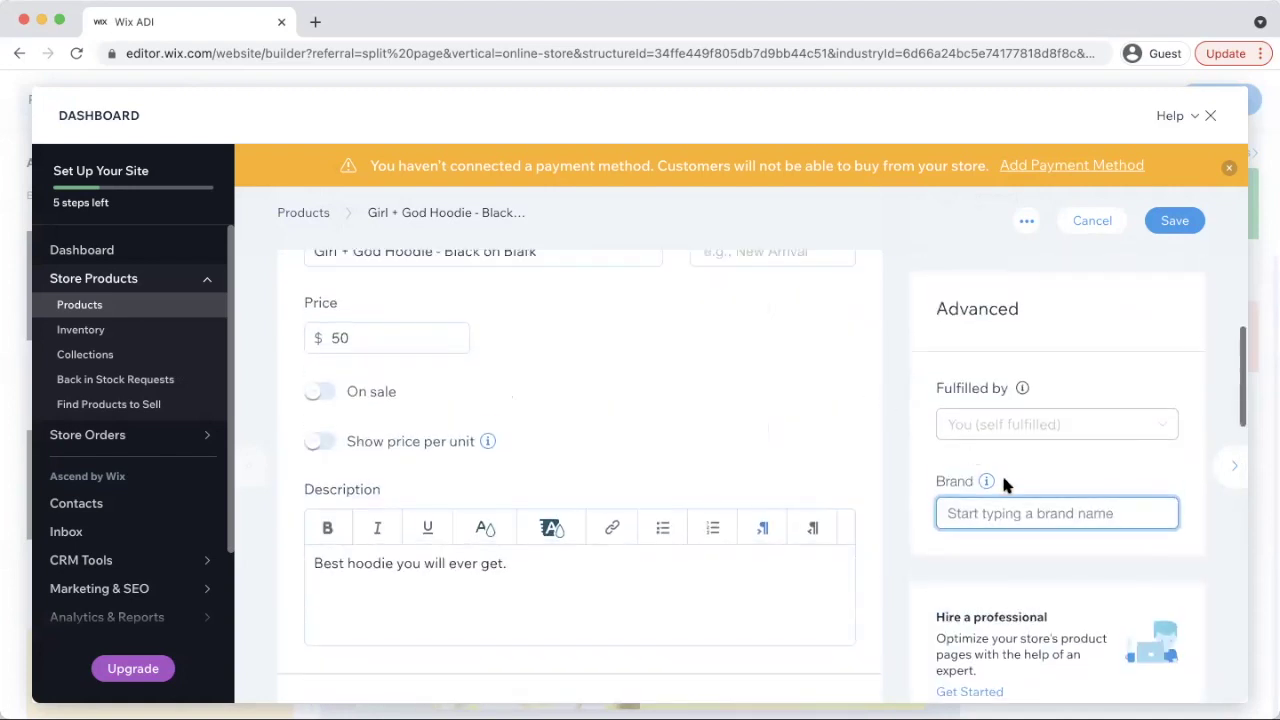
{"action": "type", "text": "Gi"}
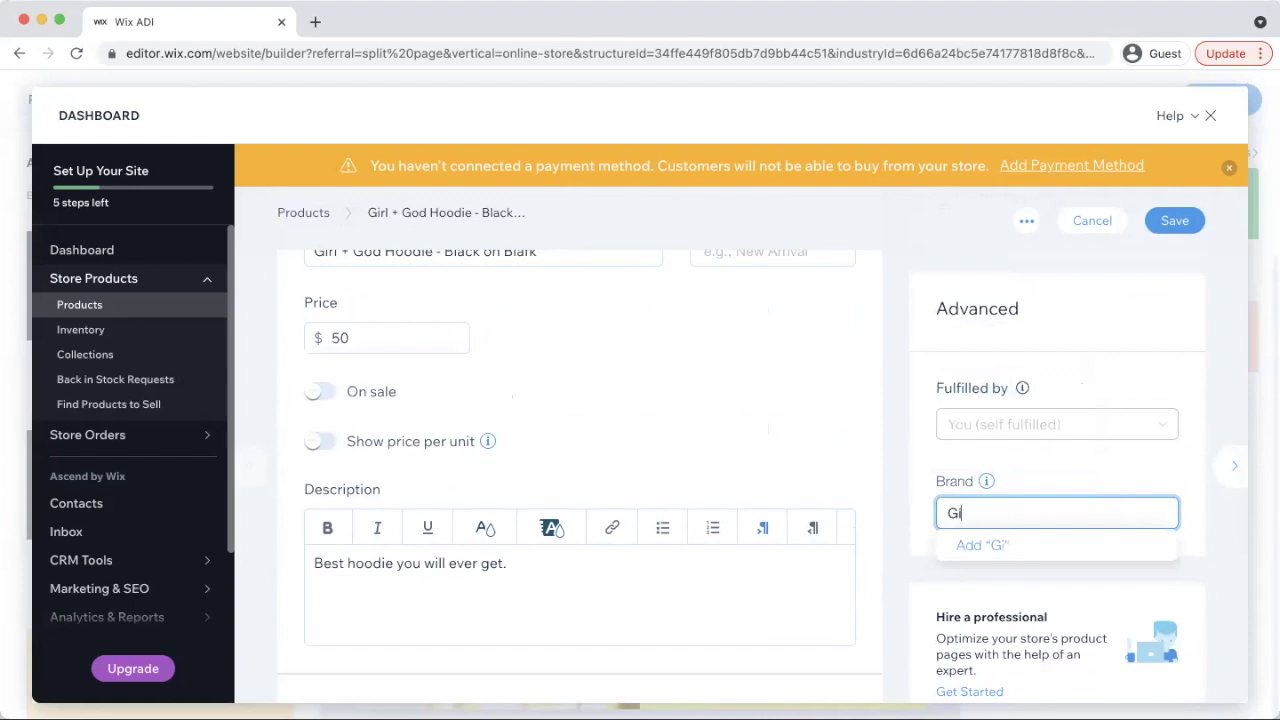
{"action": "type", "text": "rl + God"}
{"action": "left_click", "coordinate": [1010, 548]}
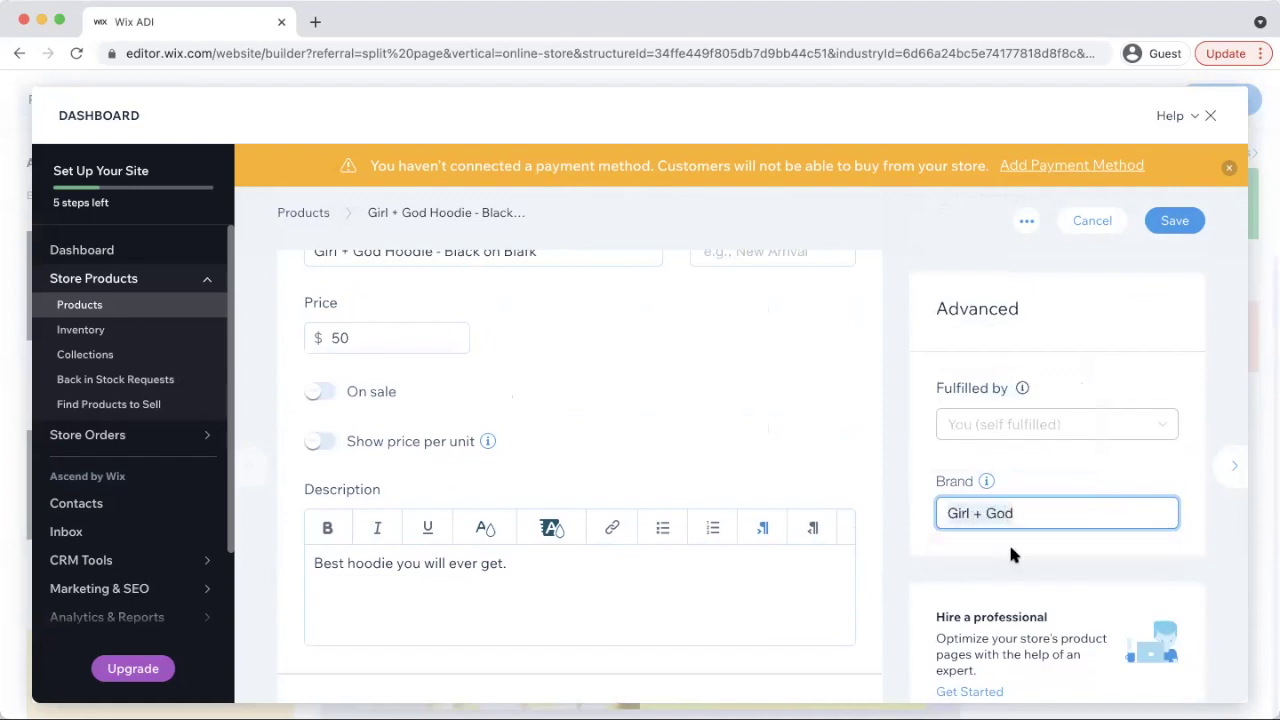
{"action": "left_click", "coordinate": [882, 554]}
{"action": "scroll", "coordinate": [884, 533], "scroll_direction": "down", "scroll_amount": 4}
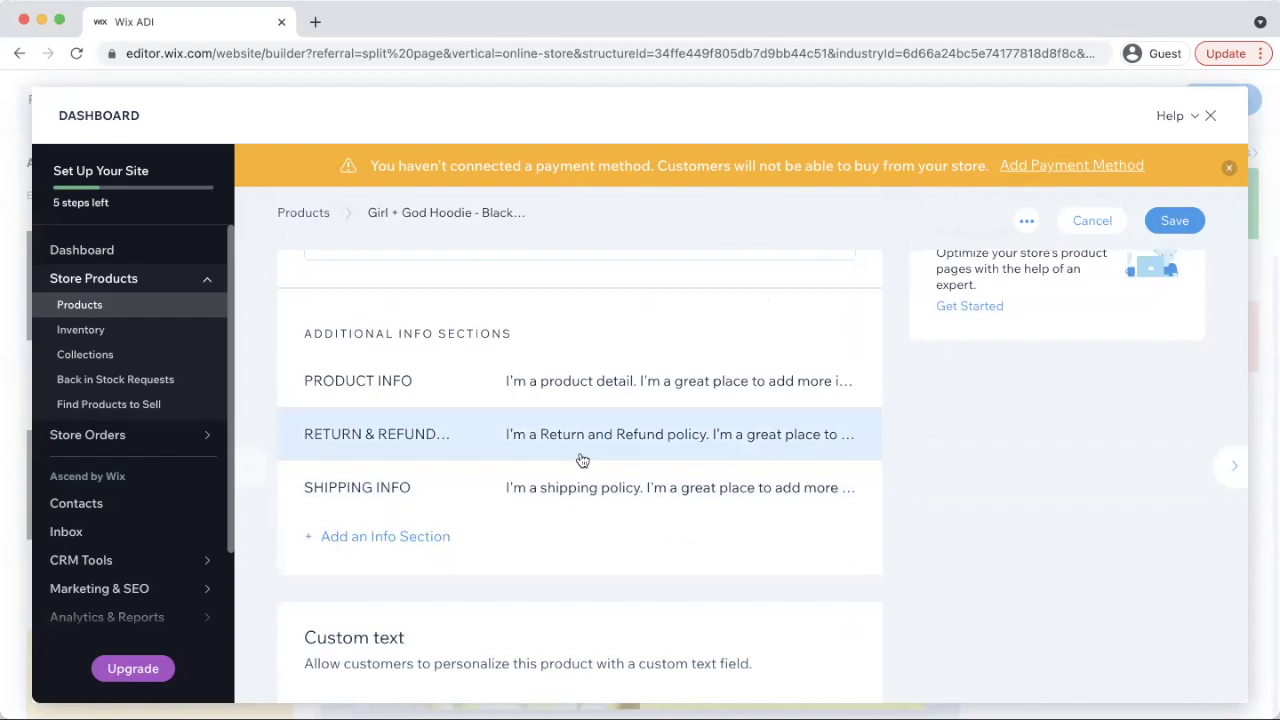
{"action": "scroll", "coordinate": [600, 500], "scroll_direction": "down", "scroll_amount": 5}
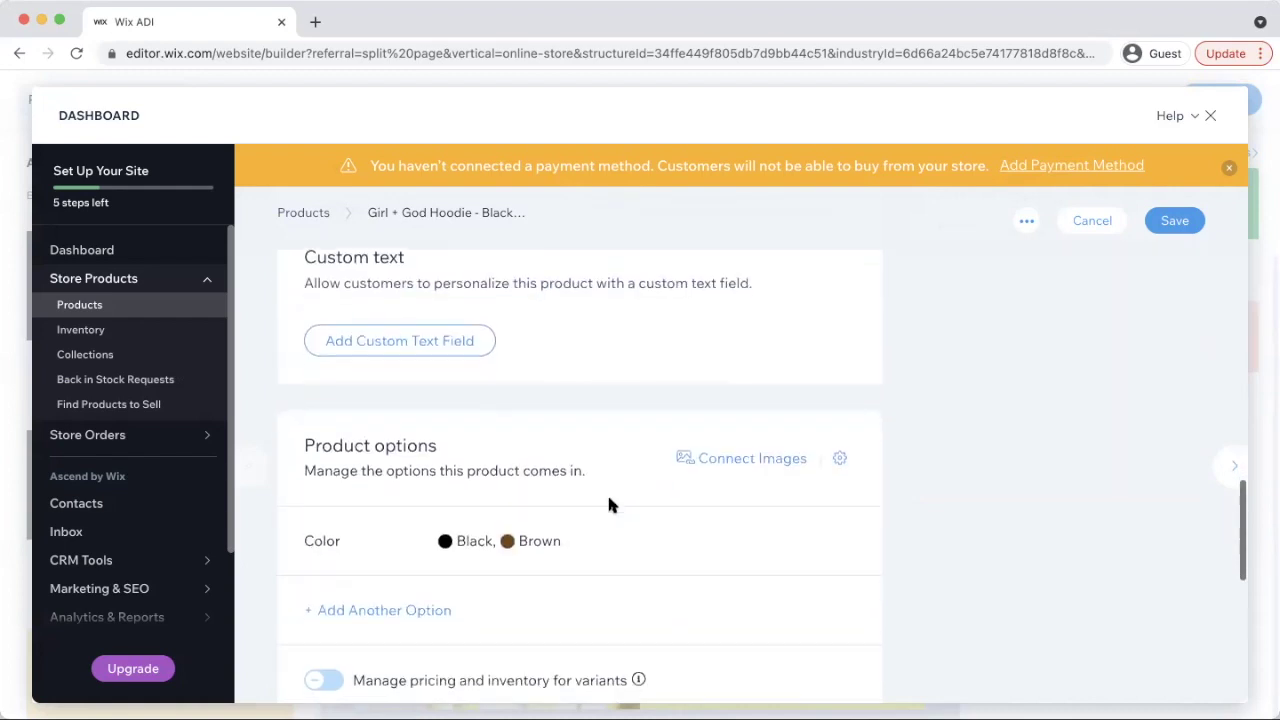
{"action": "scroll", "coordinate": [609, 500], "scroll_direction": "down", "scroll_amount": 5}
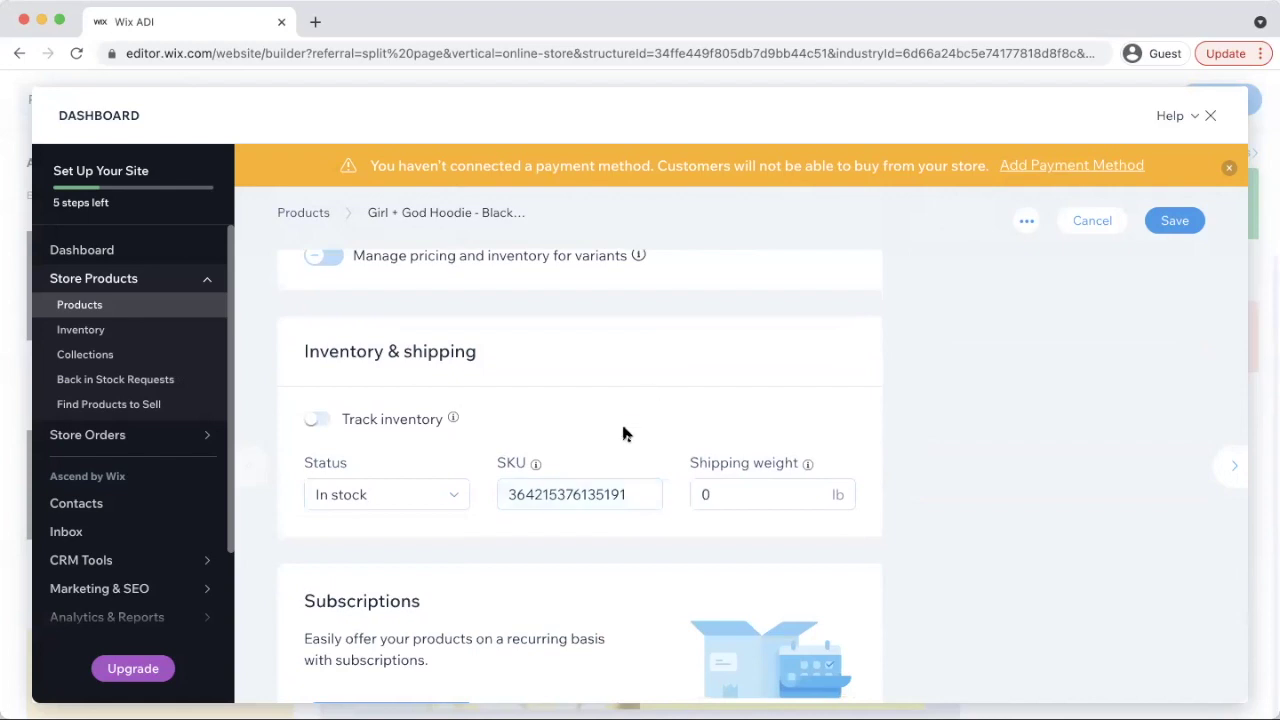
{"action": "scroll", "coordinate": [553, 470], "scroll_direction": "down", "scroll_amount": 2}
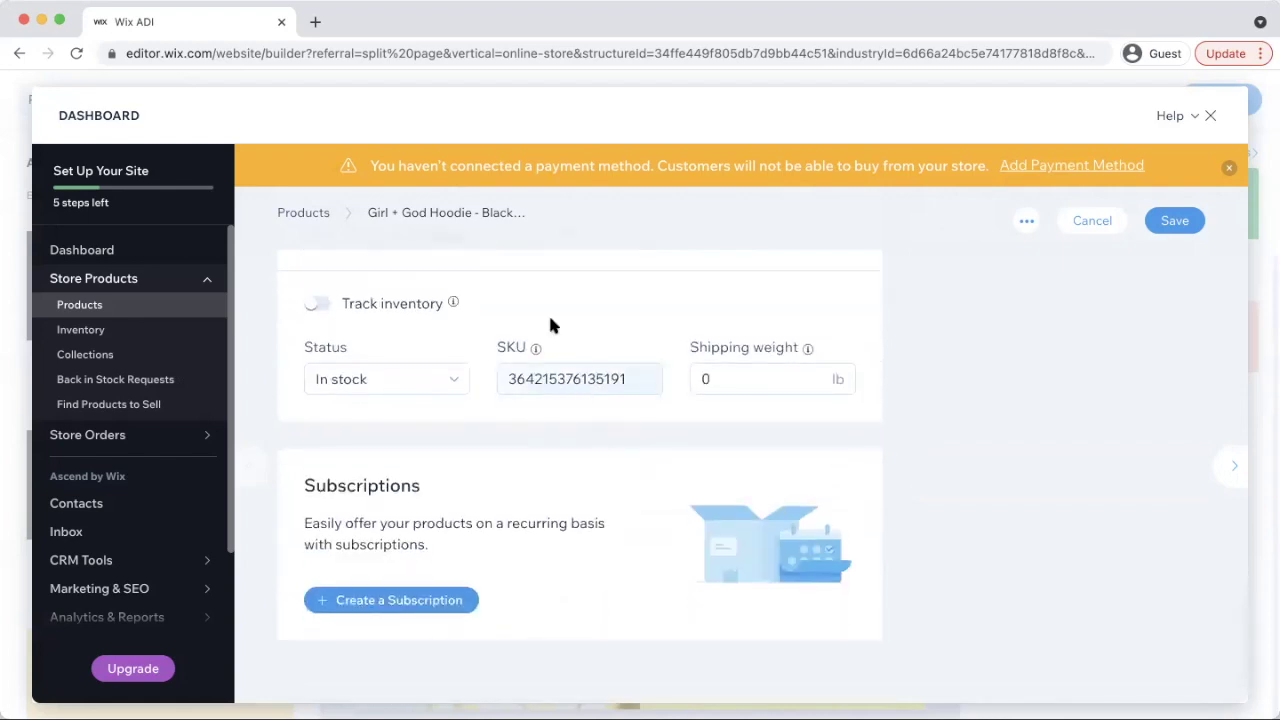
{"action": "scroll", "coordinate": [550, 320], "scroll_direction": "up", "scroll_amount": 4}
{"action": "scroll", "coordinate": [440, 505], "scroll_direction": "down", "scroll_amount": 1}
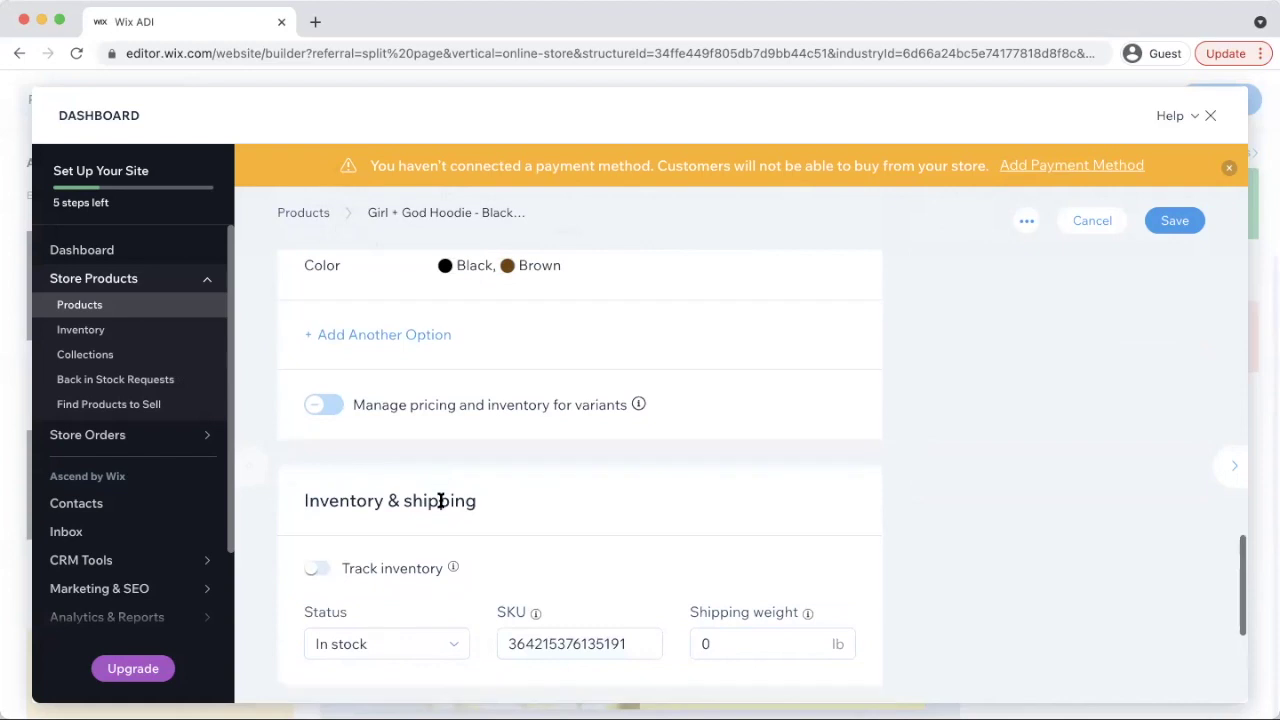
Enable per-variant inventory tracking and set Black and Brown stock to 5 each
{"action": "left_click", "coordinate": [330, 406]}
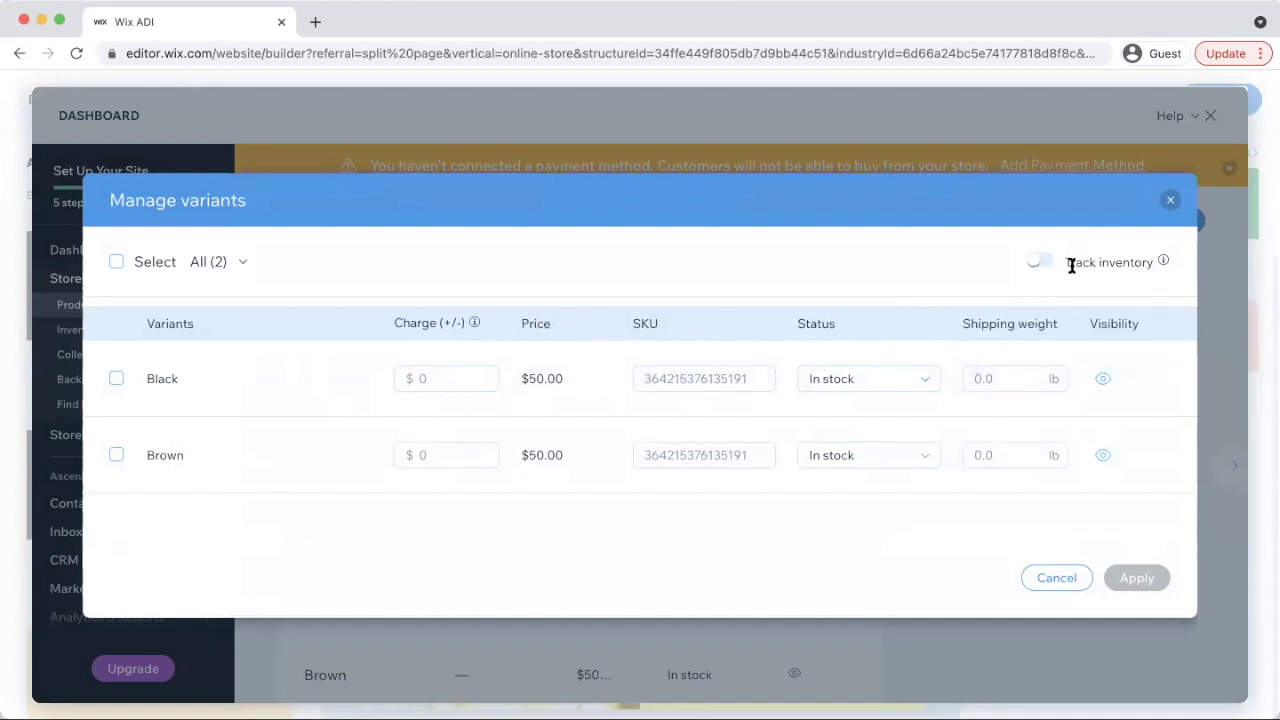
{"action": "left_click", "coordinate": [1038, 260]}
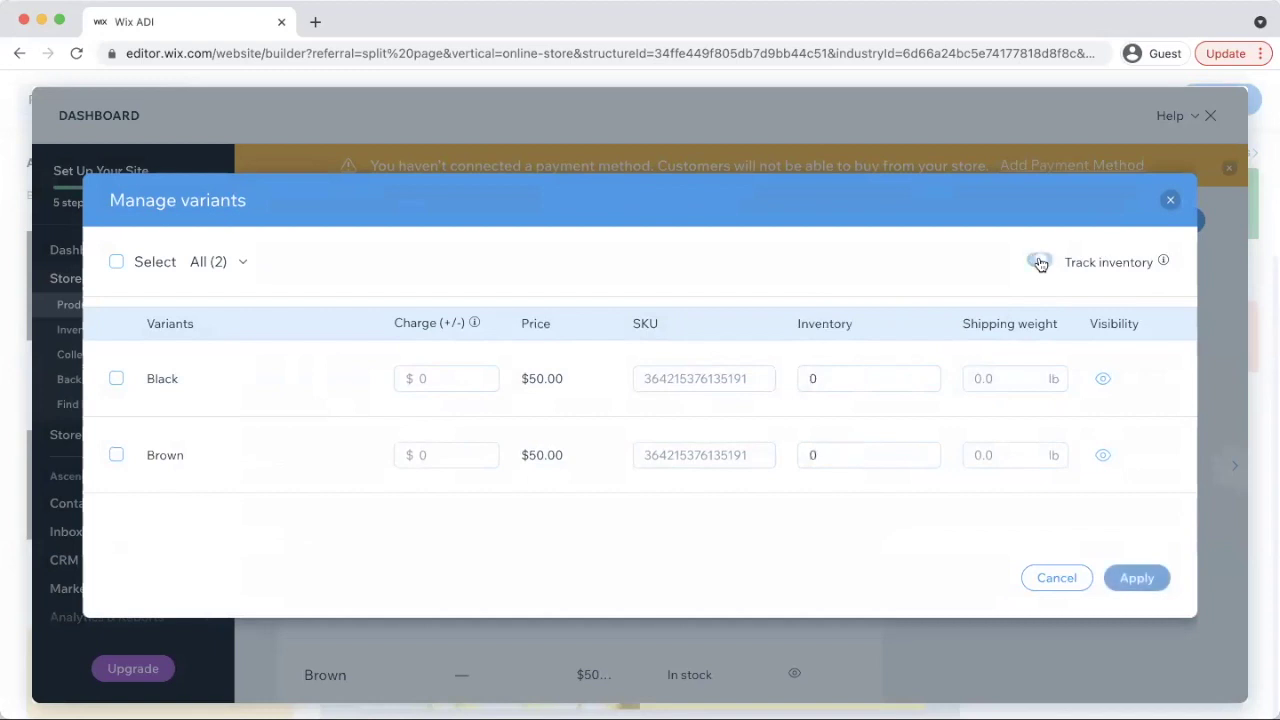
{"action": "left_click", "coordinate": [846, 380]}
{"action": "type", "text": "5"}
{"action": "left_click", "coordinate": [829, 455]}
{"action": "type", "text": "5"}
{"action": "left_click", "coordinate": [1140, 582]}
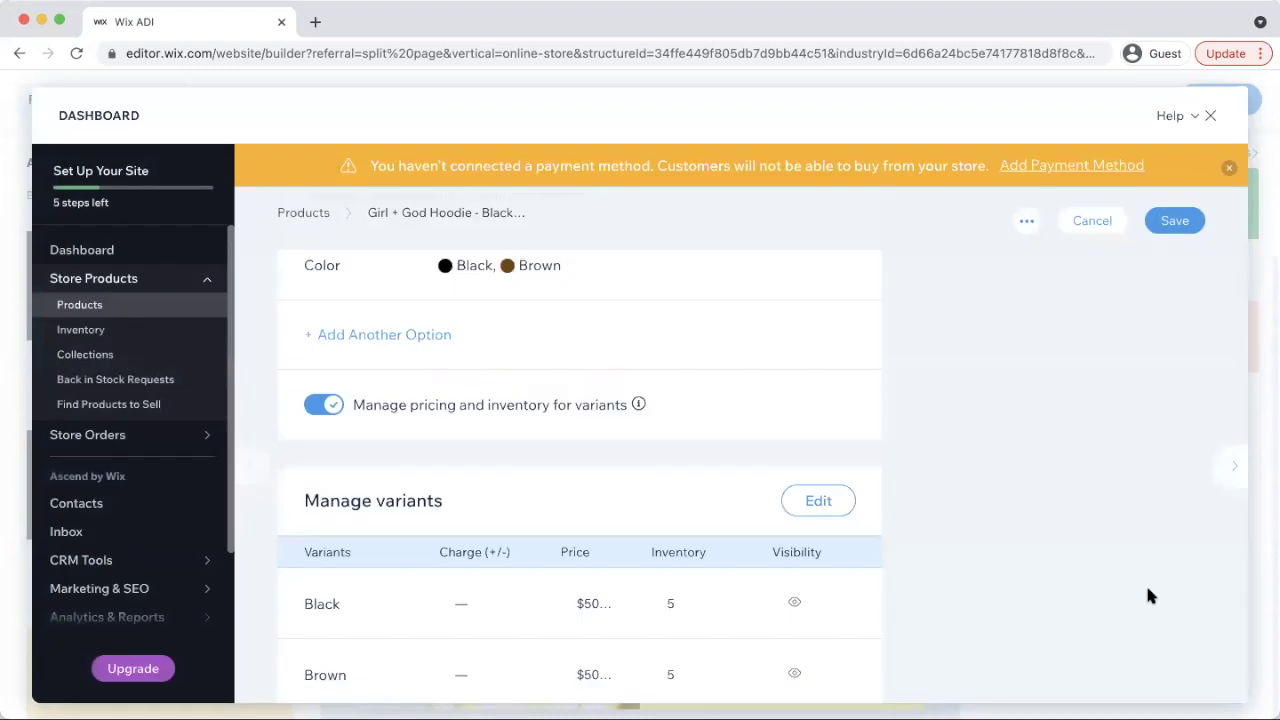
Reopen the variant table to check the stock, then close it unchanged
{"action": "scroll", "coordinate": [686, 531], "scroll_direction": "down", "scroll_amount": 3}
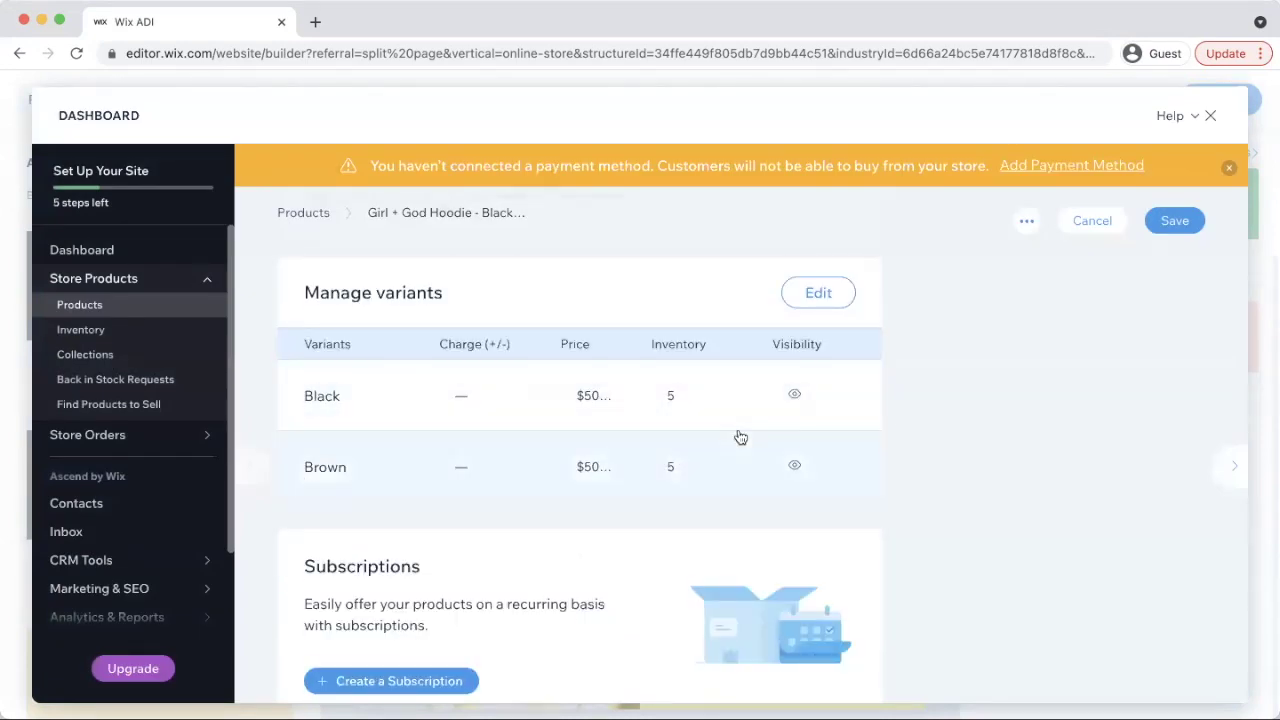
{"action": "scroll", "coordinate": [740, 437], "scroll_direction": "up", "scroll_amount": 1}
{"action": "left_click", "coordinate": [818, 362]}
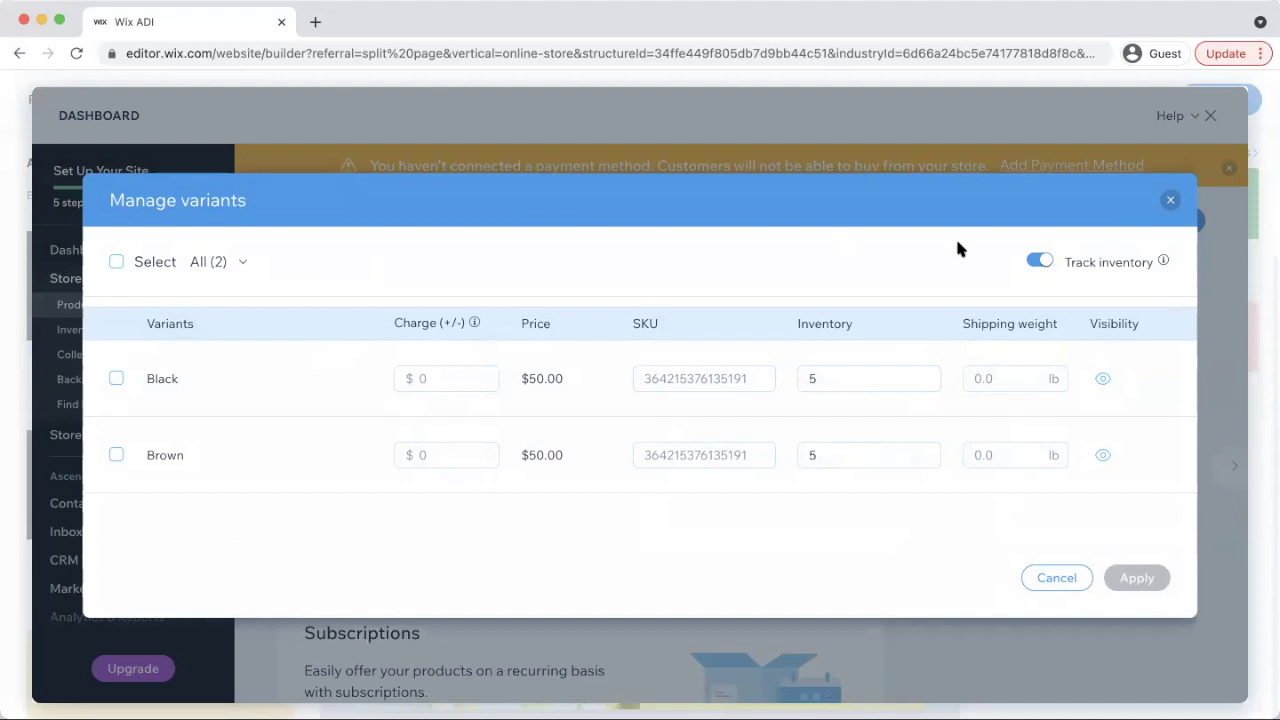
{"action": "left_click", "coordinate": [1170, 200]}
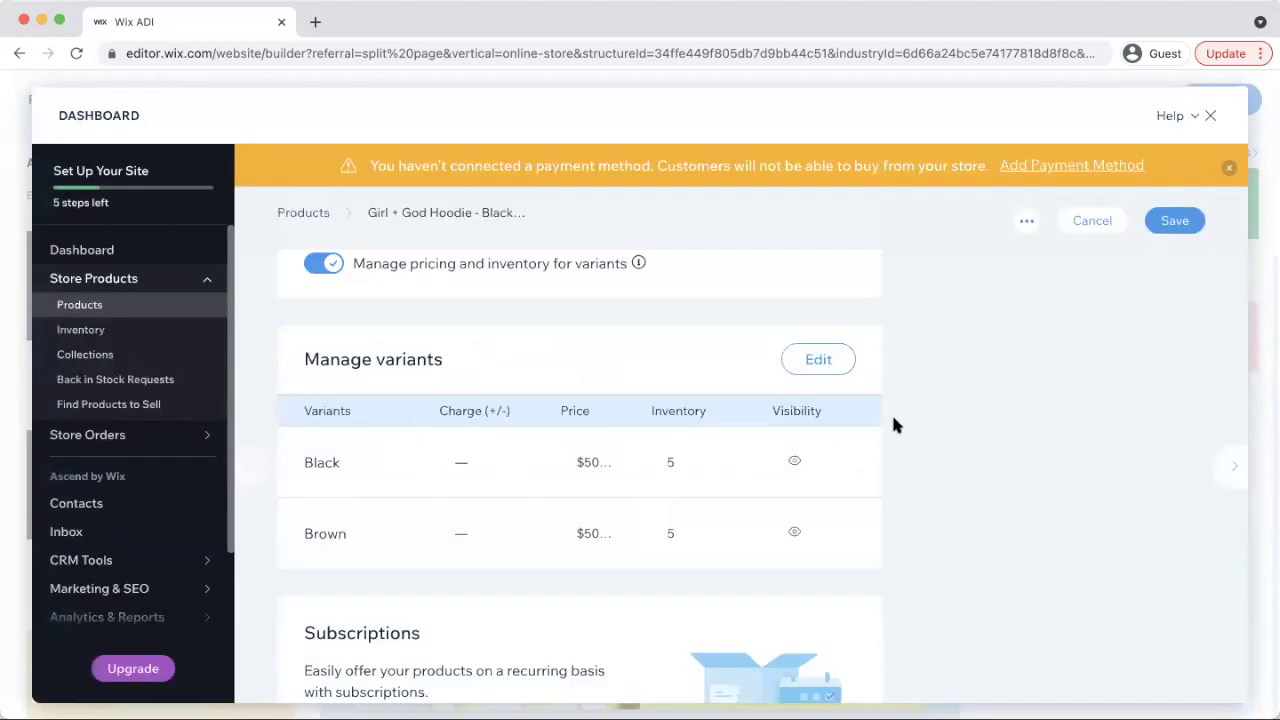
{"action": "scroll", "coordinate": [868, 485], "scroll_direction": "down", "scroll_amount": 3}
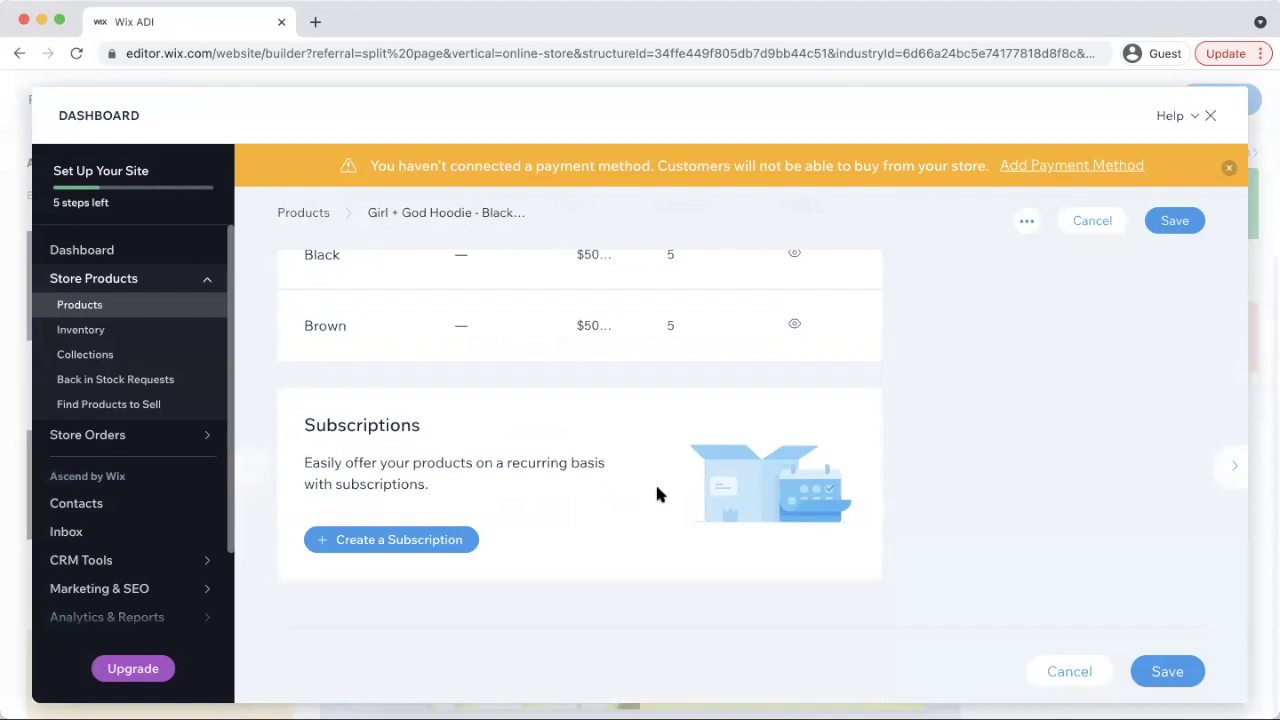
Save the hoodie, exit the dashboard, dismiss the loyalty popup, and review the homepage product row
{"action": "left_click", "coordinate": [1180, 673]}
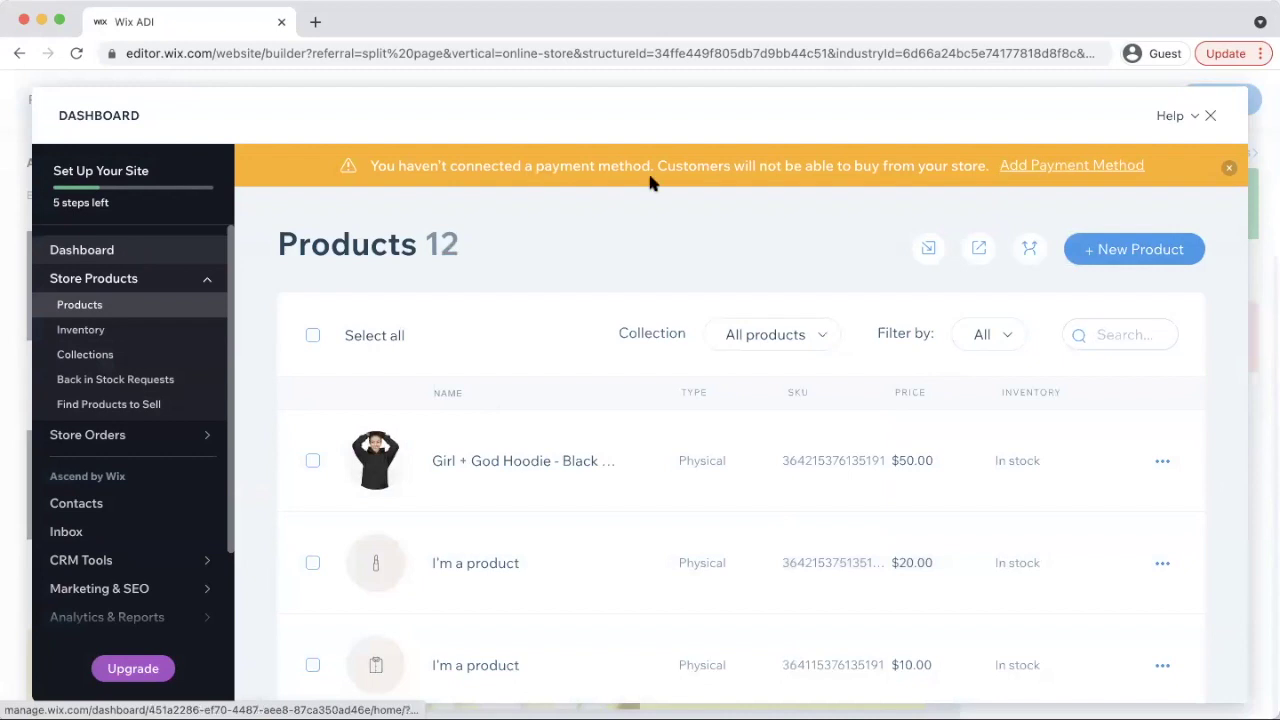
{"action": "left_click", "coordinate": [1212, 119]}
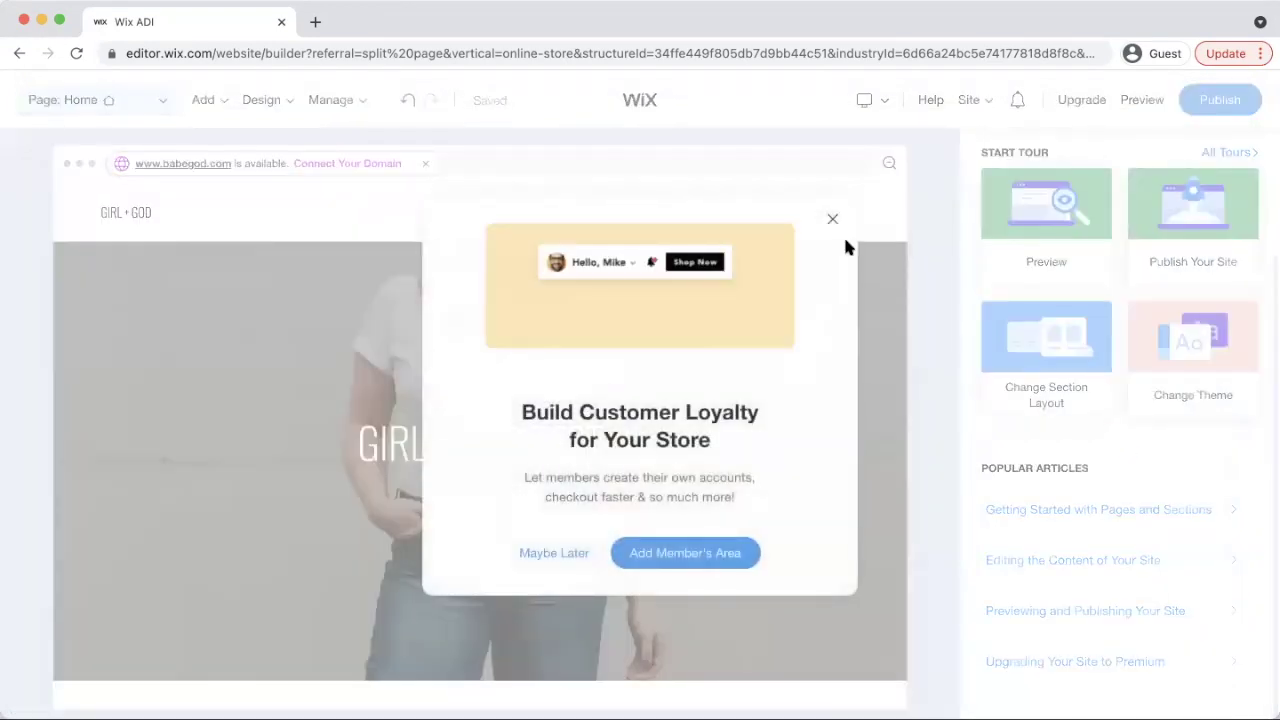
{"action": "left_click", "coordinate": [832, 219]}
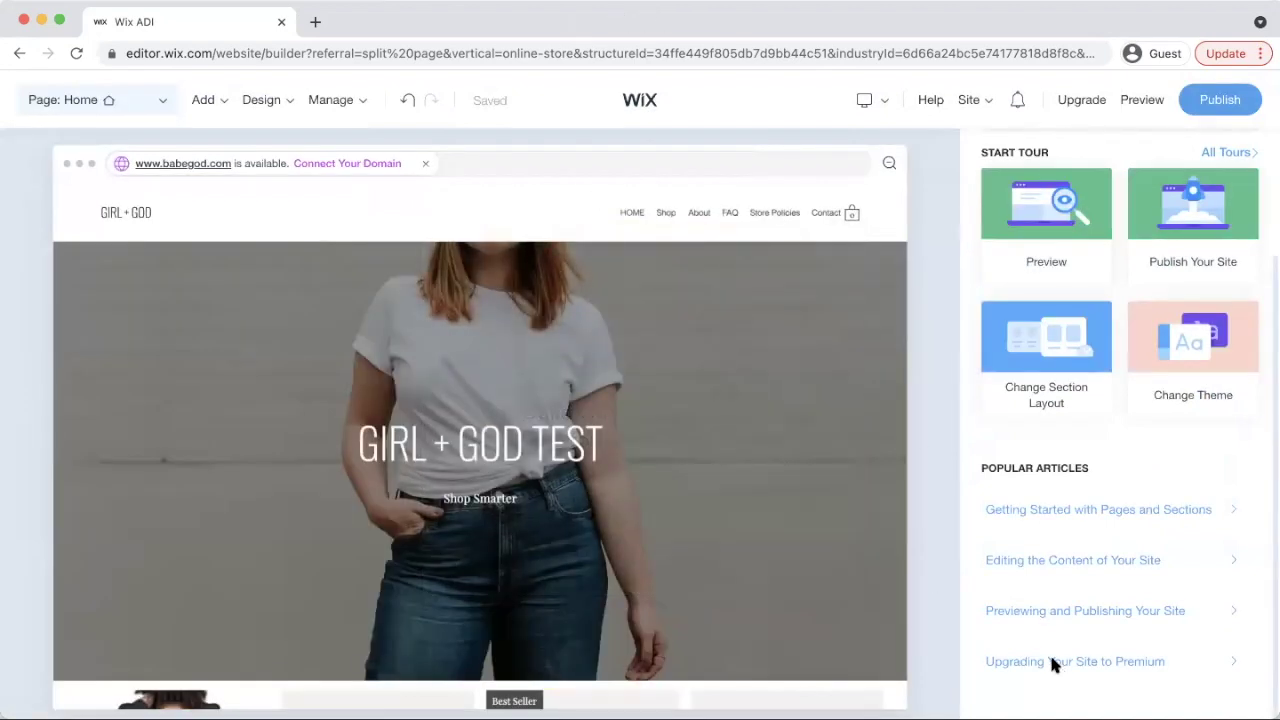
{"action": "scroll", "coordinate": [827, 538], "scroll_direction": "down", "scroll_amount": 3}
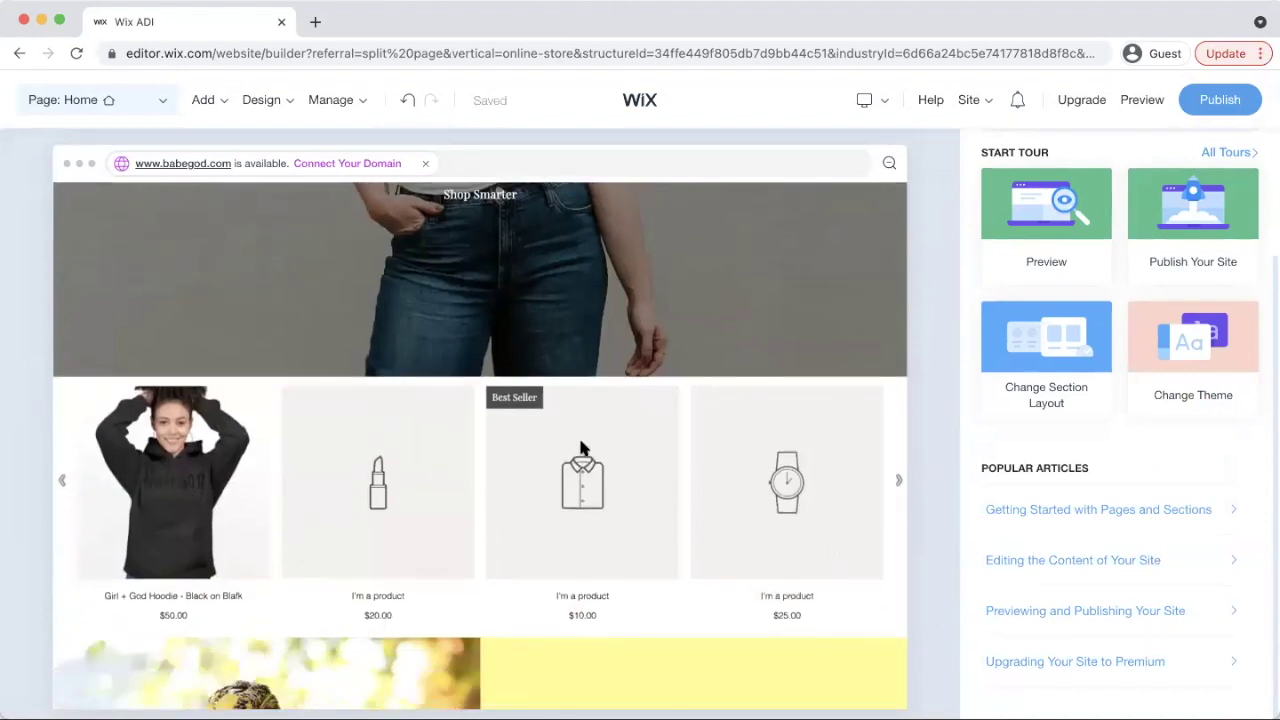
{"action": "scroll", "coordinate": [582, 448], "scroll_direction": "down", "scroll_amount": 15}
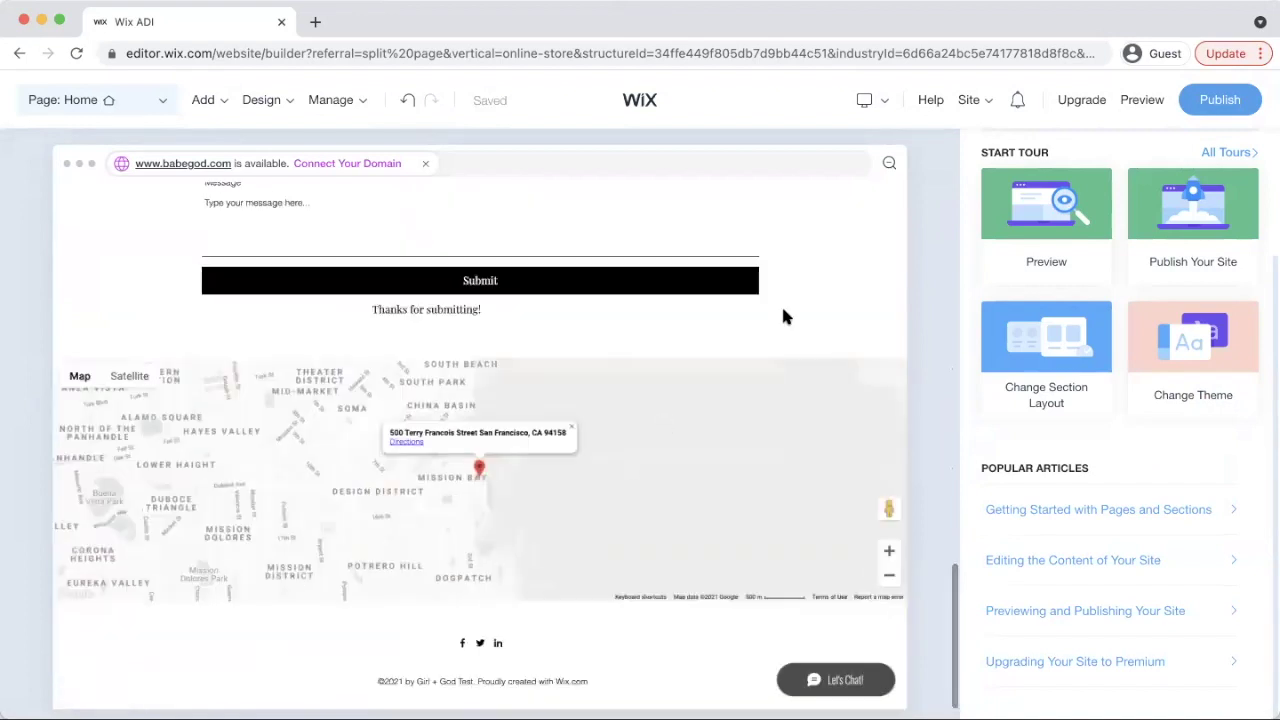
{"action": "scroll", "coordinate": [837, 279], "scroll_direction": "up", "scroll_amount": 10}
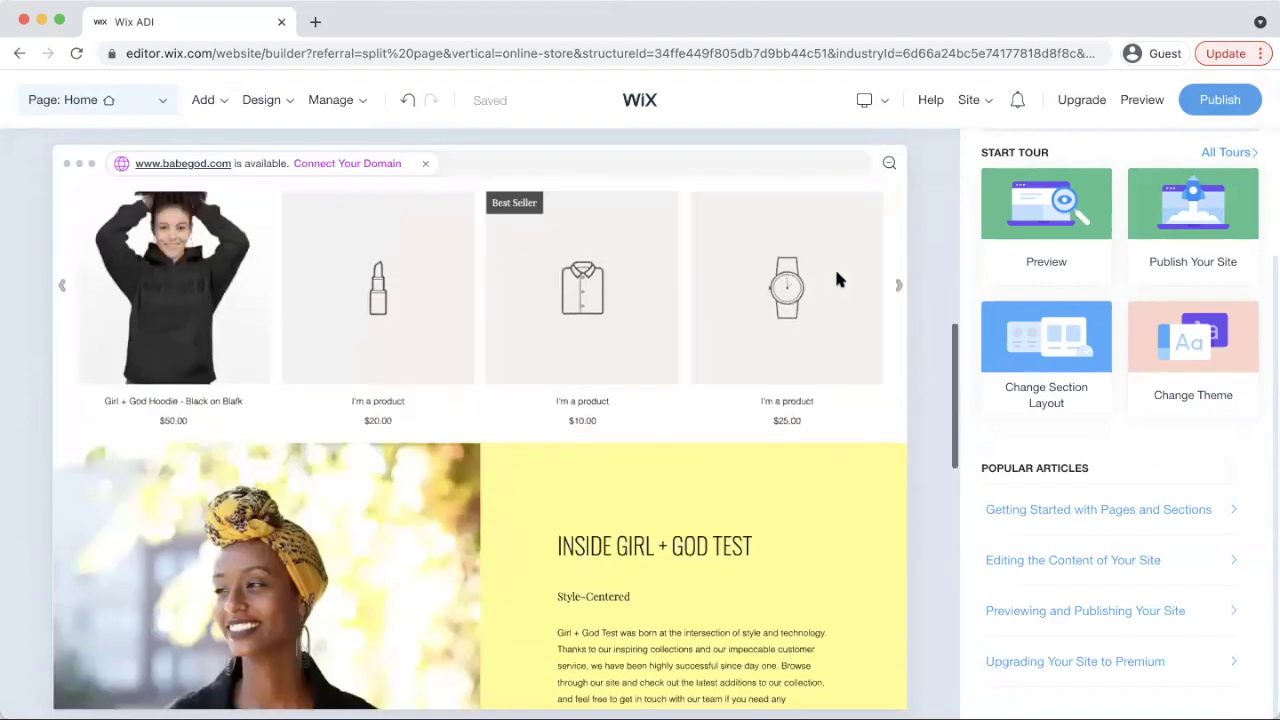
{"action": "scroll", "coordinate": [837, 279], "scroll_direction": "up", "scroll_amount": 5}
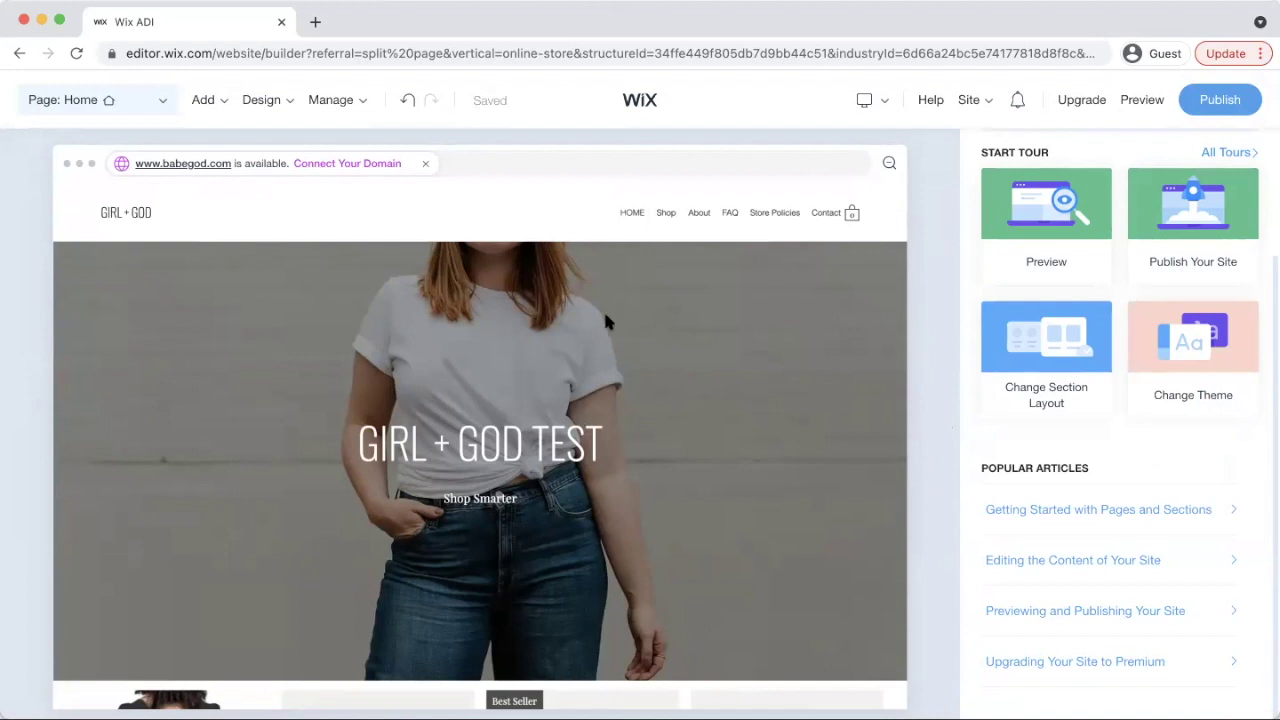
Load shopify.com in a new Chrome tab
{"action": "left_click", "coordinate": [725, 50]}
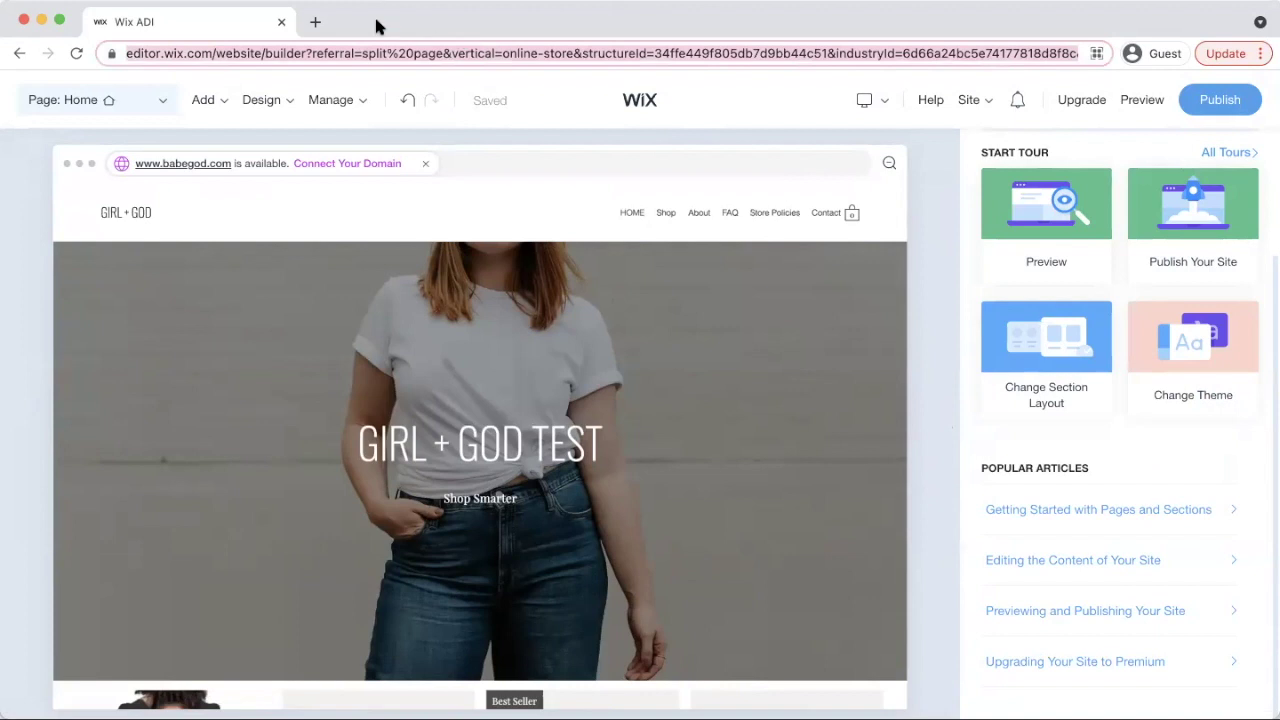
{"action": "left_click", "coordinate": [315, 22]}
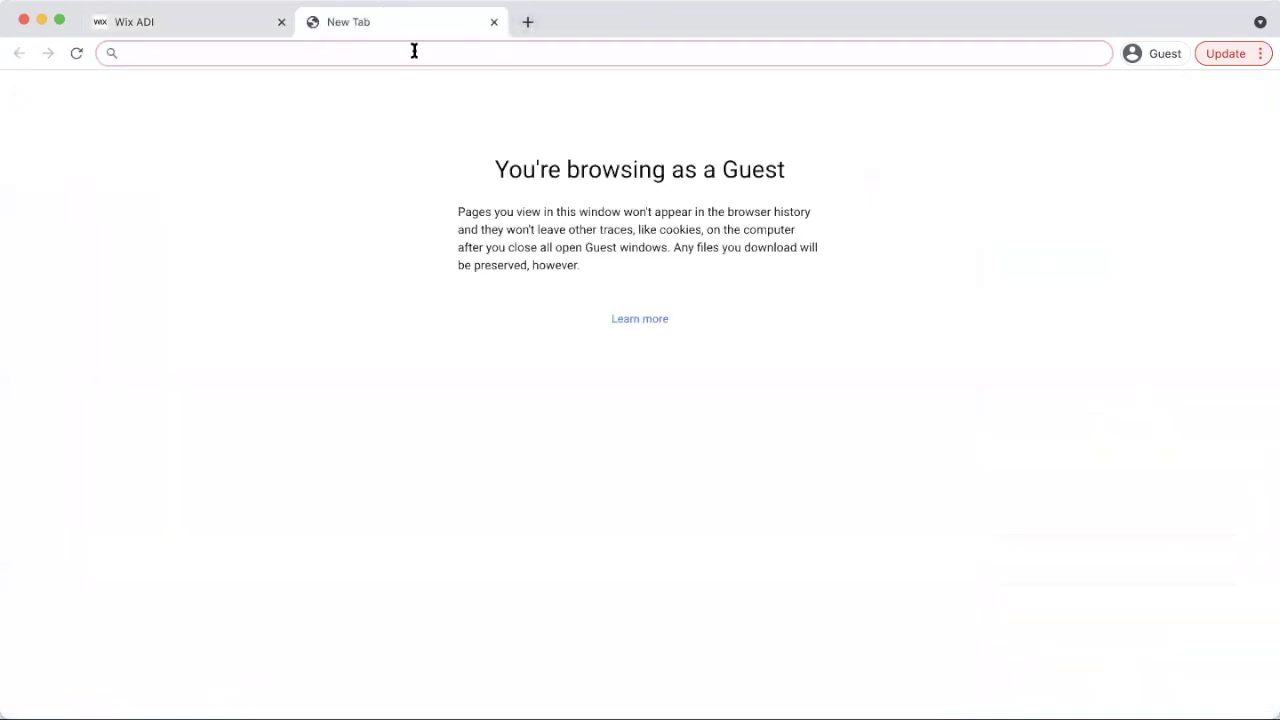
{"action": "type", "text": "shopify.com"}
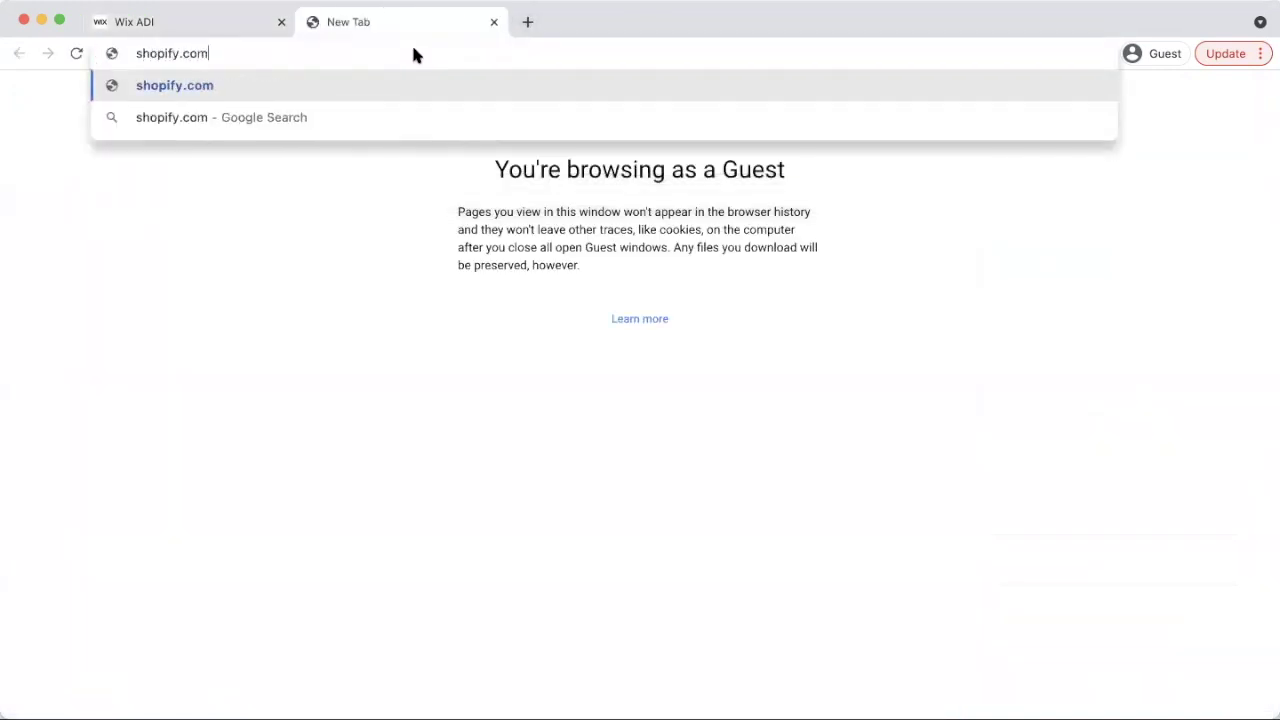
{"action": "key", "text": "Return"}
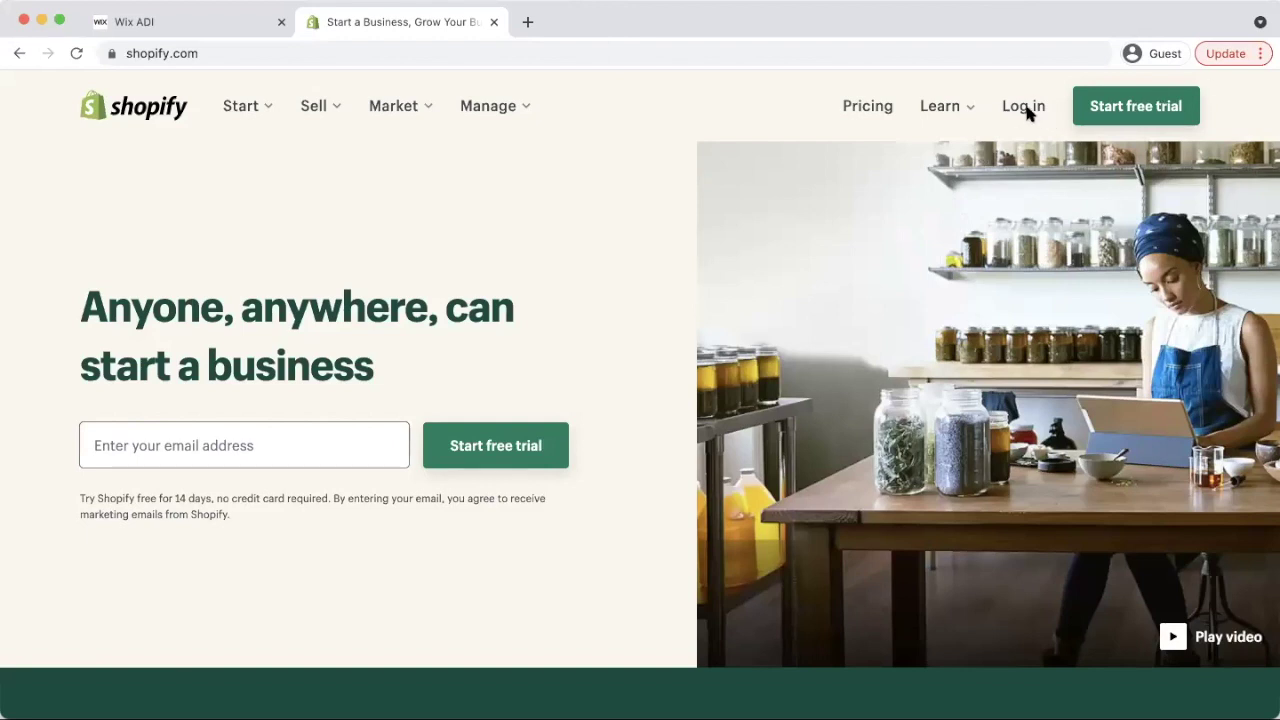
Start the Shopify free trial and enter the account e-mail address
{"action": "left_click", "coordinate": [1143, 108]}
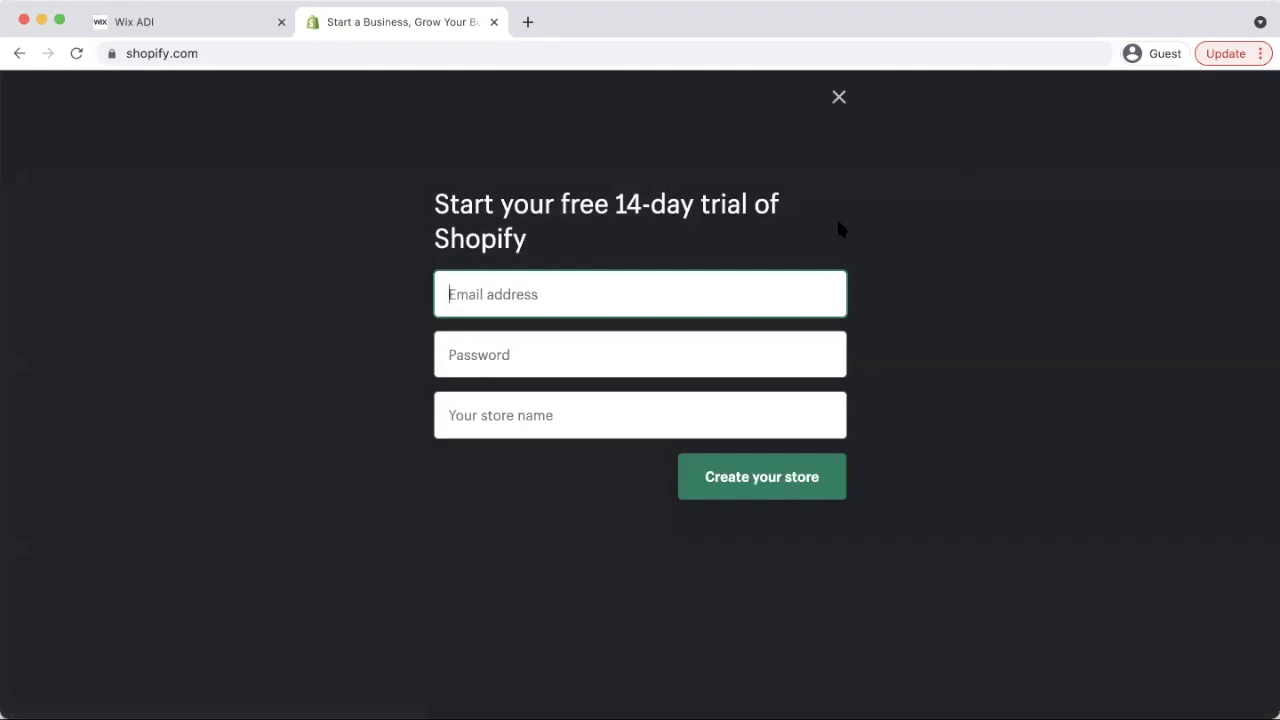
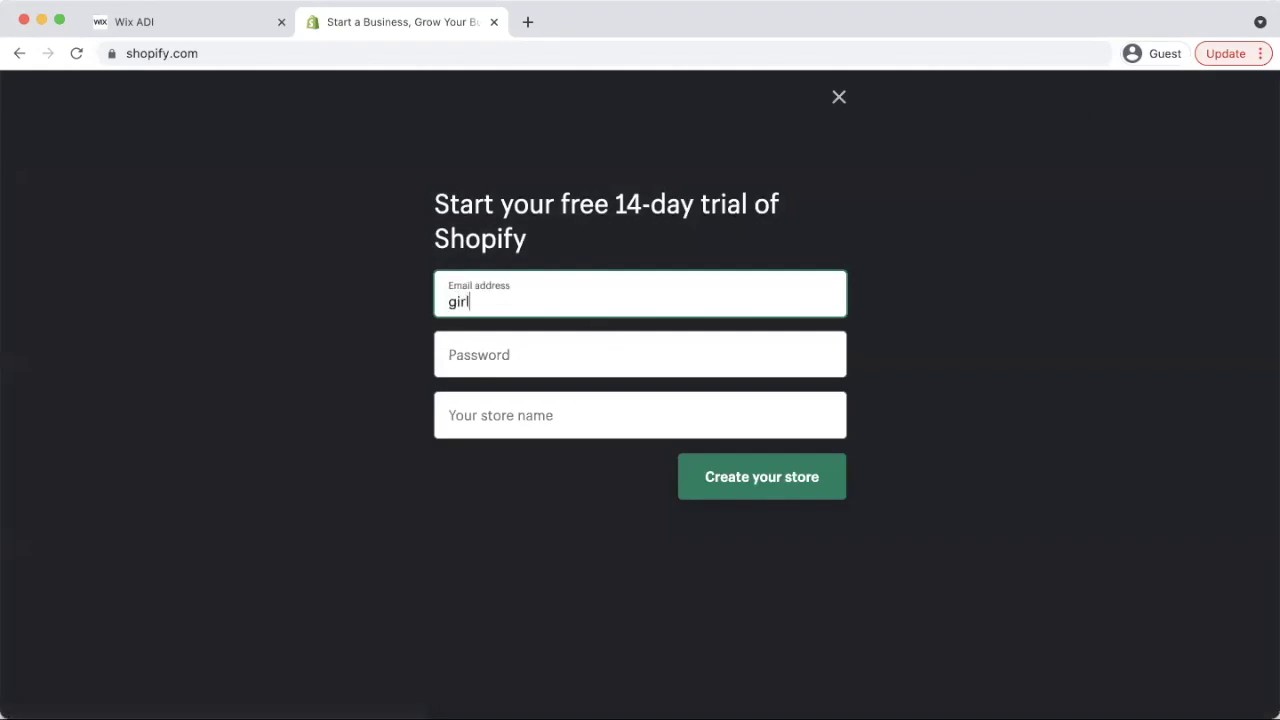
Enter the account password and store name 'Girl Plus God Test', then create the store
{"action": "key", "text": "Tab"}
{"action": "type", "text": "•••••••••"}
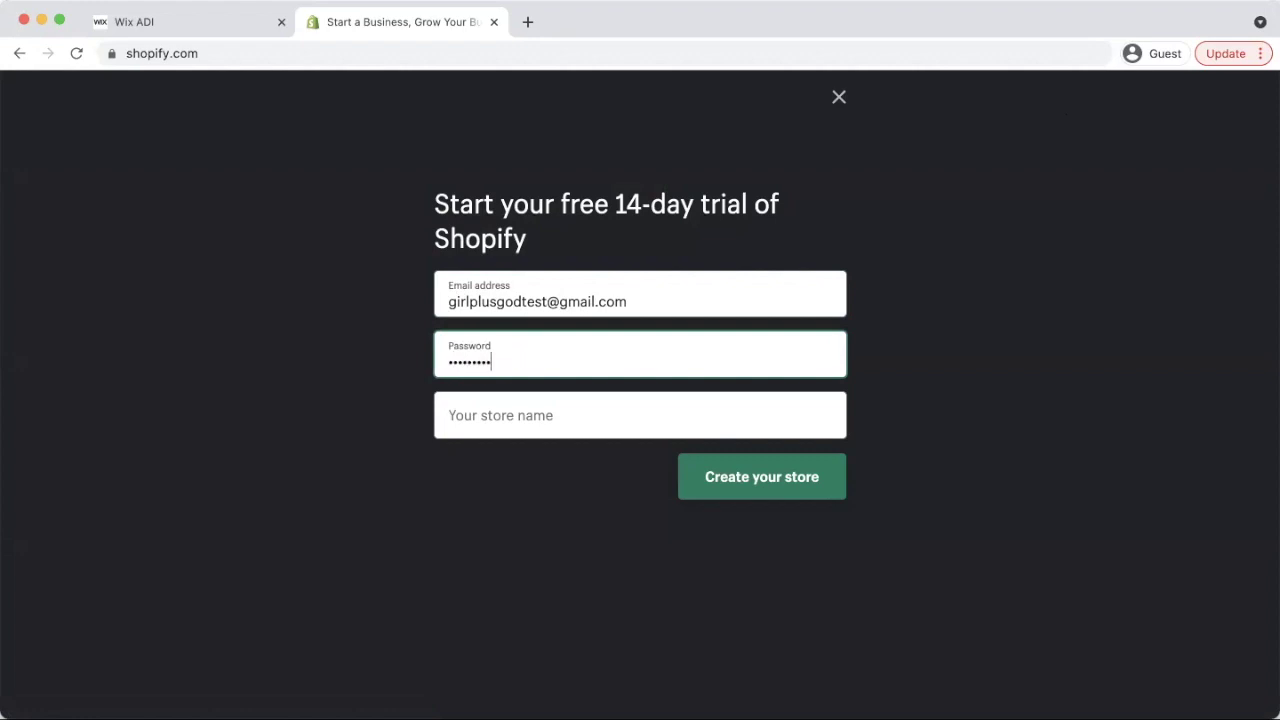
{"action": "key", "text": "Tab"}
{"action": "type", "text": "Girl "}
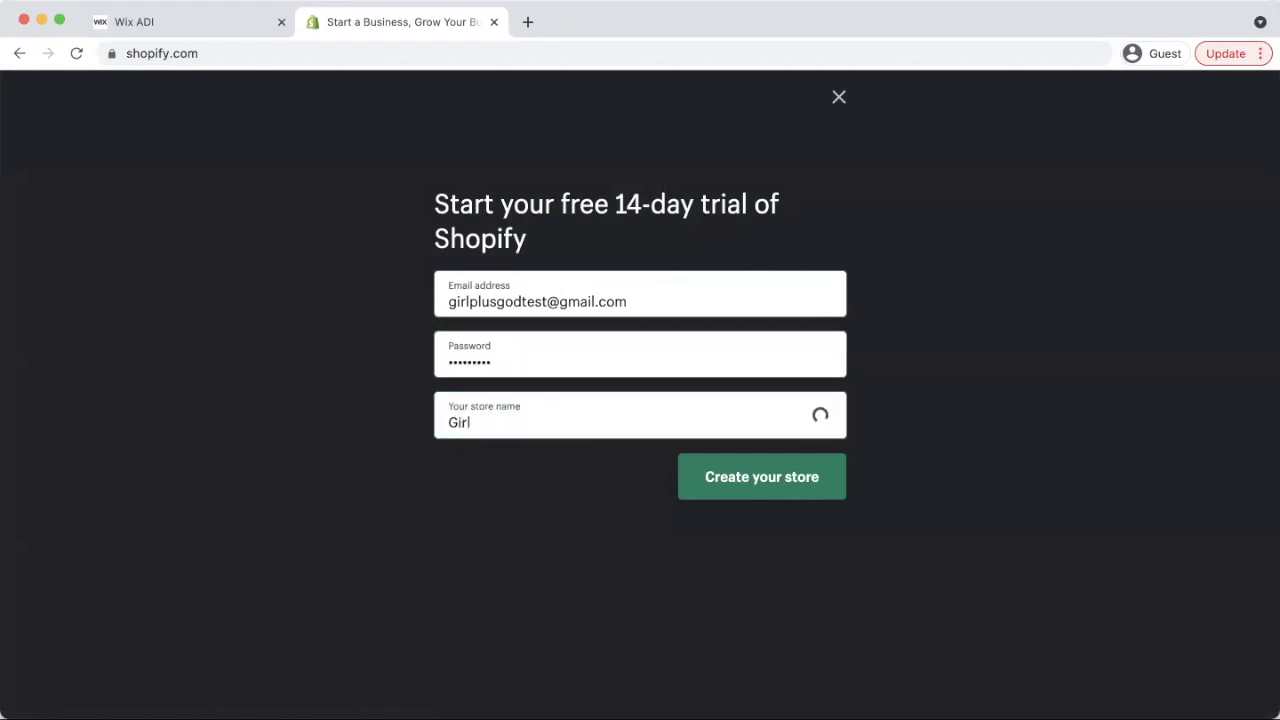
{"action": "type", "text": "Plus God Test"}
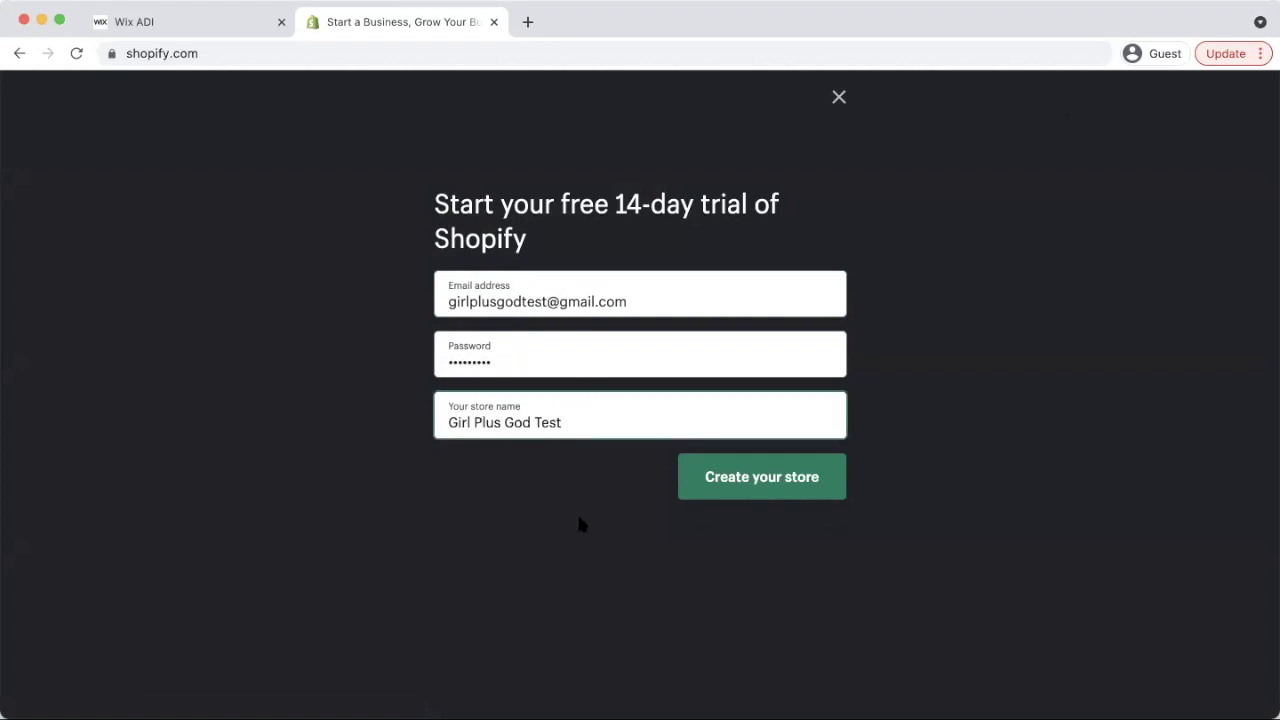
{"action": "left_click", "coordinate": [740, 489]}
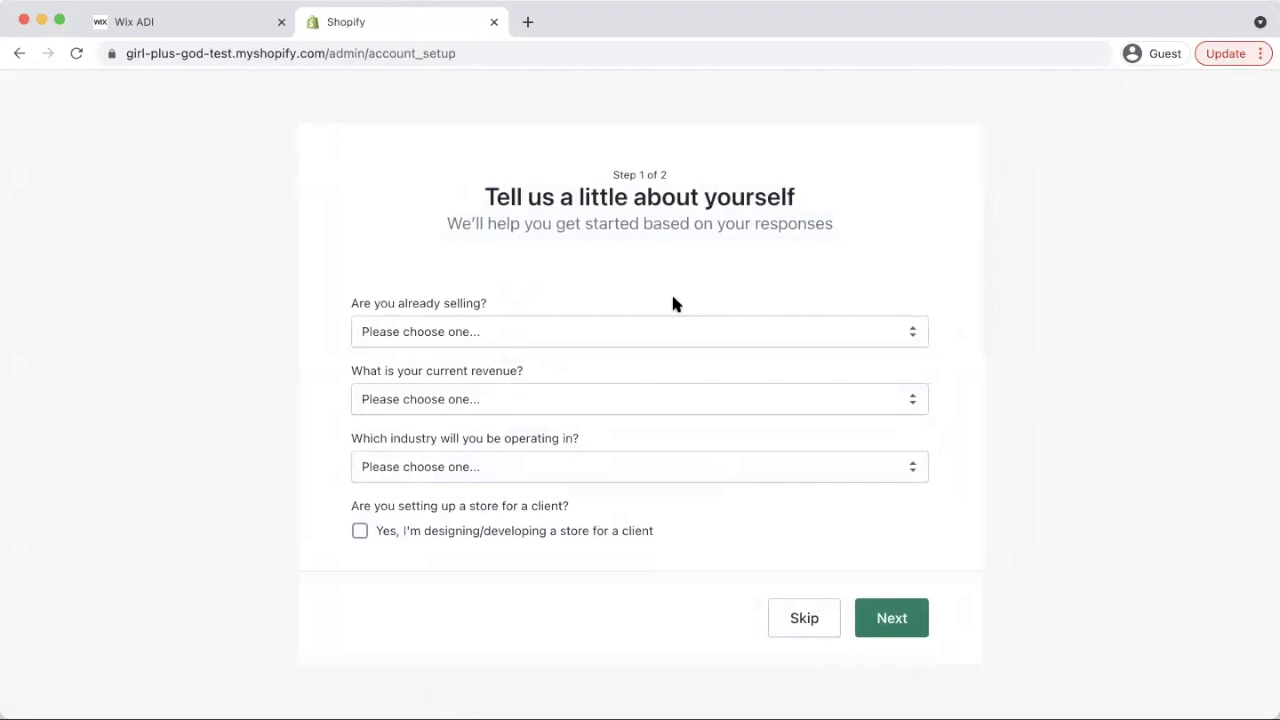
Answer the setup questions: not selling products yet, $1,000,000 USD+ revenue, Clothing industry
{"action": "left_click", "coordinate": [596, 337]}
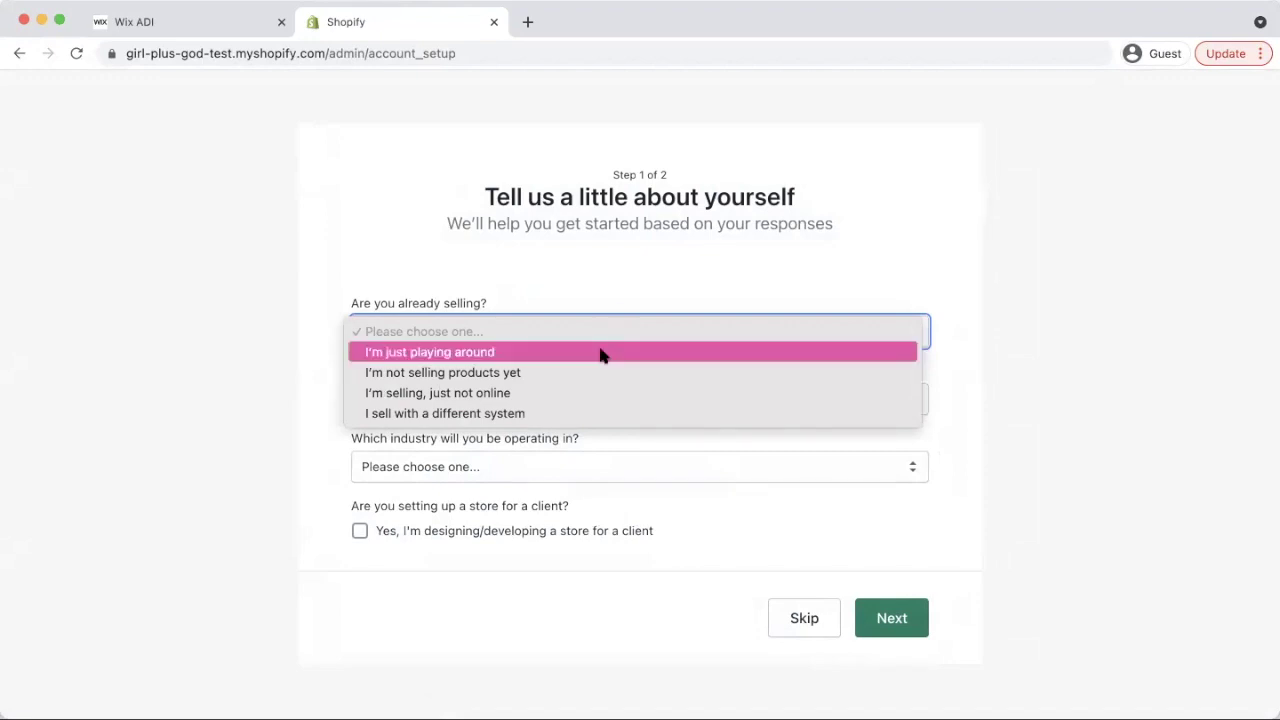
{"action": "left_click", "coordinate": [582, 386]}
{"action": "left_click", "coordinate": [519, 401]}
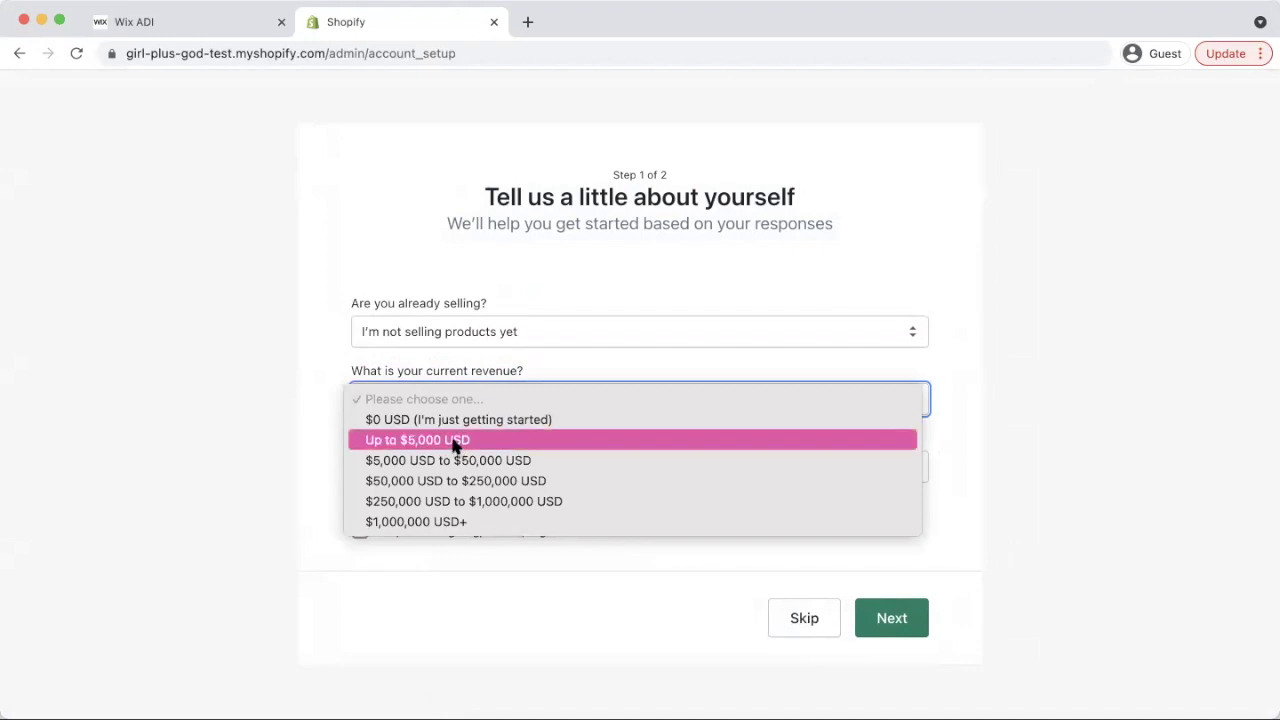
{"action": "left_click", "coordinate": [436, 522]}
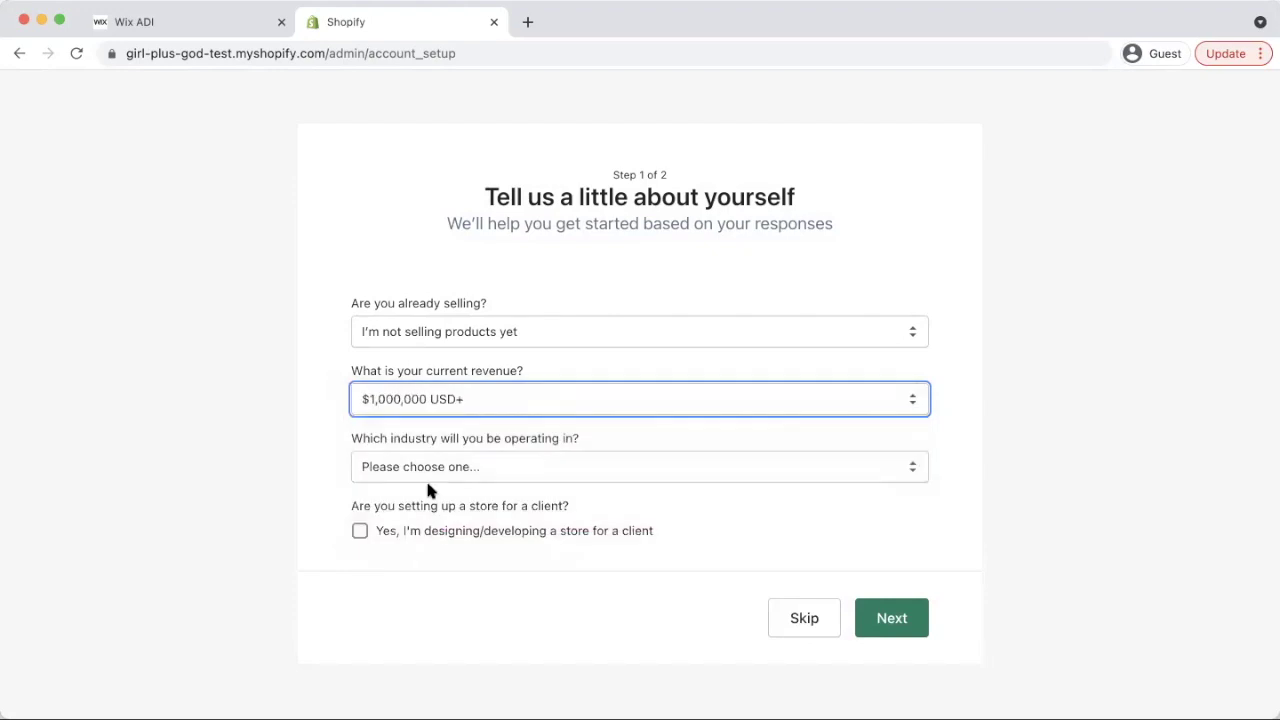
{"action": "left_click", "coordinate": [412, 472]}
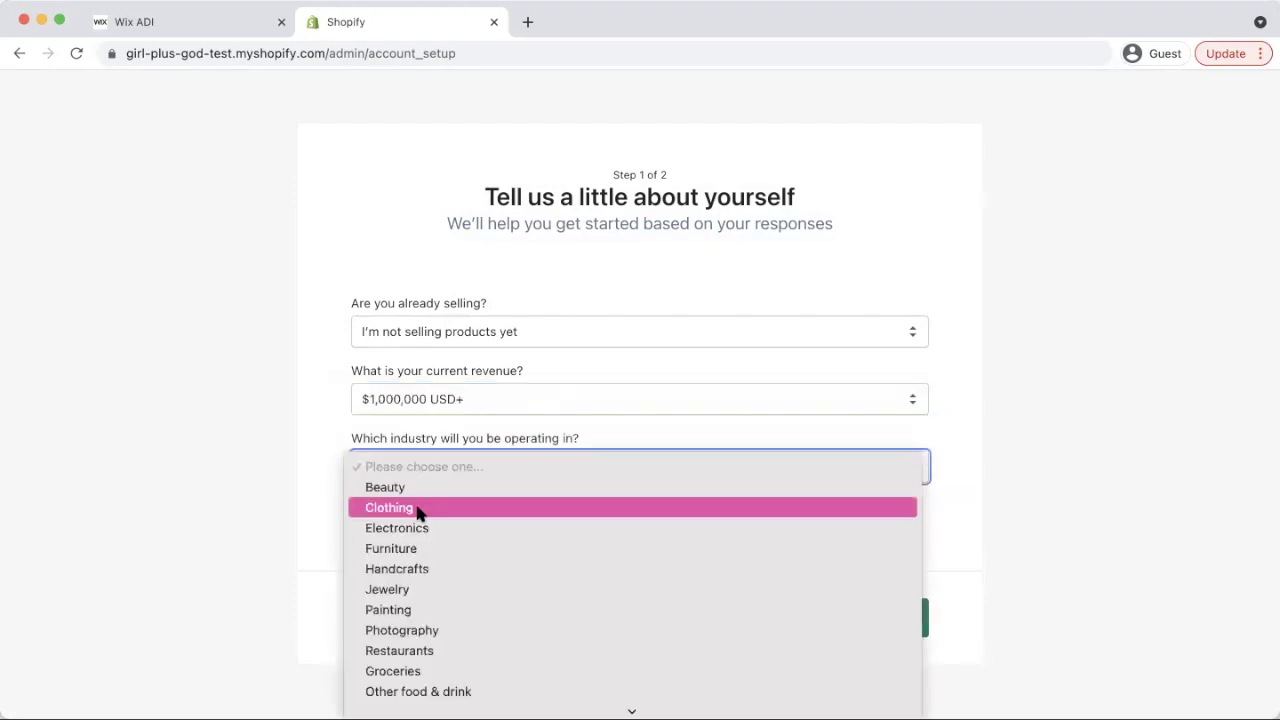
{"action": "left_click", "coordinate": [412, 507]}
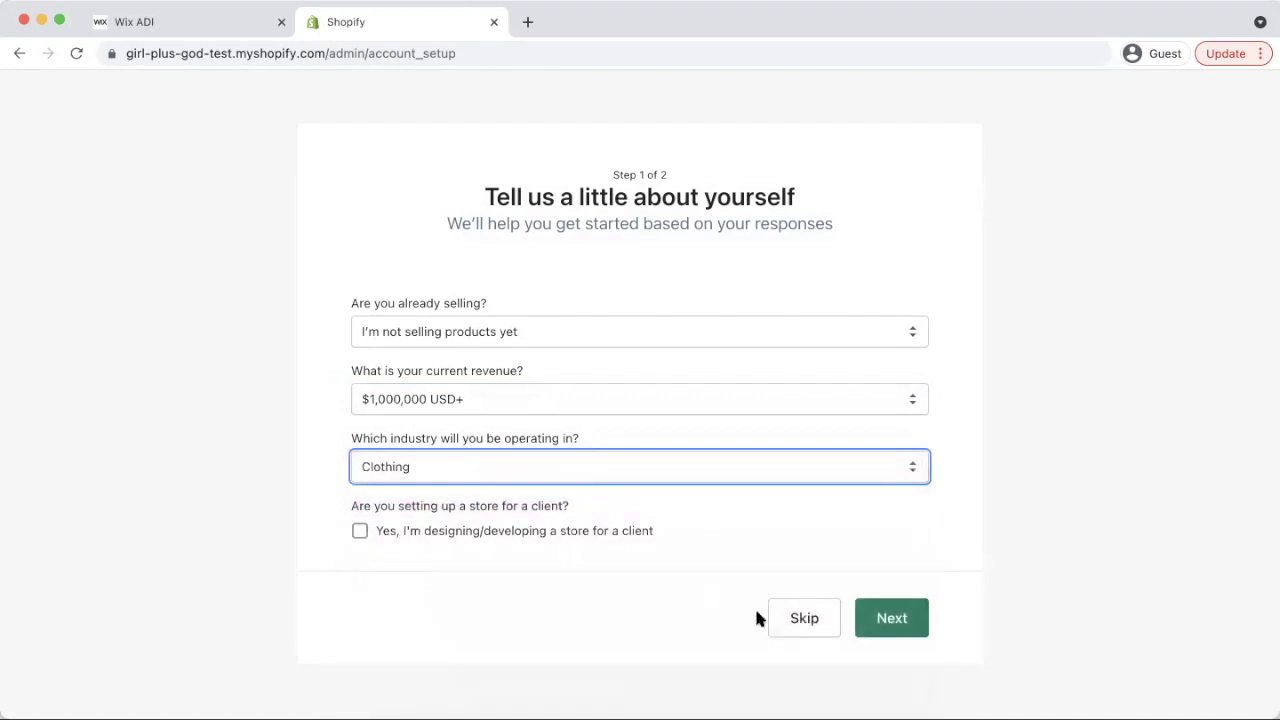
{"action": "left_click", "coordinate": [898, 616]}
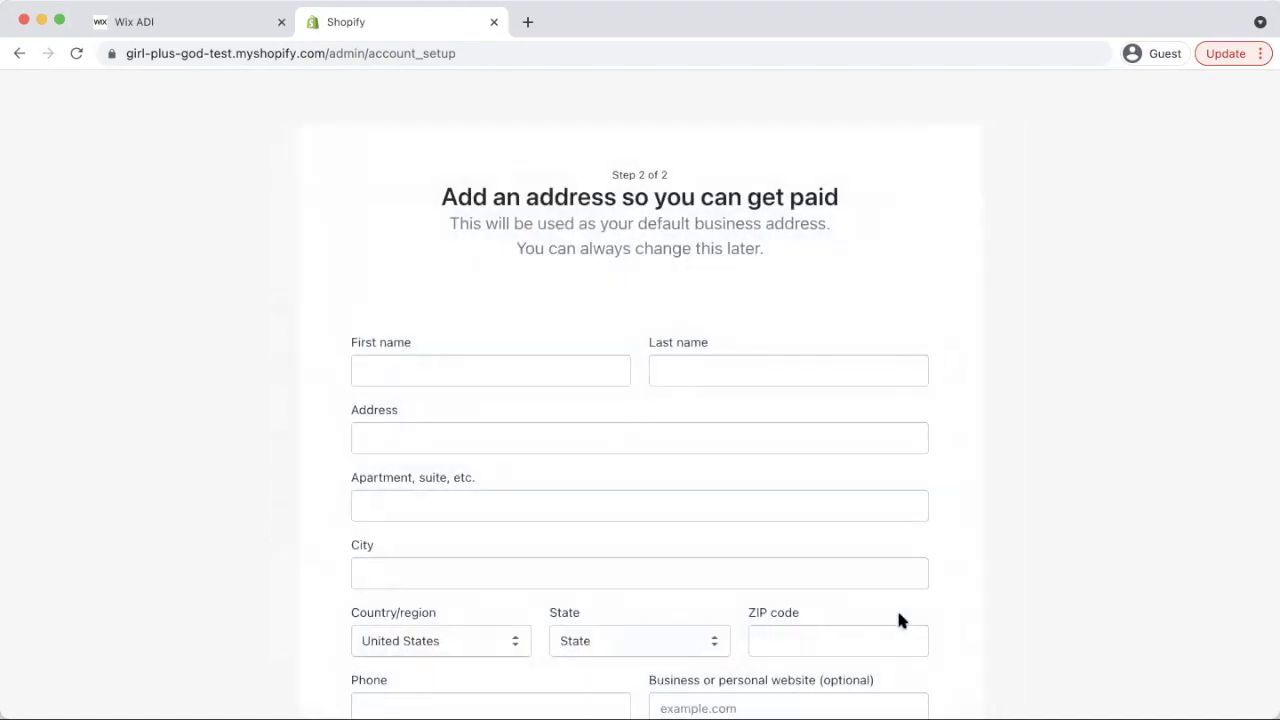
Enter the owner's first and last name and pick the suggested street address
{"action": "scroll", "coordinate": [800, 420], "scroll_direction": "down", "scroll_amount": 1}
{"action": "scroll", "coordinate": [800, 420], "scroll_direction": "down", "scroll_amount": 2}
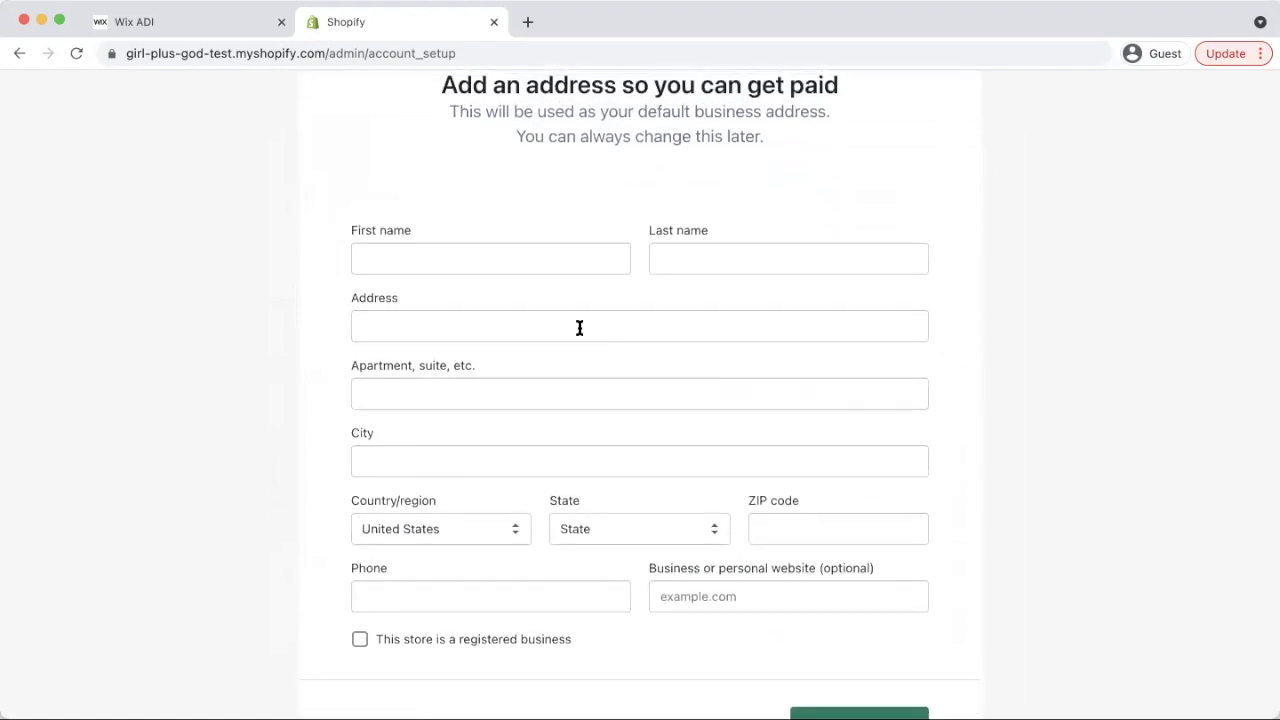
{"action": "left_click", "coordinate": [476, 258]}
{"action": "key", "text": "Tab"}
{"action": "key", "text": "Tab"}
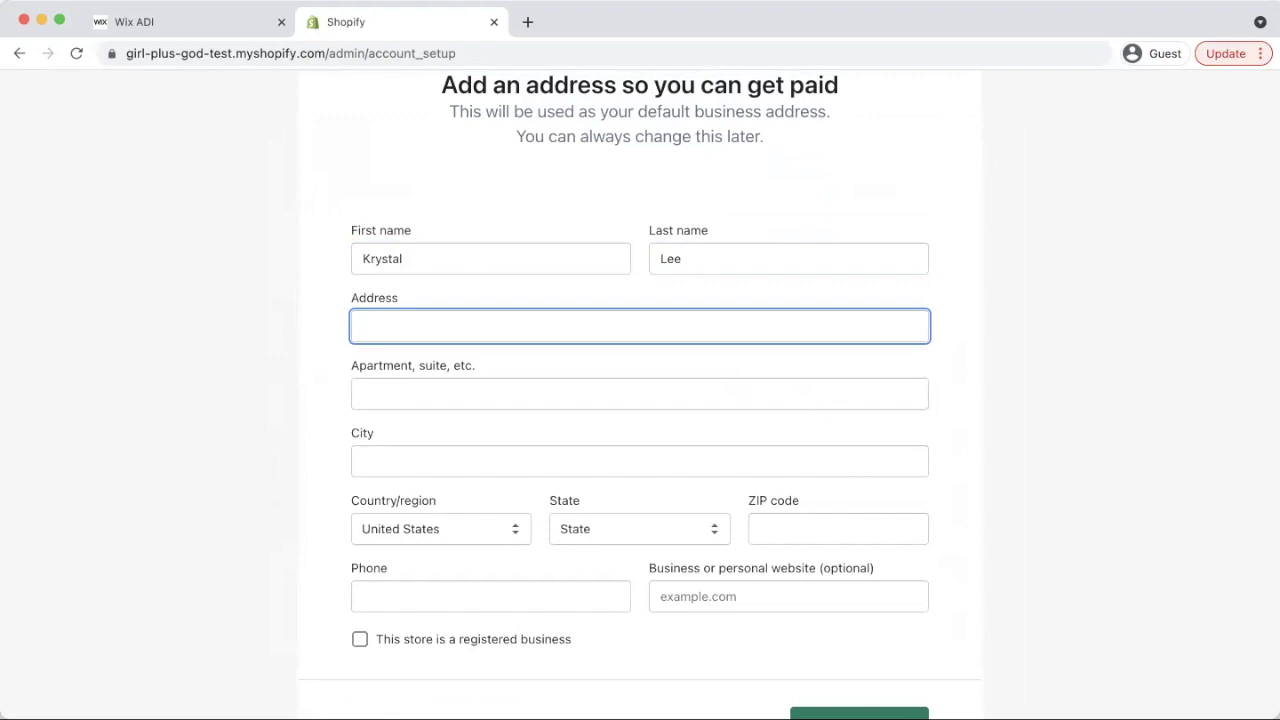
{"action": "type", "text": "177"}
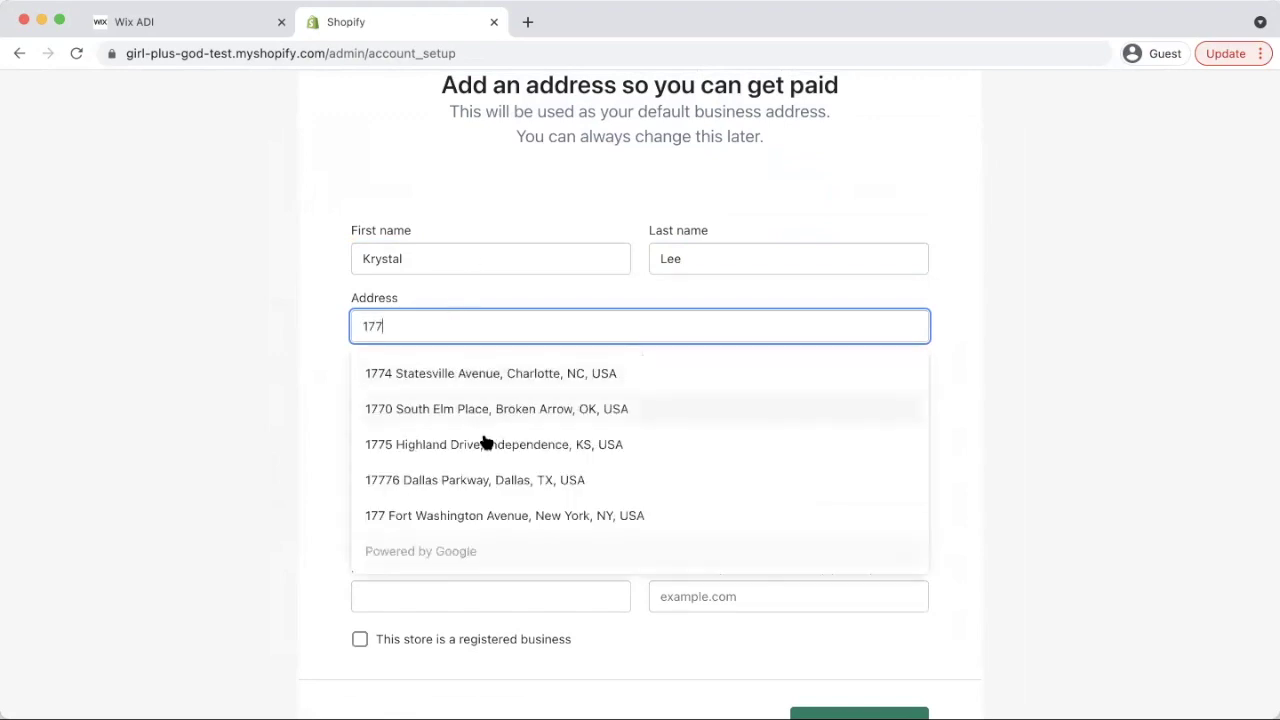
{"action": "left_click", "coordinate": [497, 380]}
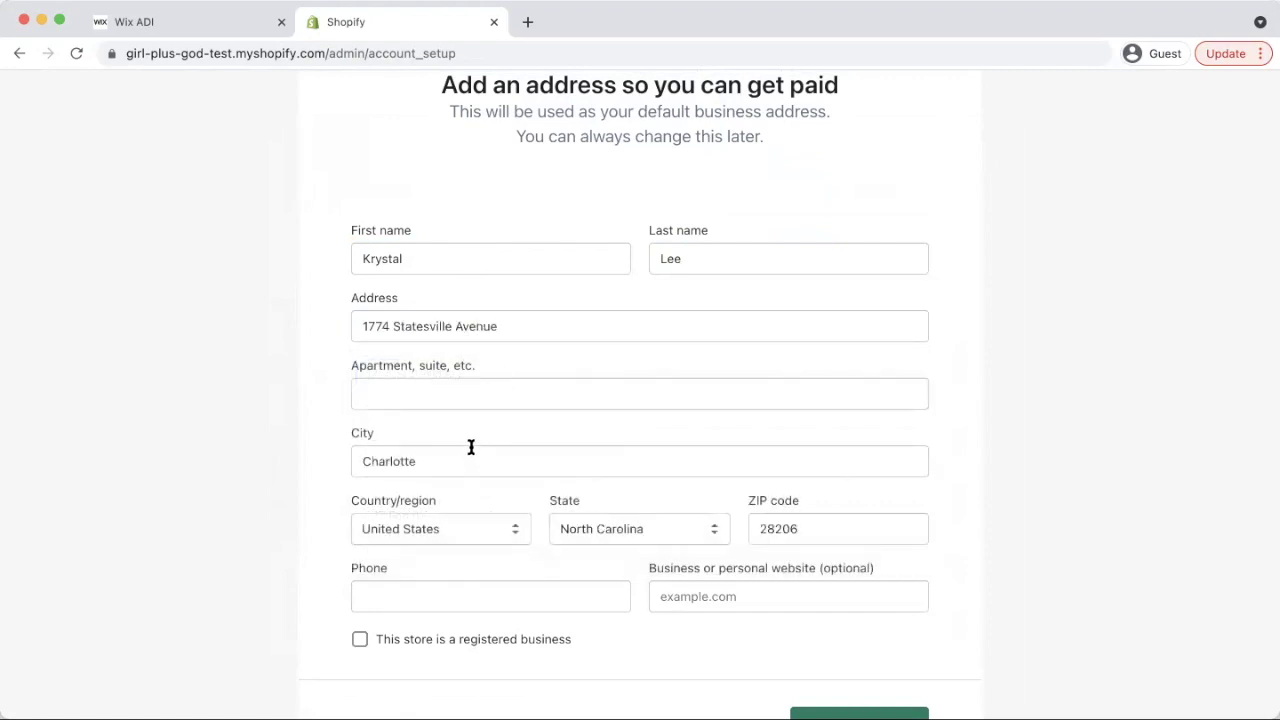
Add the business phone number and finish setup to enter the store admin
{"action": "left_click", "coordinate": [432, 596]}
{"action": "scroll", "coordinate": [503, 555], "scroll_direction": "down", "scroll_amount": 2}
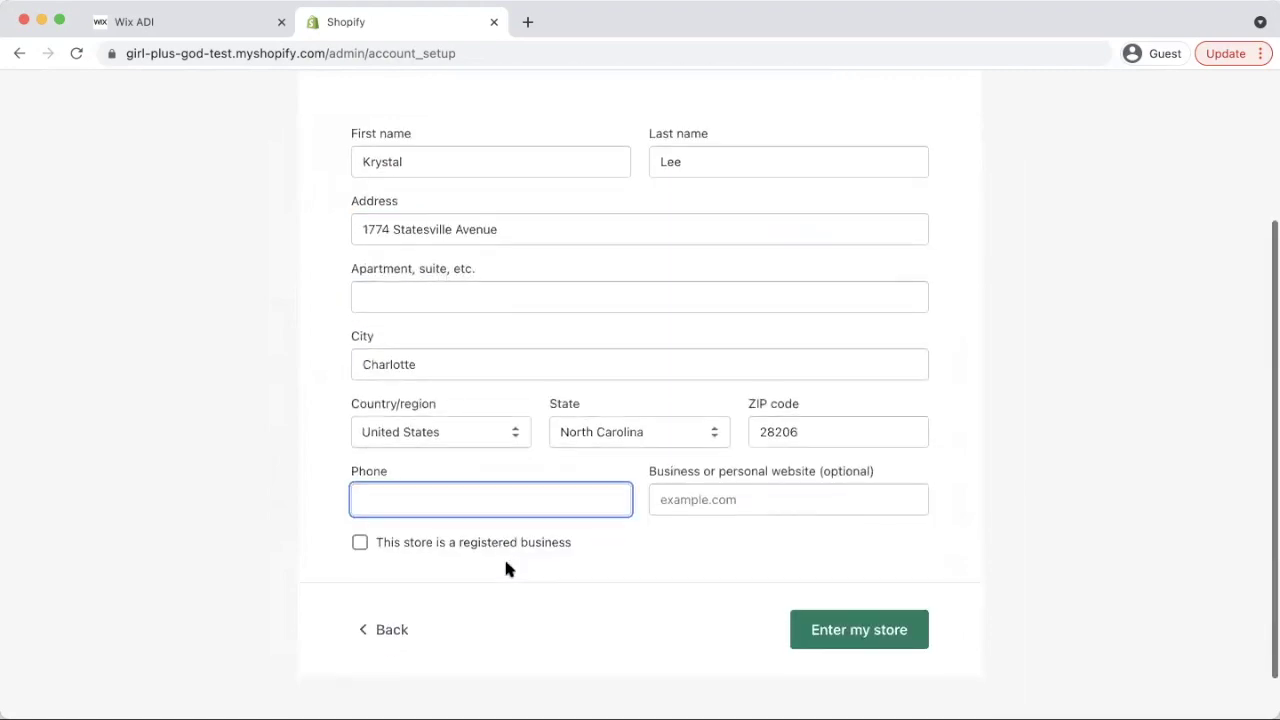
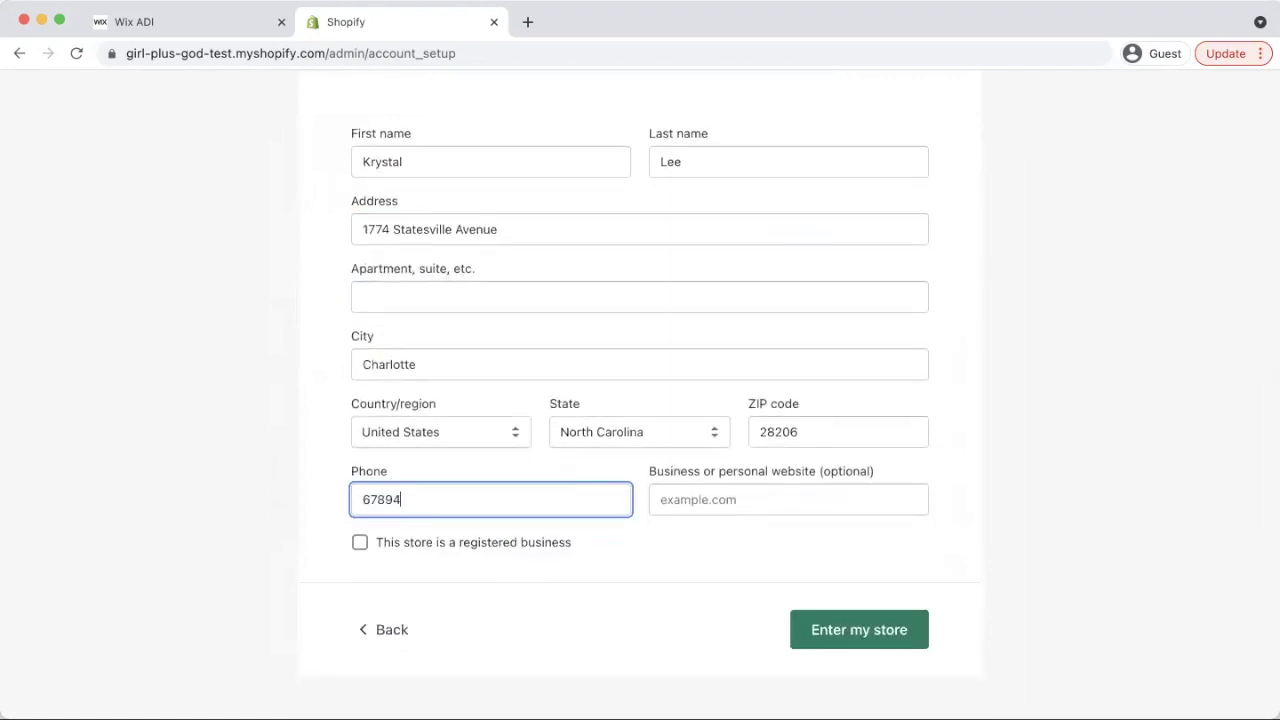
{"action": "left_click", "coordinate": [700, 499]}
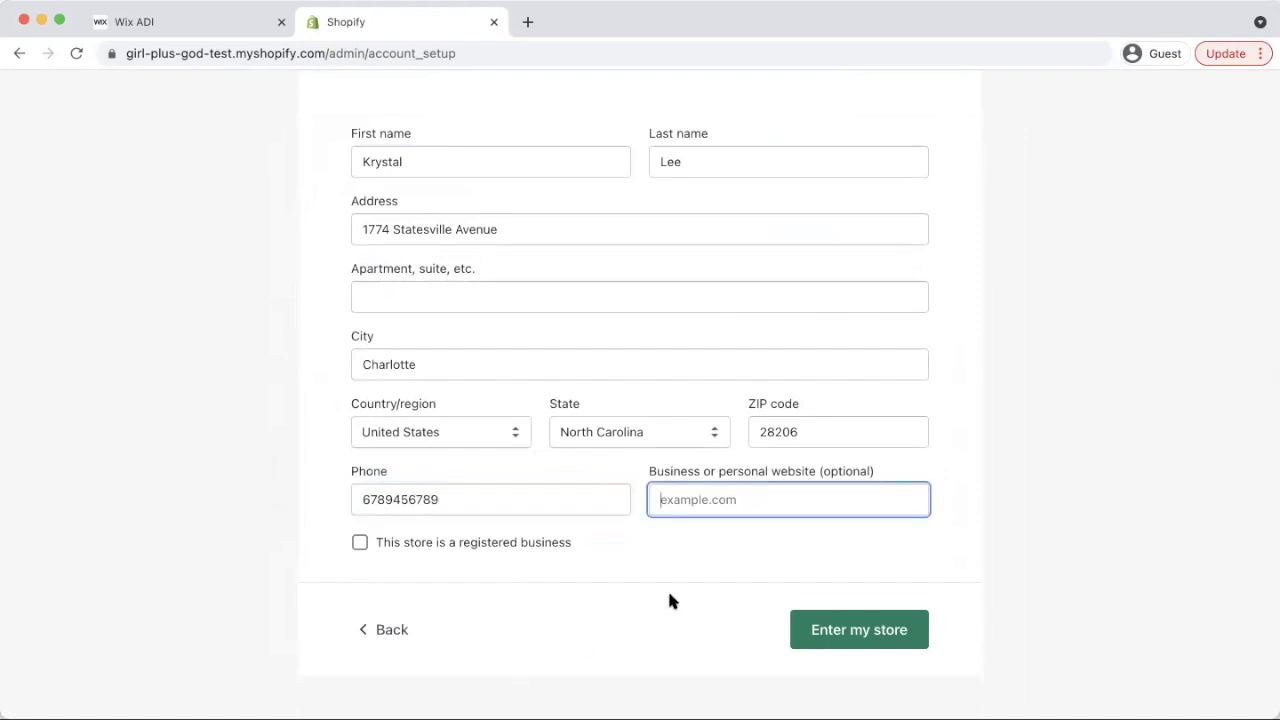
{"action": "scroll", "coordinate": [669, 596], "scroll_direction": "up", "scroll_amount": 1}
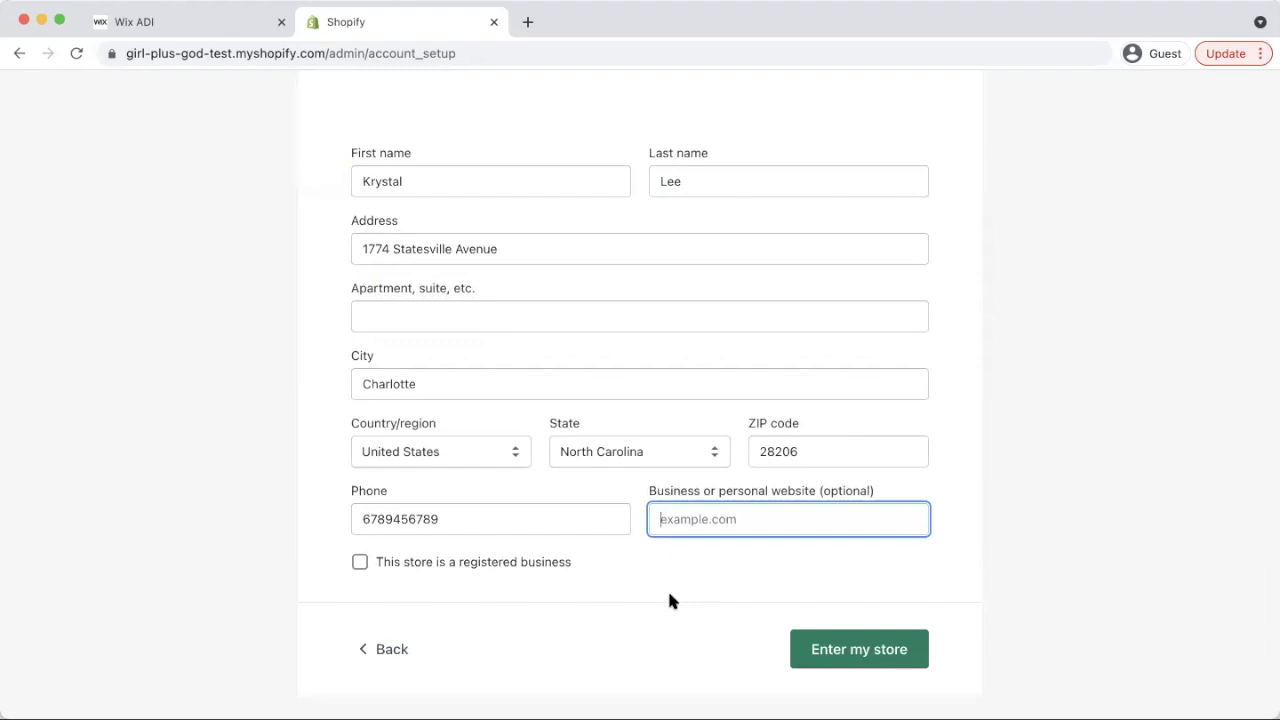
{"action": "left_click", "coordinate": [850, 651]}
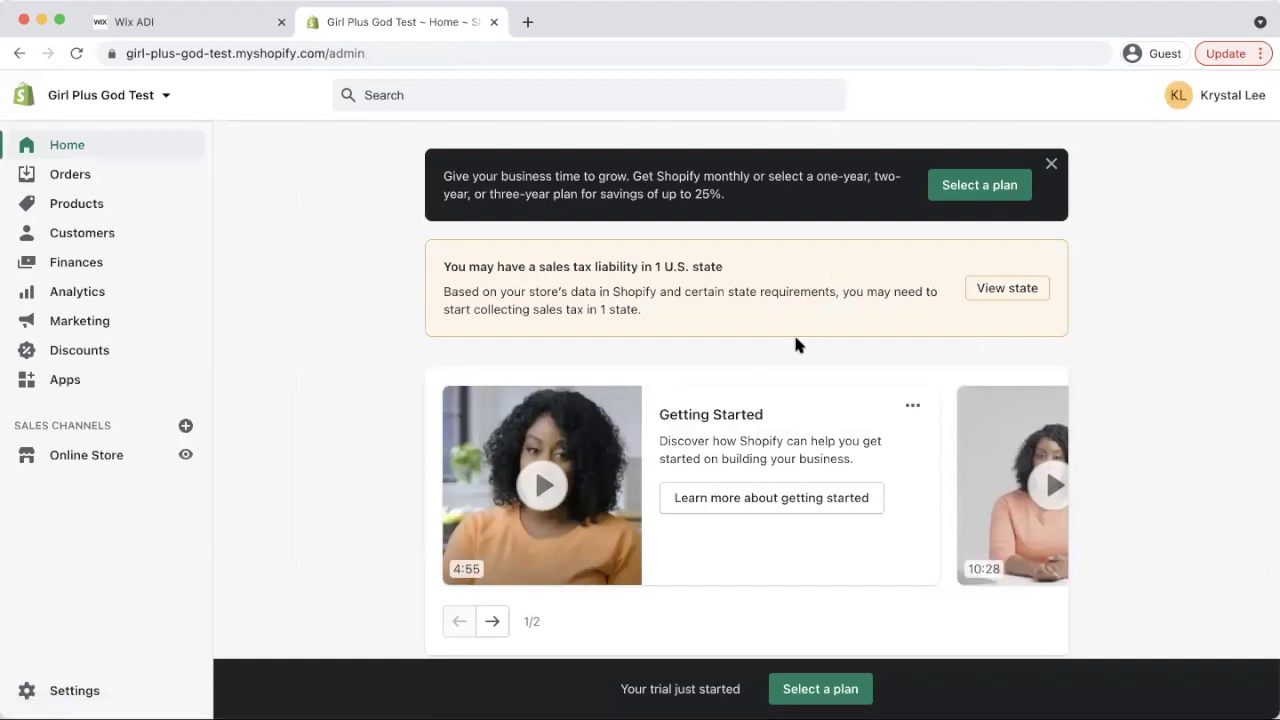
{"action": "scroll", "coordinate": [793, 348], "scroll_direction": "down", "scroll_amount": 5}
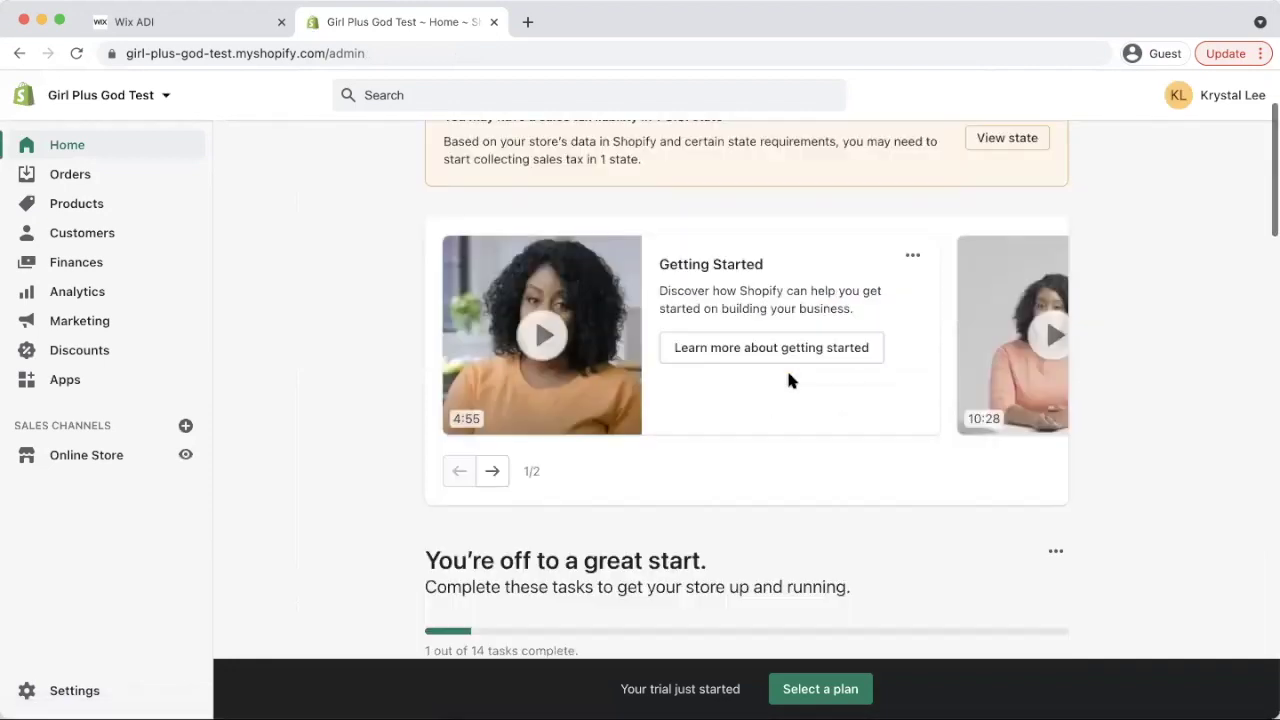
{"action": "scroll", "coordinate": [829, 341], "scroll_direction": "up", "scroll_amount": 5}
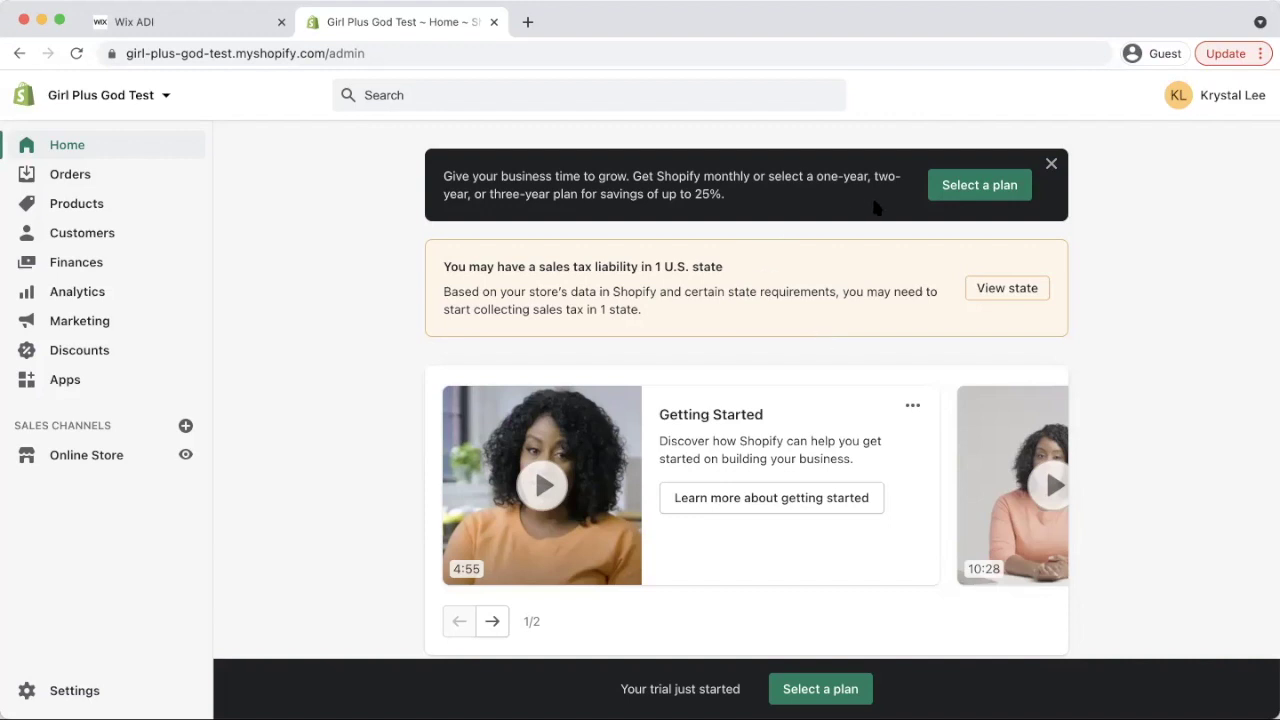
Review Wix Business plans in the Wix tab: Business VIP $49, Unlimited $27, Basic $23 monthly
{"action": "left_click", "coordinate": [222, 27]}
{"action": "mouse_move", "coordinate": [1082, 107]}
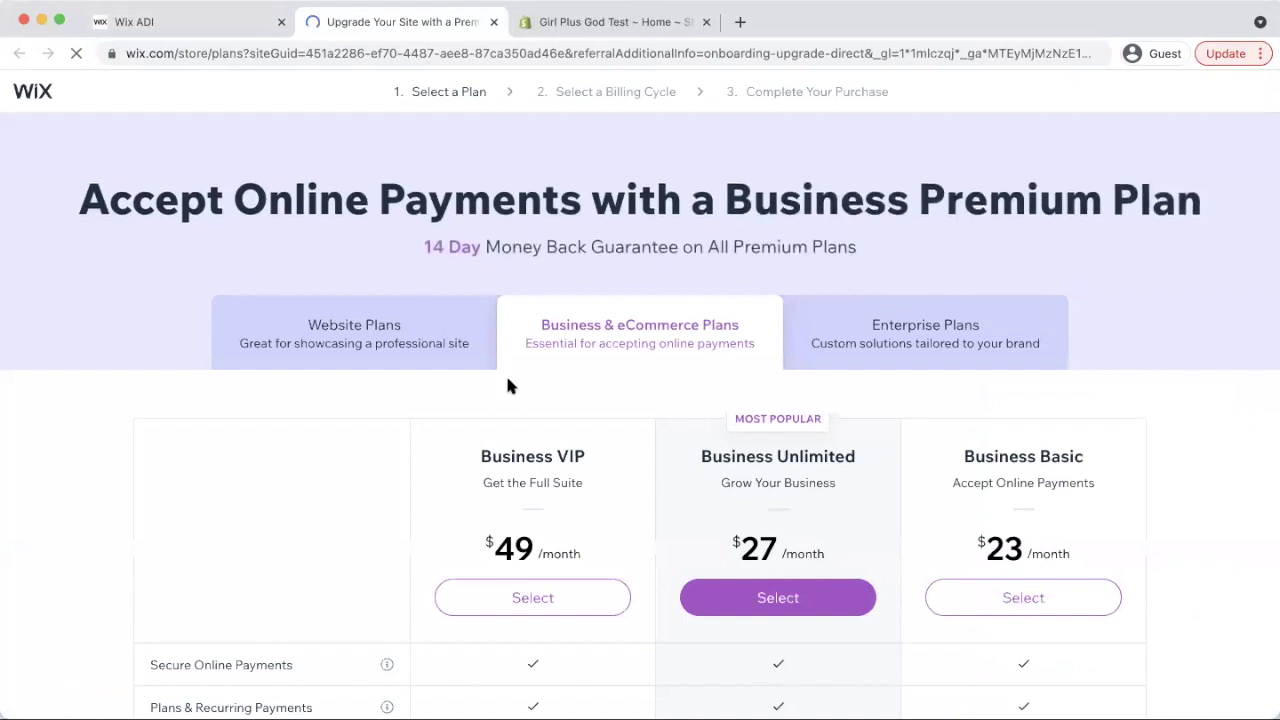
{"action": "scroll", "coordinate": [540, 350], "scroll_direction": "down", "scroll_amount": 1}
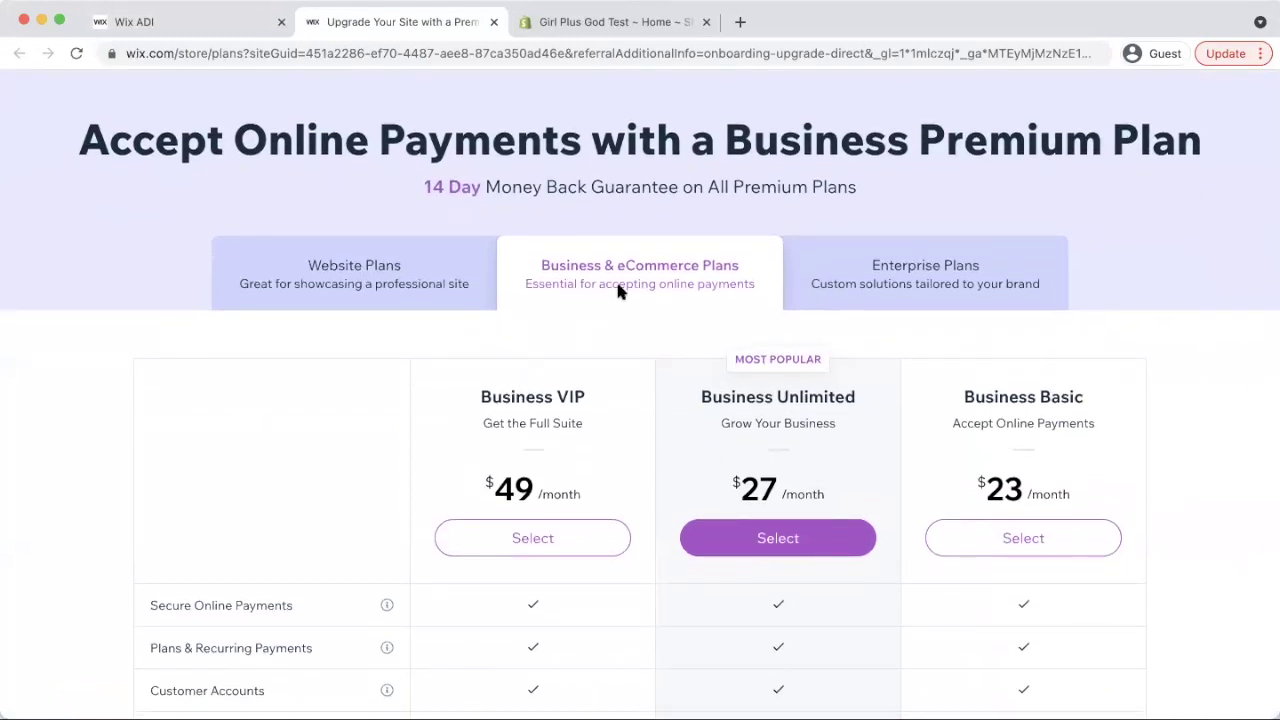
{"action": "scroll", "coordinate": [625, 393], "scroll_direction": "down", "scroll_amount": 3}
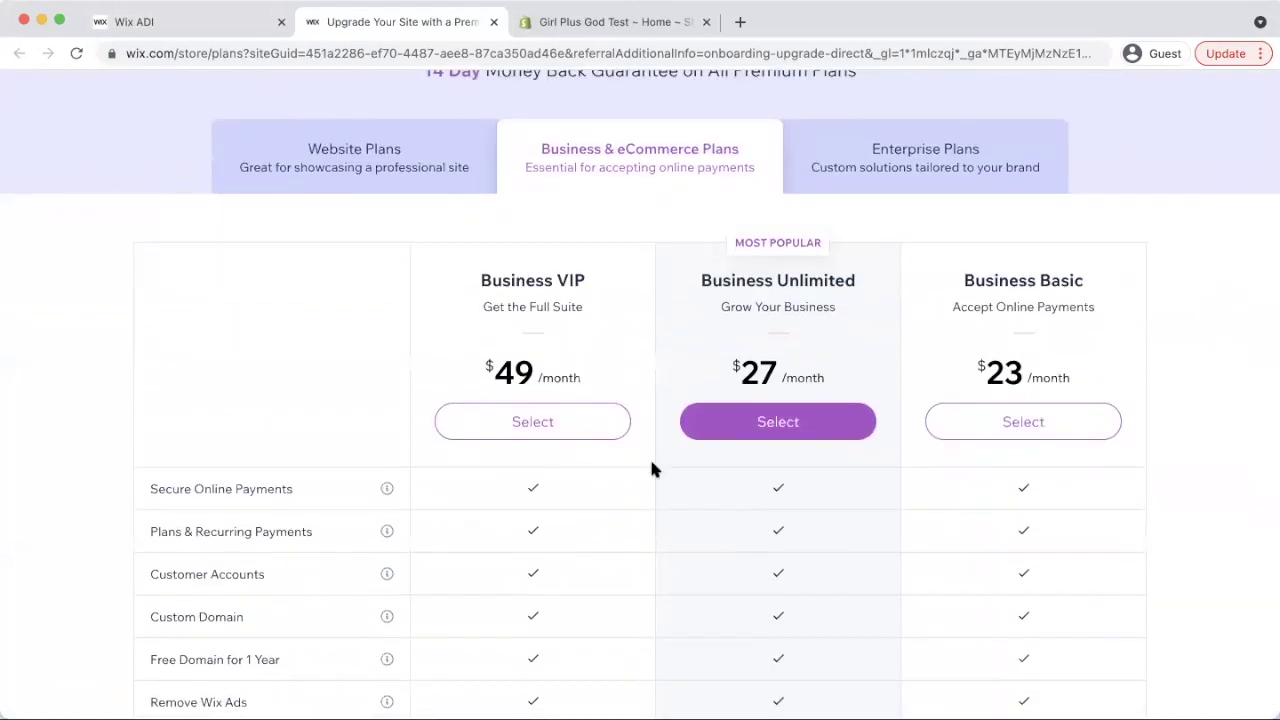
{"action": "scroll", "coordinate": [990, 306], "scroll_direction": "down", "scroll_amount": 2}
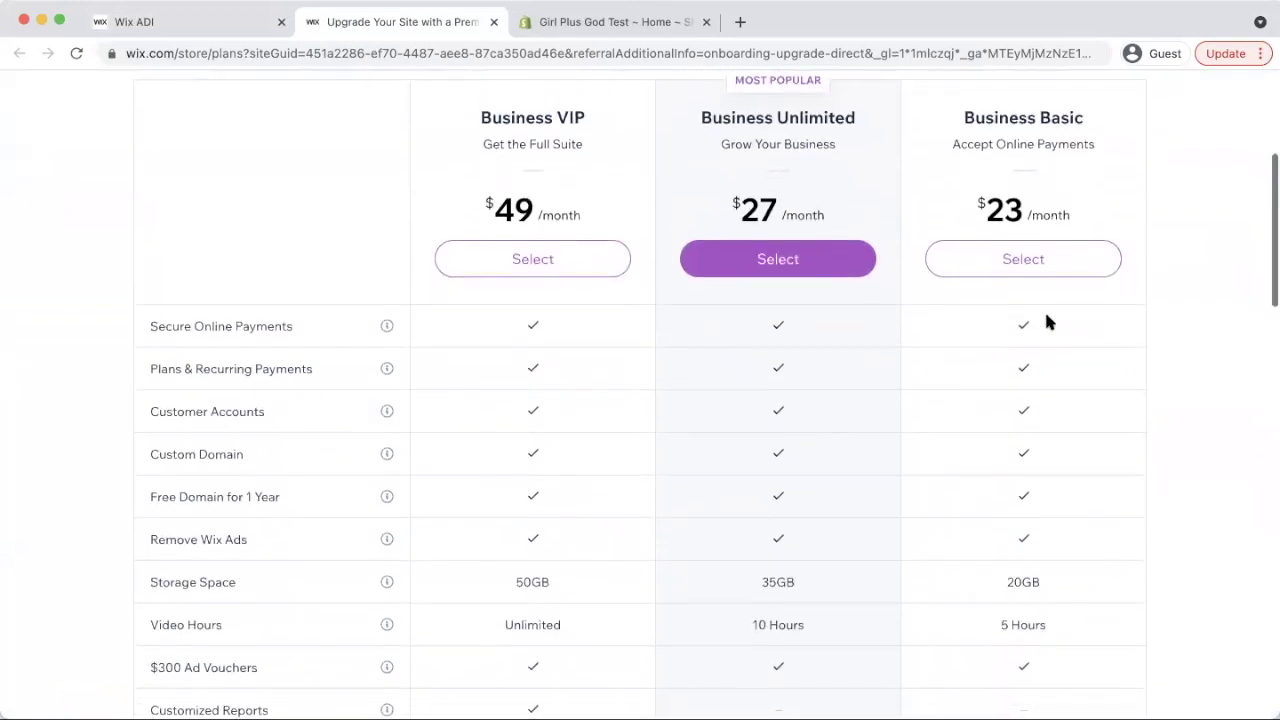
{"action": "scroll", "coordinate": [1046, 316], "scroll_direction": "down", "scroll_amount": 2}
{"action": "scroll", "coordinate": [1046, 316], "scroll_direction": "up", "scroll_amount": 5}
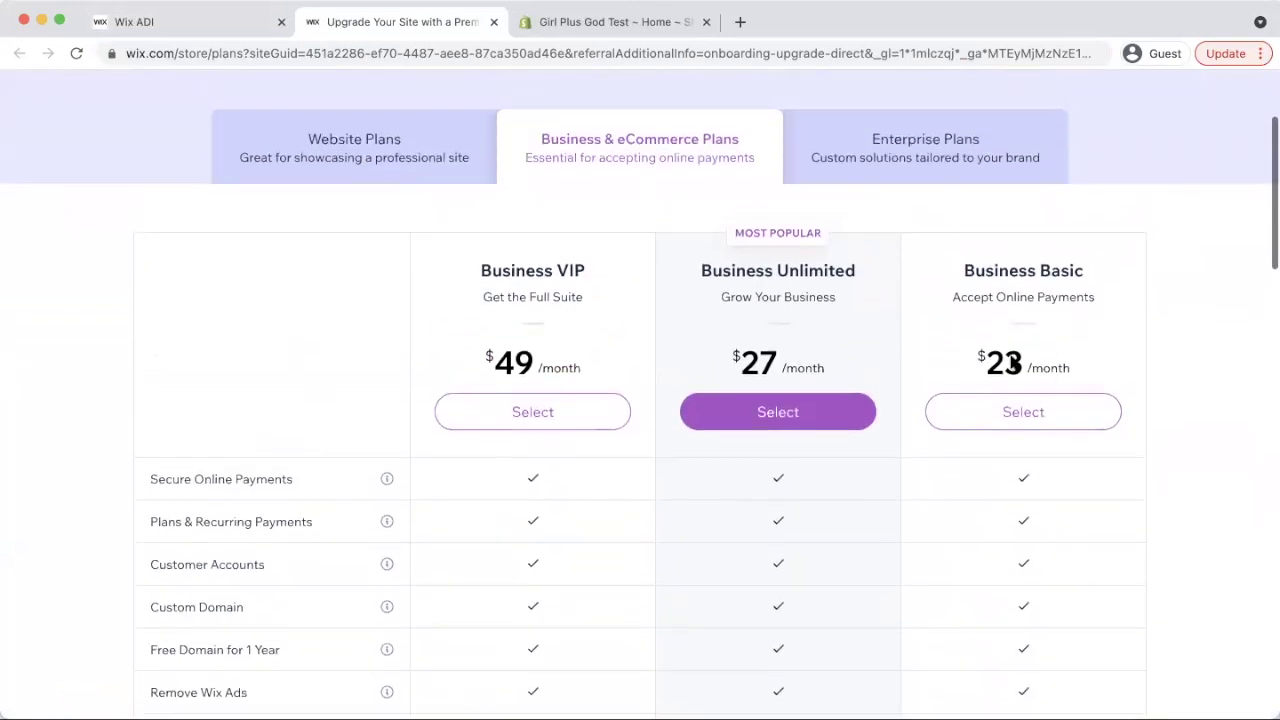
{"action": "scroll", "coordinate": [891, 372], "scroll_direction": "down", "scroll_amount": 1}
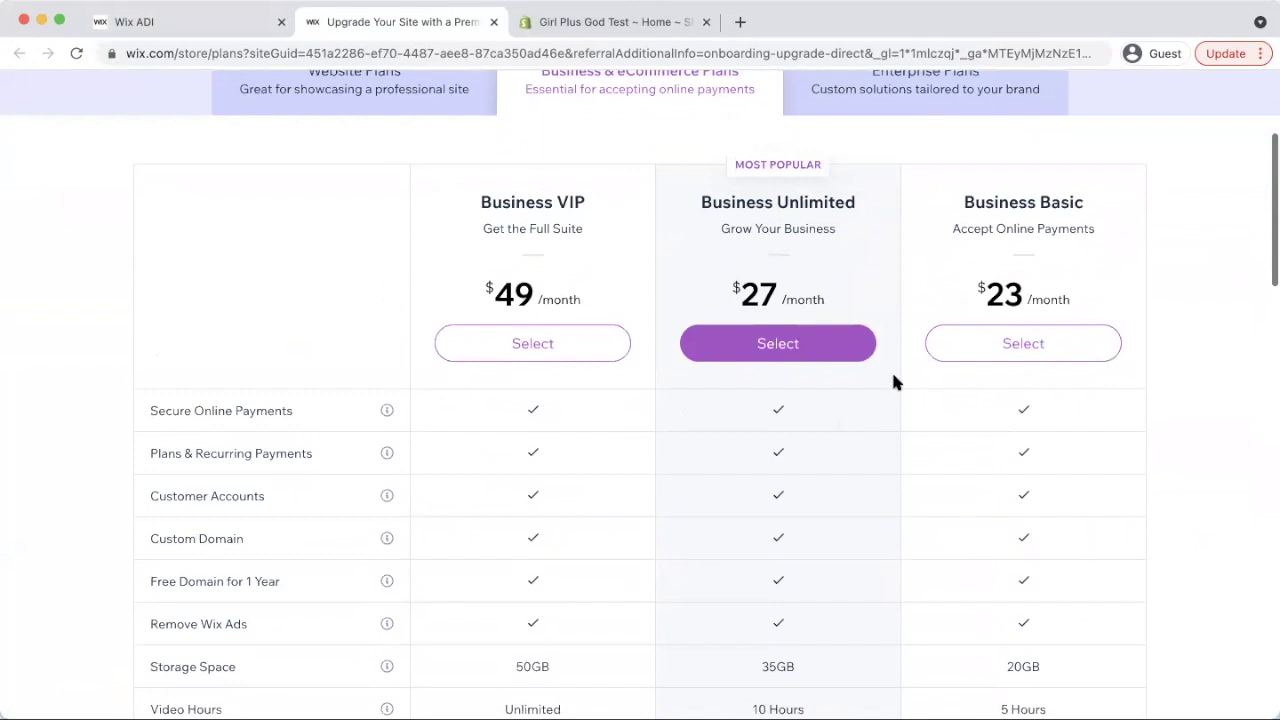
{"action": "scroll", "coordinate": [882, 413], "scroll_direction": "down", "scroll_amount": 3}
{"action": "scroll", "coordinate": [882, 420], "scroll_direction": "up", "scroll_amount": 3}
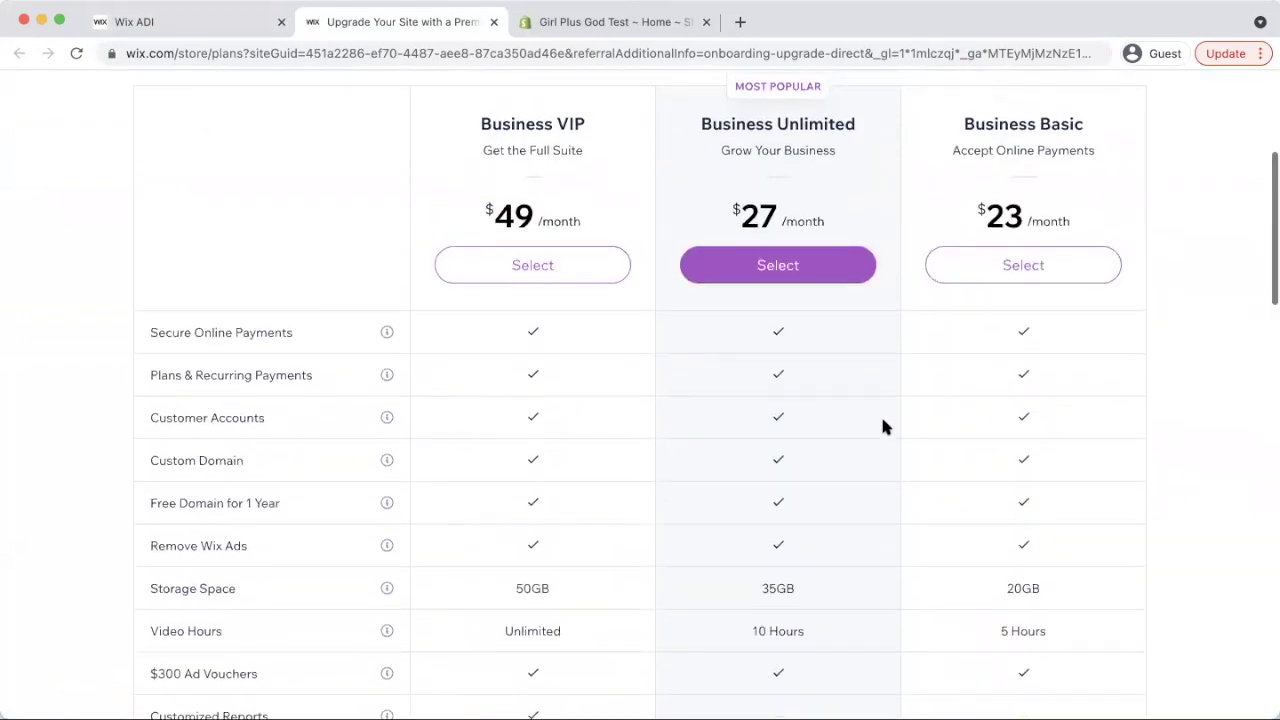
{"action": "scroll", "coordinate": [642, 240], "scroll_direction": "up", "scroll_amount": 2}
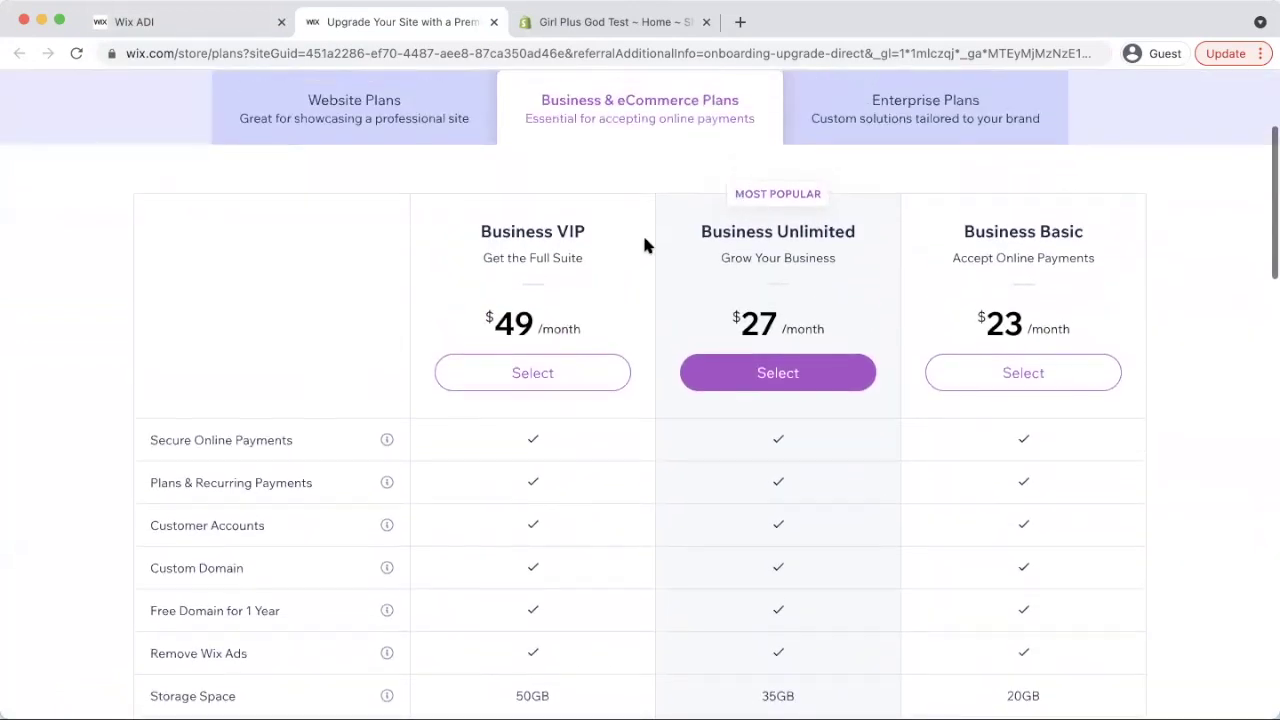
{"action": "scroll", "coordinate": [642, 240], "scroll_direction": "down", "scroll_amount": 3}
{"action": "scroll", "coordinate": [661, 213], "scroll_direction": "up", "scroll_amount": 5}
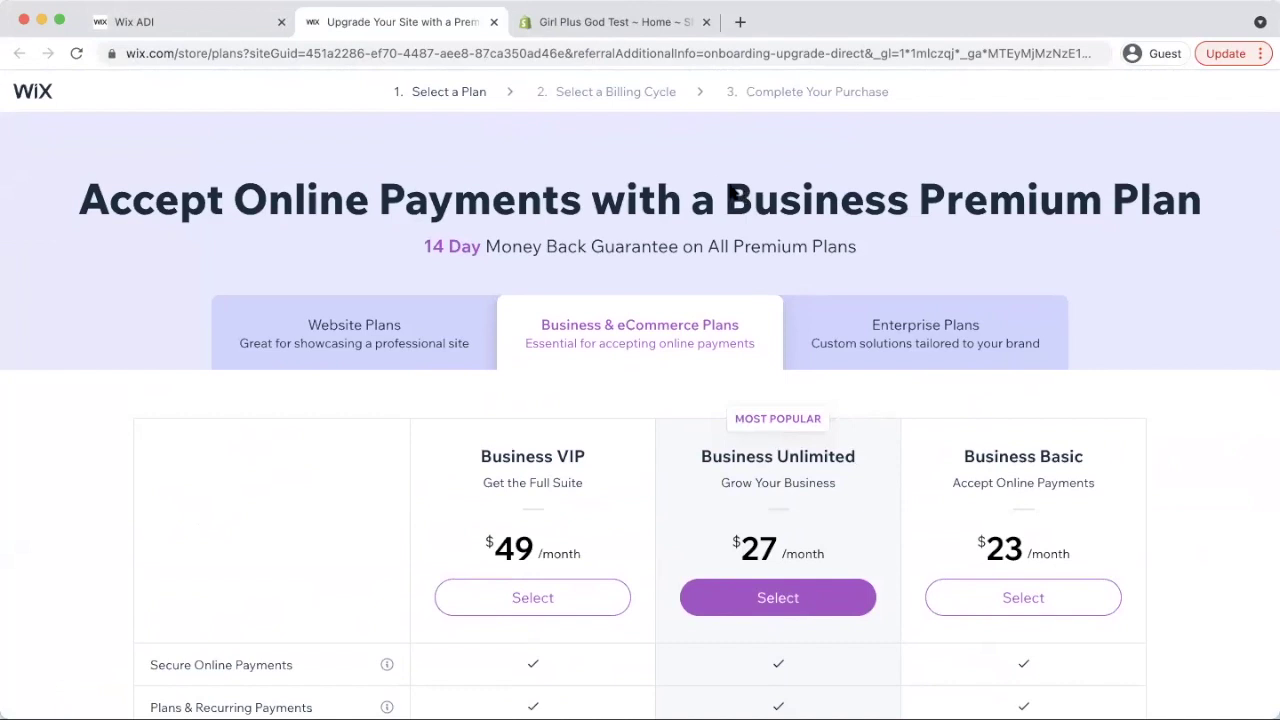
Show Shopify plans billed monthly: Basic $29, Shopify $79, Advanced $299
{"action": "left_click", "coordinate": [602, 22]}
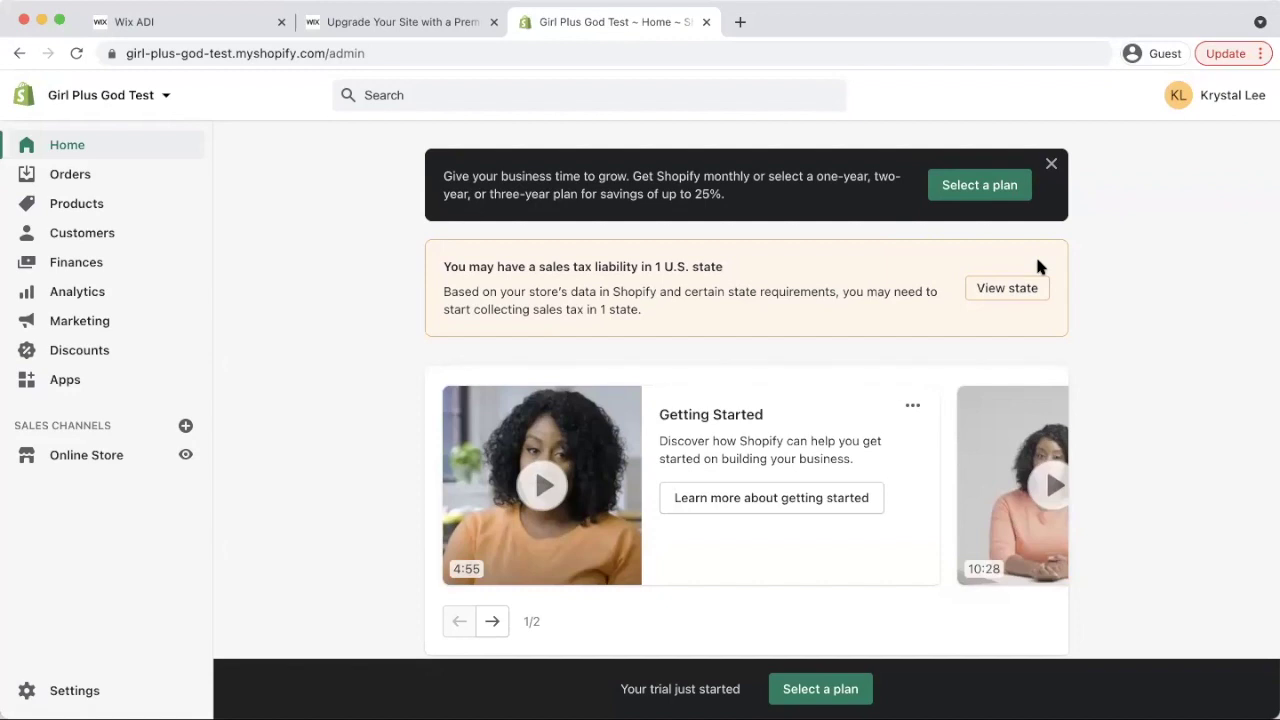
{"action": "left_click", "coordinate": [977, 186]}
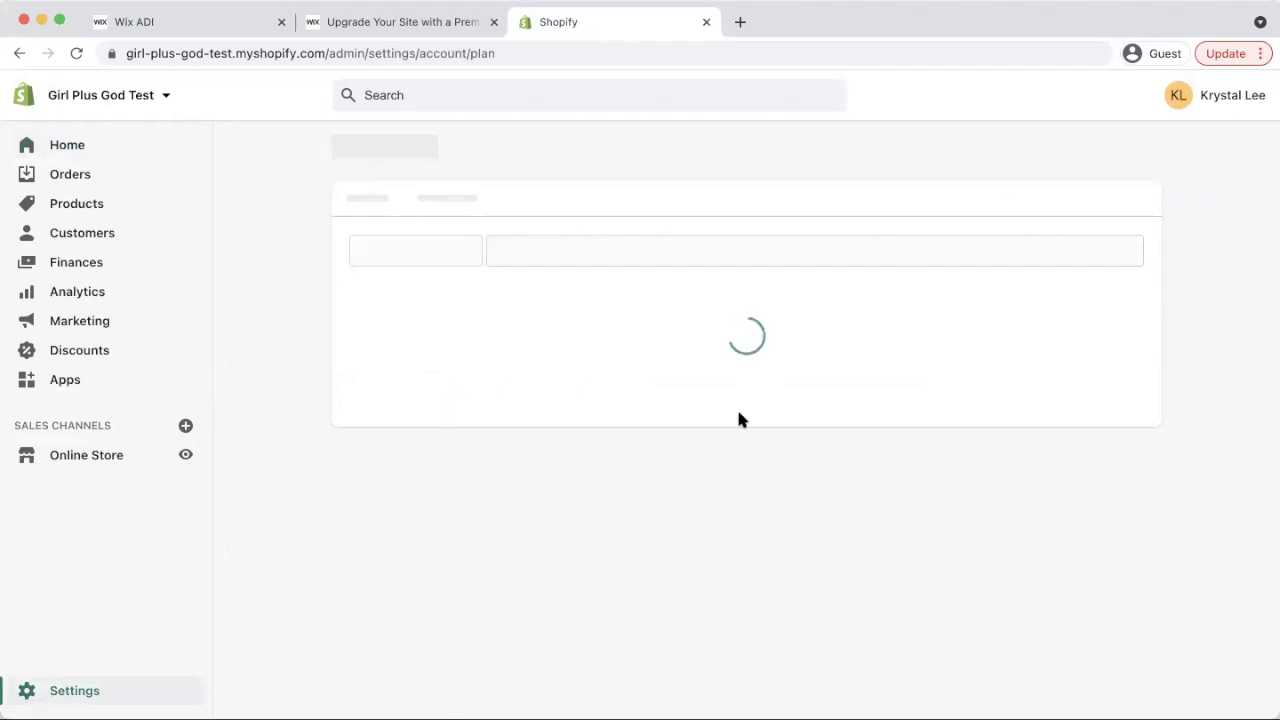
{"action": "scroll", "coordinate": [575, 565], "scroll_direction": "down", "scroll_amount": 2}
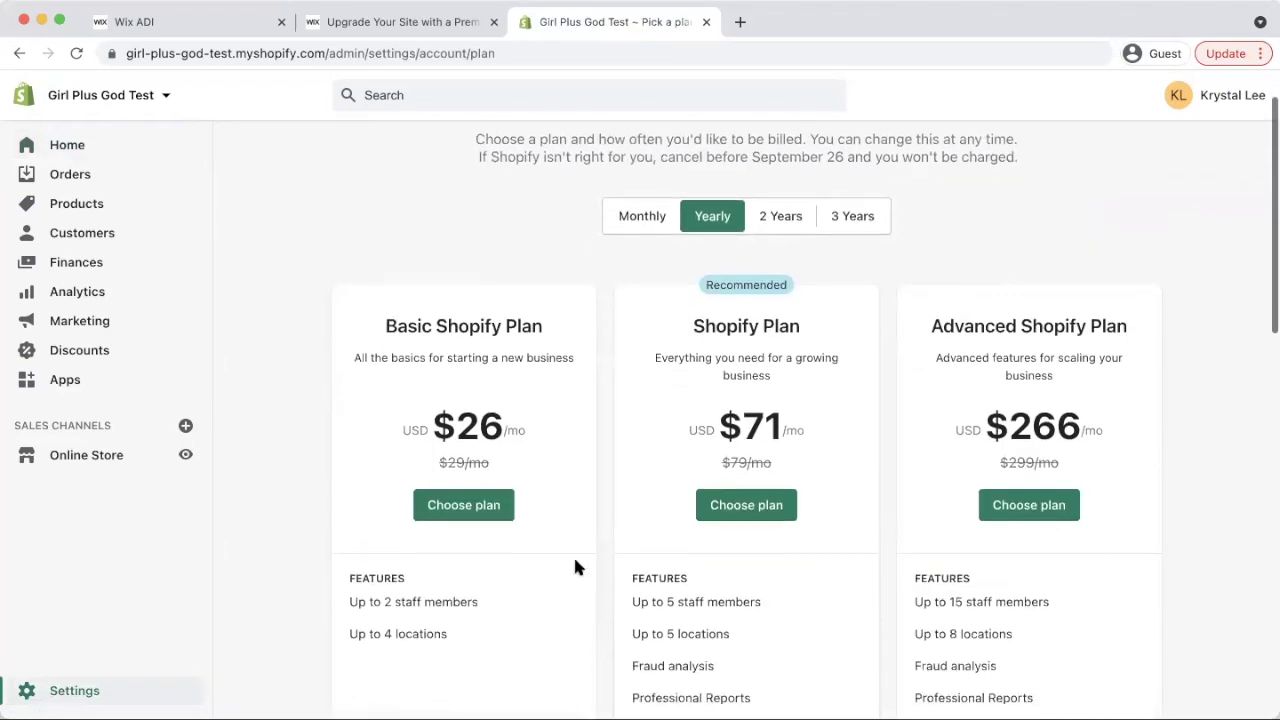
{"action": "left_click", "coordinate": [645, 224]}
{"action": "scroll", "coordinate": [557, 397], "scroll_direction": "down", "scroll_amount": 2}
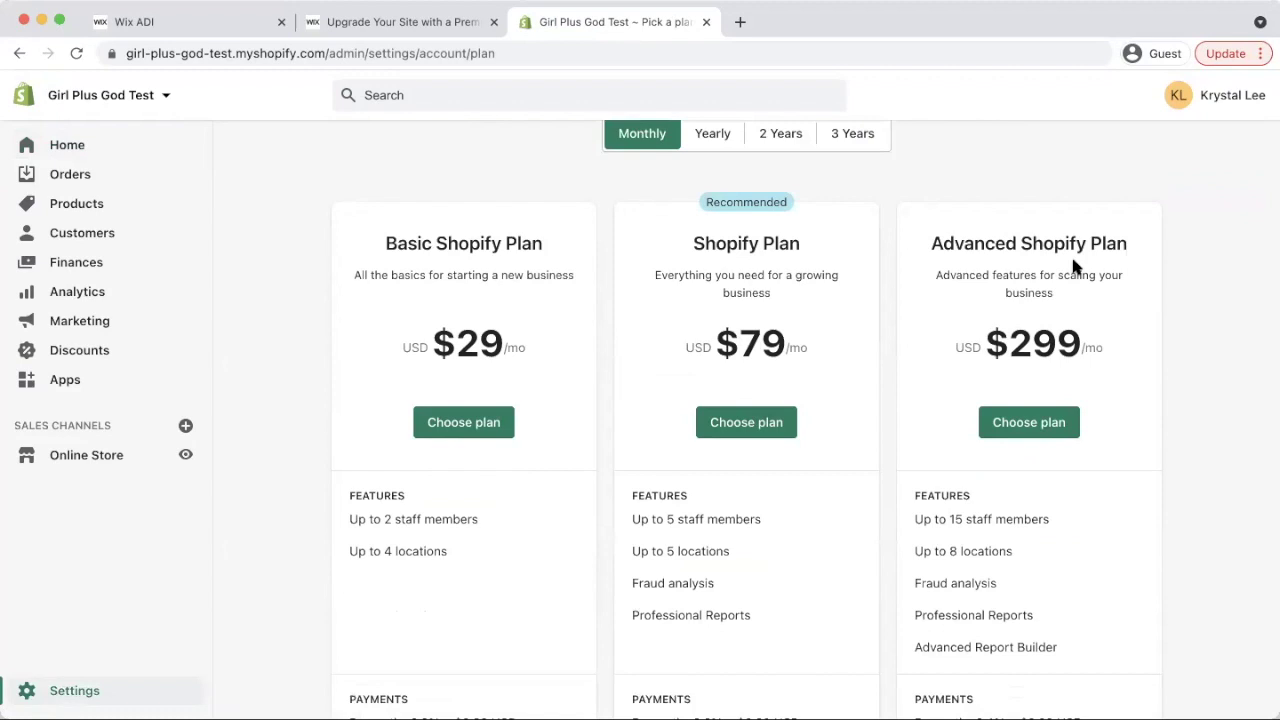
{"action": "left_click", "coordinate": [405, 30]}
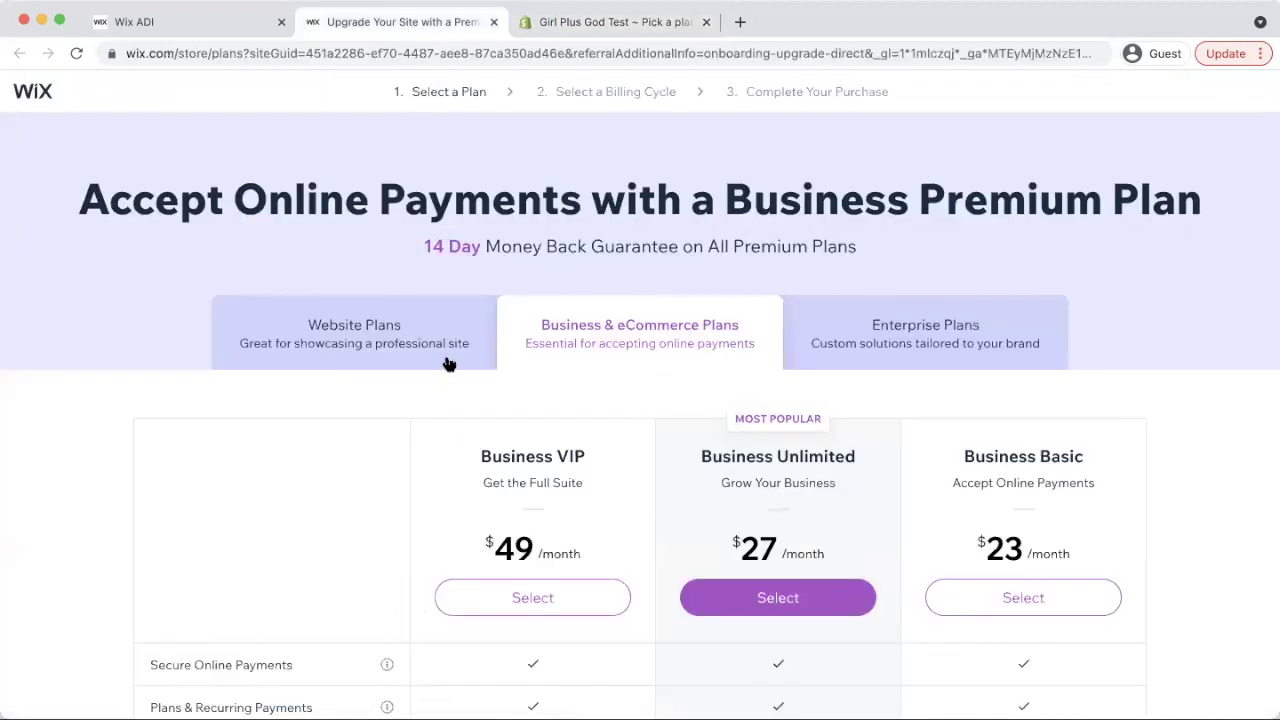
{"action": "scroll", "coordinate": [731, 346], "scroll_direction": "down", "scroll_amount": 2}
{"action": "scroll", "coordinate": [749, 316], "scroll_direction": "down", "scroll_amount": 5}
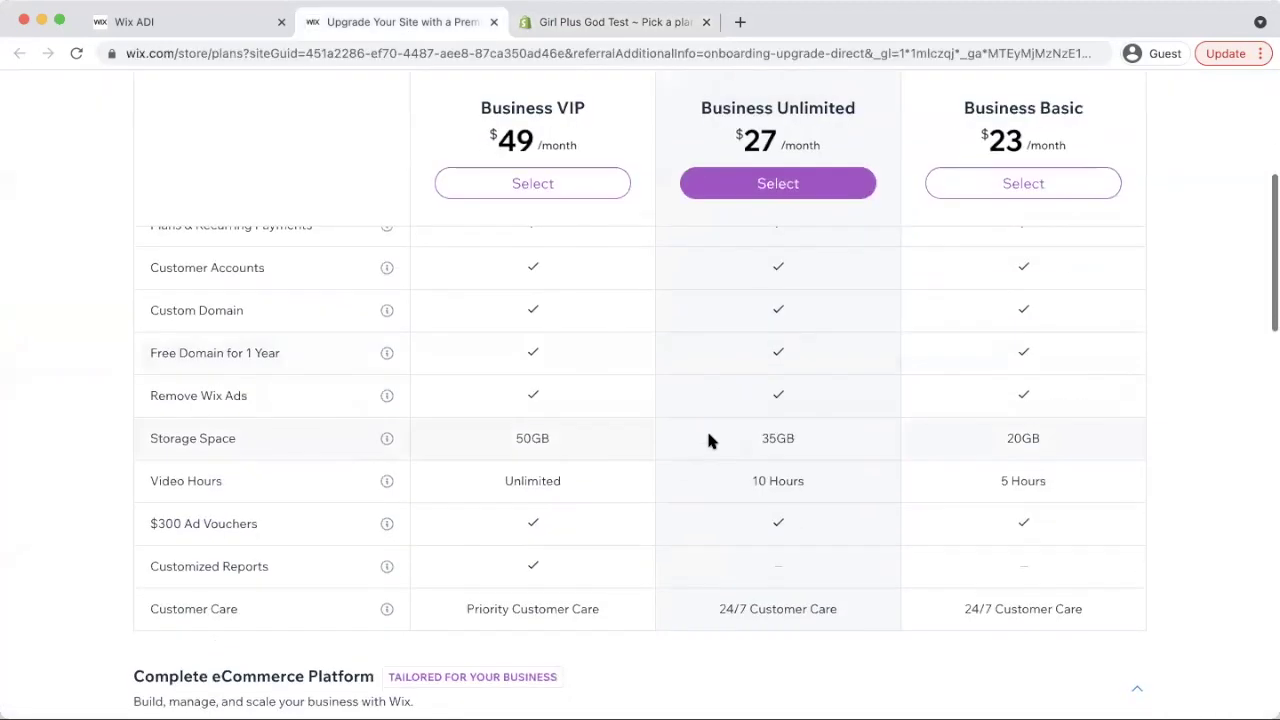
{"action": "scroll", "coordinate": [706, 428], "scroll_direction": "up", "scroll_amount": 4}
{"action": "left_click", "coordinate": [600, 28]}
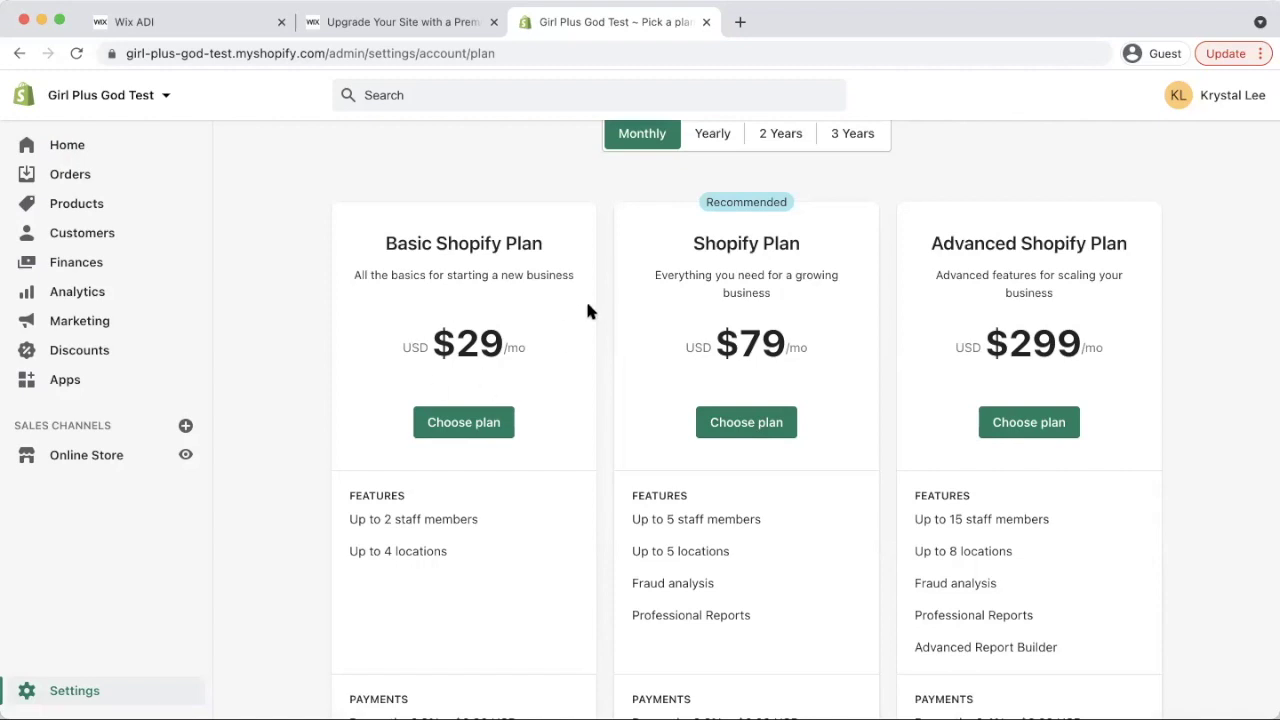
Visit the admin Home and Orders pages, then open the empty Products list
{"action": "scroll", "coordinate": [590, 310], "scroll_direction": "up", "scroll_amount": 3}
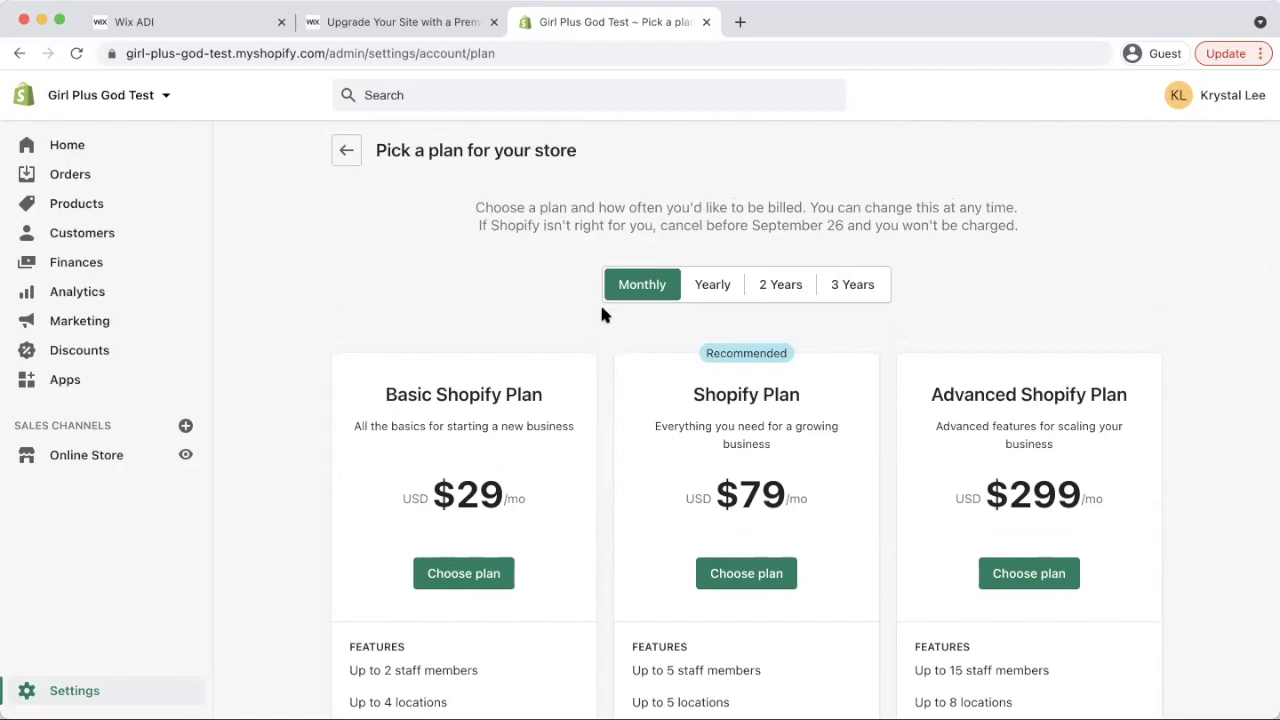
{"action": "left_click", "coordinate": [123, 155]}
{"action": "scroll", "coordinate": [557, 477], "scroll_direction": "down", "scroll_amount": 8}
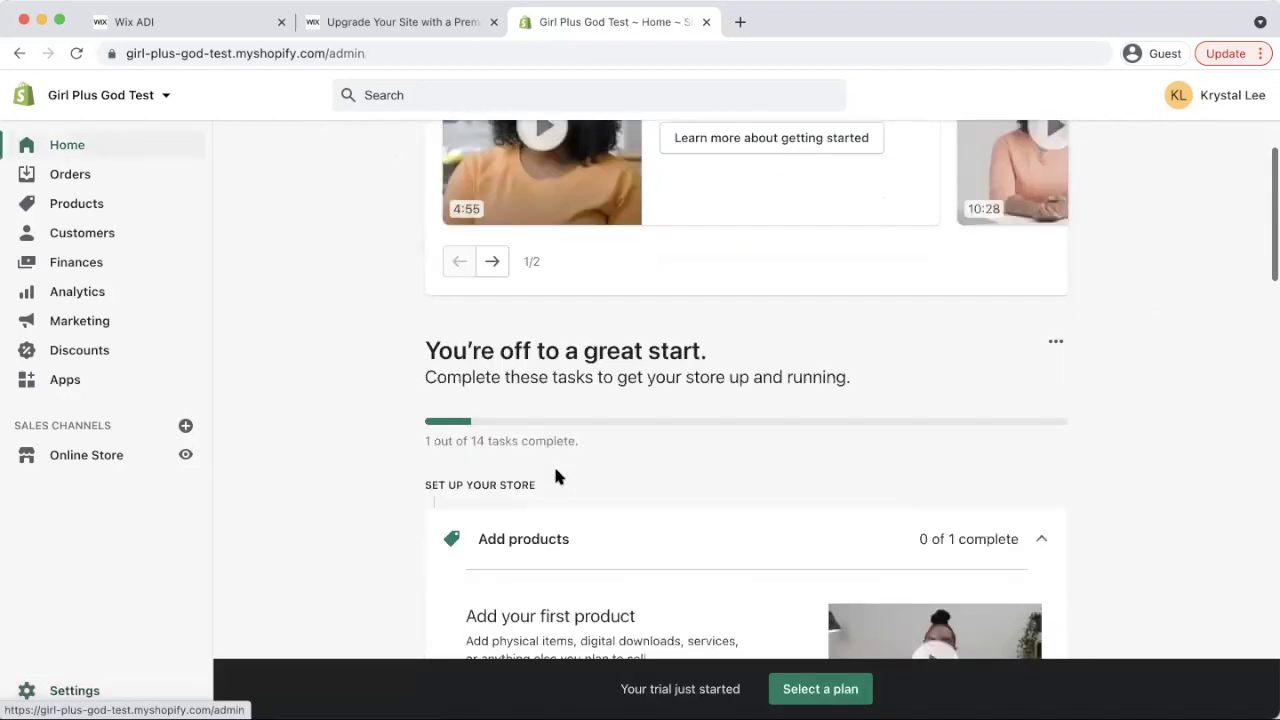
{"action": "scroll", "coordinate": [660, 408], "scroll_direction": "down", "scroll_amount": 15}
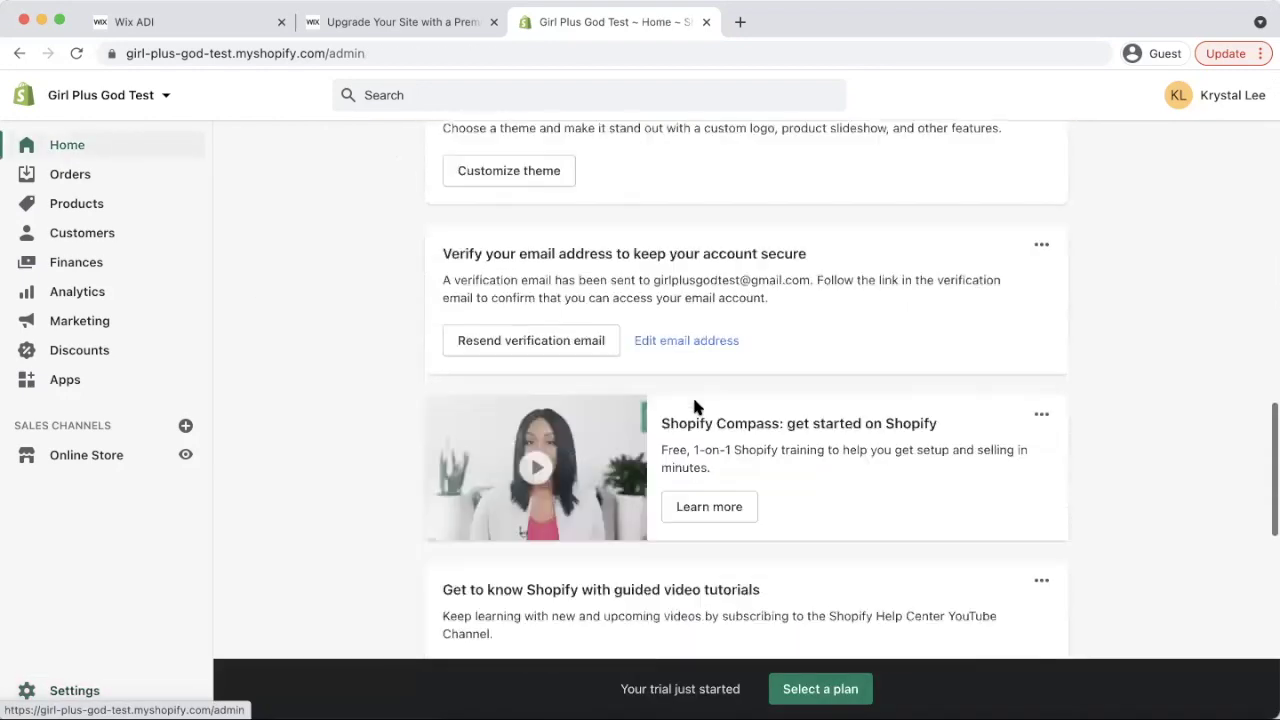
{"action": "scroll", "coordinate": [800, 309], "scroll_direction": "down", "scroll_amount": 4}
{"action": "scroll", "coordinate": [823, 266], "scroll_direction": "down", "scroll_amount": 3}
{"action": "scroll", "coordinate": [827, 268], "scroll_direction": "up", "scroll_amount": 8}
{"action": "scroll", "coordinate": [825, 266], "scroll_direction": "up", "scroll_amount": 20}
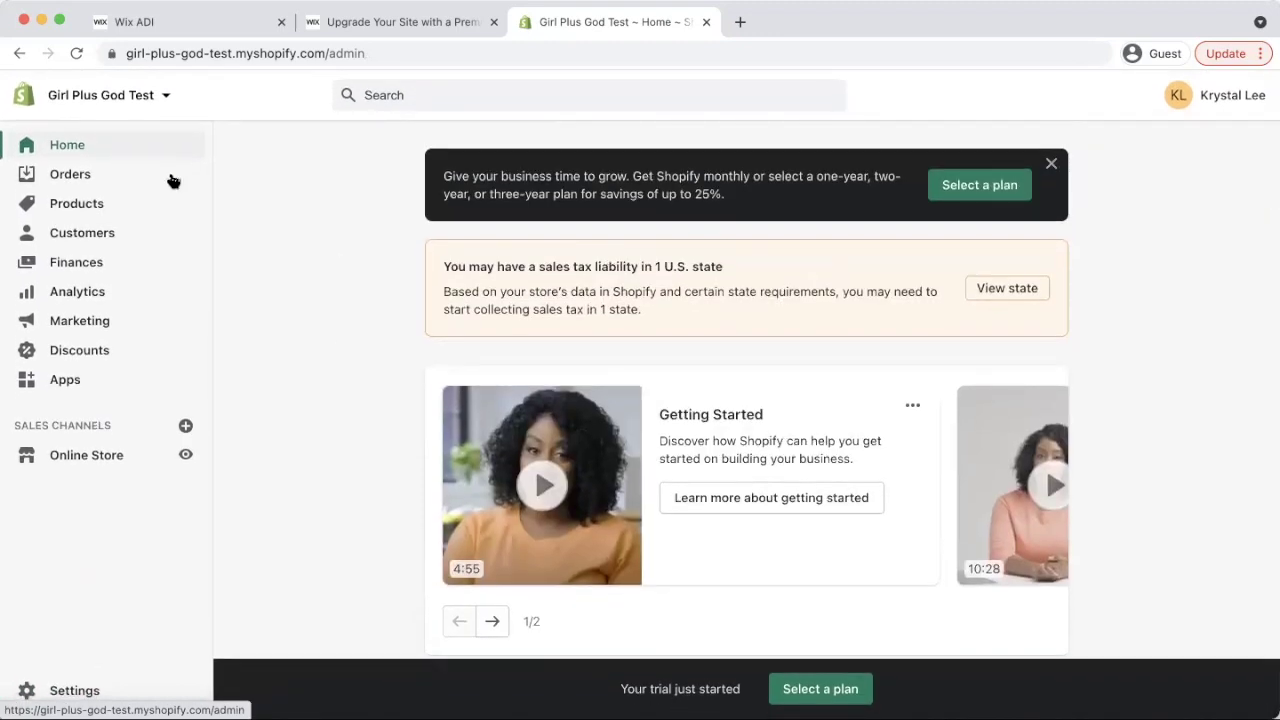
{"action": "left_click", "coordinate": [78, 174]}
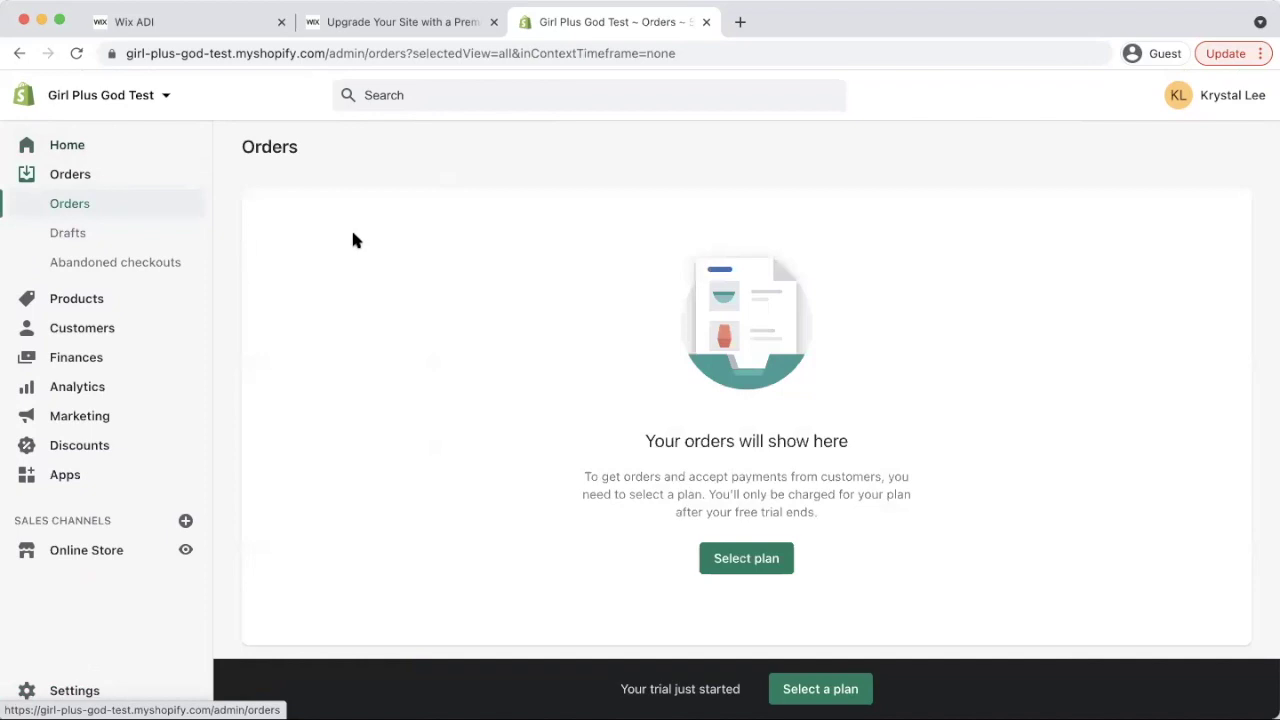
{"action": "left_click", "coordinate": [120, 299]}
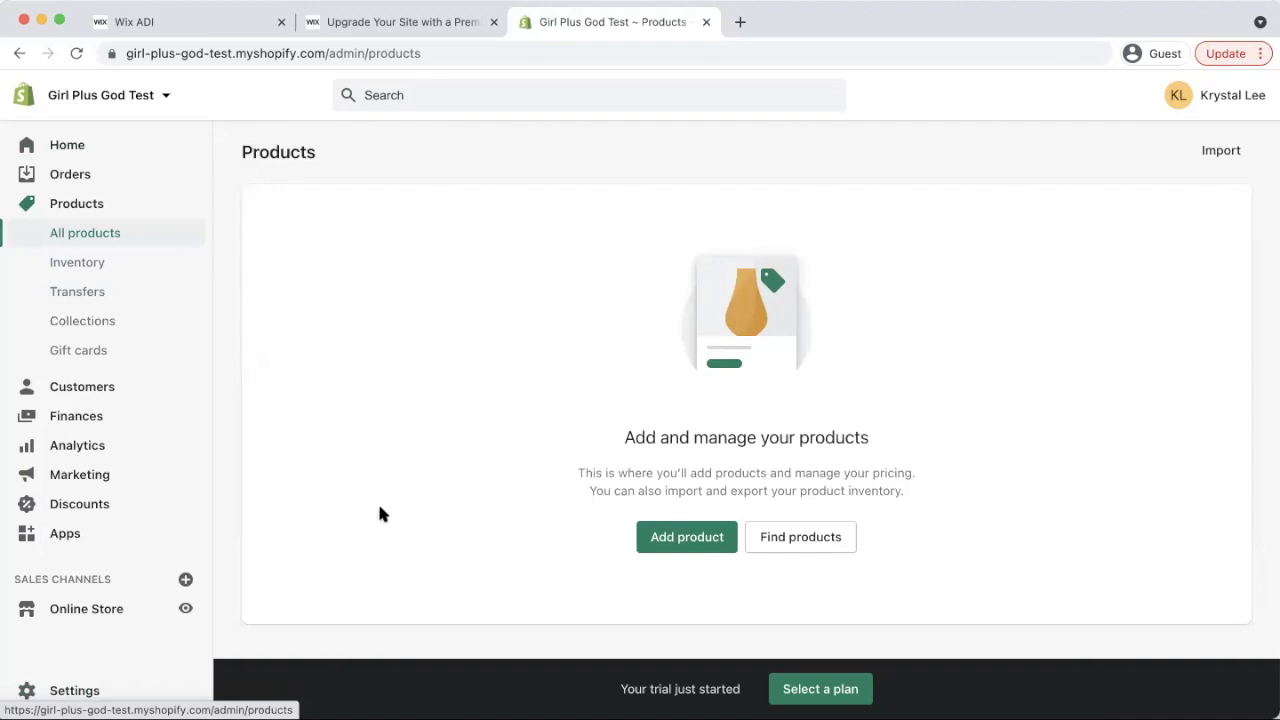
Start a new product from the Products page with Add product
{"action": "left_click", "coordinate": [668, 536]}
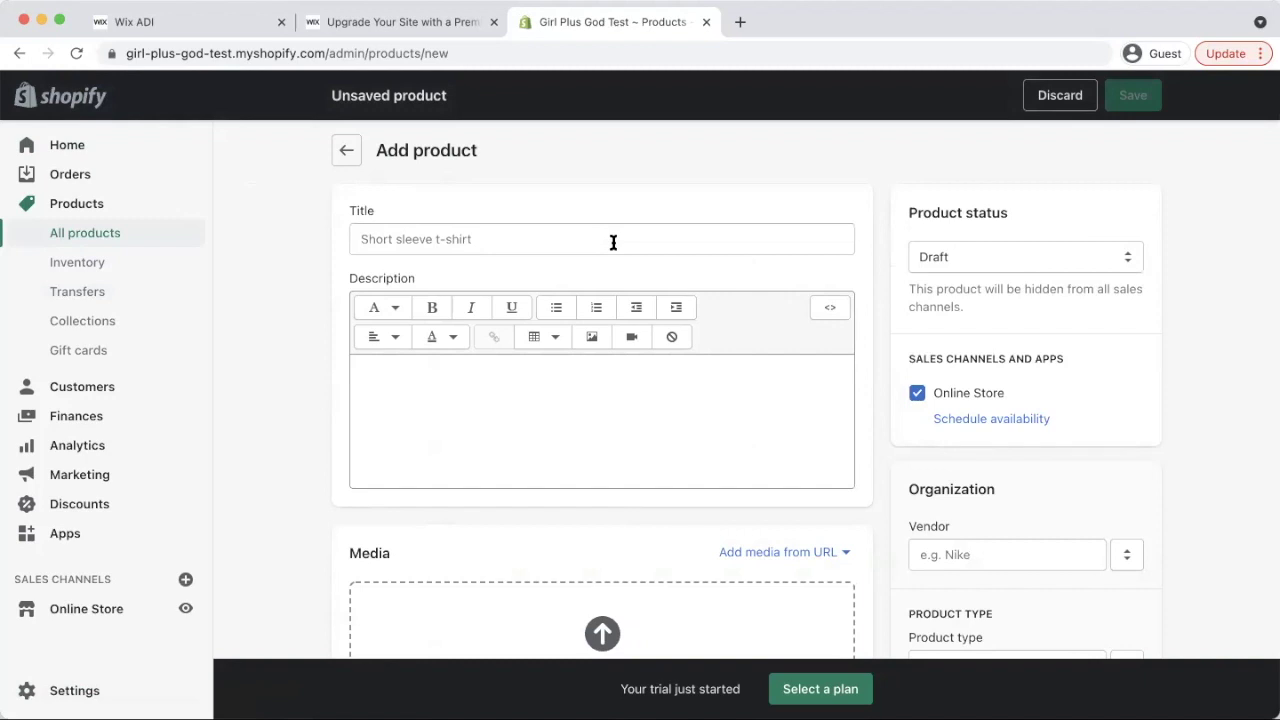
Title the product 'Girl + God Black Hoodie' with description 'Best hoodie you will ever have!'
{"action": "left_click", "coordinate": [613, 242]}
{"action": "type", "text": "Girl"}
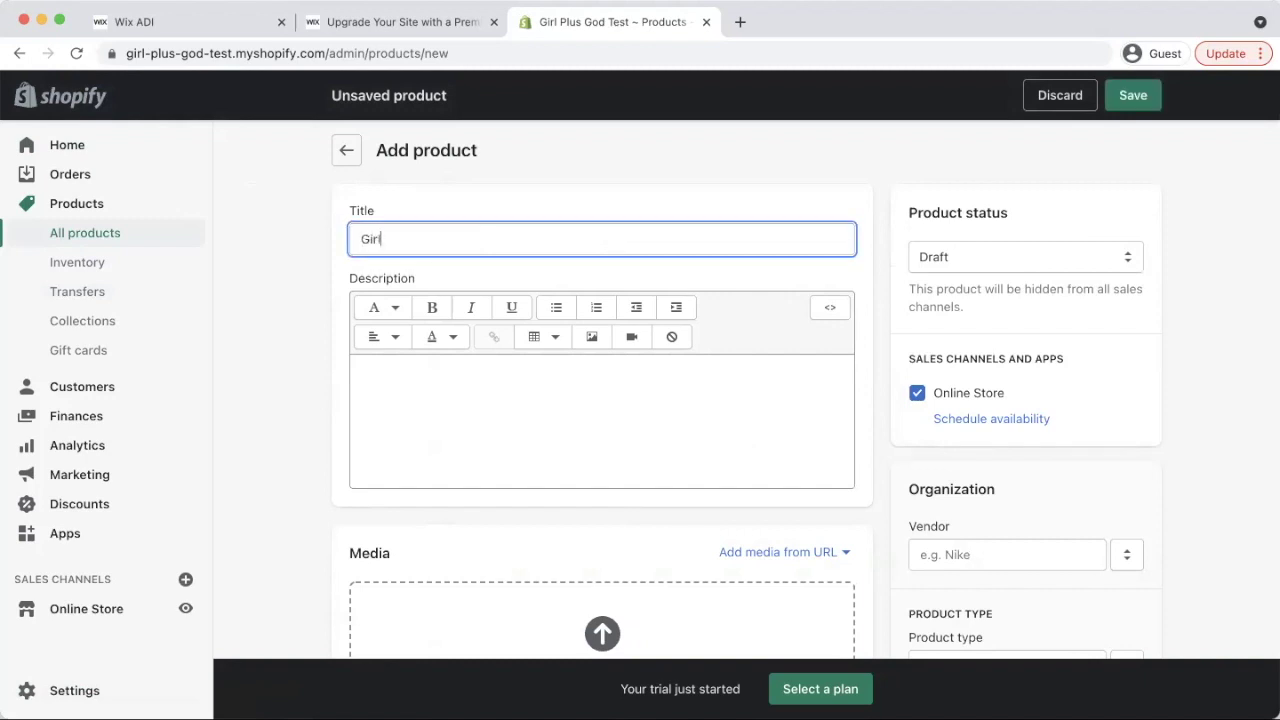
{"action": "type", "text": " + God Black Hoodie"}
{"action": "left_click", "coordinate": [640, 397]}
{"action": "scroll", "coordinate": [640, 397], "scroll_direction": "down", "scroll_amount": 1}
{"action": "type", "text": "Best hoodie youwill"}
{"action": "key", "text": "BackSpace"}
{"action": "key", "text": "BackSpace"}
{"action": "key", "text": "BackSpace"}
{"action": "key", "text": "BackSpace"}
{"action": "type", "text": "will"}
{"action": "key", "text": "BackSpace"}
{"action": "key", "text": "BackSpace"}
{"action": "key", "text": "BackSpace"}
{"action": "key", "text": "BackSpace"}
{"action": "key", "text": "BackSpace"}
{"action": "type", "text": "will ever have!"}
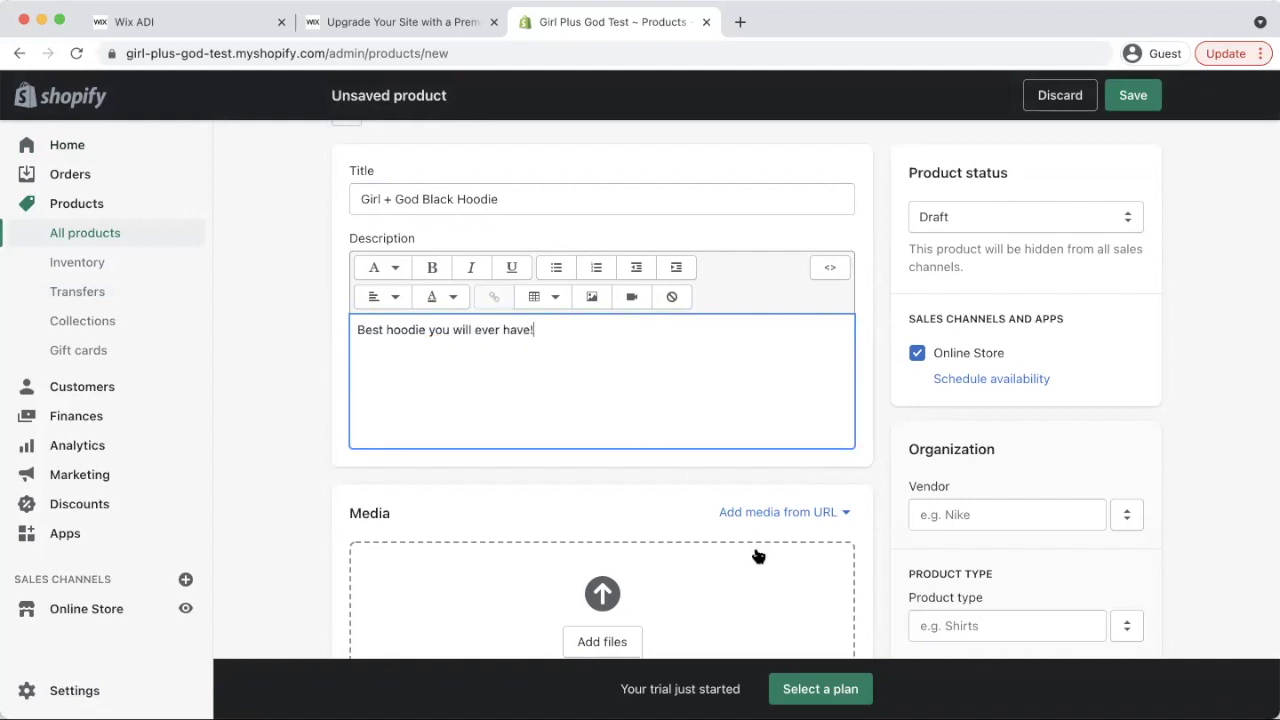
{"action": "scroll", "coordinate": [920, 346], "scroll_direction": "down", "scroll_amount": 1}
{"action": "scroll", "coordinate": [993, 319], "scroll_direction": "up", "scroll_amount": 2}
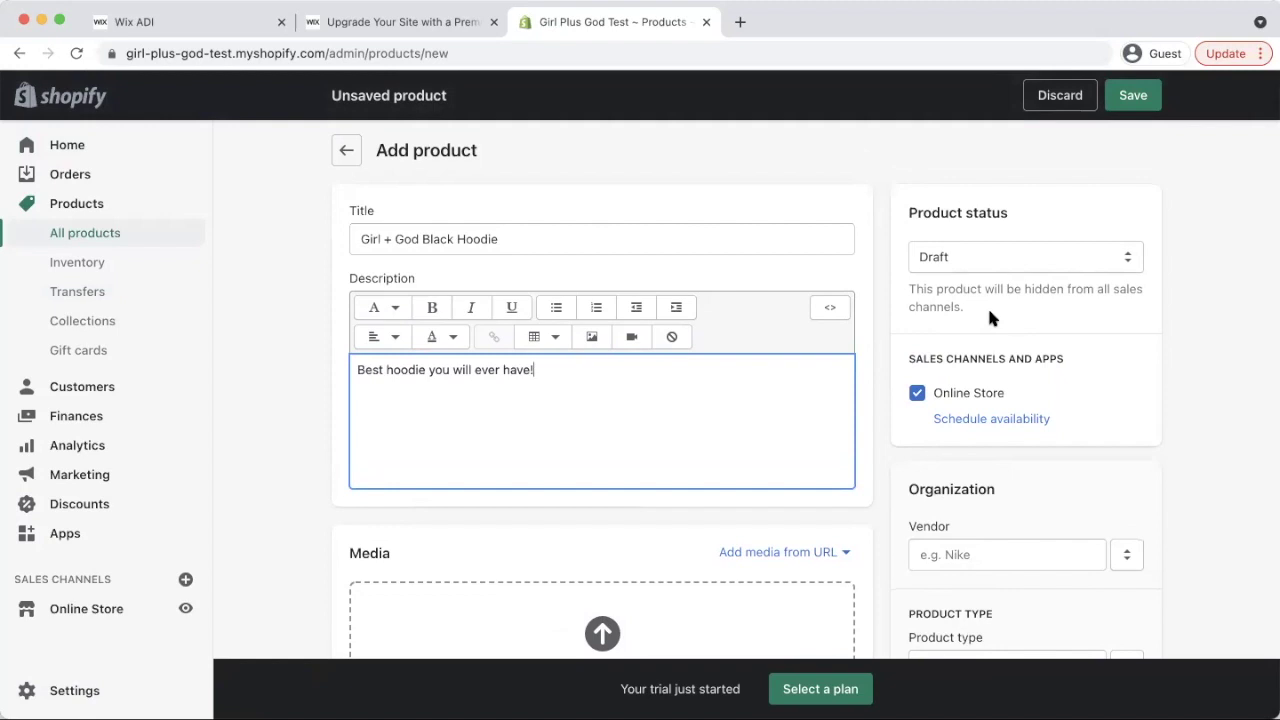
{"action": "scroll", "coordinate": [1086, 300], "scroll_direction": "down", "scroll_amount": 5}
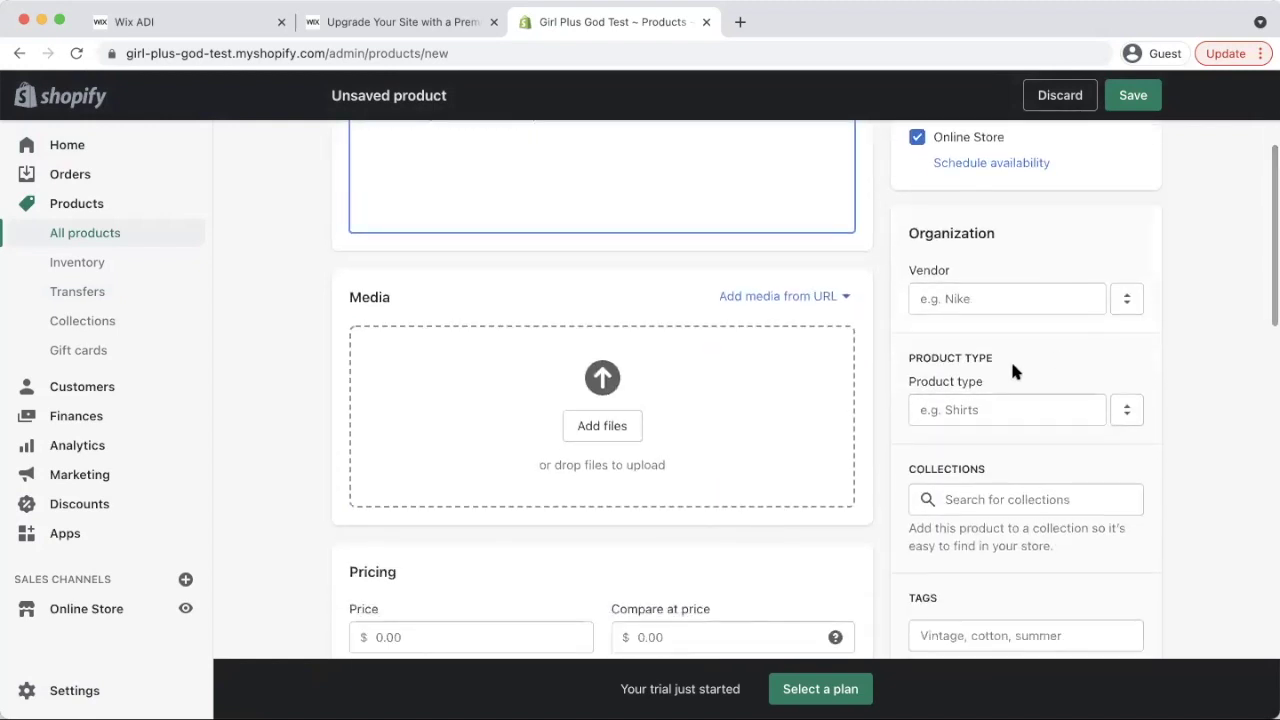
{"action": "scroll", "coordinate": [1012, 370], "scroll_direction": "down", "scroll_amount": 4}
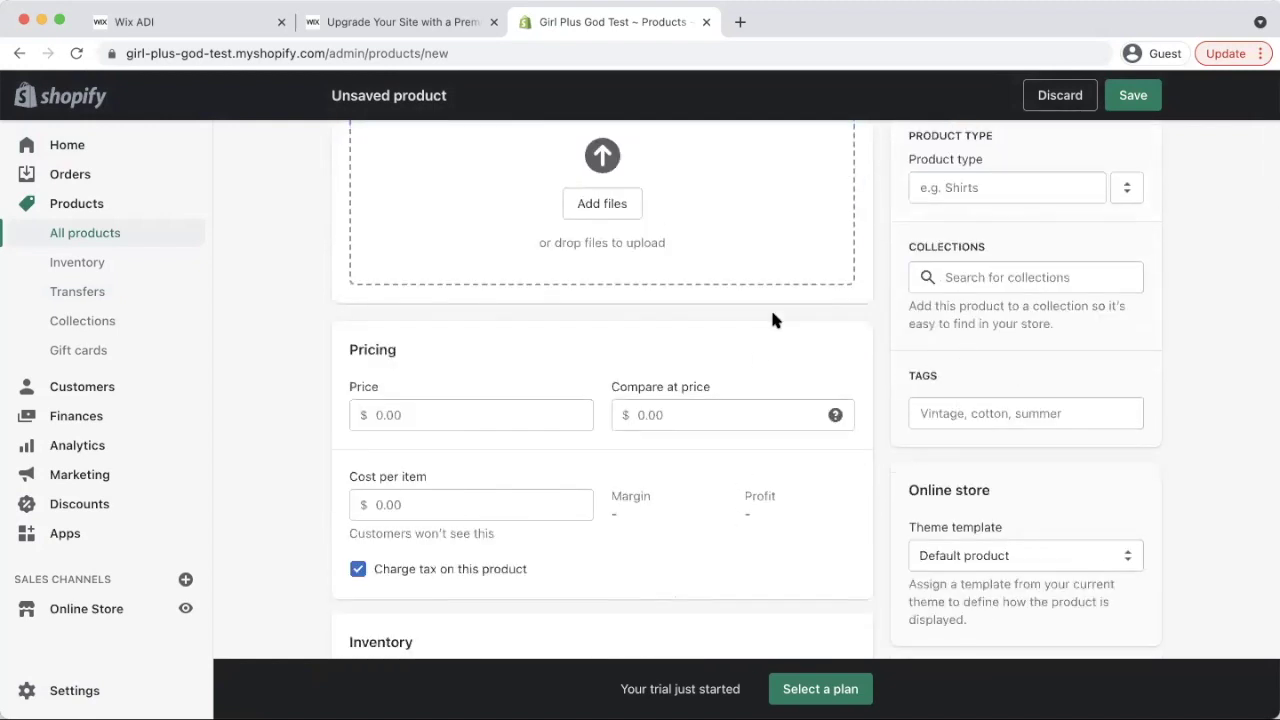
{"action": "scroll", "coordinate": [772, 320], "scroll_direction": "up", "scroll_amount": 9}
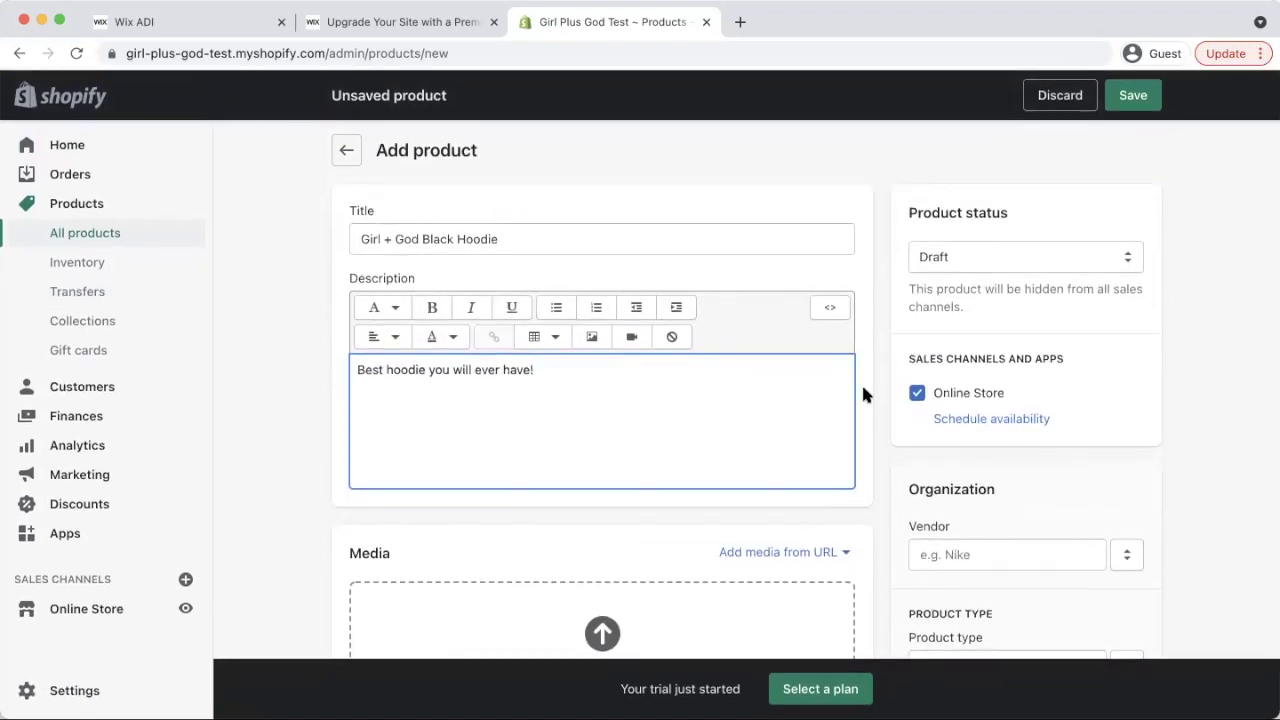
{"action": "scroll", "coordinate": [863, 394], "scroll_direction": "down", "scroll_amount": 1}
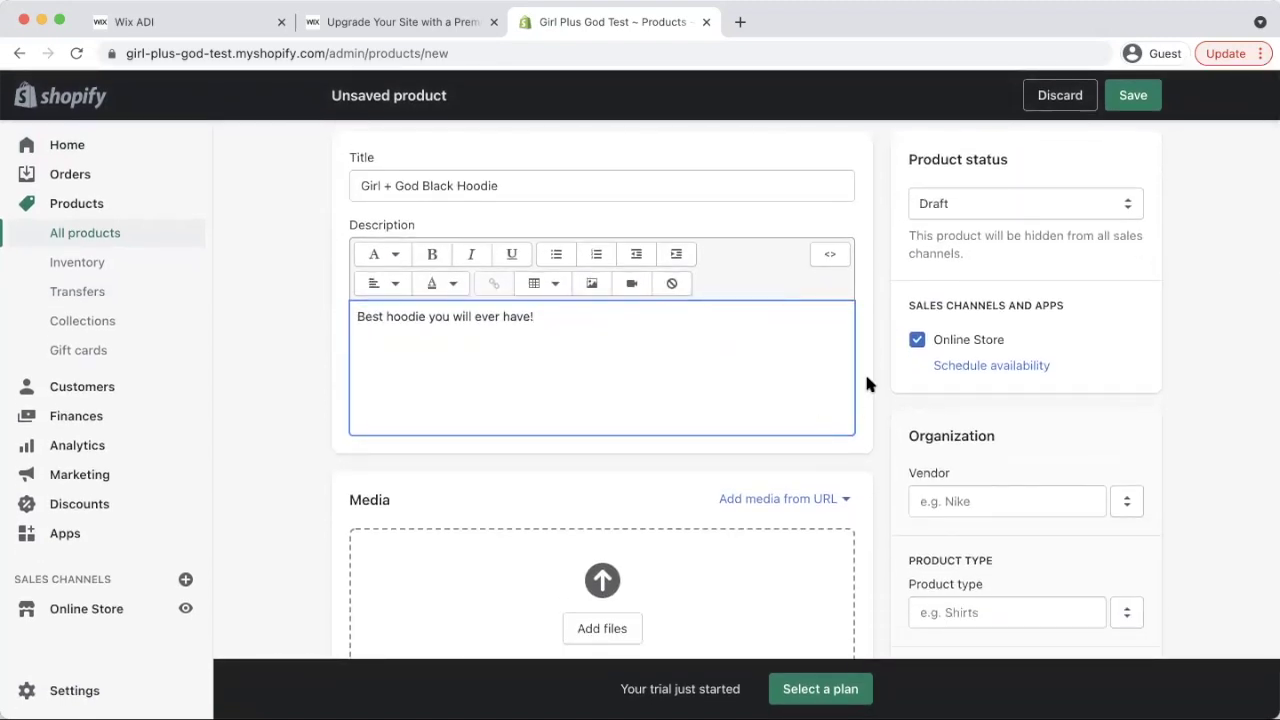
{"action": "scroll", "coordinate": [590, 540], "scroll_direction": "down", "scroll_amount": 2}
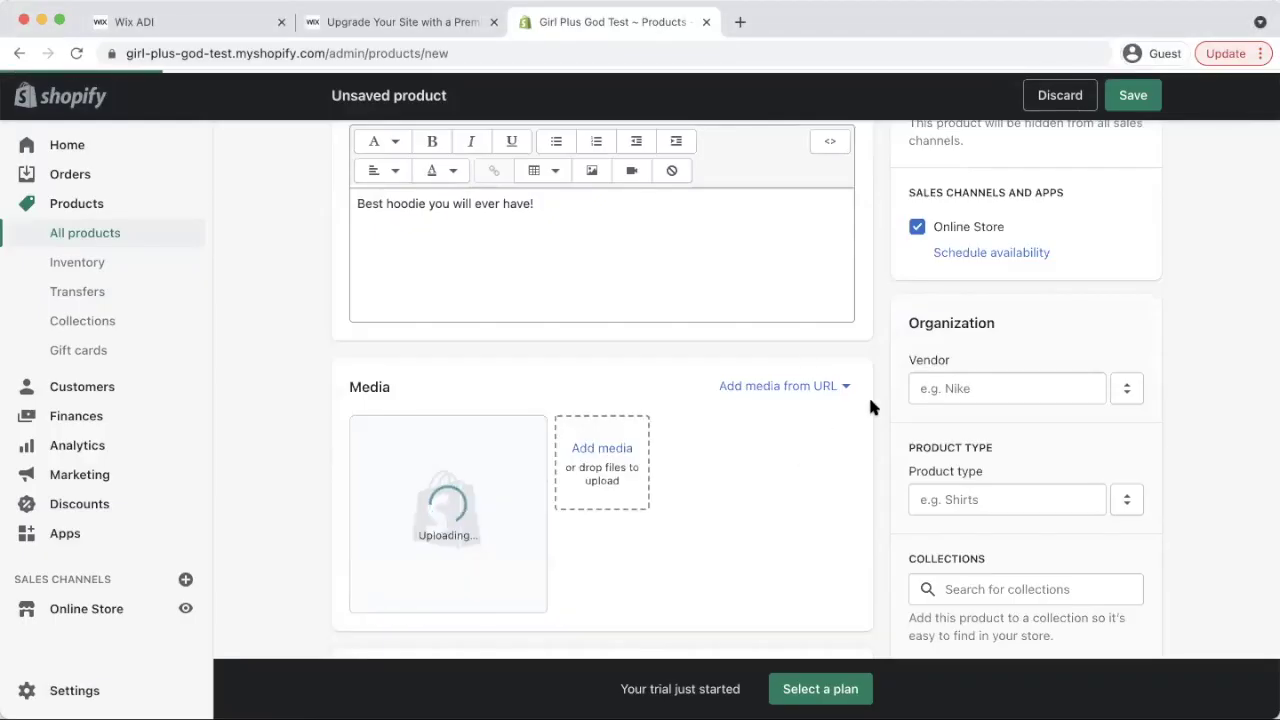
Set the hoodie's price to 50.00 and available stock to 5
{"action": "scroll", "coordinate": [869, 401], "scroll_direction": "down", "scroll_amount": 3}
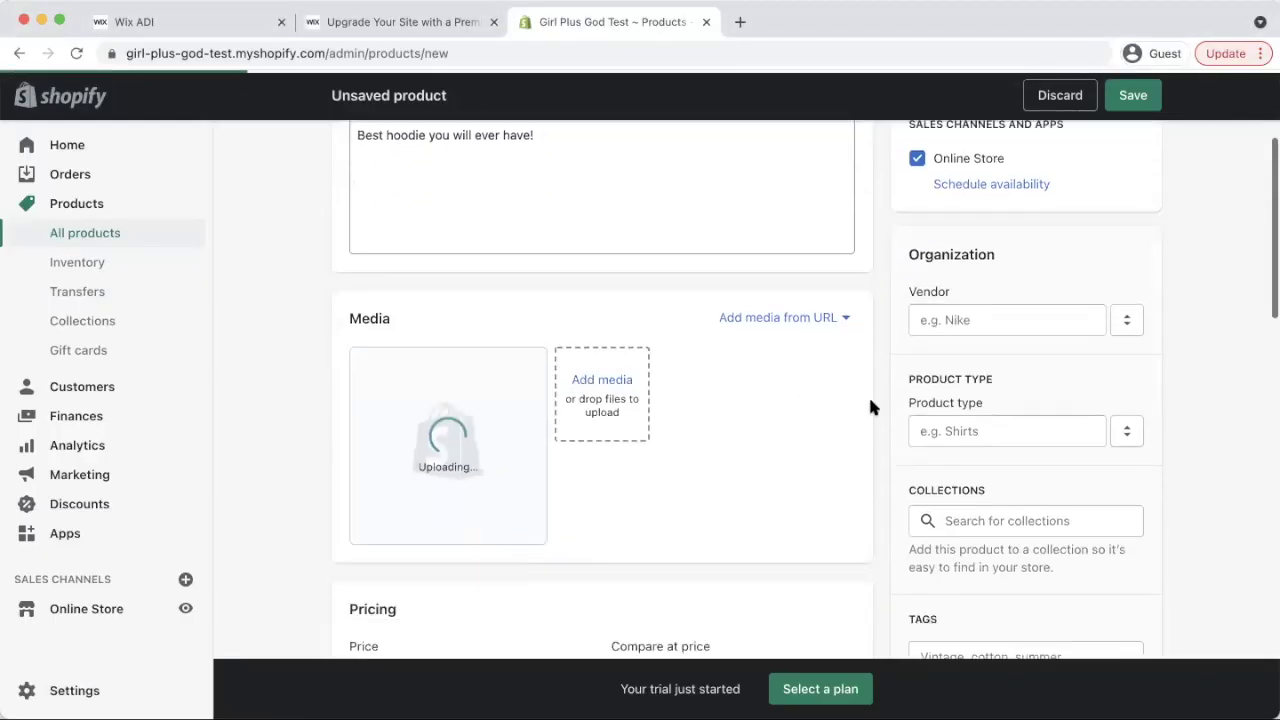
{"action": "scroll", "coordinate": [869, 401], "scroll_direction": "down", "scroll_amount": 2}
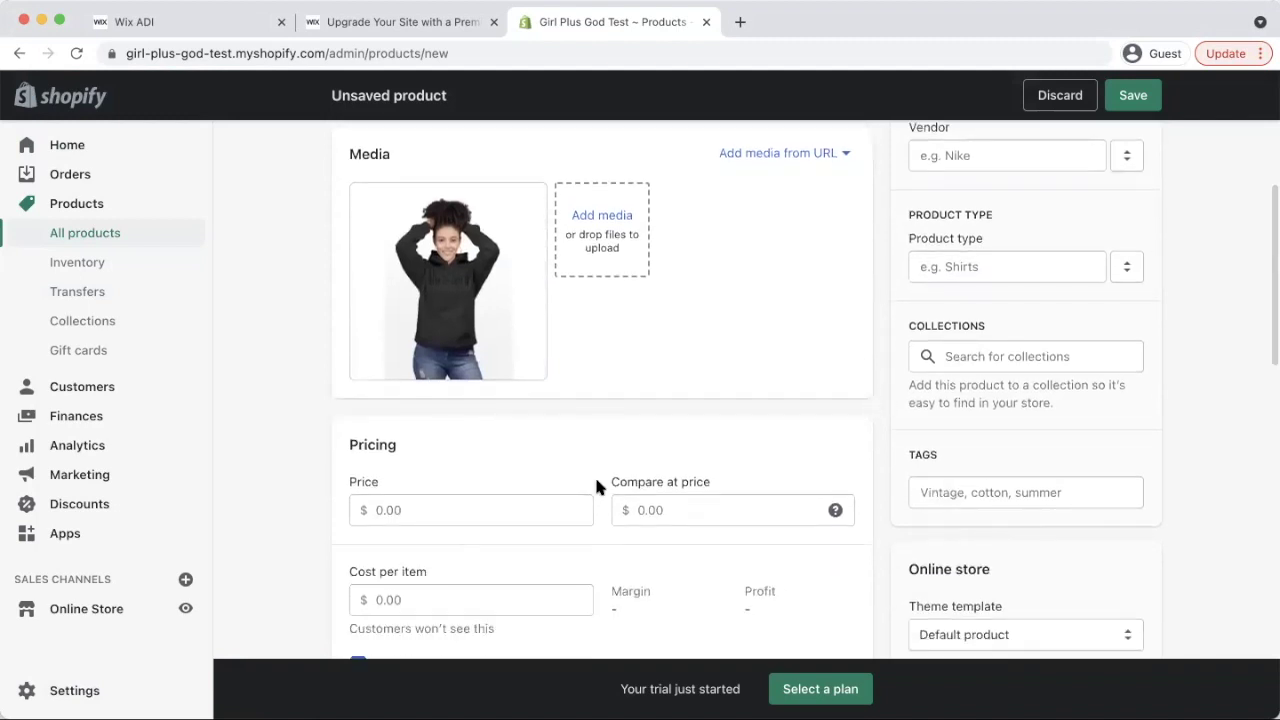
{"action": "left_click", "coordinate": [454, 517]}
{"action": "type", "text": "50"}
{"action": "key", "text": "Tab"}
{"action": "scroll", "coordinate": [550, 519], "scroll_direction": "down", "scroll_amount": 8}
{"action": "scroll", "coordinate": [600, 450], "scroll_direction": "down", "scroll_amount": 2}
{"action": "left_click", "coordinate": [463, 491]}
{"action": "type", "text": "5"}
{"action": "scroll", "coordinate": [630, 460], "scroll_direction": "down", "scroll_amount": 1}
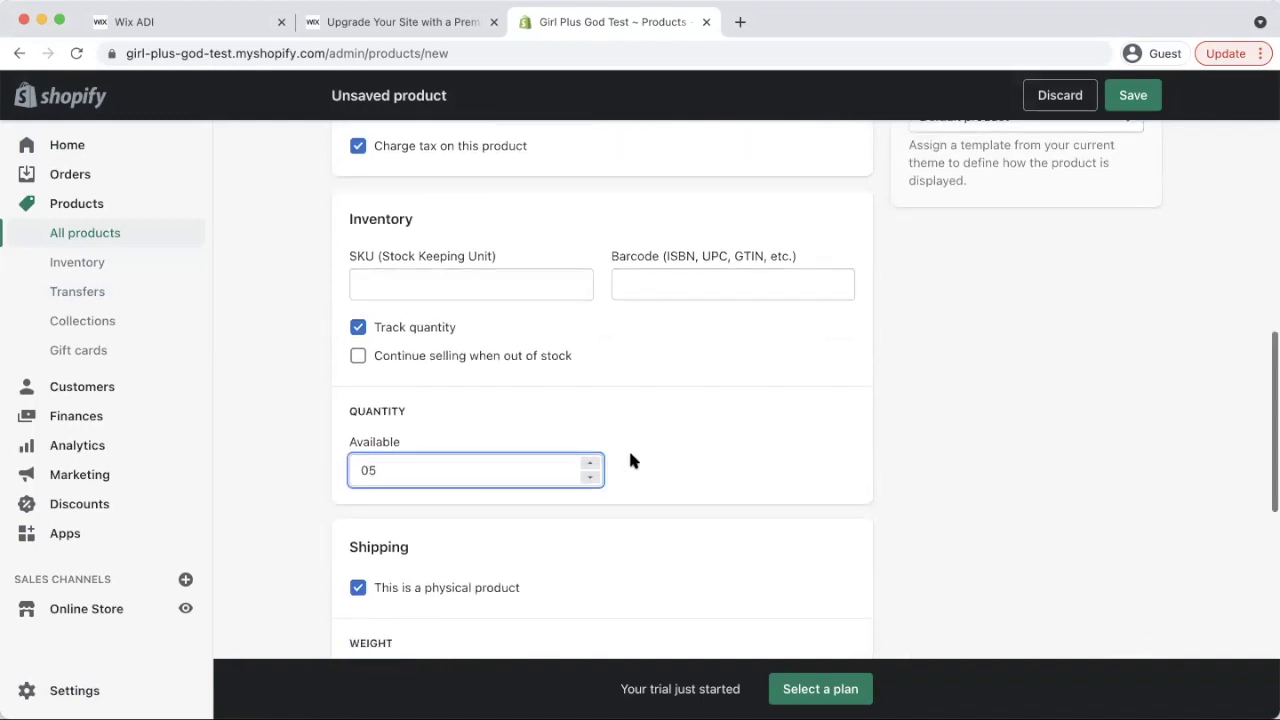
{"action": "double_click", "coordinate": [515, 461]}
{"action": "type", "text": "5"}
Give the hoodie SKU 1432 and a shipping weight of 1.2 lb
{"action": "left_click", "coordinate": [409, 286]}
{"action": "type", "text": "1432"}
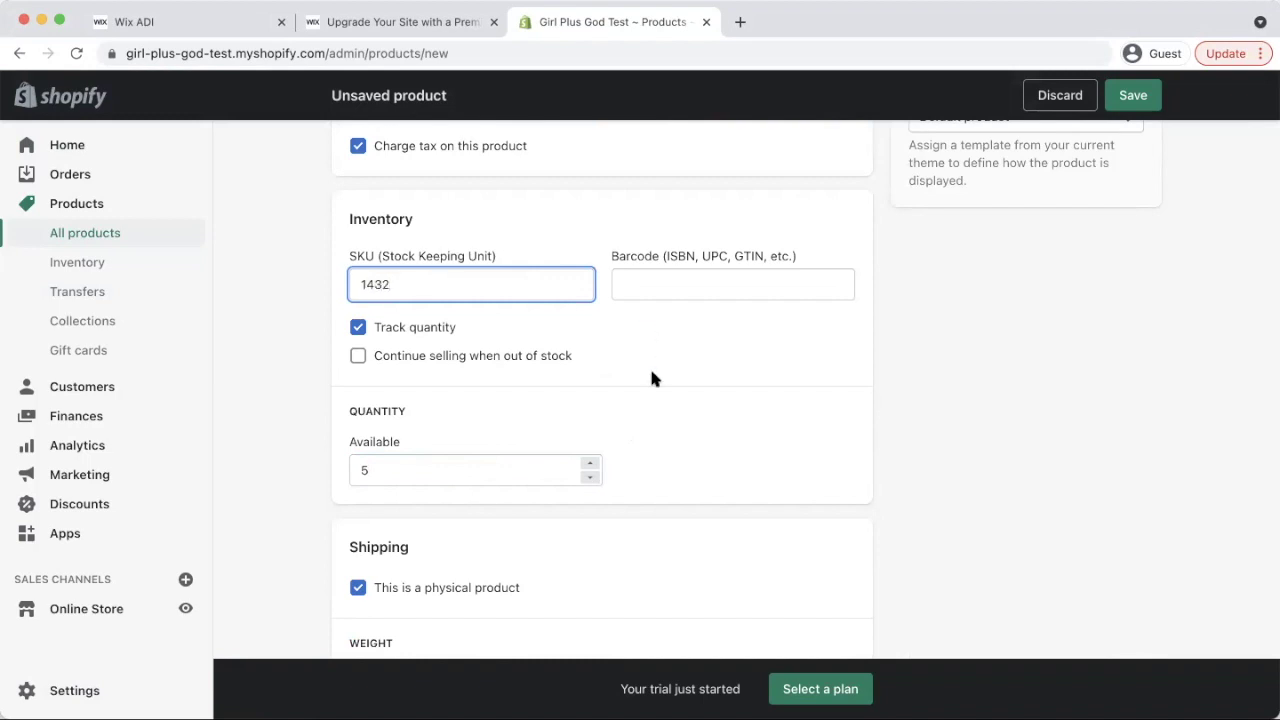
{"action": "scroll", "coordinate": [637, 400], "scroll_direction": "down", "scroll_amount": 6}
{"action": "left_click", "coordinate": [421, 382]}
{"action": "type", "text": "1.2"}
{"action": "left_click", "coordinate": [599, 388]}
{"action": "scroll", "coordinate": [624, 415], "scroll_direction": "down", "scroll_amount": 5}
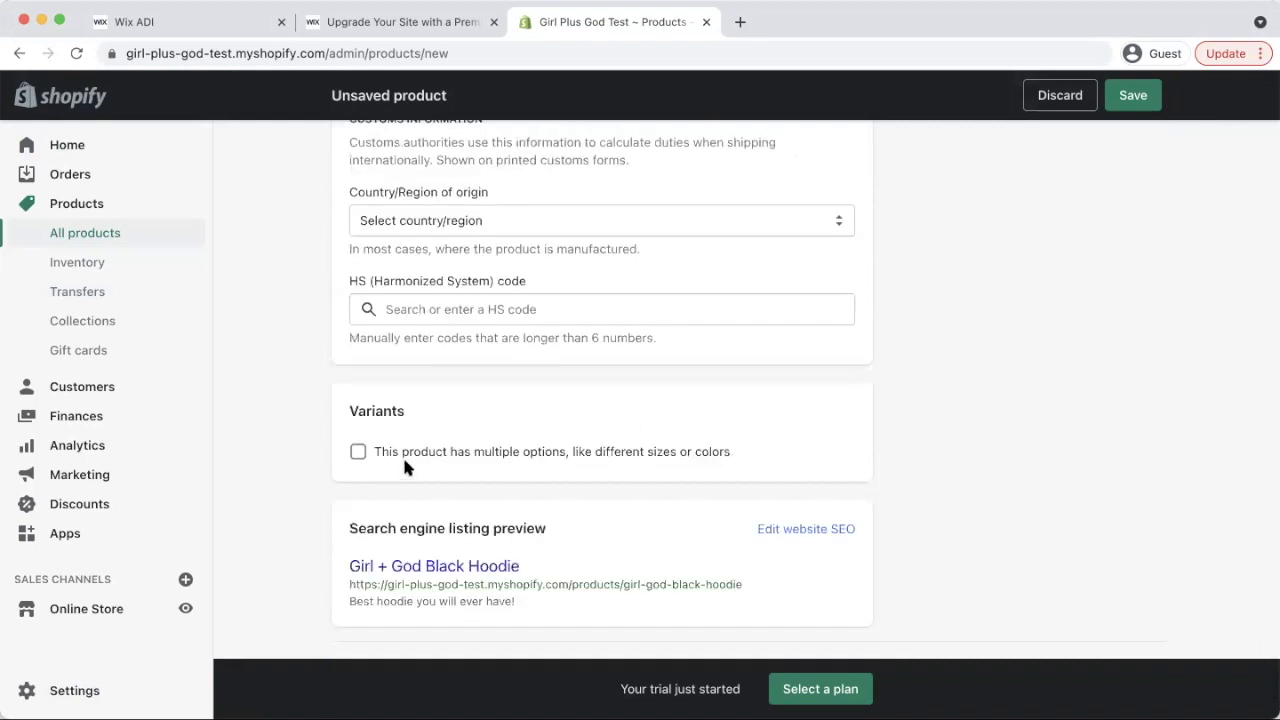
Add a Size option with values Small, Medium, Large, X-Large, 2X-Large and 3X-Large
{"action": "left_click", "coordinate": [358, 451]}
{"action": "scroll", "coordinate": [525, 462], "scroll_direction": "down", "scroll_amount": 2}
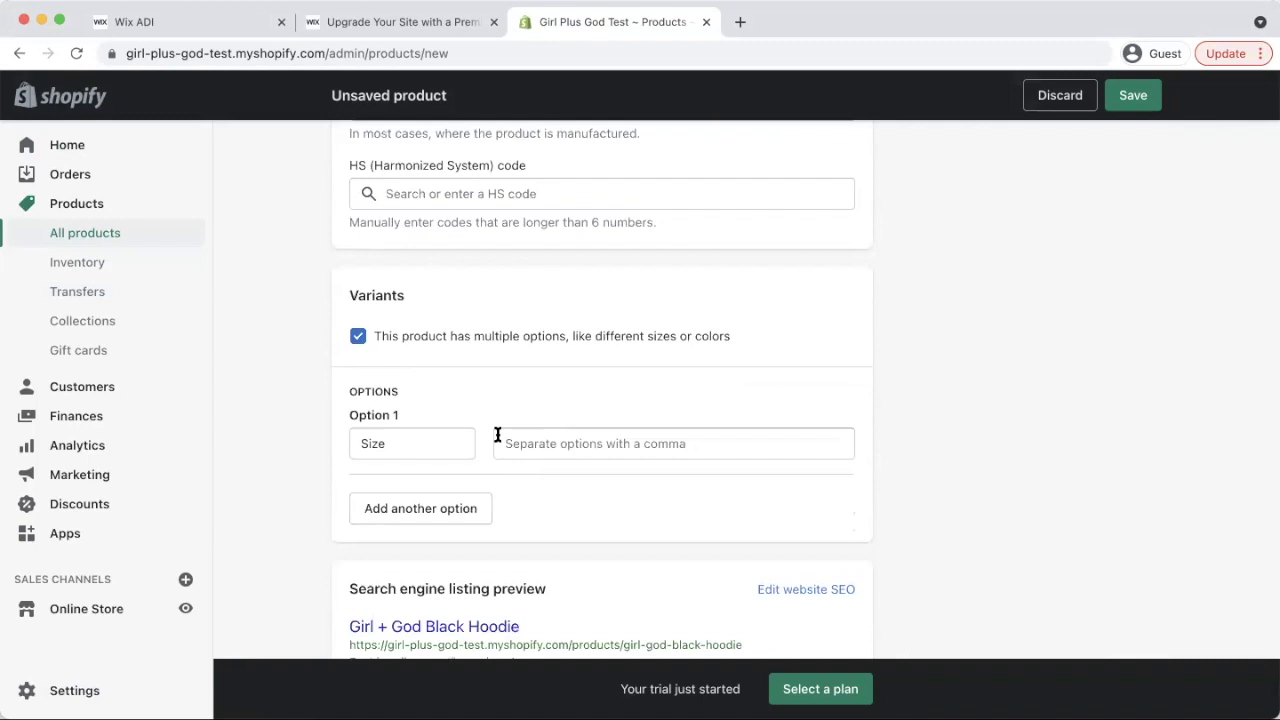
{"action": "left_click", "coordinate": [554, 452]}
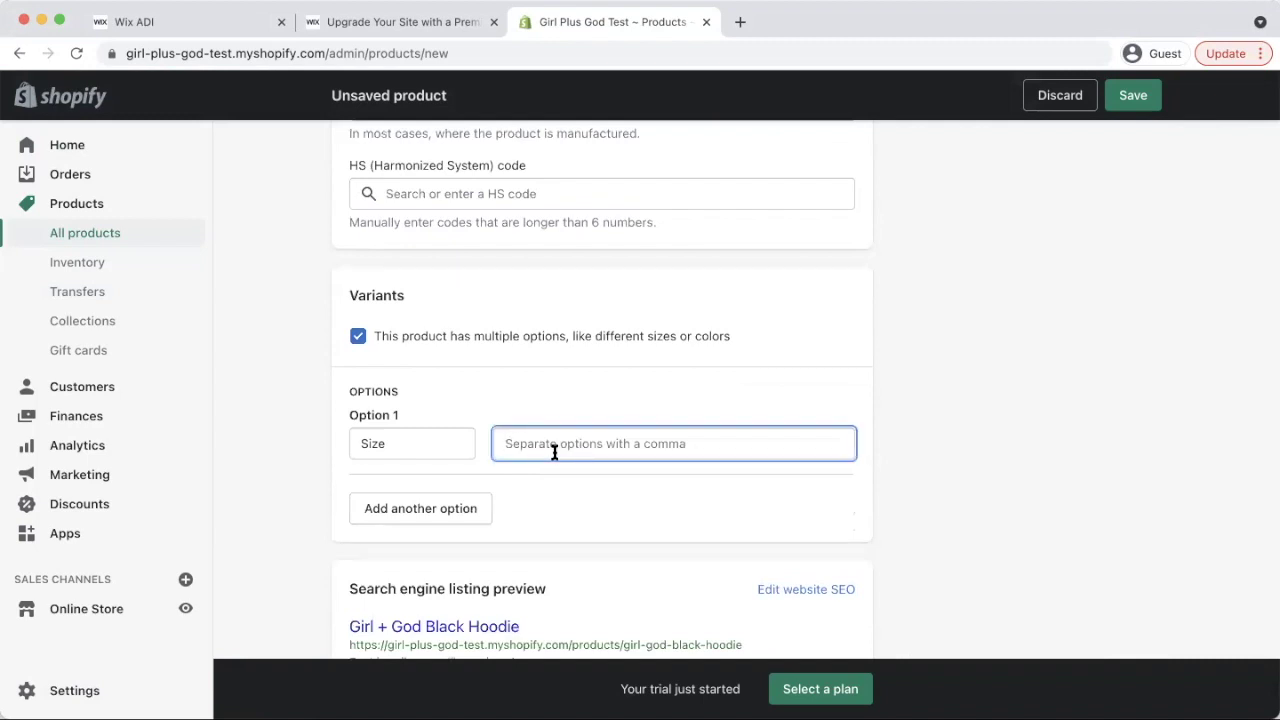
{"action": "type", "text": "Small"}
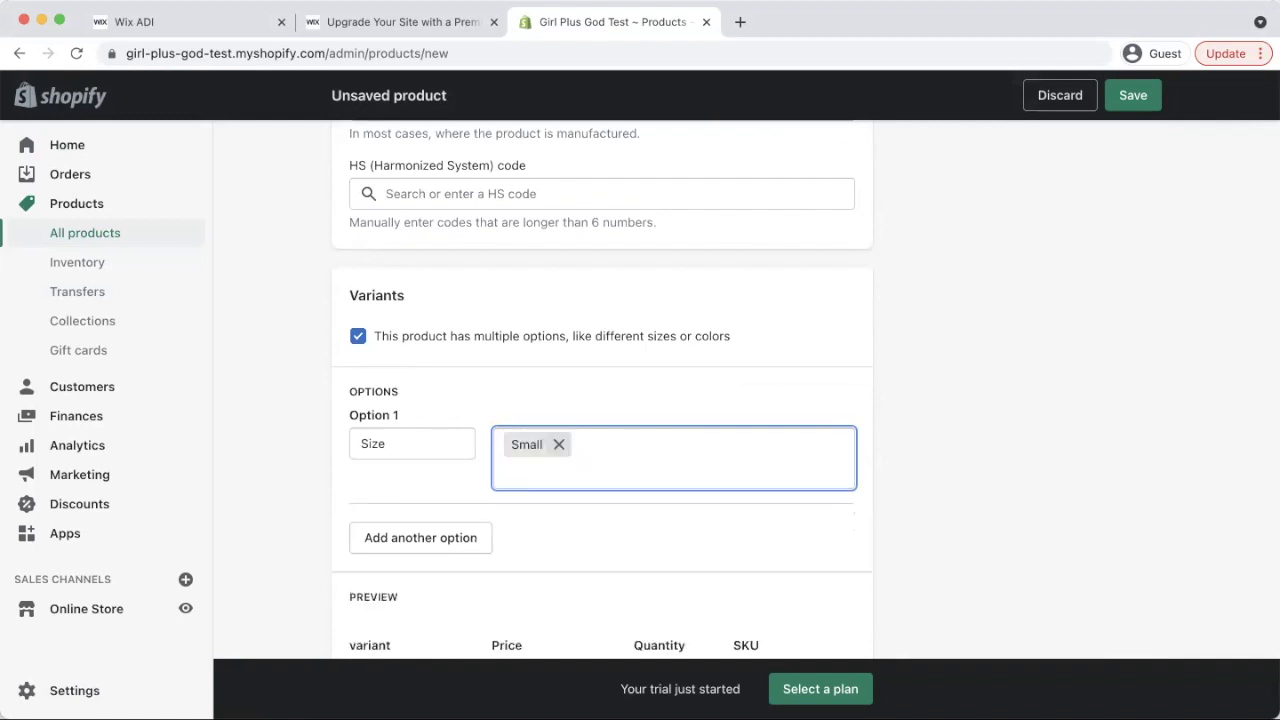
{"action": "type", "text": ",Medium"}
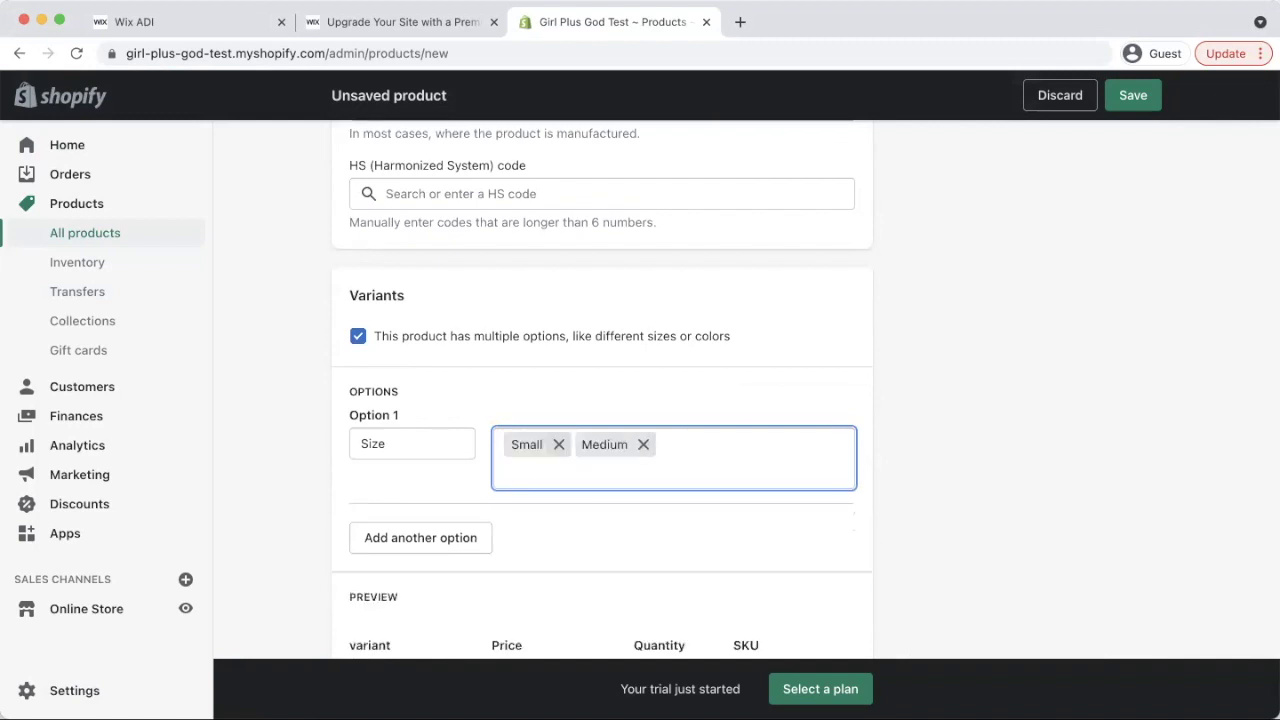
{"action": "type", "text": ",Large,"}
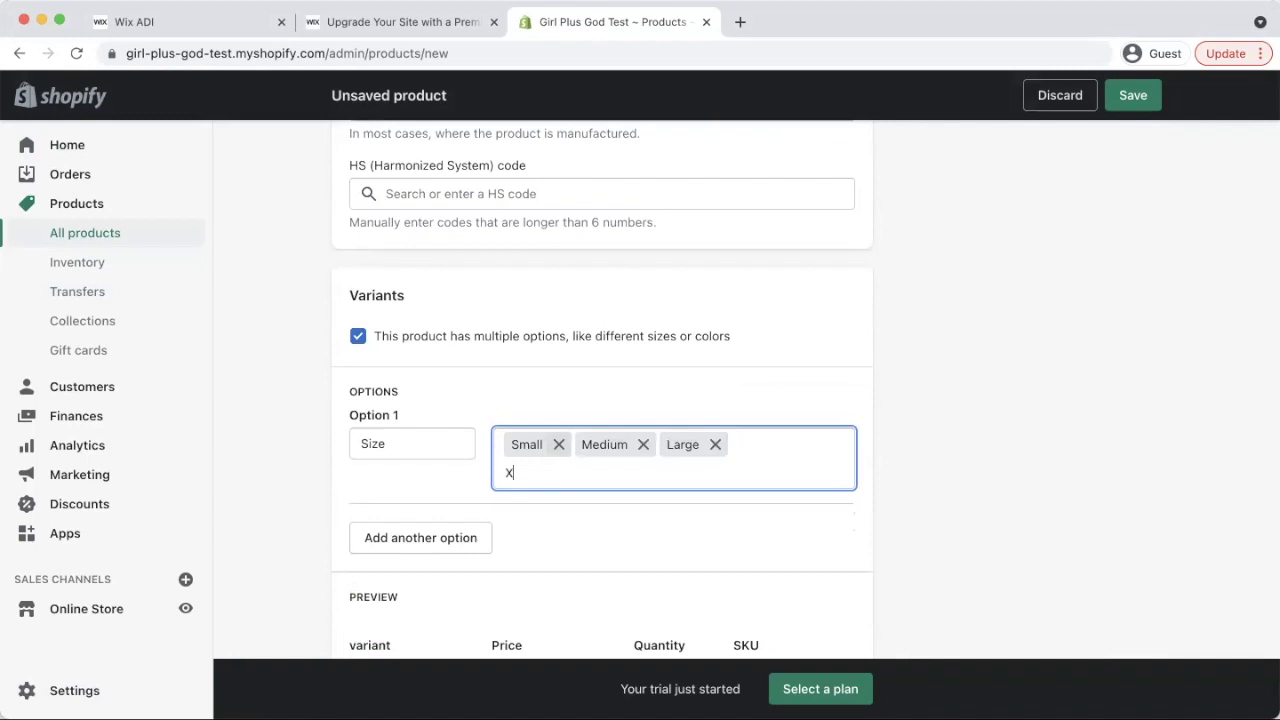
{"action": "type", "text": "X-large"}
{"action": "key", "text": "BackSpace"}
{"action": "key", "text": "BackSpace"}
{"action": "key", "text": "BackSpace"}
{"action": "key", "text": "BackSpace"}
{"action": "type", "text": "Large"}
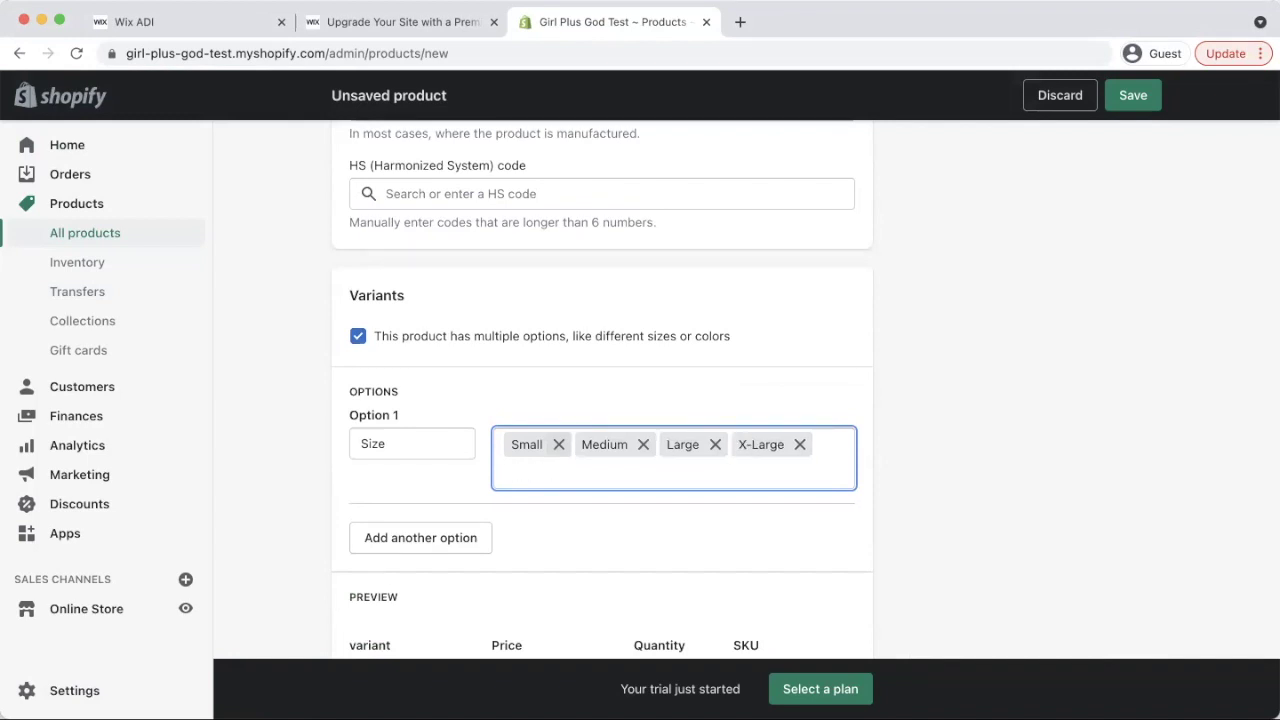
{"action": "type", "text": ",2X-Large,"}
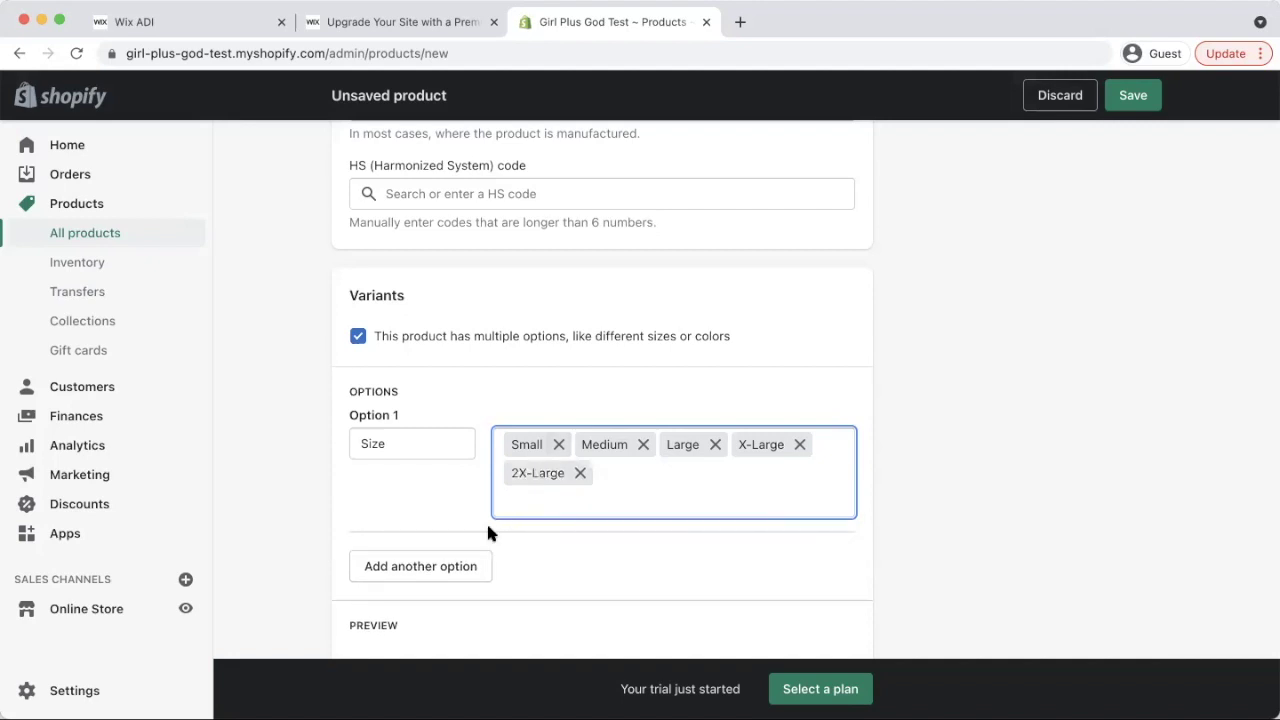
{"action": "scroll", "coordinate": [488, 530], "scroll_direction": "down", "scroll_amount": 1}
{"action": "type", "text": "3X-"}
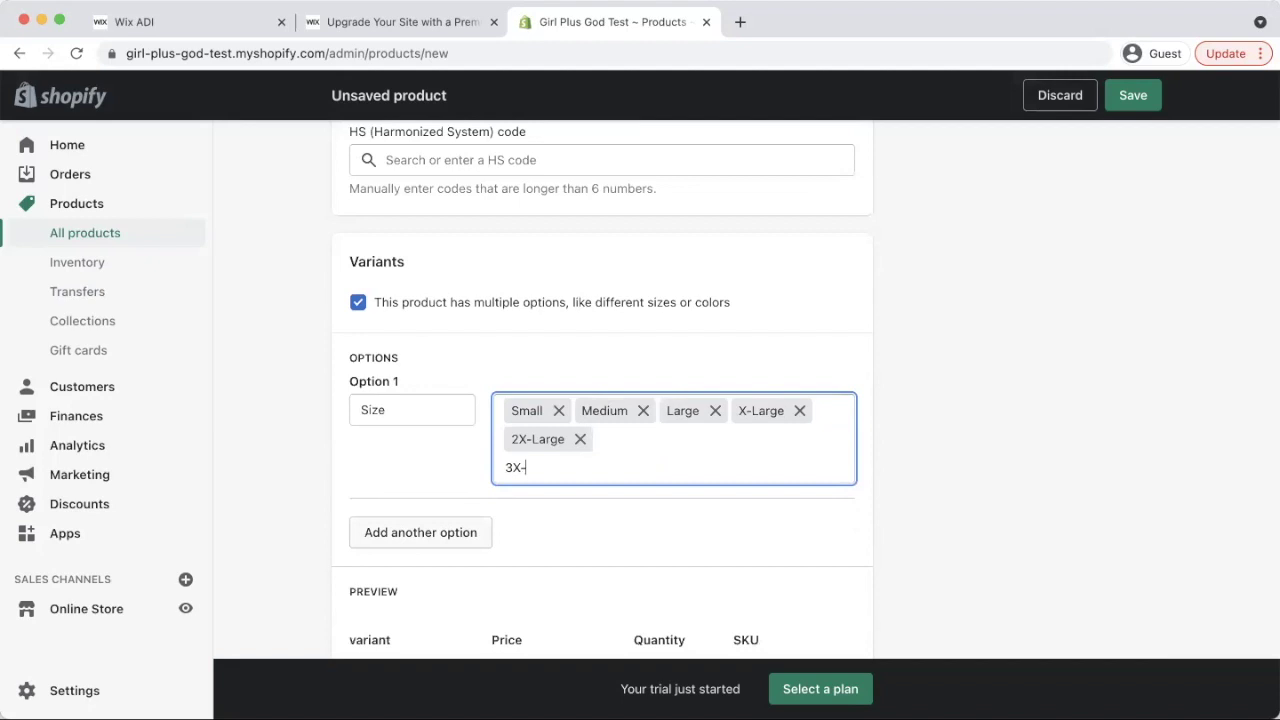
{"action": "type", "text": "Large"}
Add a Color option with value 'Black on Black' and remove the extra Material option
{"action": "left_click", "coordinate": [422, 535]}
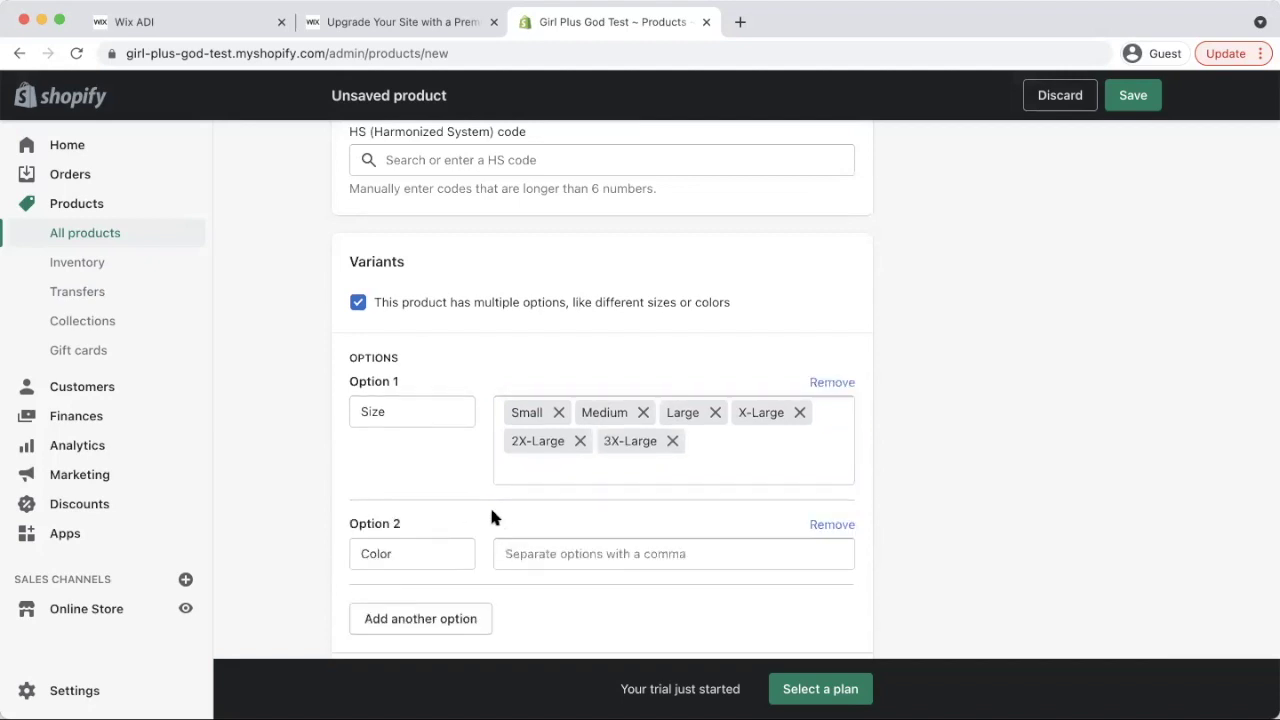
{"action": "scroll", "coordinate": [490, 515], "scroll_direction": "down", "scroll_amount": 1}
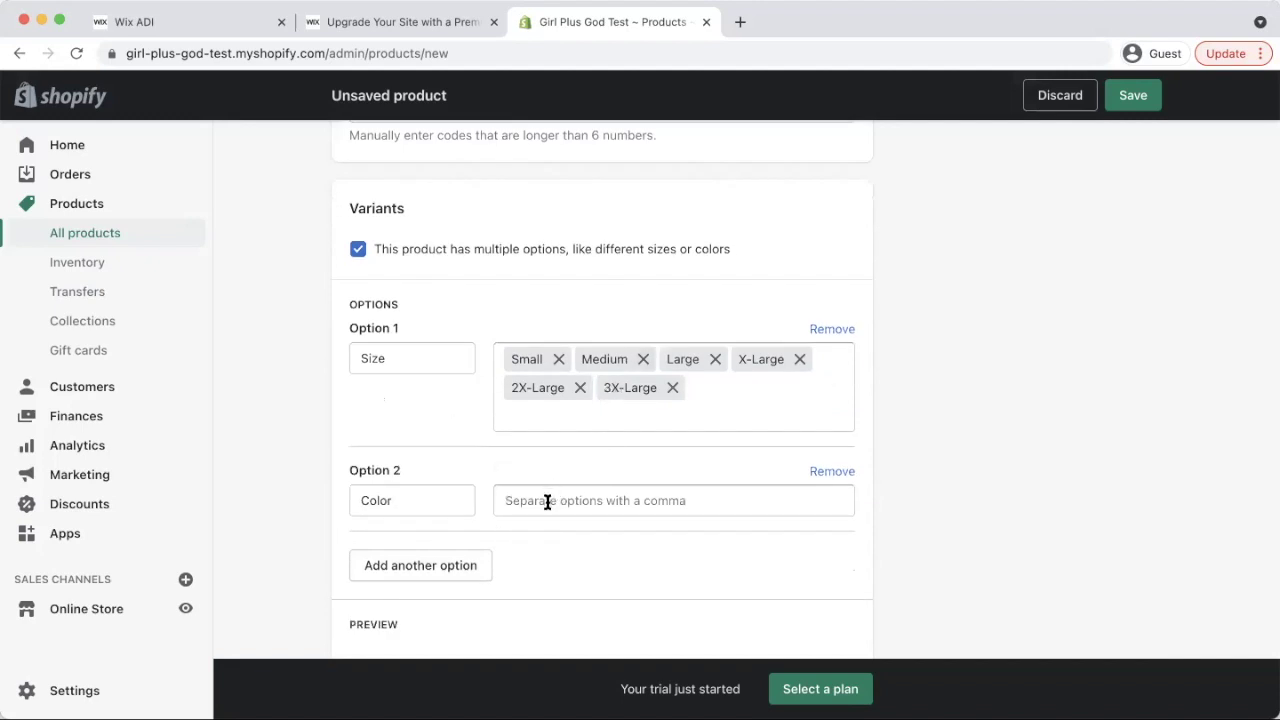
{"action": "left_click", "coordinate": [548, 500]}
{"action": "type", "text": "Black"}
{"action": "key", "text": "BackSpace"}
{"action": "type", "text": "ck on Black"}
{"action": "left_click", "coordinate": [594, 556]}
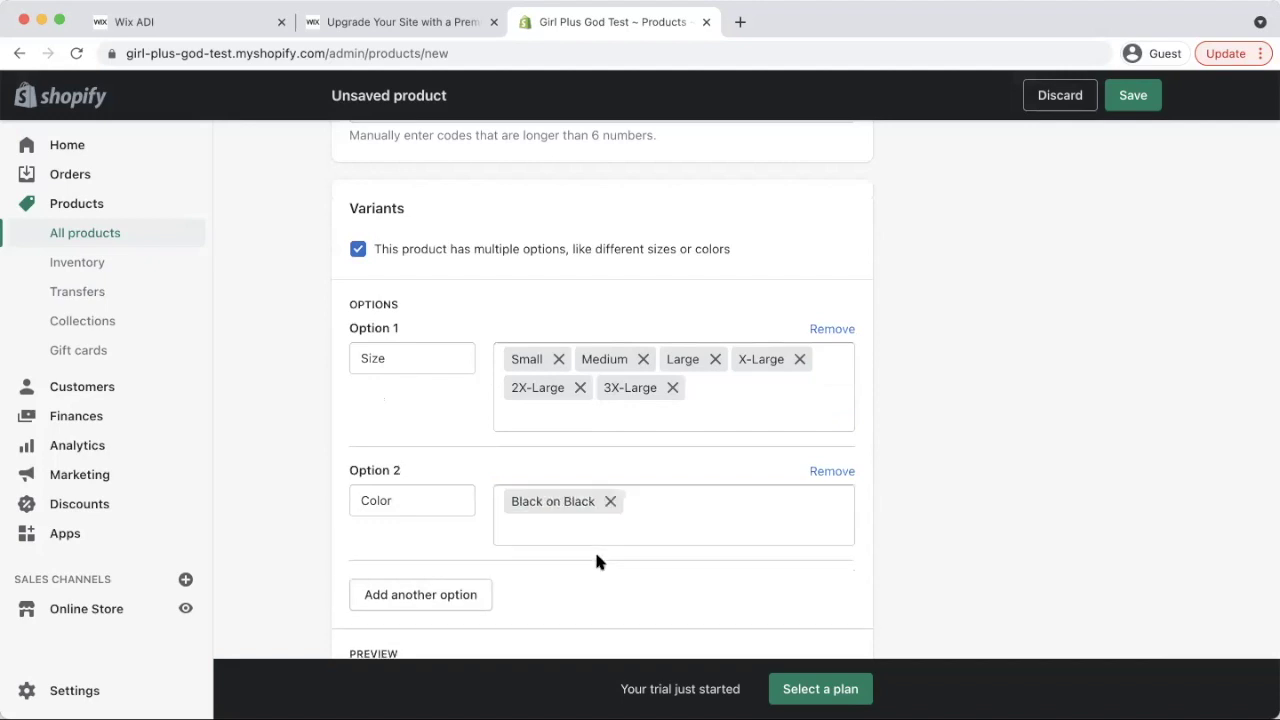
{"action": "scroll", "coordinate": [540, 545], "scroll_direction": "down", "scroll_amount": 1}
{"action": "left_click", "coordinate": [437, 540]}
{"action": "scroll", "coordinate": [500, 545], "scroll_direction": "down", "scroll_amount": 1}
{"action": "left_click", "coordinate": [834, 443]}
{"action": "scroll", "coordinate": [640, 460], "scroll_direction": "down", "scroll_amount": 1}
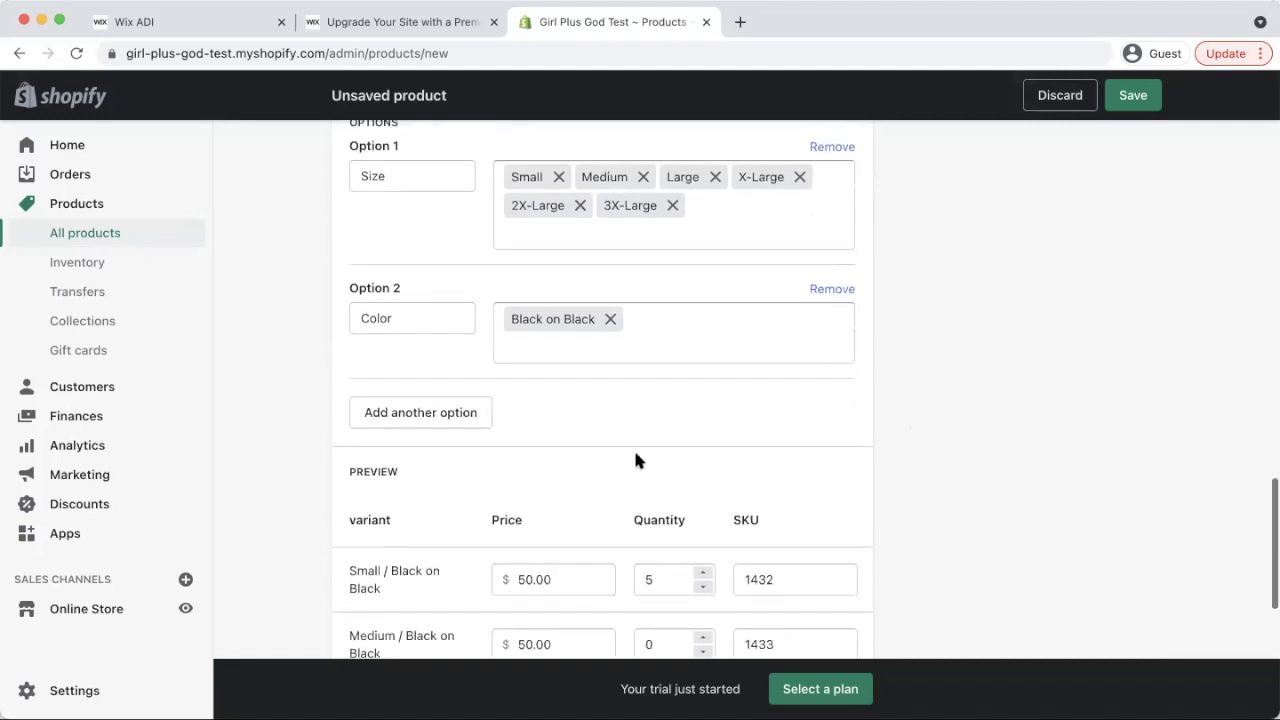
{"action": "scroll", "coordinate": [545, 450], "scroll_direction": "down", "scroll_amount": 4}
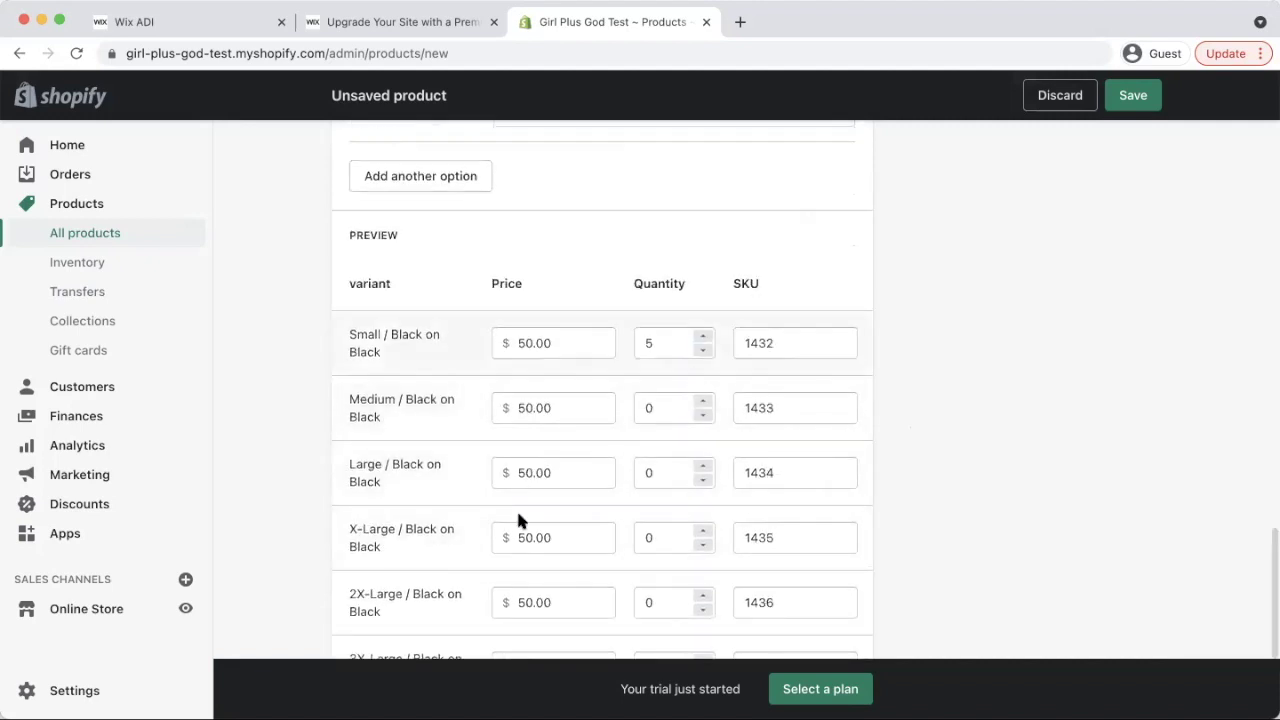
{"action": "scroll", "coordinate": [596, 378], "scroll_direction": "down", "scroll_amount": 6}
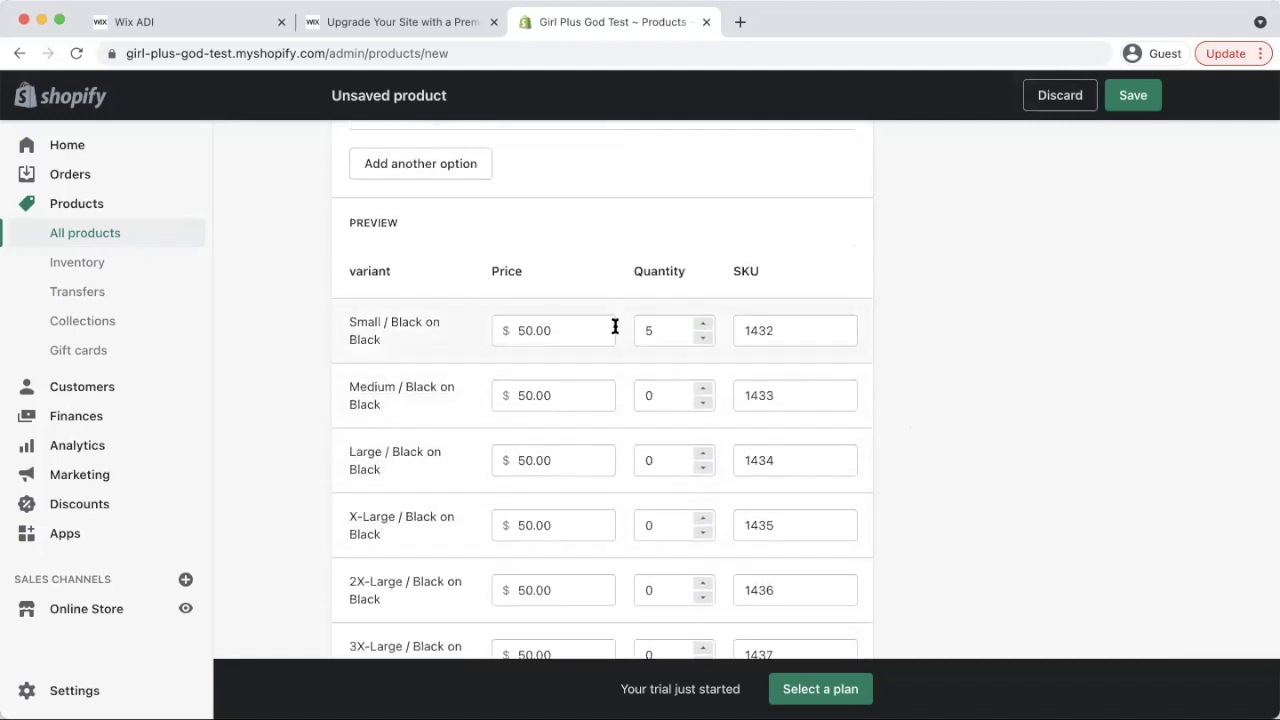
{"action": "scroll", "coordinate": [760, 577], "scroll_direction": "up", "scroll_amount": 20}
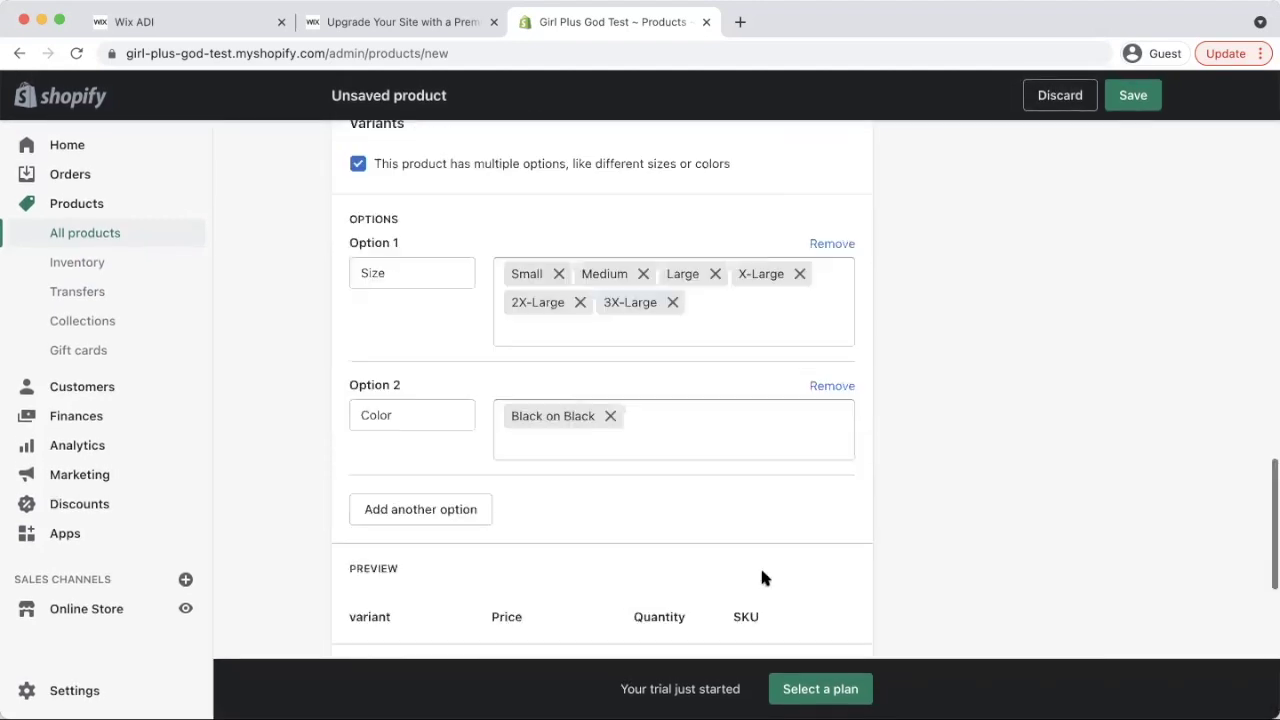
Tag the hoodie God, hoodie and winter
{"action": "scroll", "coordinate": [913, 399], "scroll_direction": "up", "scroll_amount": 1}
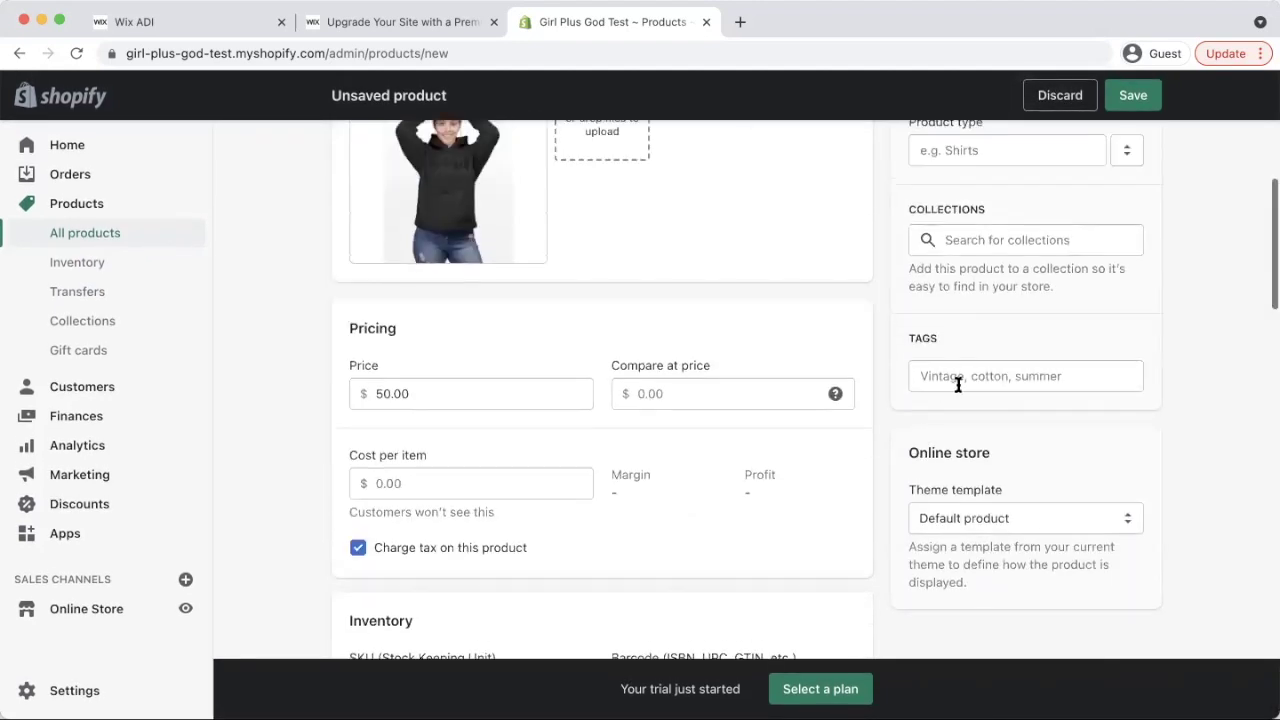
{"action": "left_click", "coordinate": [965, 375]}
{"action": "type", "text": "God"}
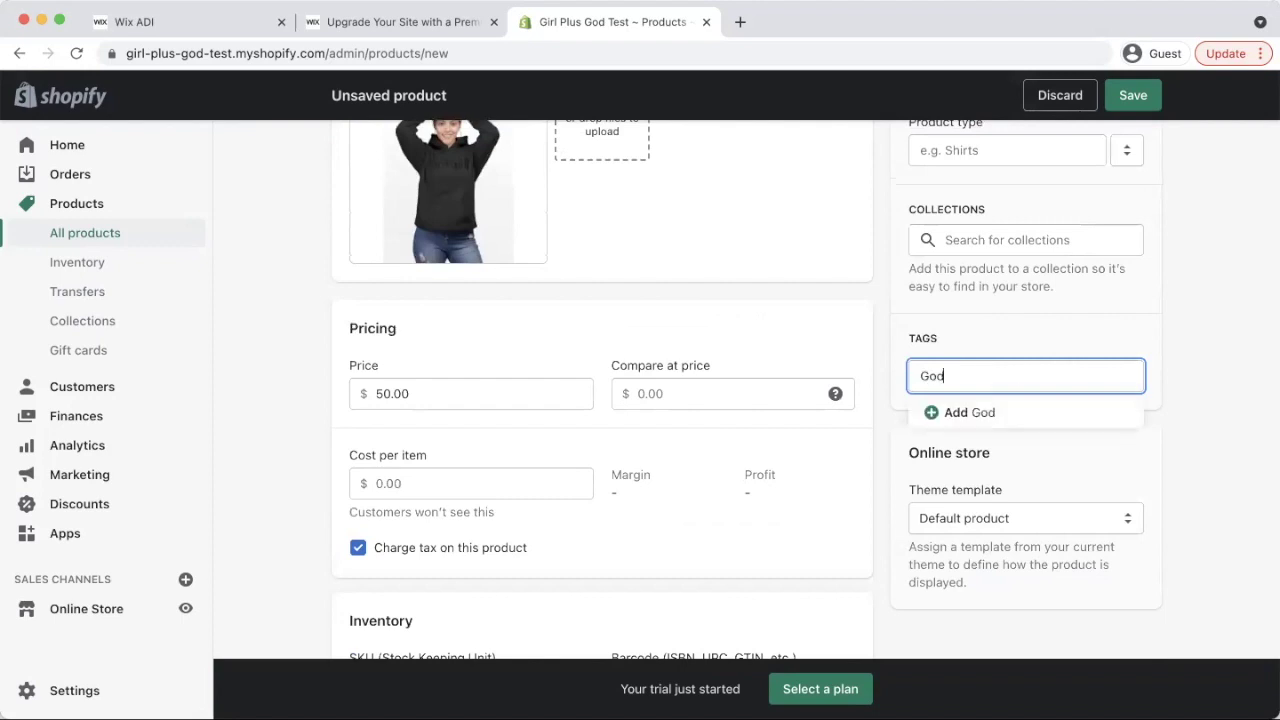
{"action": "key", "text": "Return"}
{"action": "type", "text": "hoddie"}
{"action": "key", "text": "Return"}
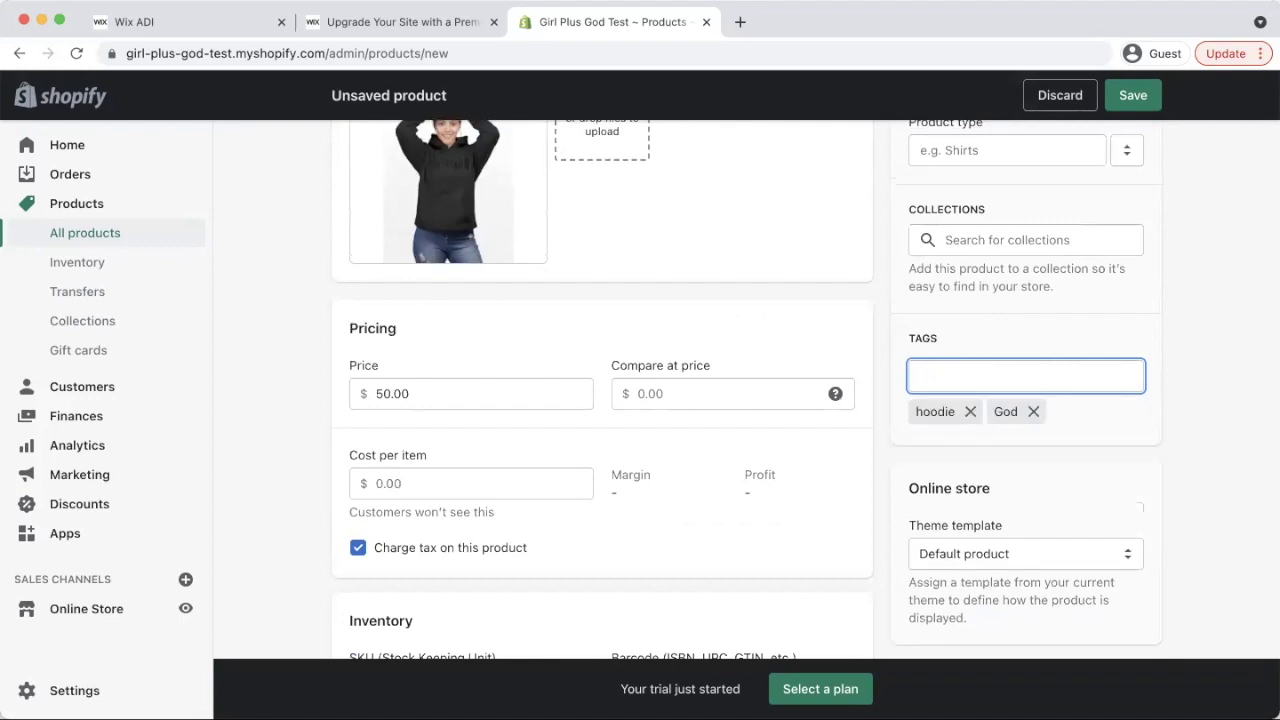
{"action": "type", "text": "winter"}
{"action": "key", "text": "Return"}
Add the hoodie to the Home page collection
{"action": "scroll", "coordinate": [973, 305], "scroll_direction": "up", "scroll_amount": 3}
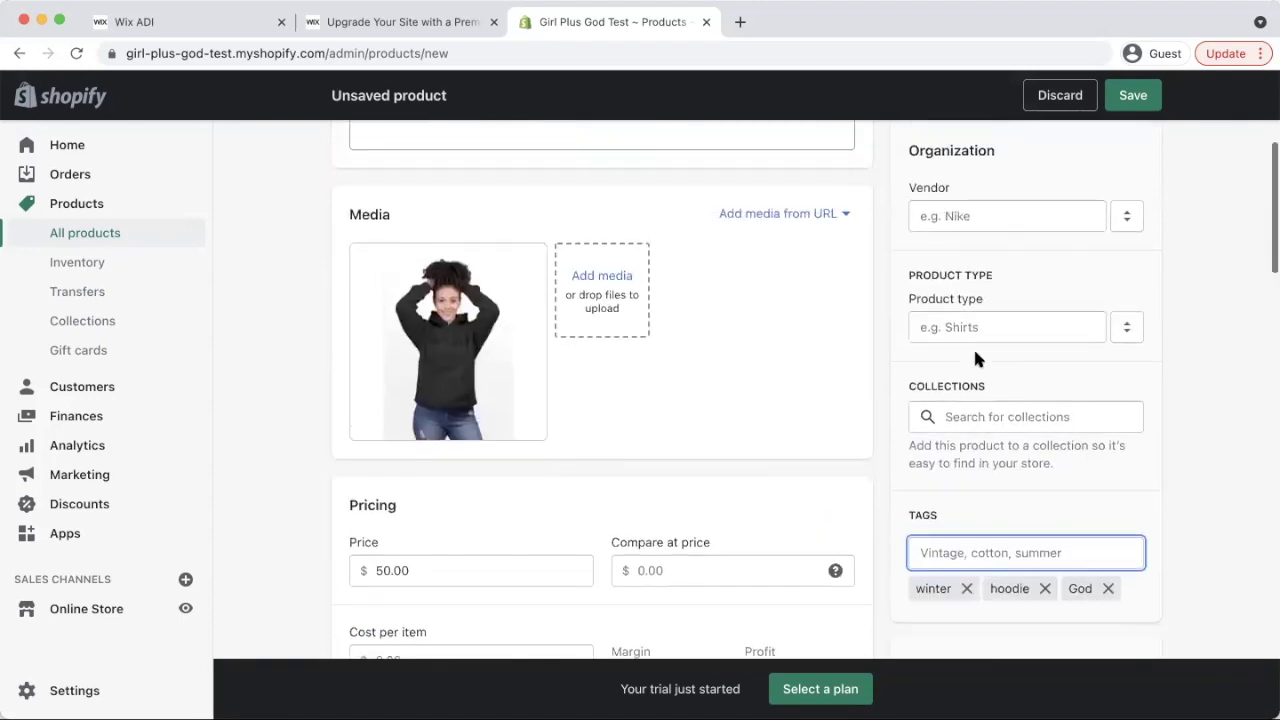
{"action": "left_click", "coordinate": [981, 414]}
{"action": "left_click", "coordinate": [931, 454]}
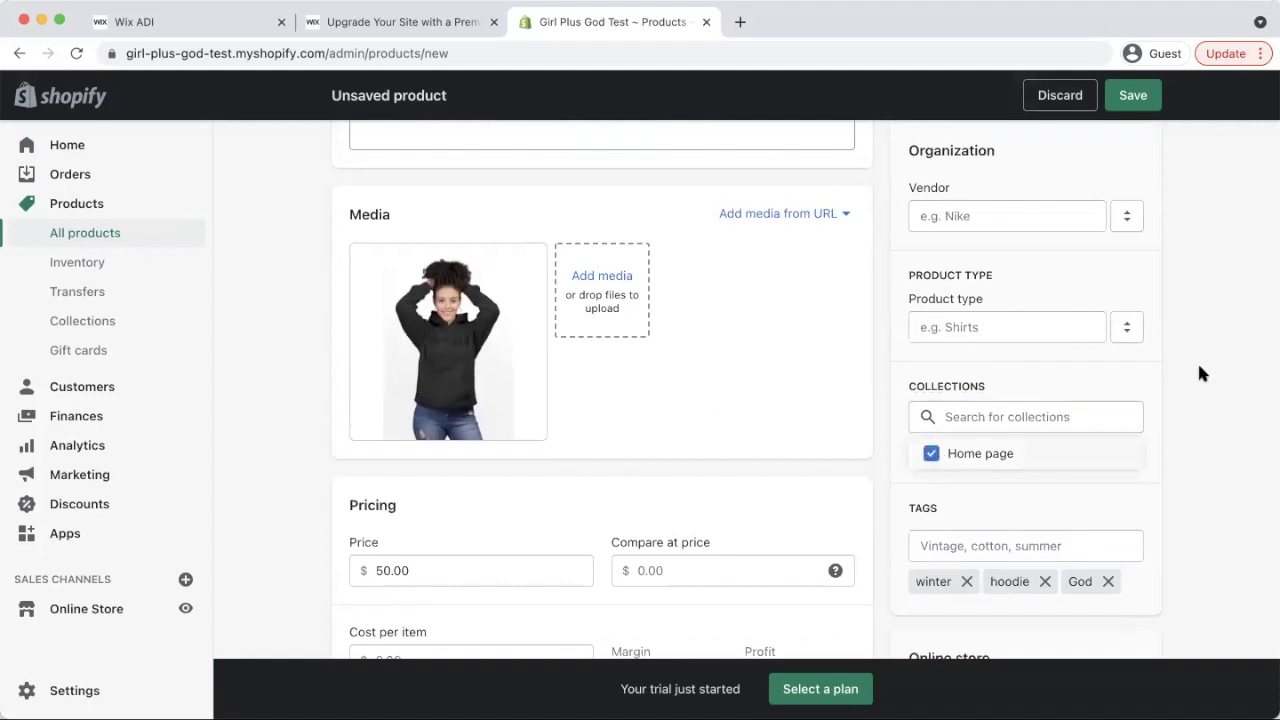
{"action": "left_click", "coordinate": [1192, 366]}
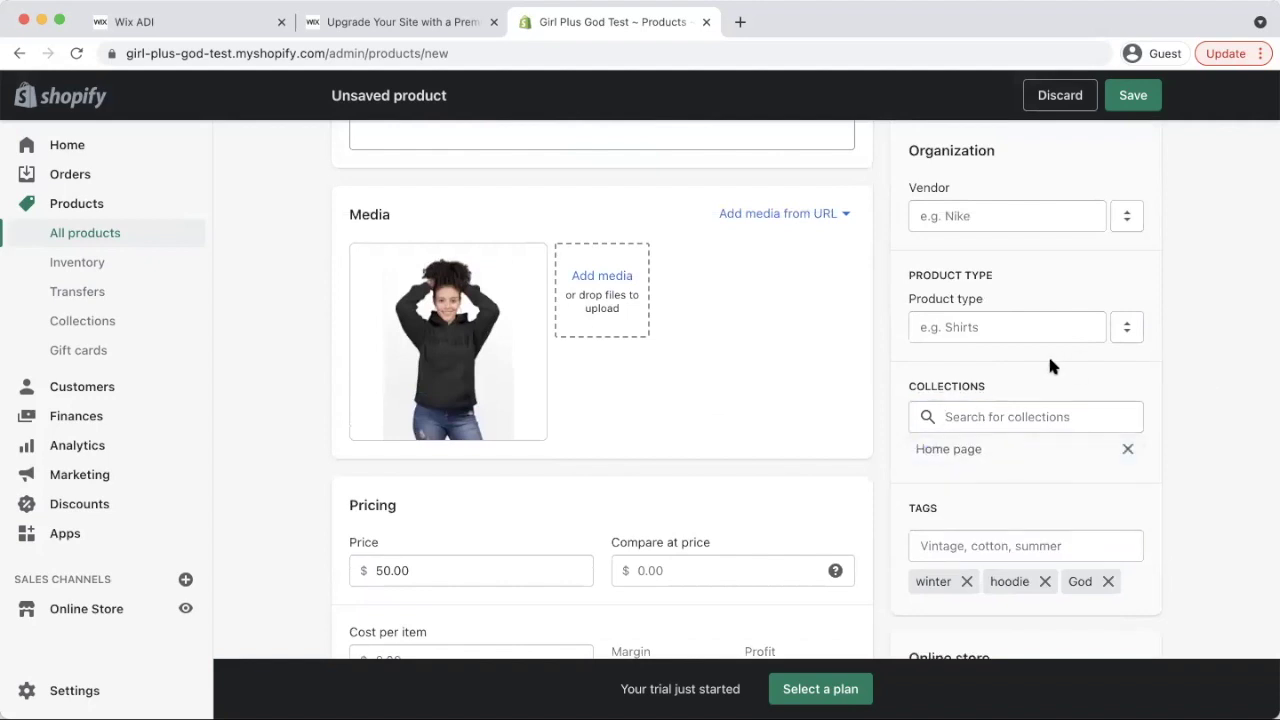
Set product type to Hoodie and vendor to Girl + God
{"action": "left_click", "coordinate": [991, 335]}
{"action": "type", "text": "Hoodie"}
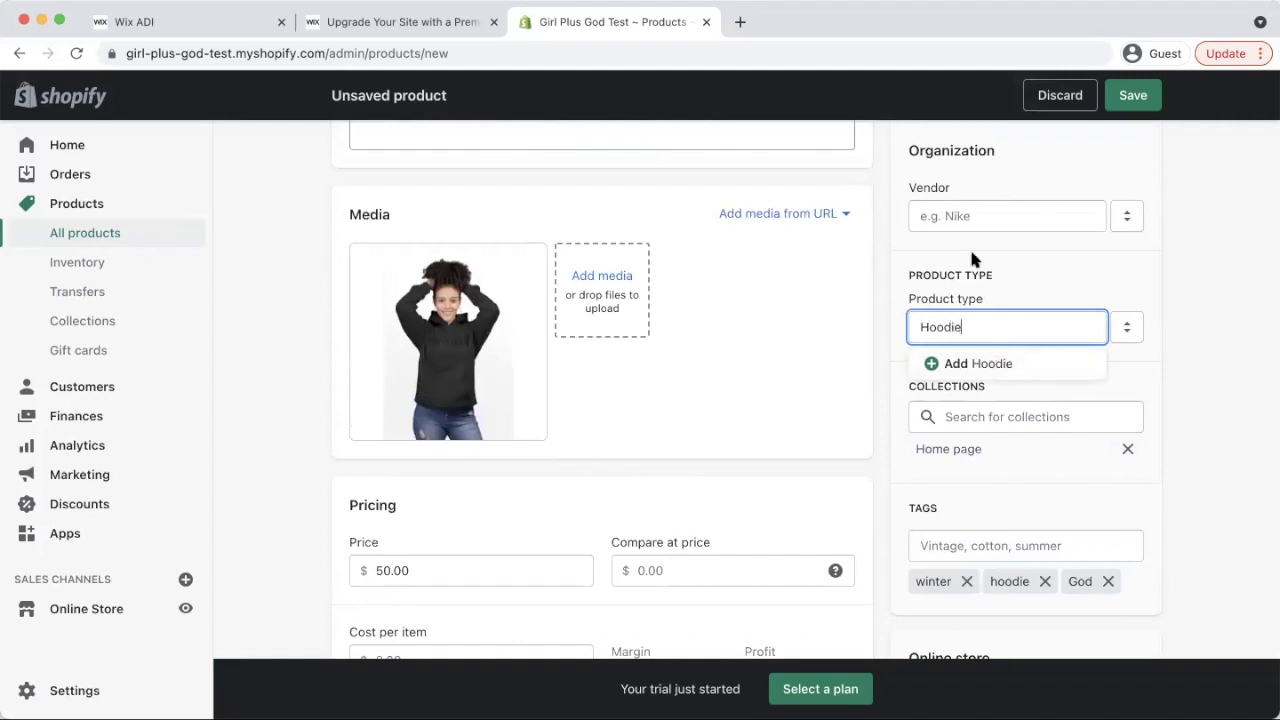
{"action": "left_click", "coordinate": [975, 364]}
{"action": "left_click", "coordinate": [989, 206]}
{"action": "type", "text": "Girl + God"}
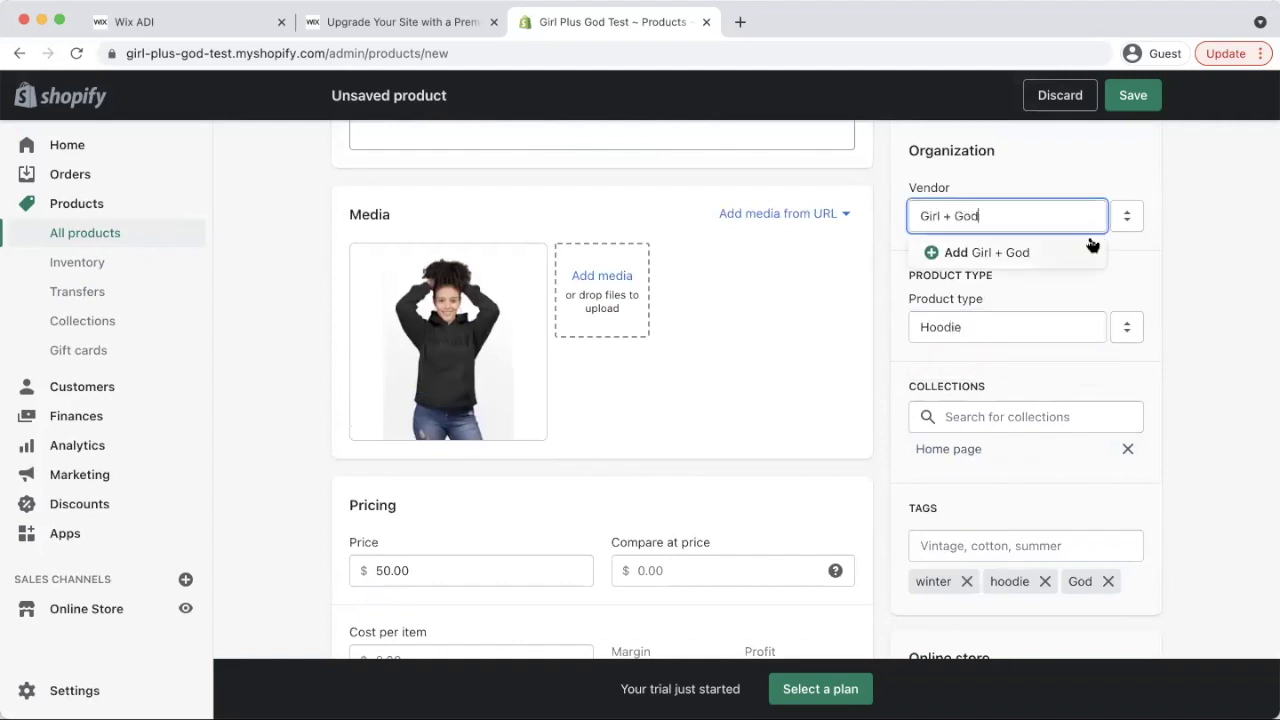
{"action": "left_click", "coordinate": [1011, 250]}
{"action": "scroll", "coordinate": [1137, 263], "scroll_direction": "up", "scroll_amount": 5}
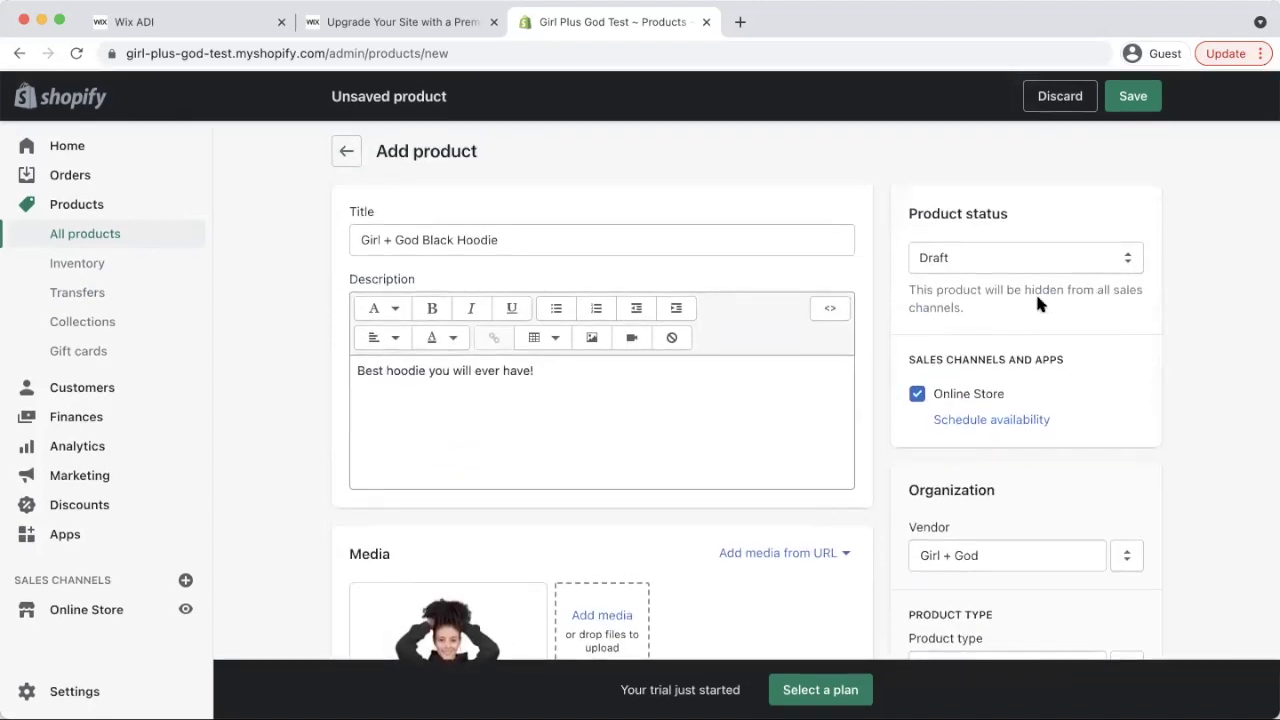
Set the Girl + God Black Hoodie's status to Active, save it, and return to store setup
{"action": "left_click", "coordinate": [1005, 248]}
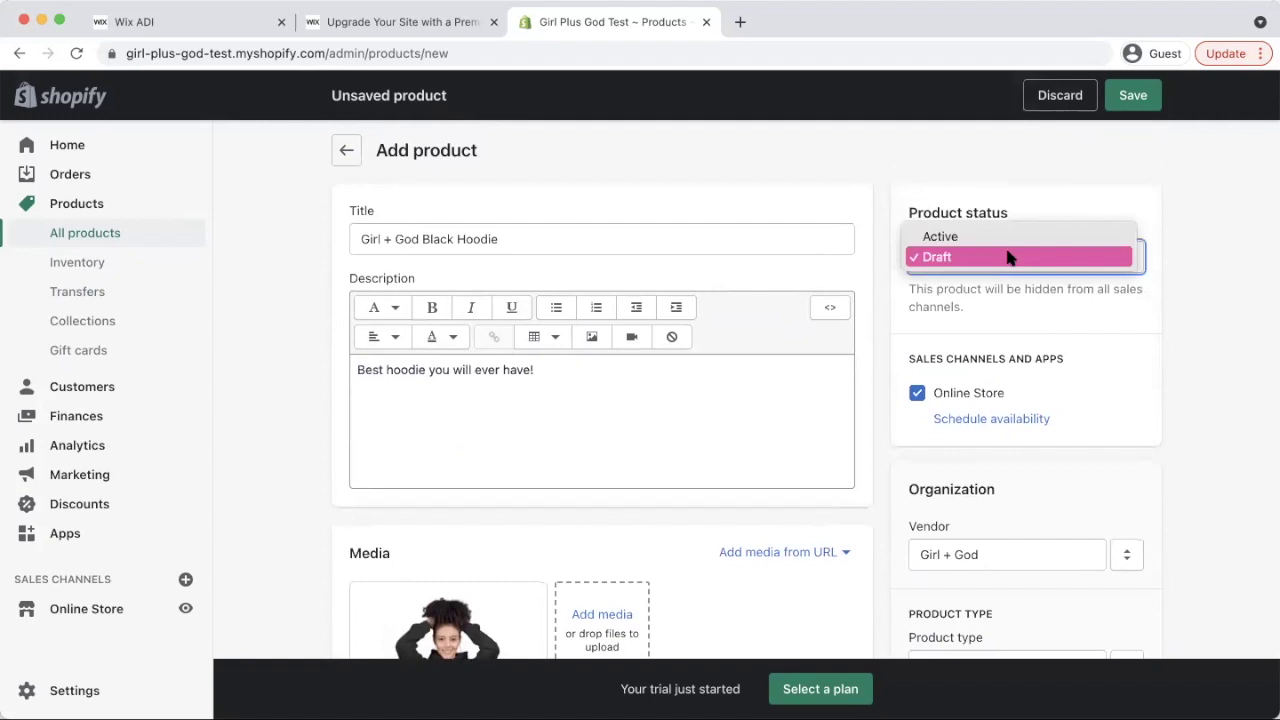
{"action": "left_click", "coordinate": [999, 231]}
{"action": "scroll", "coordinate": [902, 381], "scroll_direction": "down", "scroll_amount": 1}
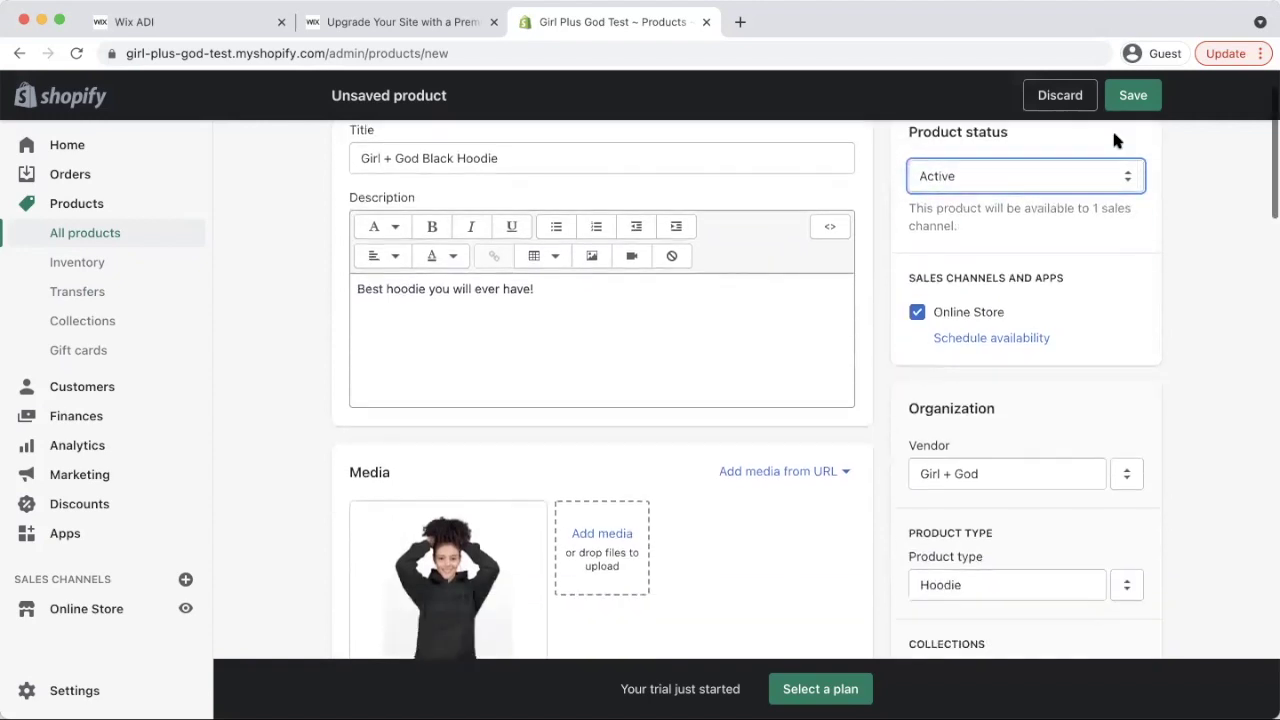
{"action": "left_click", "coordinate": [1133, 95]}
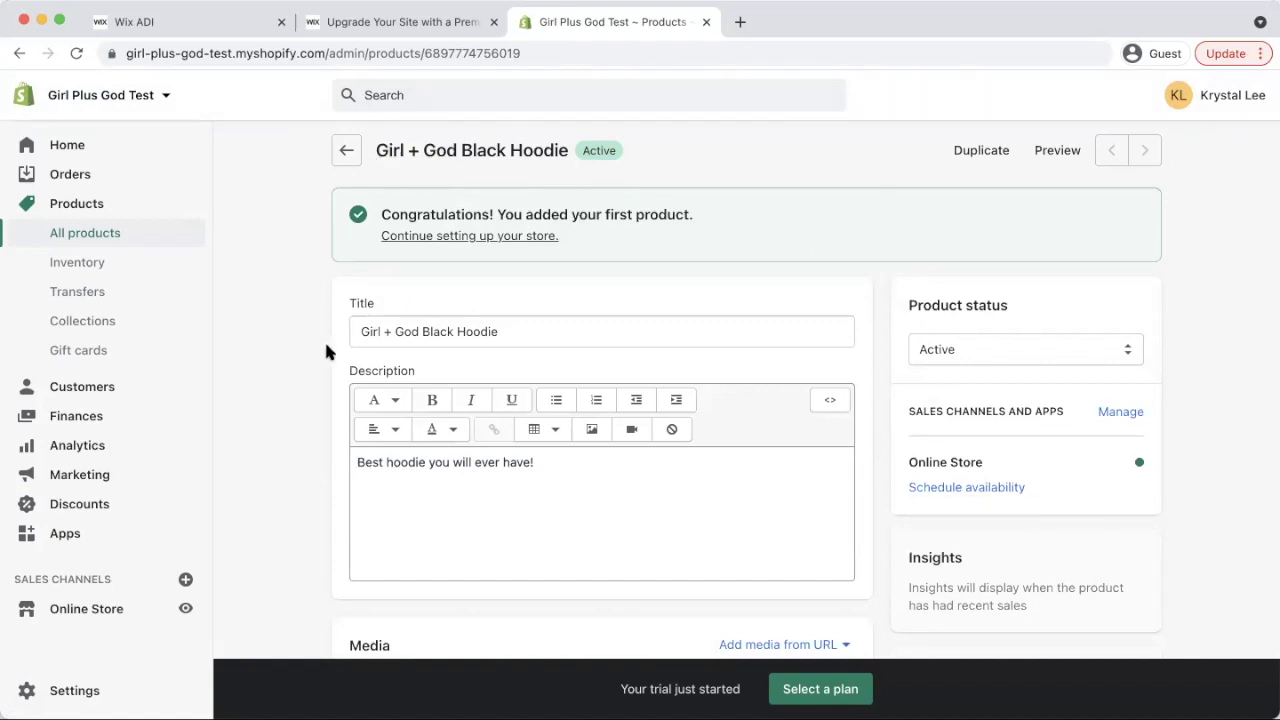
{"action": "left_click", "coordinate": [456, 238]}
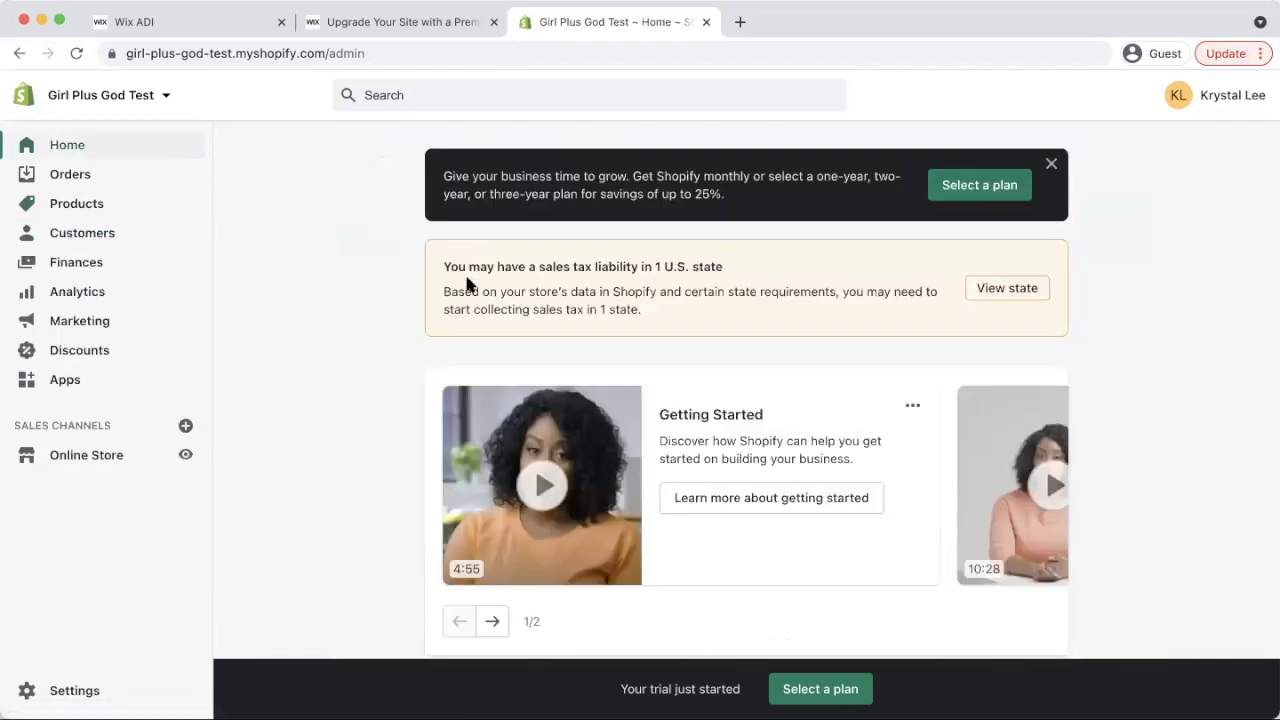
Find 'Design your online store' on admin home and launch Update home page in the theme editor
{"action": "scroll", "coordinate": [714, 286], "scroll_direction": "down", "scroll_amount": 4}
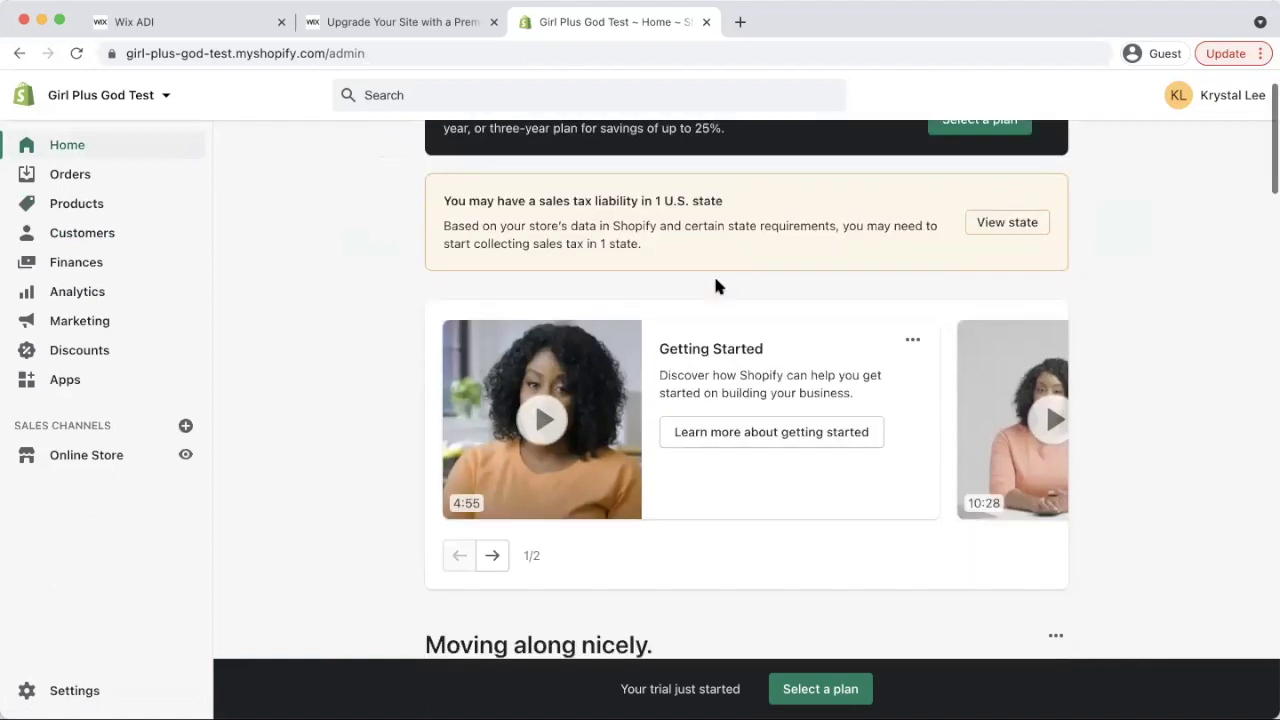
{"action": "scroll", "coordinate": [706, 323], "scroll_direction": "up", "scroll_amount": 3}
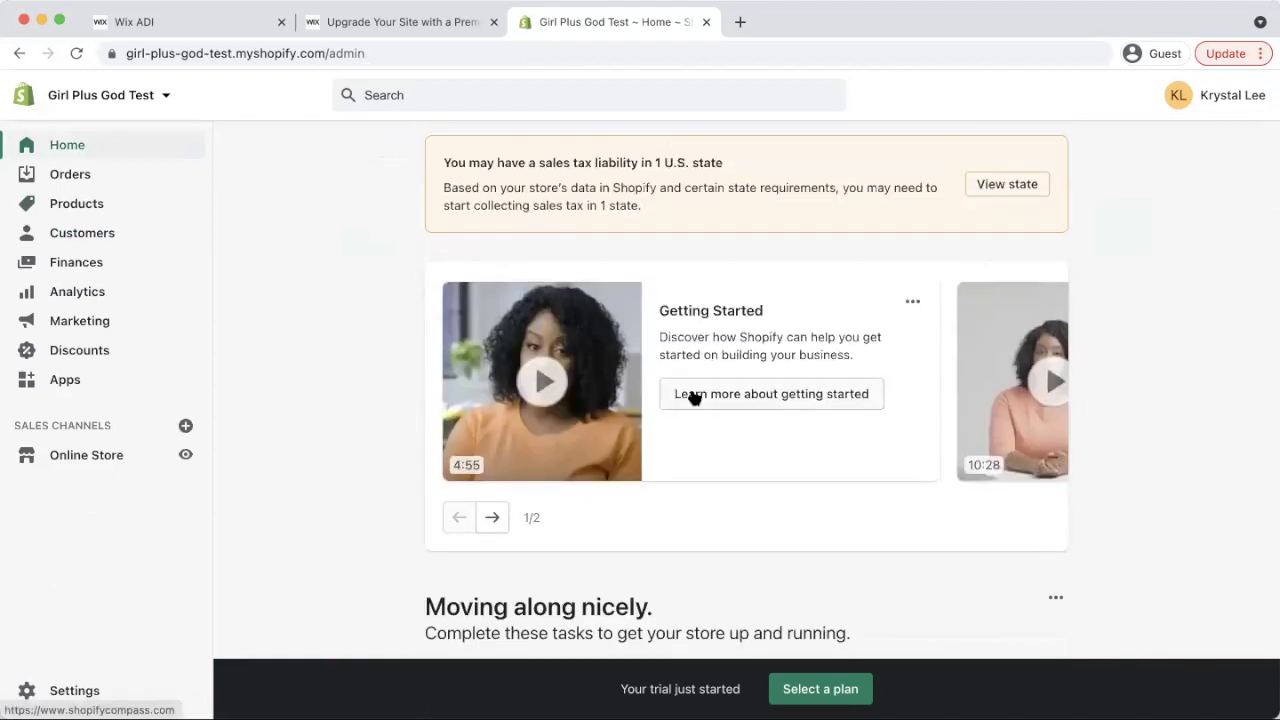
{"action": "scroll", "coordinate": [691, 396], "scroll_direction": "down", "scroll_amount": 4}
{"action": "scroll", "coordinate": [675, 450], "scroll_direction": "down", "scroll_amount": 5}
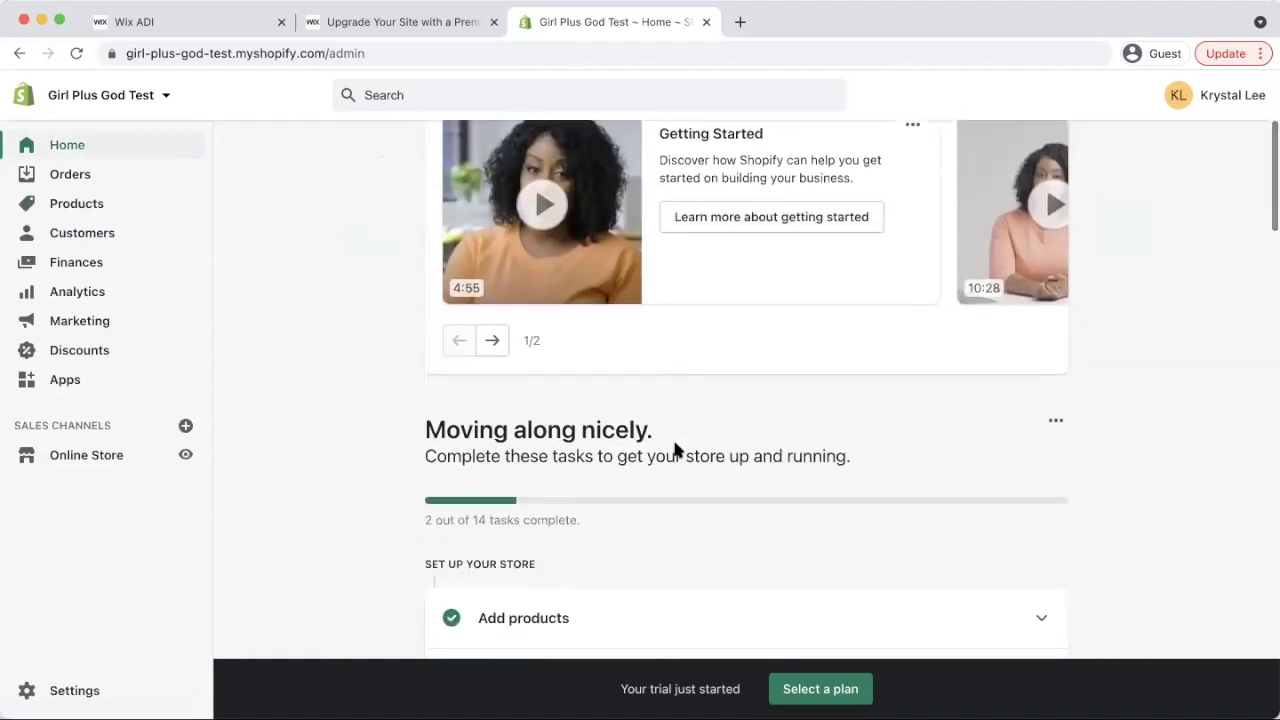
{"action": "scroll", "coordinate": [724, 453], "scroll_direction": "down", "scroll_amount": 10}
{"action": "scroll", "coordinate": [690, 420], "scroll_direction": "up", "scroll_amount": 3}
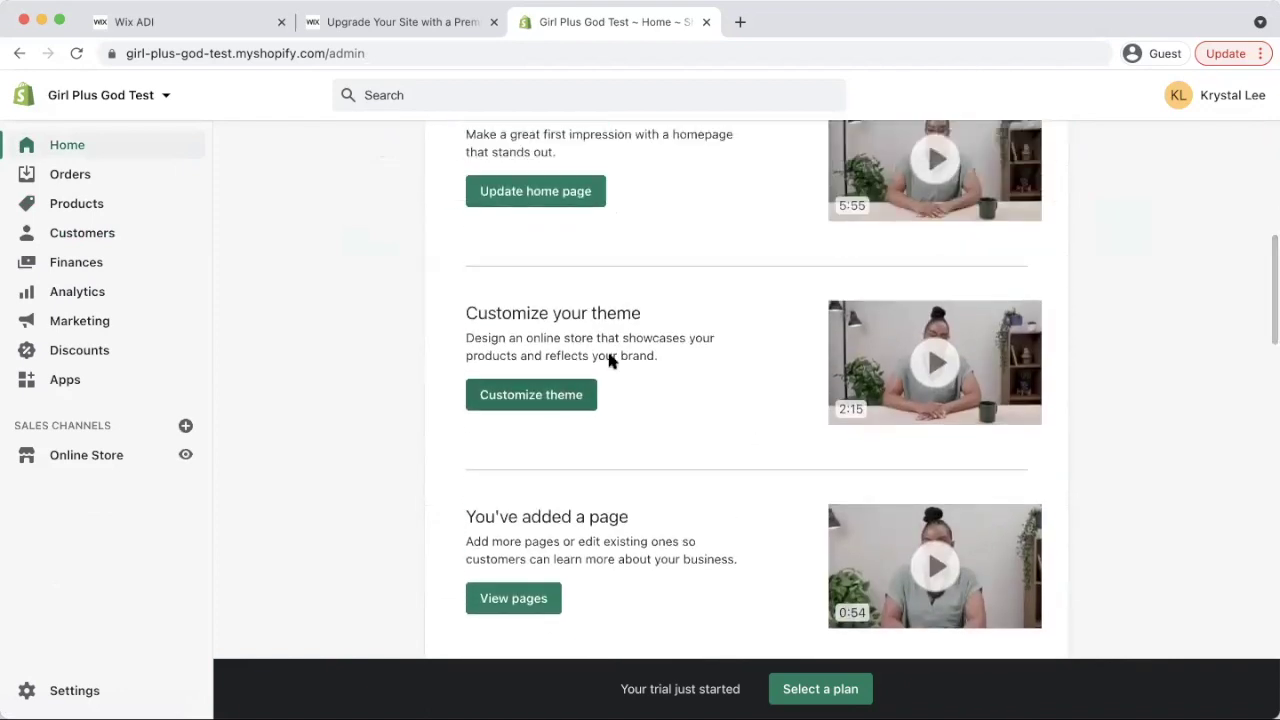
{"action": "scroll", "coordinate": [590, 348], "scroll_direction": "up", "scroll_amount": 3}
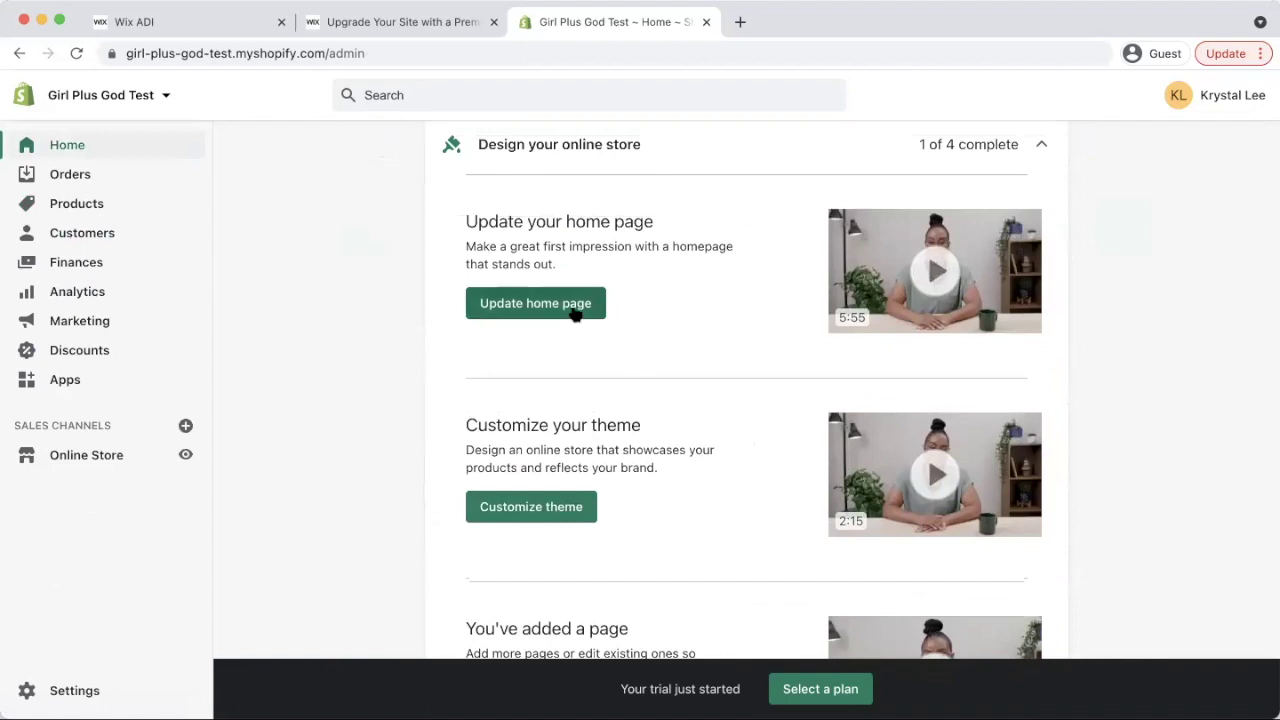
{"action": "left_click", "coordinate": [570, 306]}
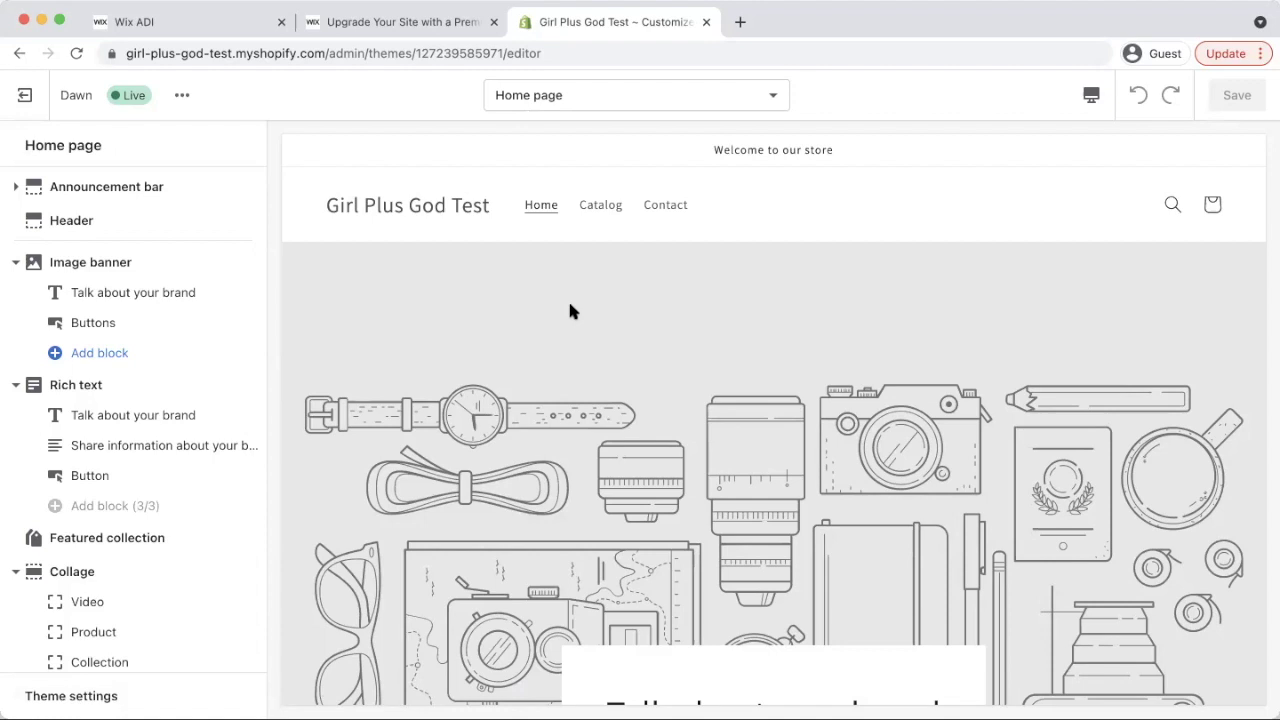
Scroll the Dawn home page preview to confirm the Black Hoodie in Featured products
{"action": "scroll", "coordinate": [570, 312], "scroll_direction": "down", "scroll_amount": 15}
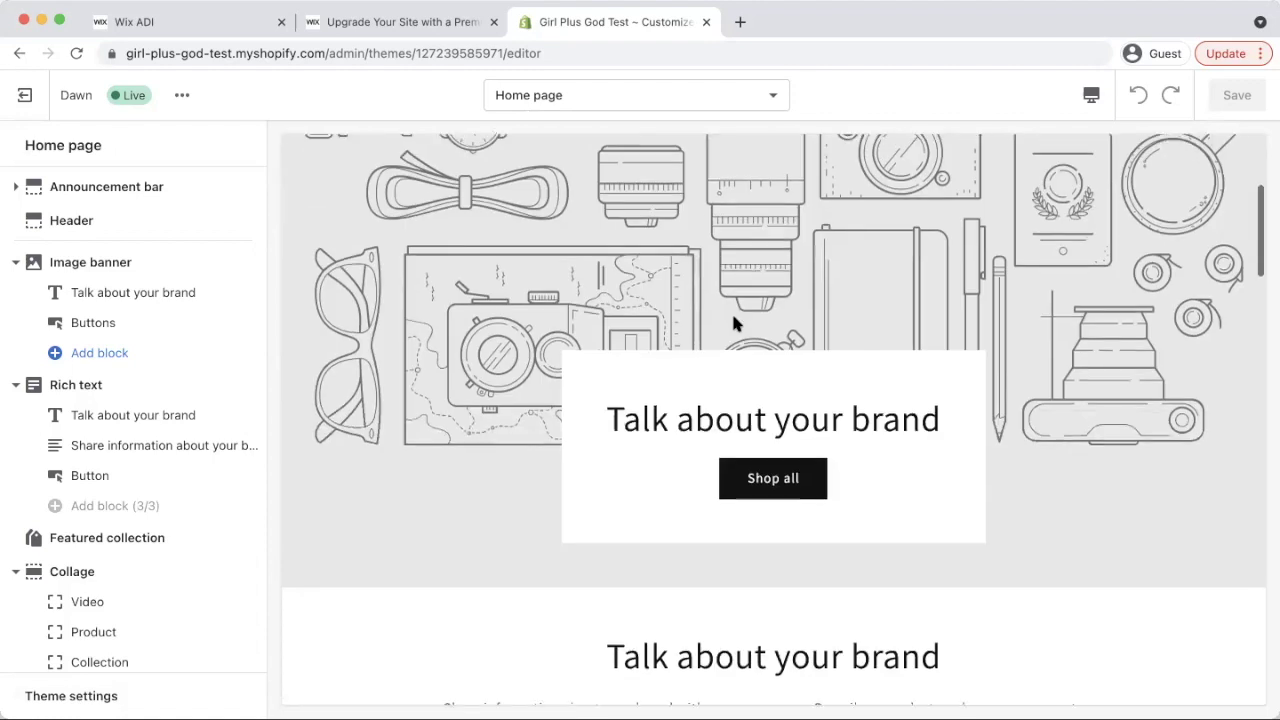
{"action": "scroll", "coordinate": [783, 321], "scroll_direction": "up", "scroll_amount": 15}
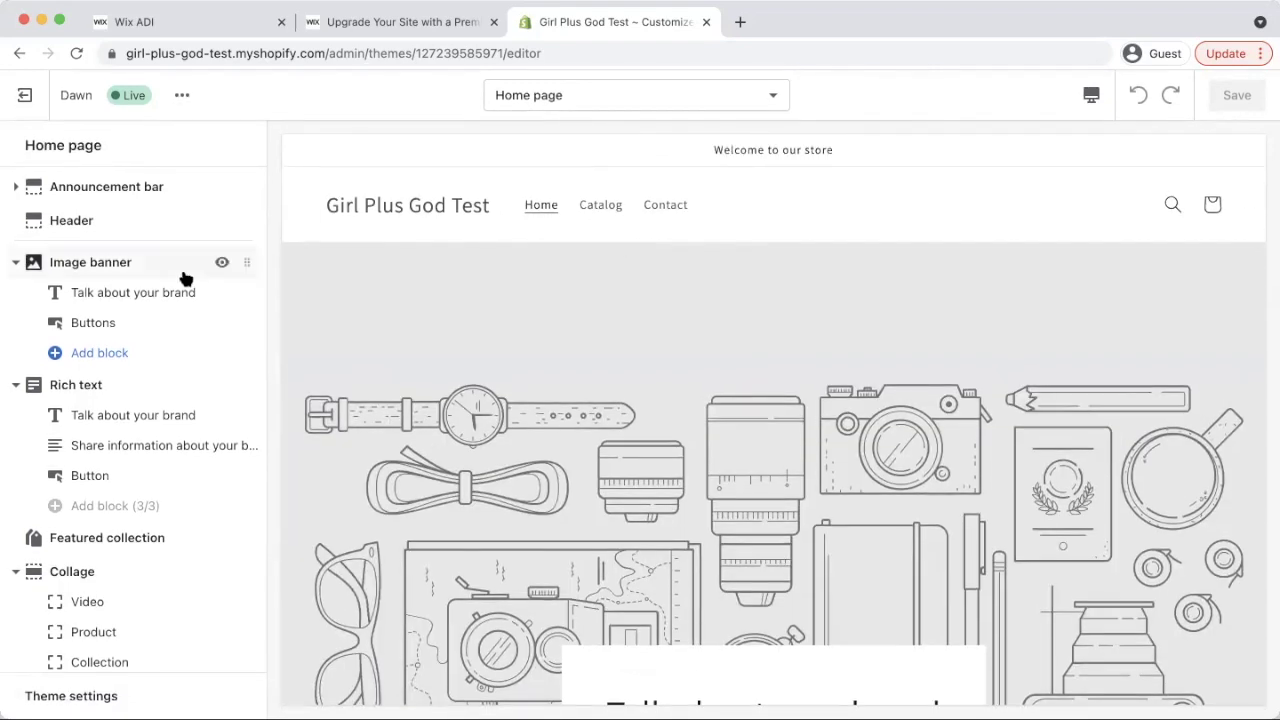
Give the header the black Accent 1 color scheme after briefly trying Accent 2
{"action": "left_click", "coordinate": [111, 220]}
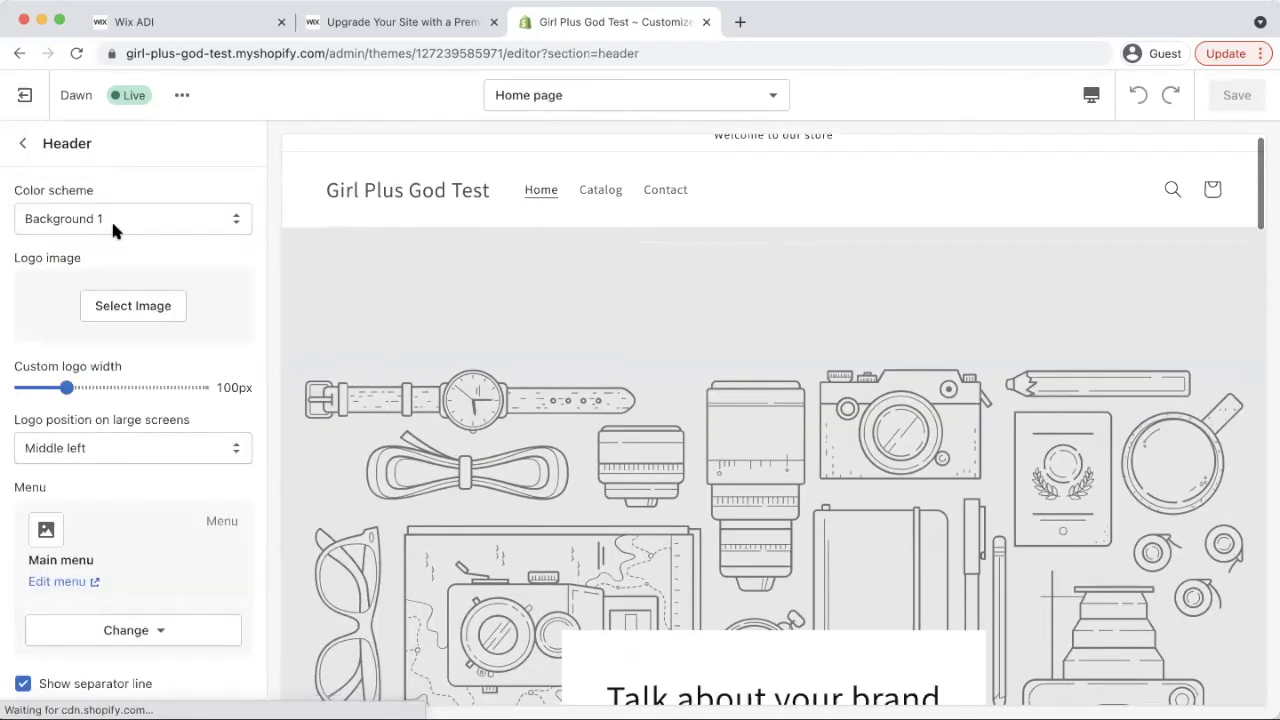
{"action": "scroll", "coordinate": [100, 420], "scroll_direction": "down", "scroll_amount": 3}
{"action": "scroll", "coordinate": [129, 394], "scroll_direction": "up", "scroll_amount": 2}
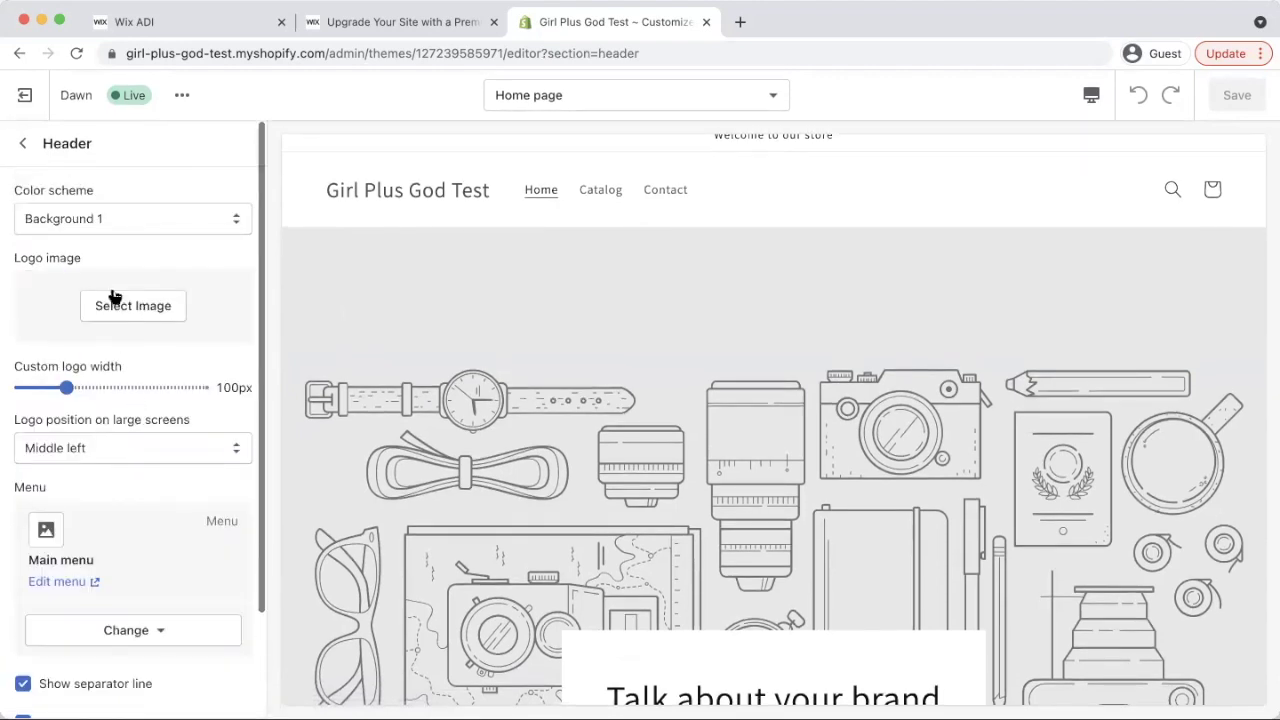
{"action": "left_click", "coordinate": [114, 218]}
{"action": "left_click", "coordinate": [109, 196]}
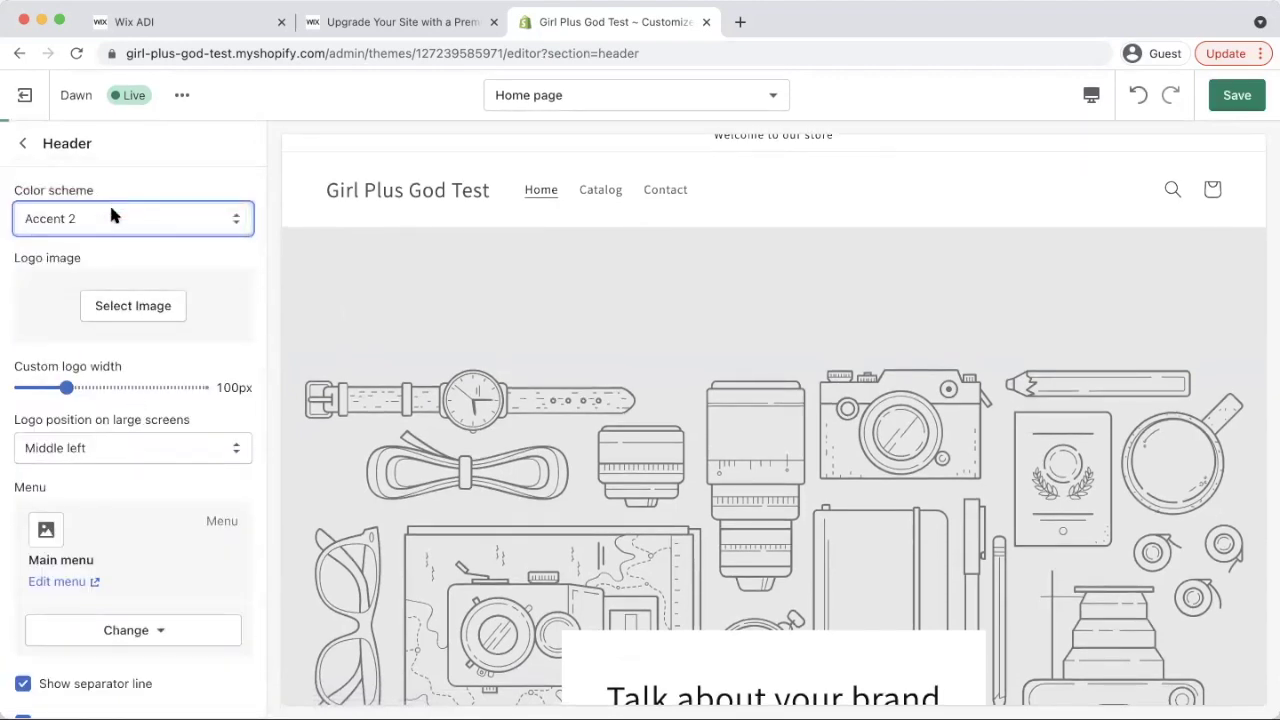
{"action": "left_click", "coordinate": [110, 215]}
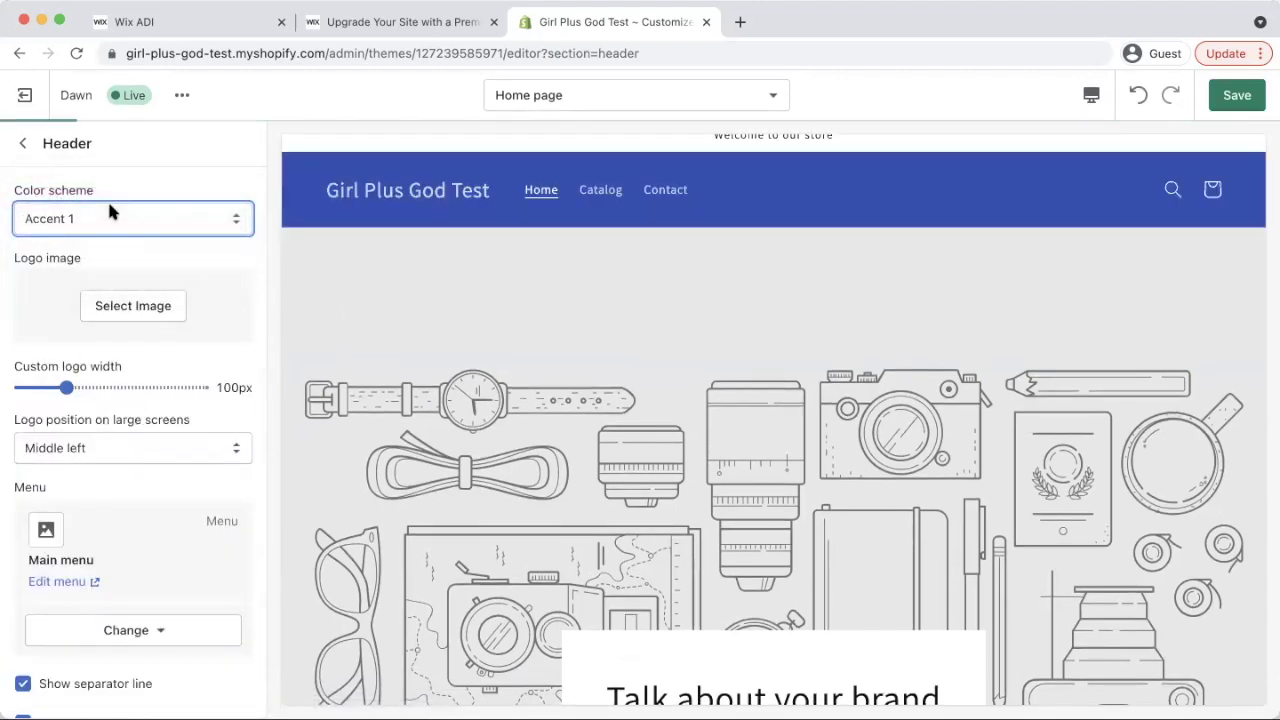
{"action": "left_click", "coordinate": [108, 198]}
{"action": "left_click", "coordinate": [110, 212]}
{"action": "left_click", "coordinate": [107, 206]}
Locate the Announcement bar's 'Welcome to our store' block in the home page sections
{"action": "left_click", "coordinate": [23, 143]}
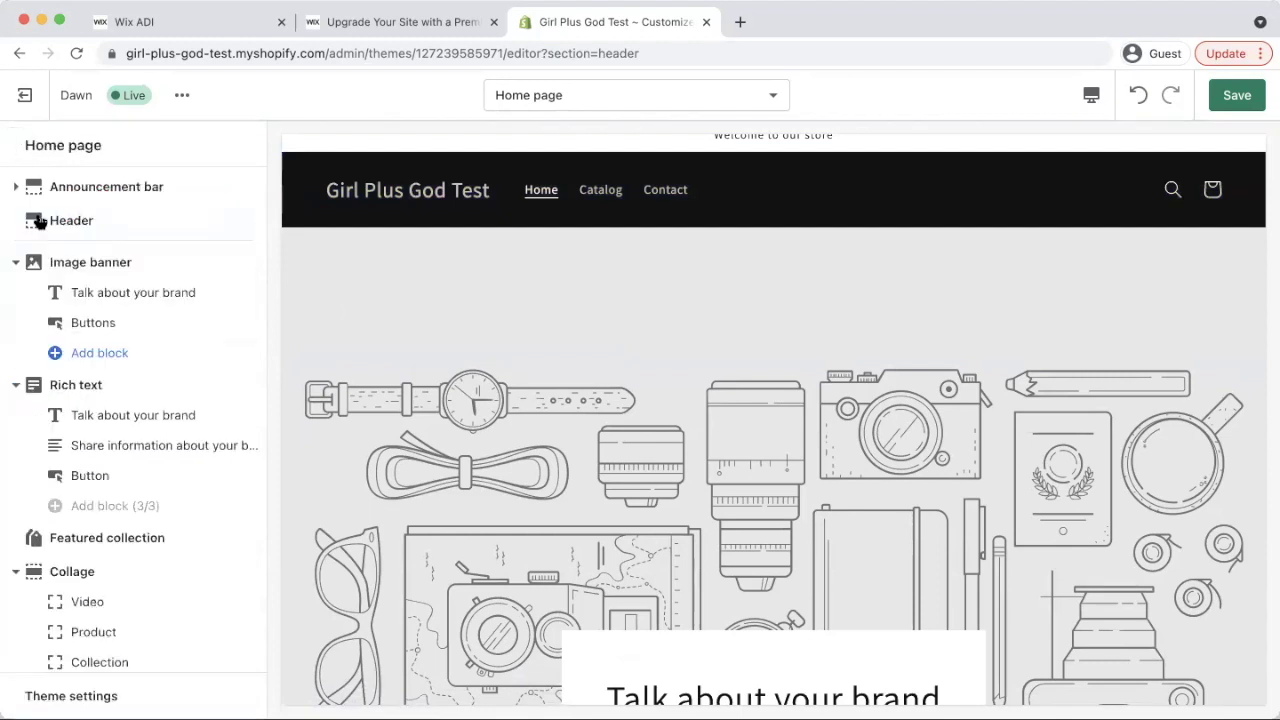
{"action": "left_click", "coordinate": [127, 294]}
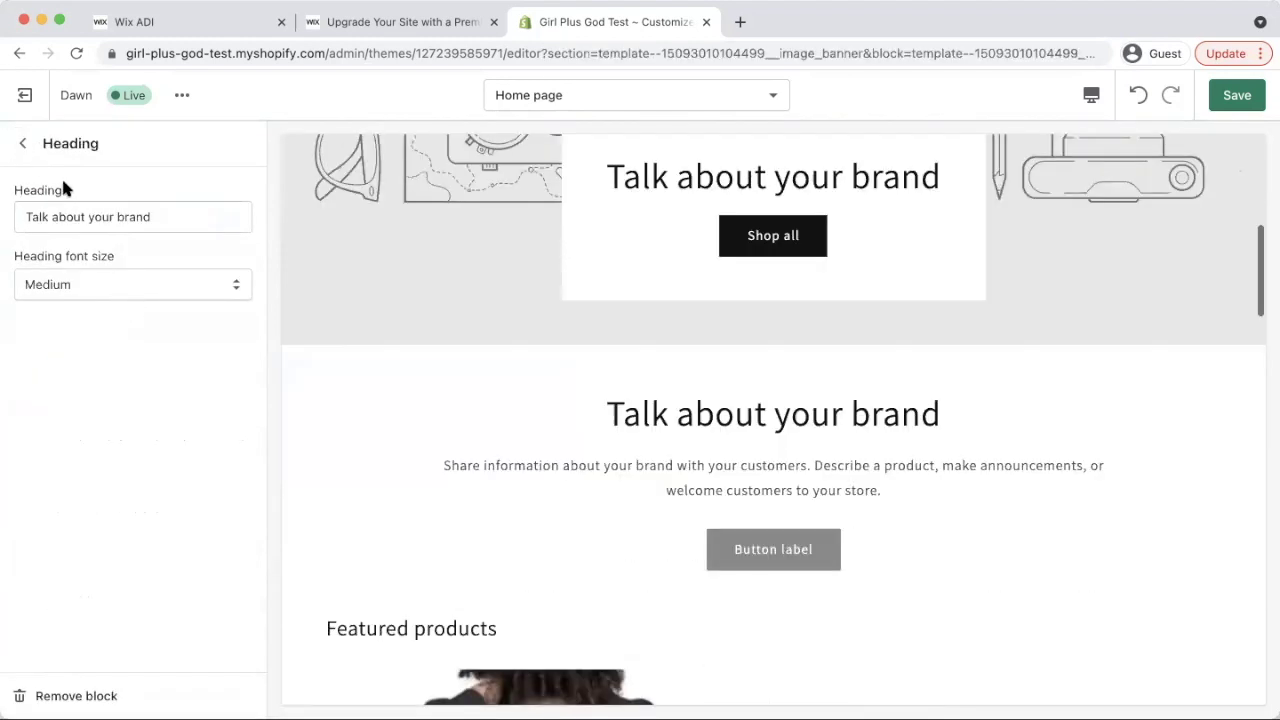
{"action": "left_click", "coordinate": [23, 143]}
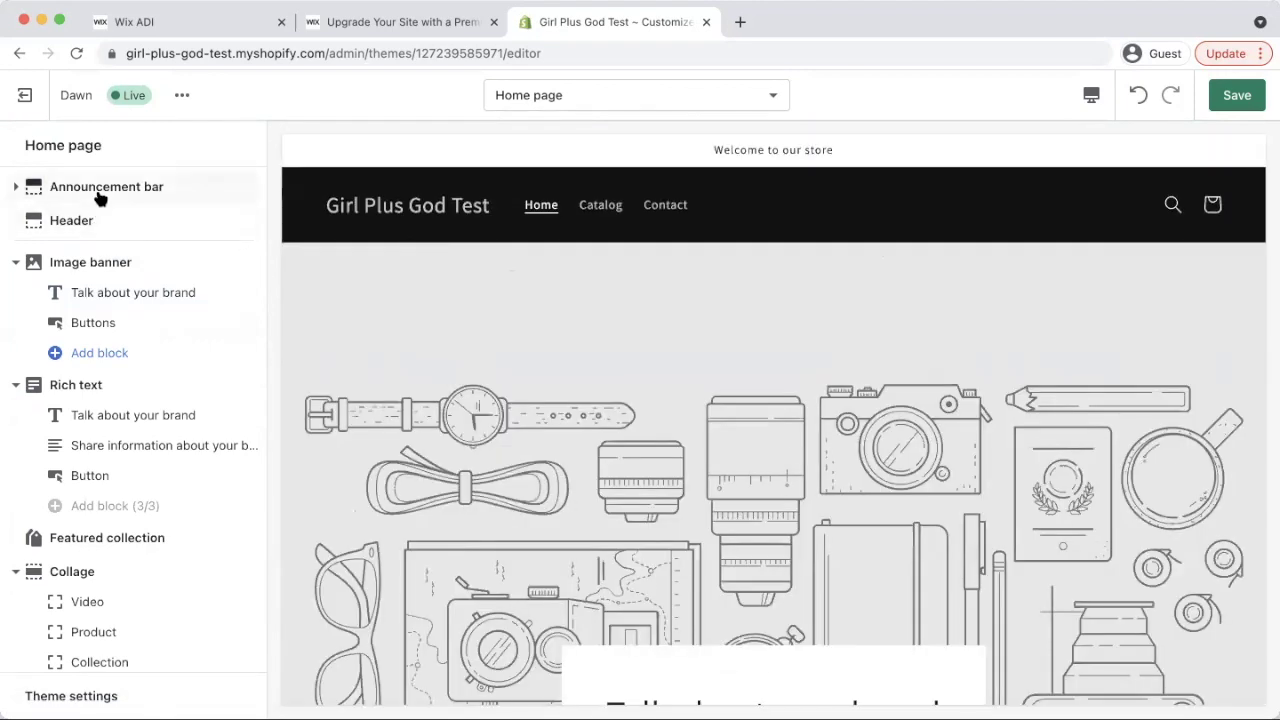
{"action": "left_click", "coordinate": [97, 192]}
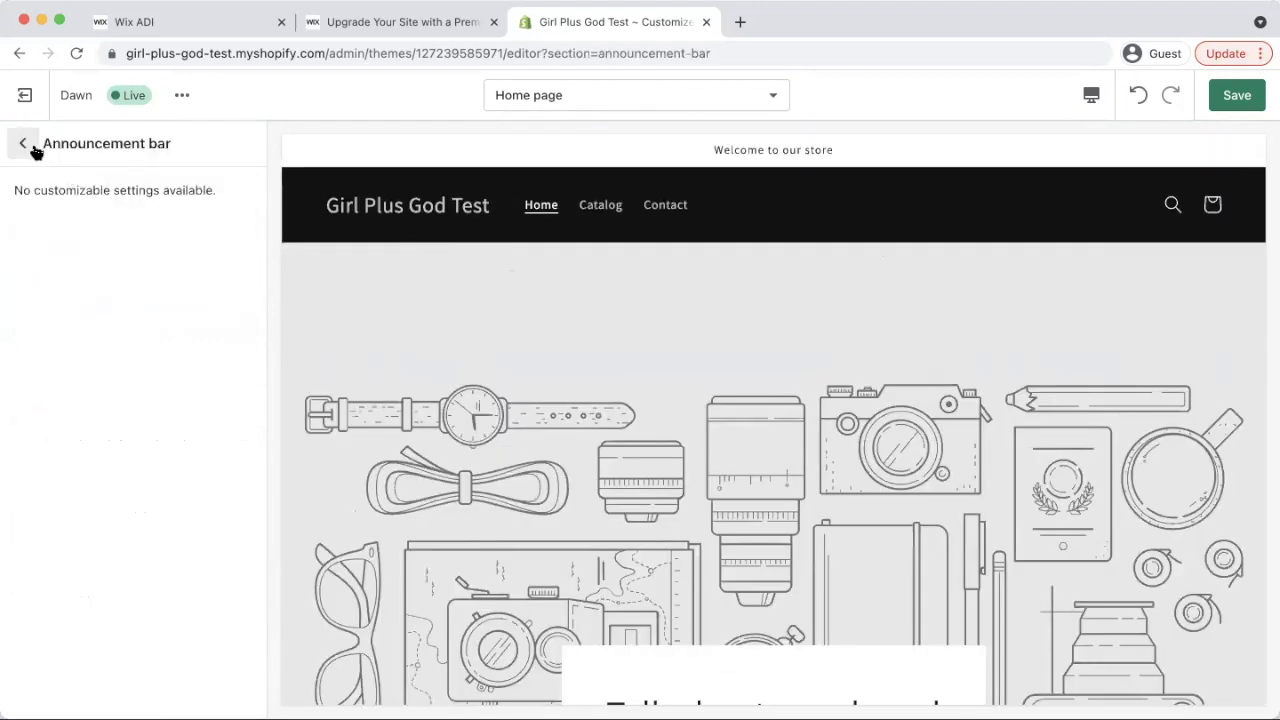
{"action": "left_click", "coordinate": [24, 144]}
{"action": "left_click", "coordinate": [82, 222]}
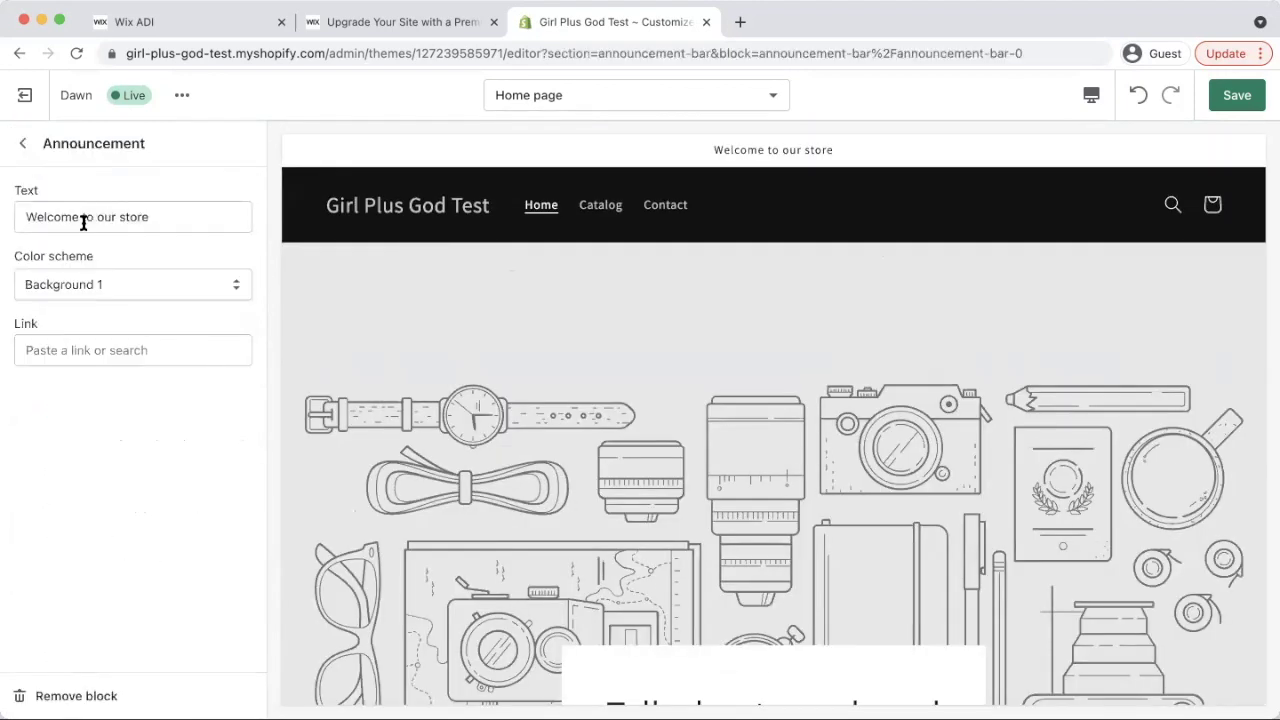
Change the announcement to 'Hey! Welcome to our store' and save the theme
{"action": "double_click", "coordinate": [169, 214]}
{"action": "left_click", "coordinate": [30, 221]}
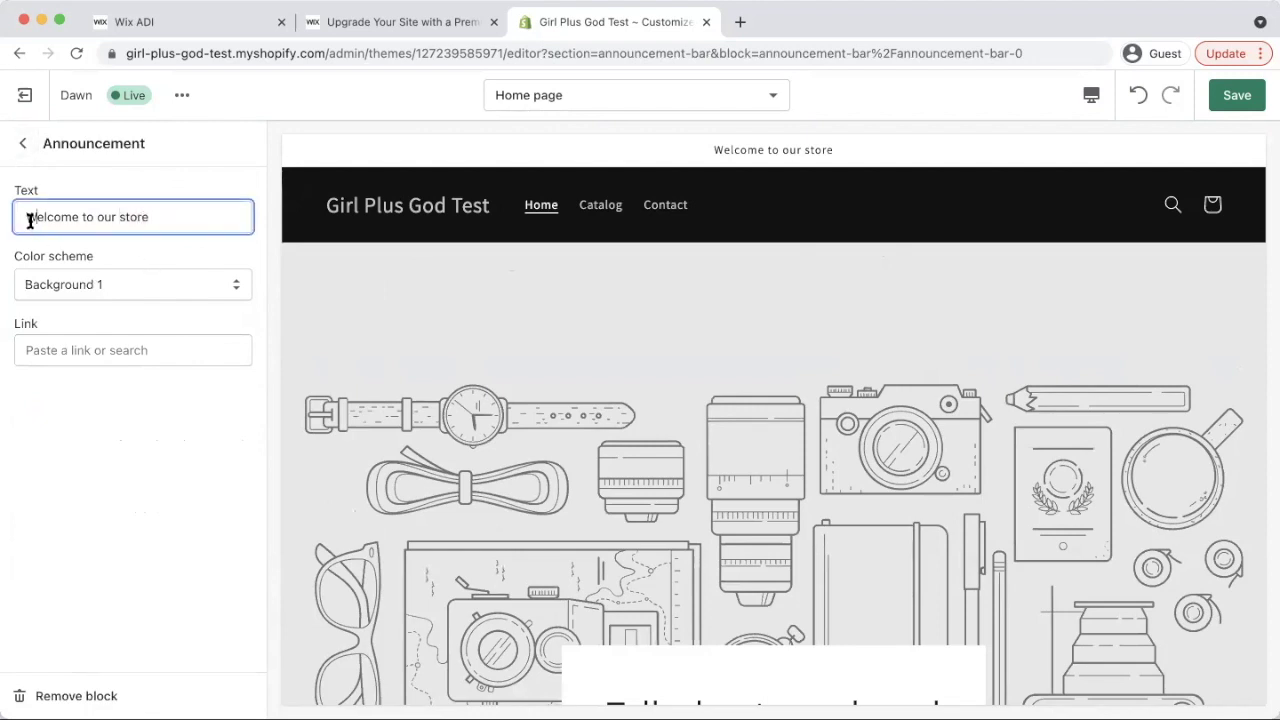
{"action": "type", "text": "Hey!"}
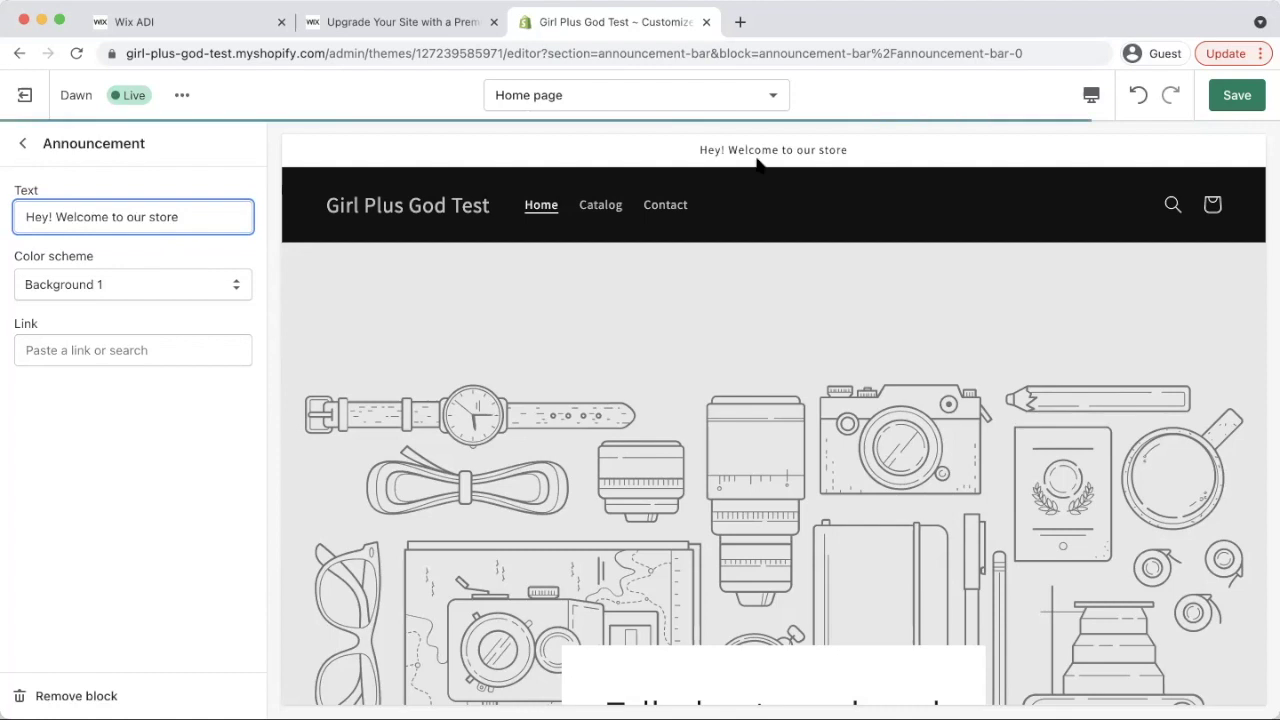
{"action": "left_click", "coordinate": [1235, 95]}
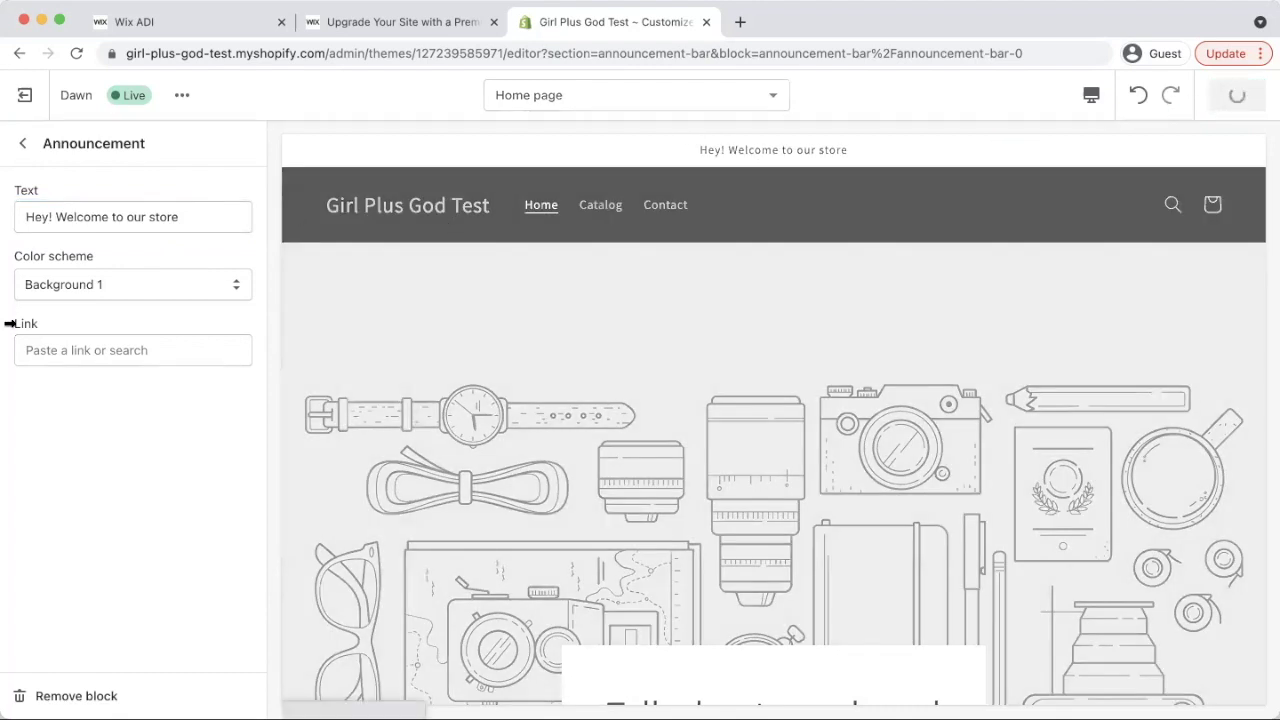
{"action": "left_click", "coordinate": [23, 143]}
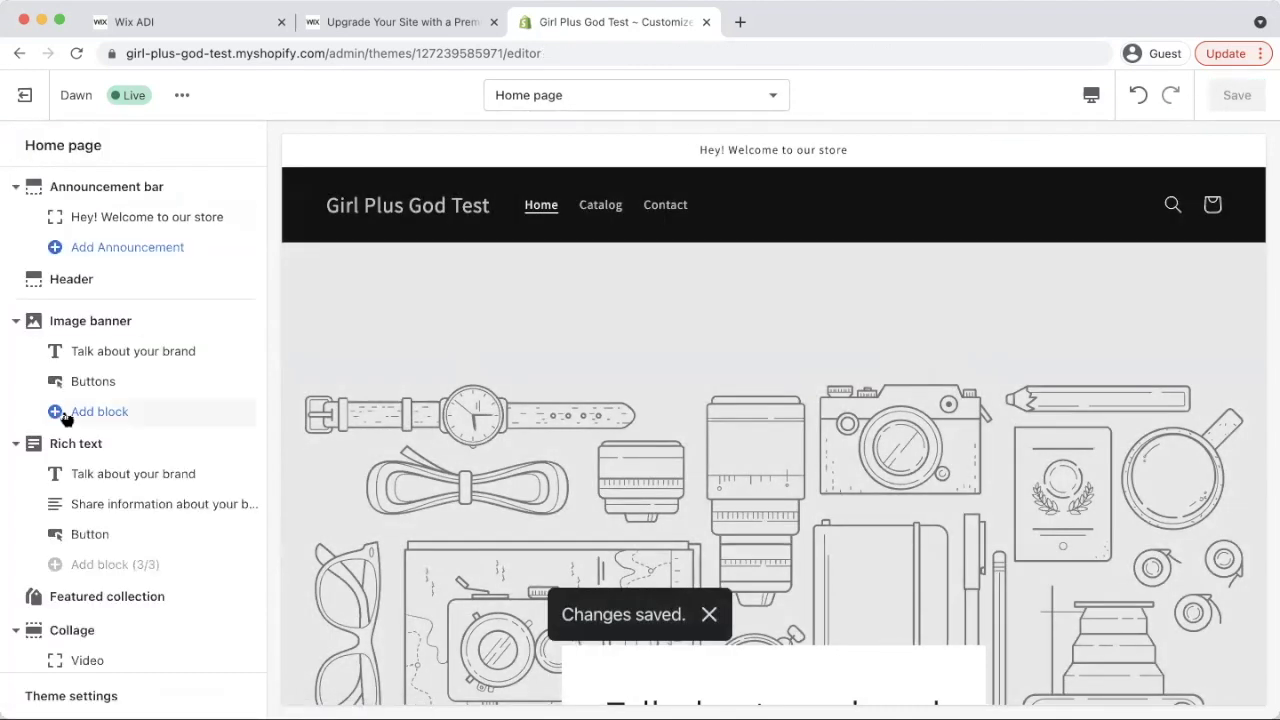
Scroll through the saved home page preview down to the featured hoodie
{"action": "scroll", "coordinate": [155, 395], "scroll_direction": "down", "scroll_amount": 1}
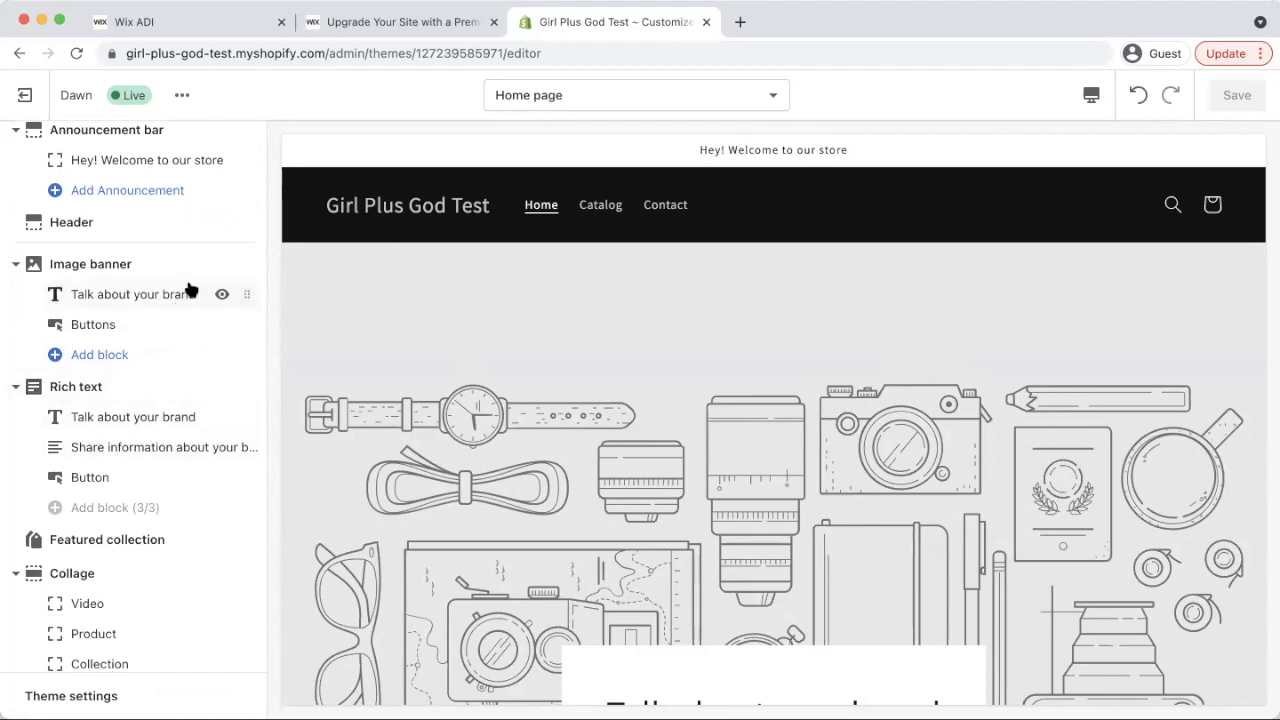
{"action": "scroll", "coordinate": [214, 291], "scroll_direction": "up", "scroll_amount": 1}
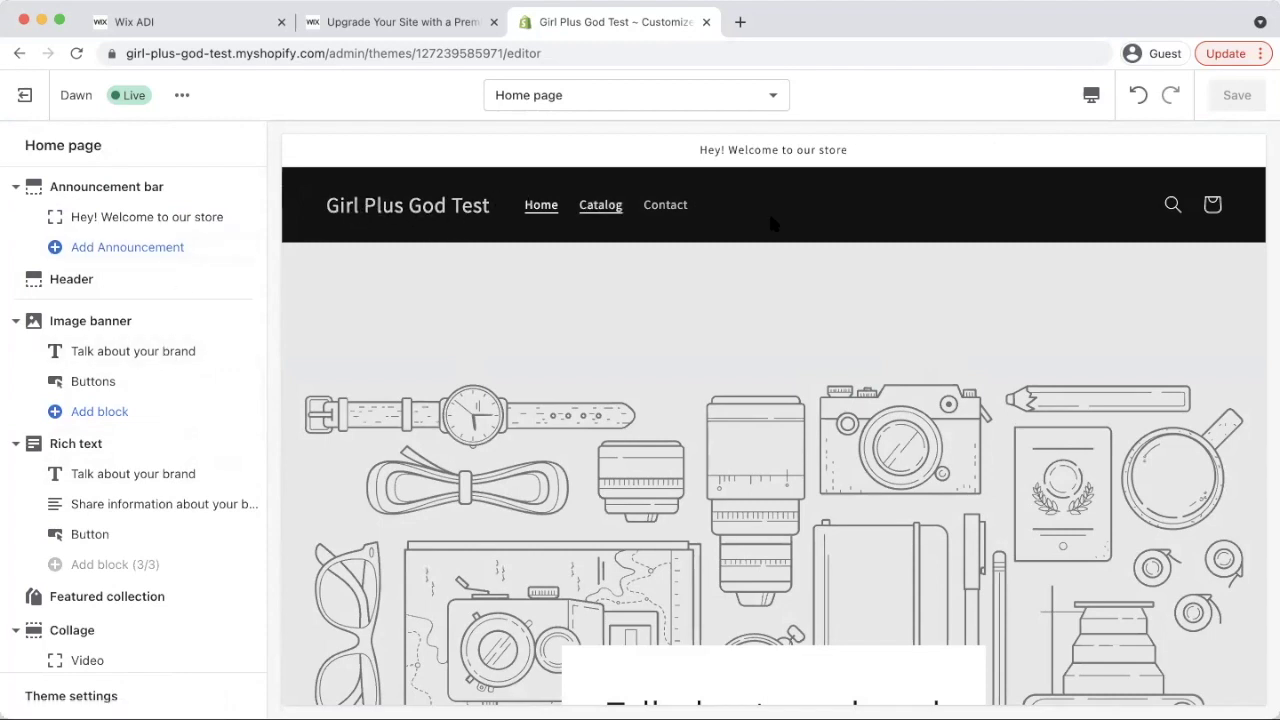
{"action": "scroll", "coordinate": [880, 290], "scroll_direction": "down", "scroll_amount": 3}
{"action": "scroll", "coordinate": [1100, 215], "scroll_direction": "up", "scroll_amount": 3}
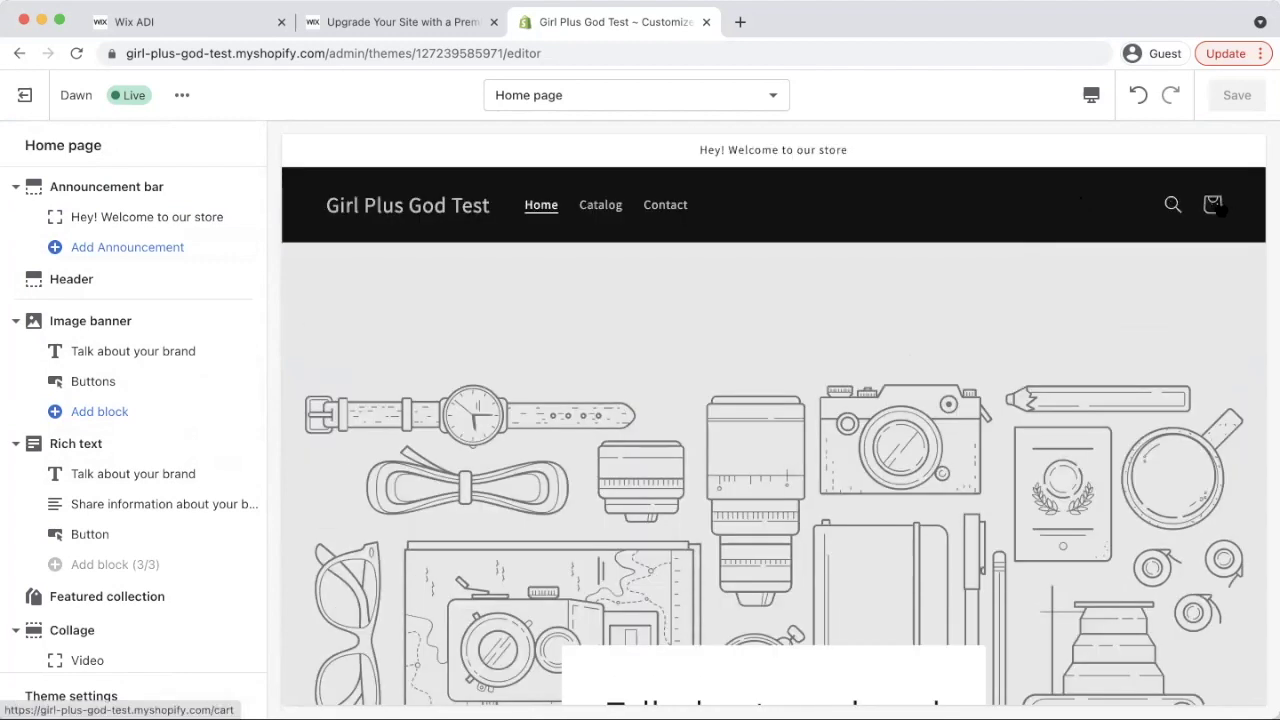
{"action": "scroll", "coordinate": [1000, 400], "scroll_direction": "down", "scroll_amount": 3}
{"action": "scroll", "coordinate": [990, 430], "scroll_direction": "down", "scroll_amount": 4}
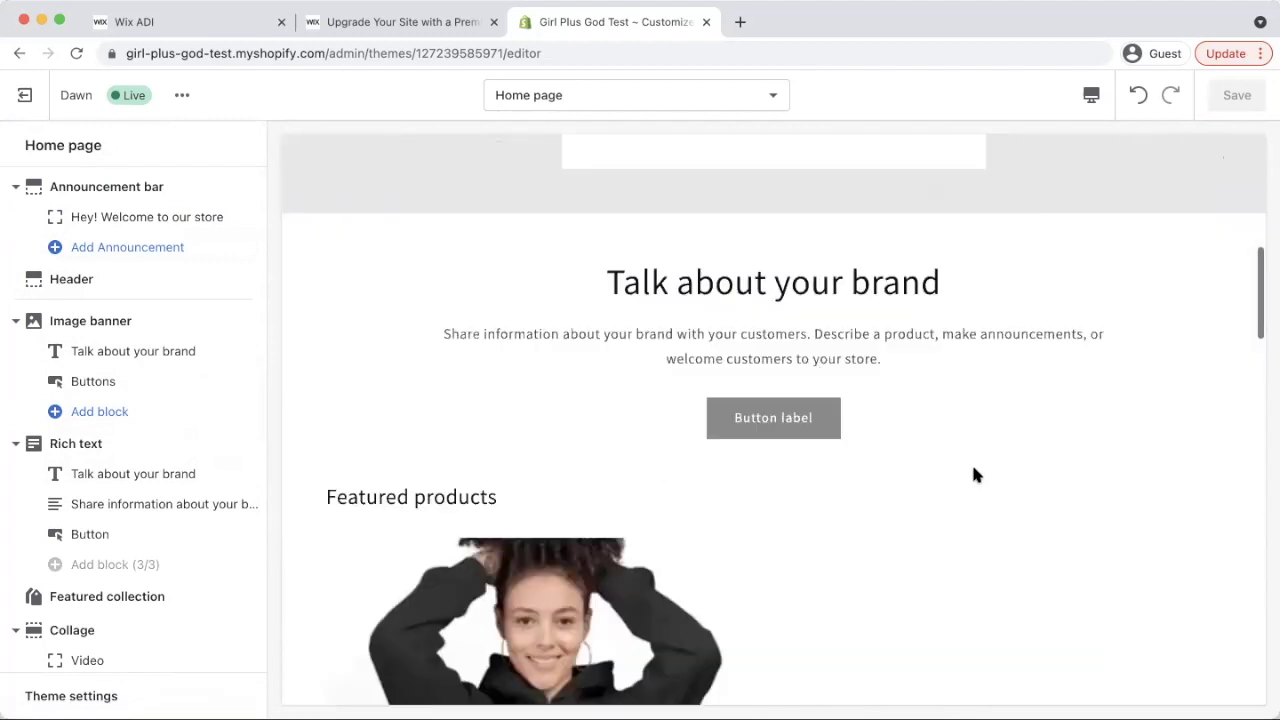
{"action": "scroll", "coordinate": [831, 430], "scroll_direction": "down", "scroll_amount": 8}
{"action": "scroll", "coordinate": [875, 390], "scroll_direction": "down", "scroll_amount": 5}
{"action": "scroll", "coordinate": [905, 340], "scroll_direction": "down", "scroll_amount": 8}
{"action": "scroll", "coordinate": [911, 334], "scroll_direction": "up", "scroll_amount": 12}
{"action": "scroll", "coordinate": [912, 336], "scroll_direction": "up", "scroll_amount": 15}
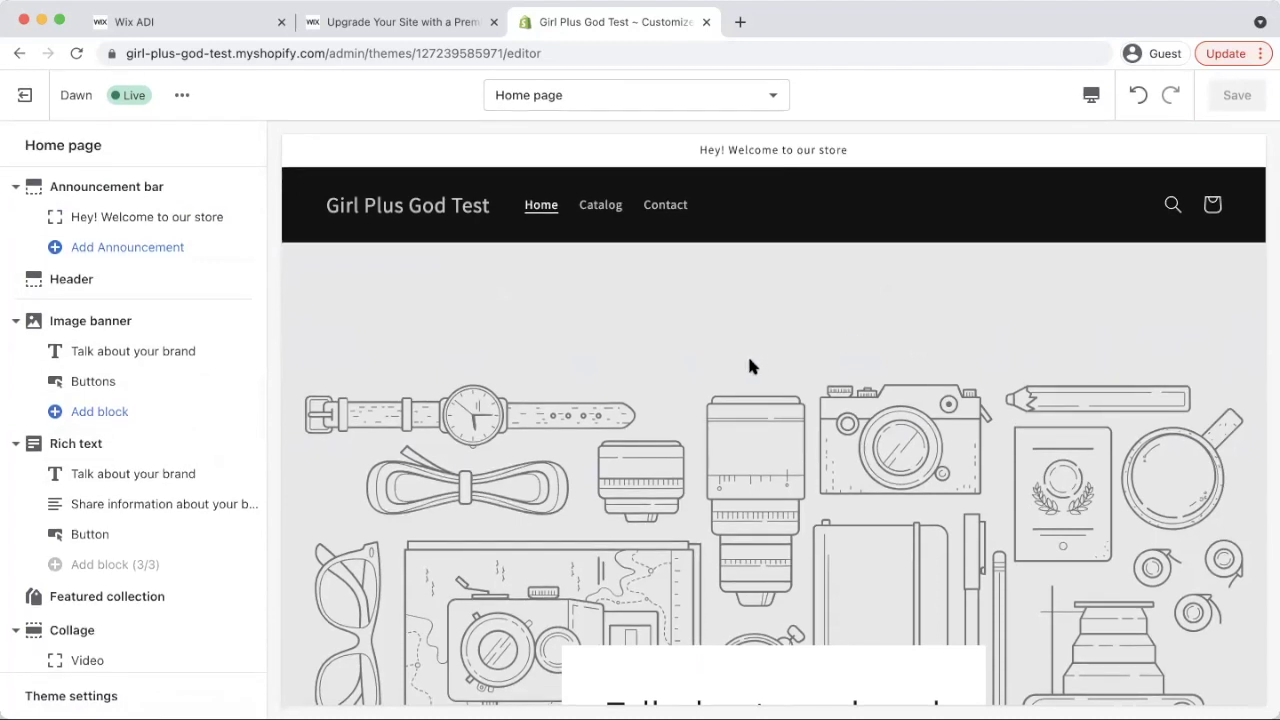
Recheck the preview, then switch to Wix's Business Premium pricing page ($49, $27, $23 plans)
{"action": "scroll", "coordinate": [755, 358], "scroll_direction": "down", "scroll_amount": 4}
{"action": "scroll", "coordinate": [813, 318], "scroll_direction": "down", "scroll_amount": 6}
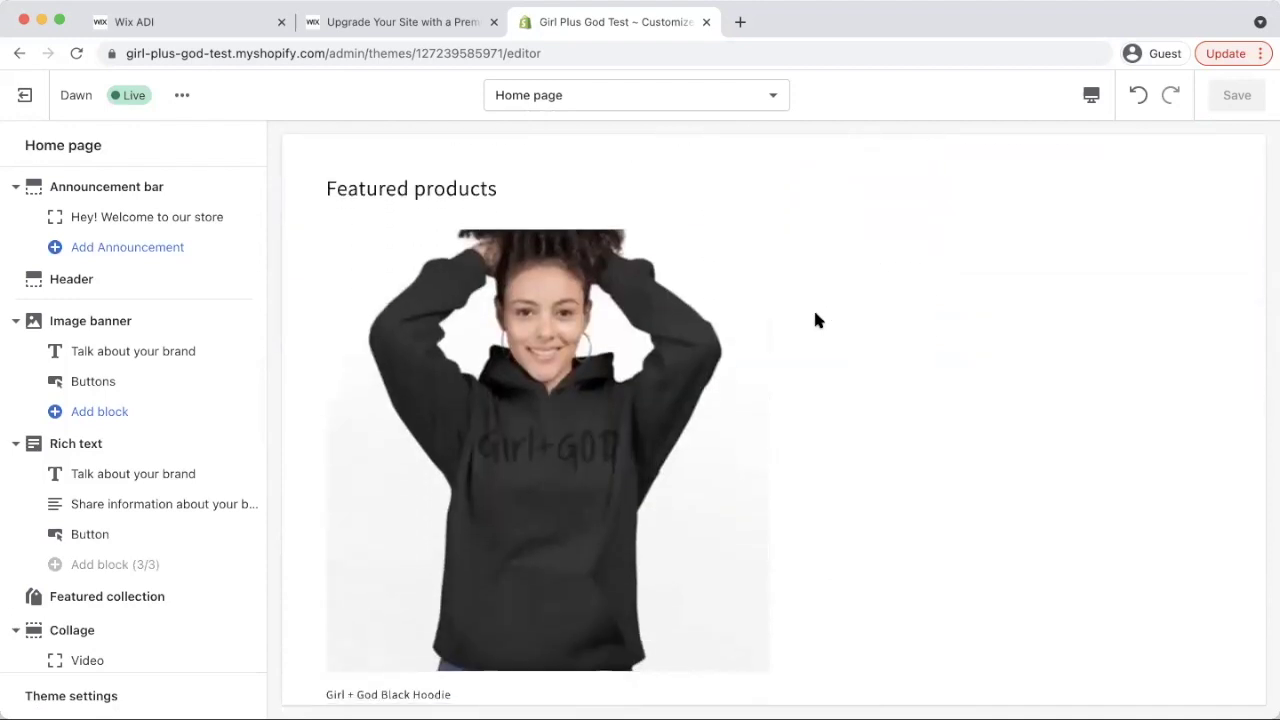
{"action": "scroll", "coordinate": [766, 403], "scroll_direction": "up", "scroll_amount": 10}
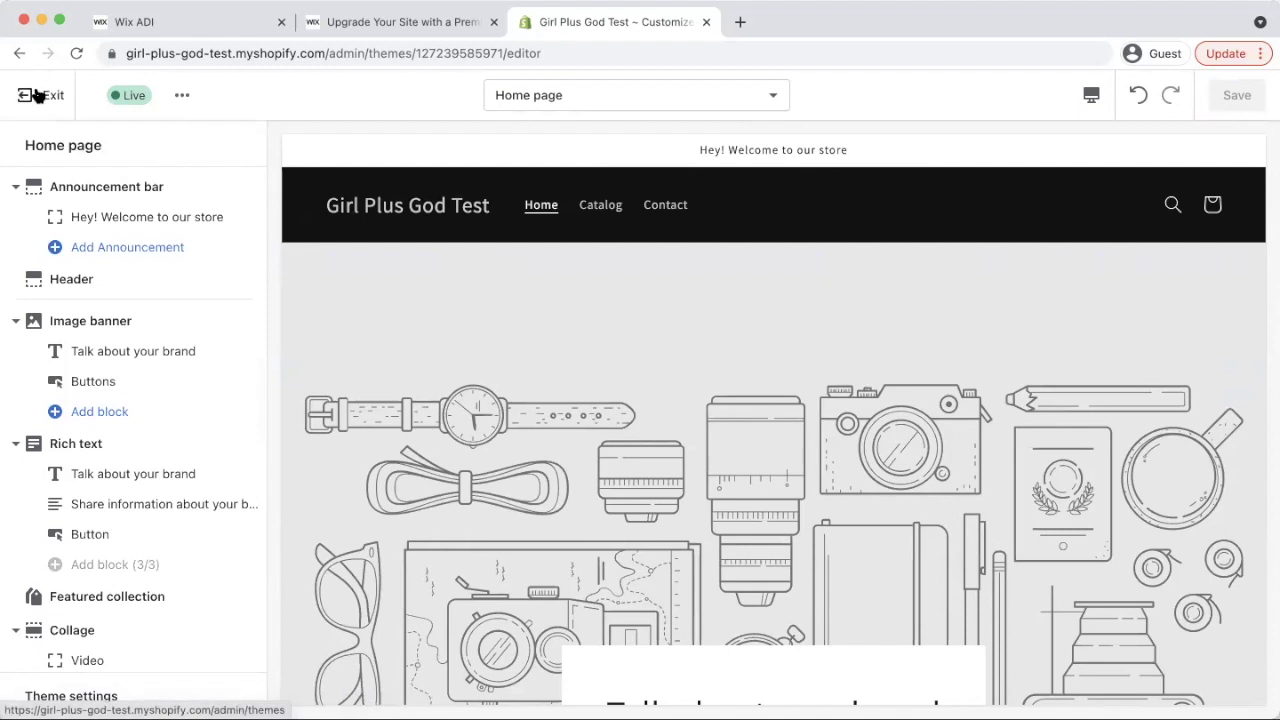
{"action": "scroll", "coordinate": [303, 338], "scroll_direction": "down", "scroll_amount": 2}
{"action": "scroll", "coordinate": [386, 318], "scroll_direction": "up", "scroll_amount": 3}
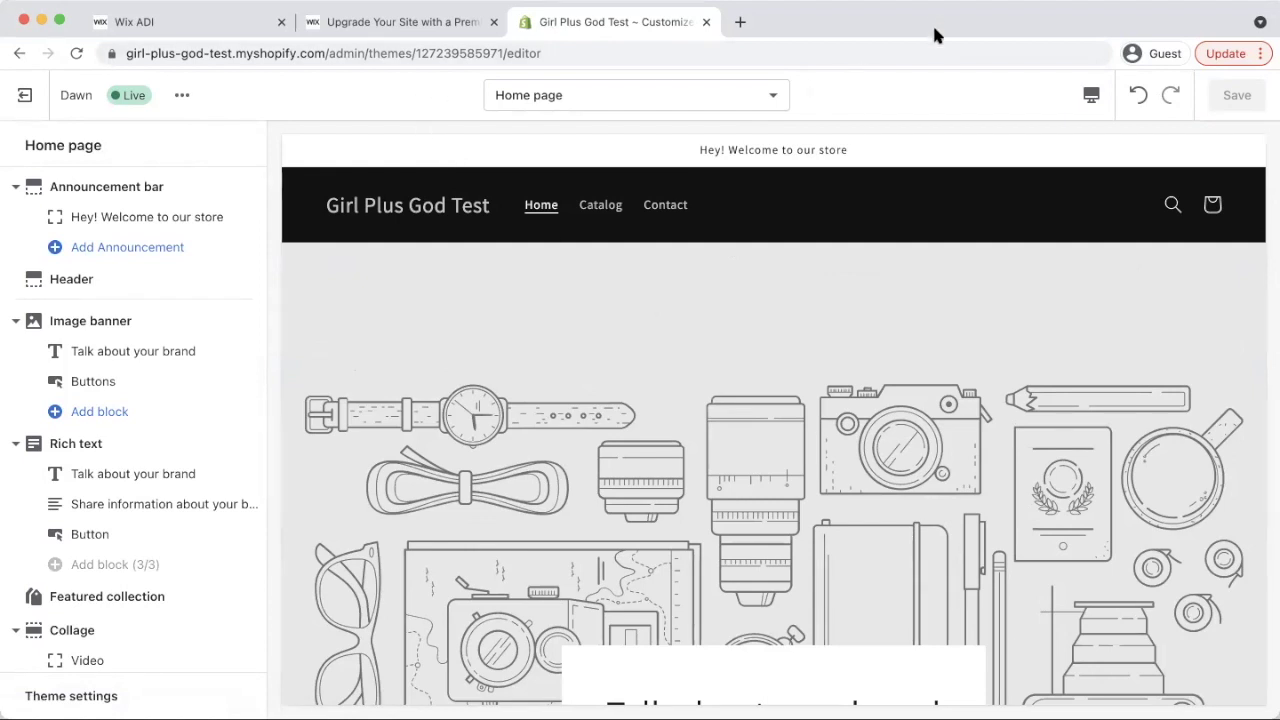
{"action": "left_click", "coordinate": [385, 24]}
{"action": "scroll", "coordinate": [572, 370], "scroll_direction": "down", "scroll_amount": 1}
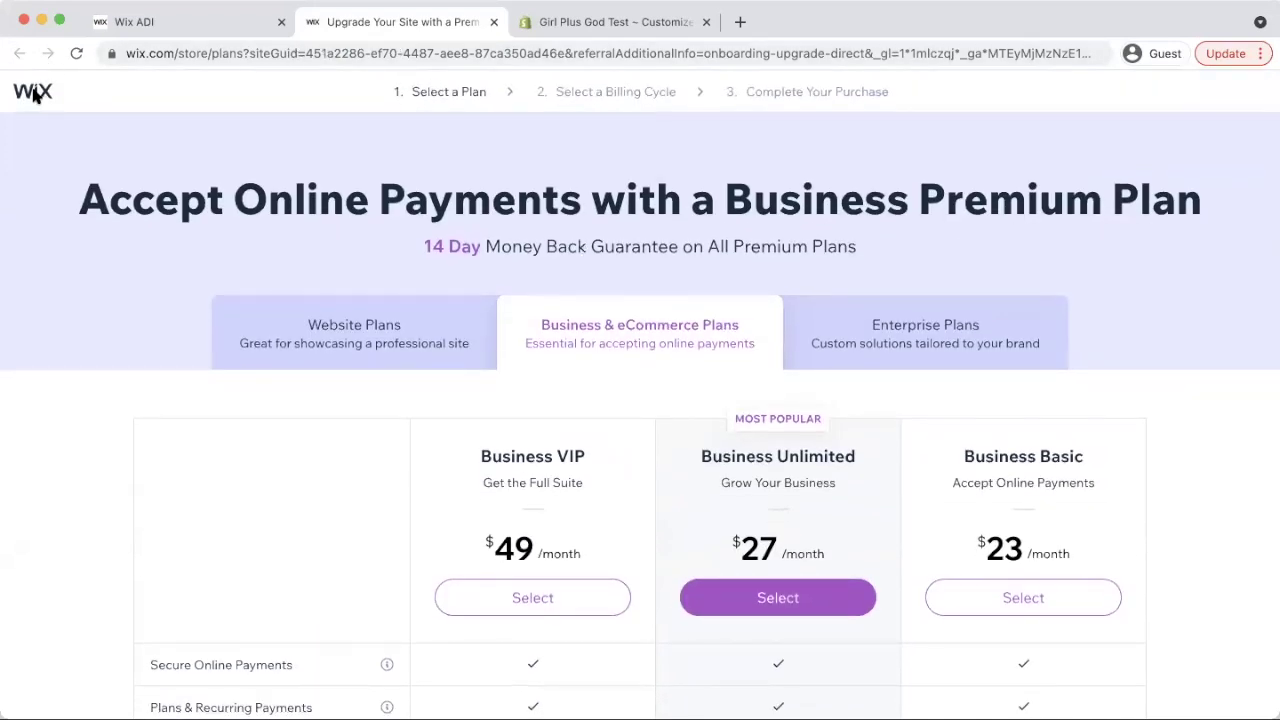
Scroll through the Girl + God Test site in the Wix ADI editor, then go back to Shopify's Customize tab
{"action": "left_click", "coordinate": [241, 22]}
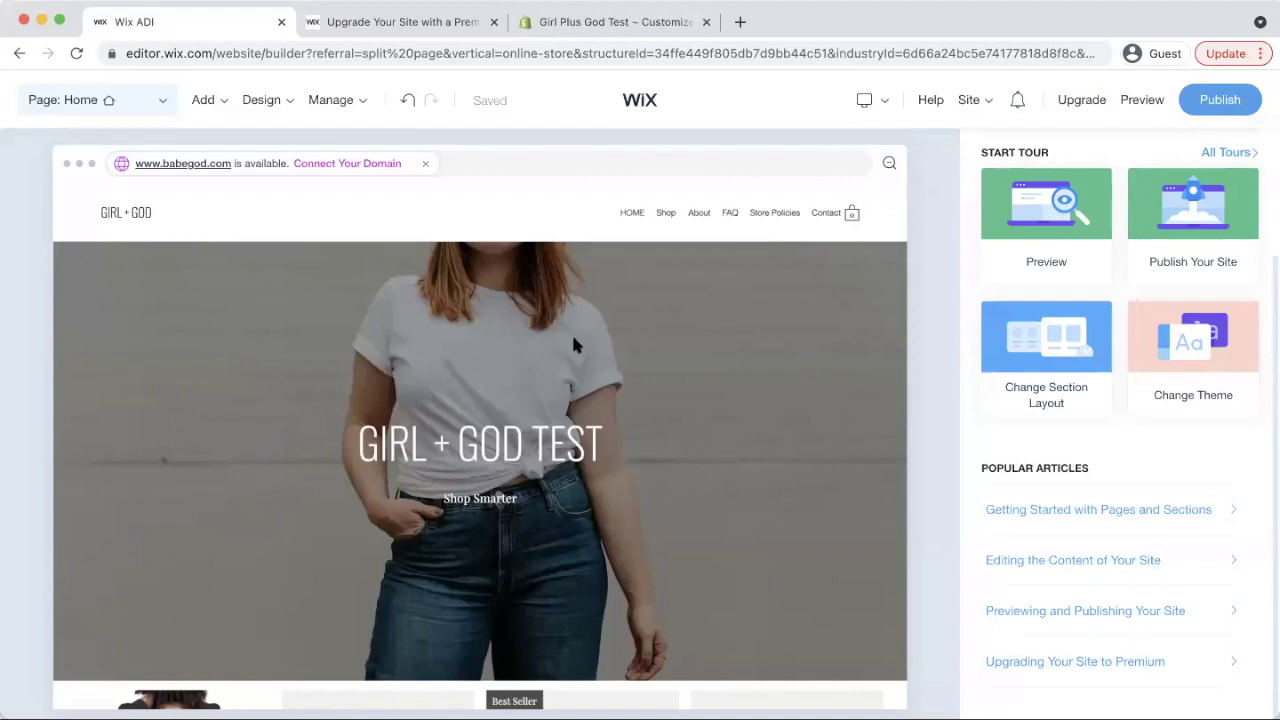
{"action": "scroll", "coordinate": [645, 412], "scroll_direction": "down", "scroll_amount": 3}
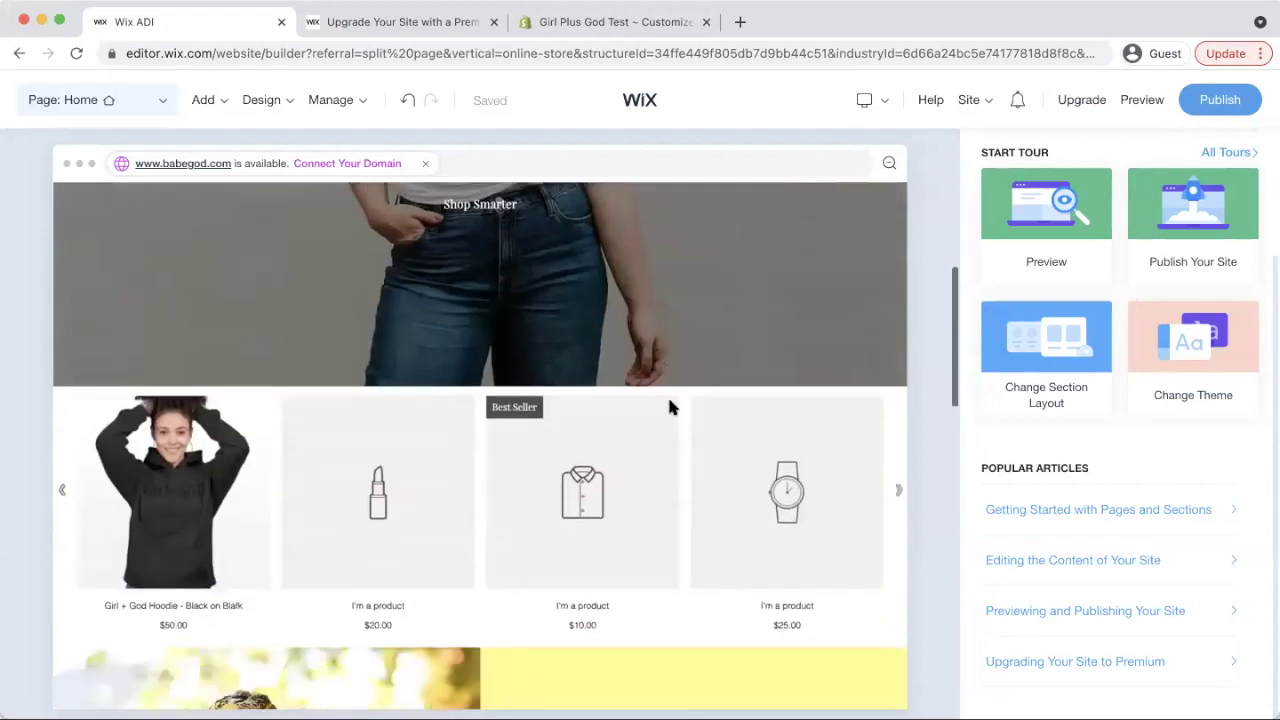
{"action": "scroll", "coordinate": [670, 407], "scroll_direction": "down", "scroll_amount": 10}
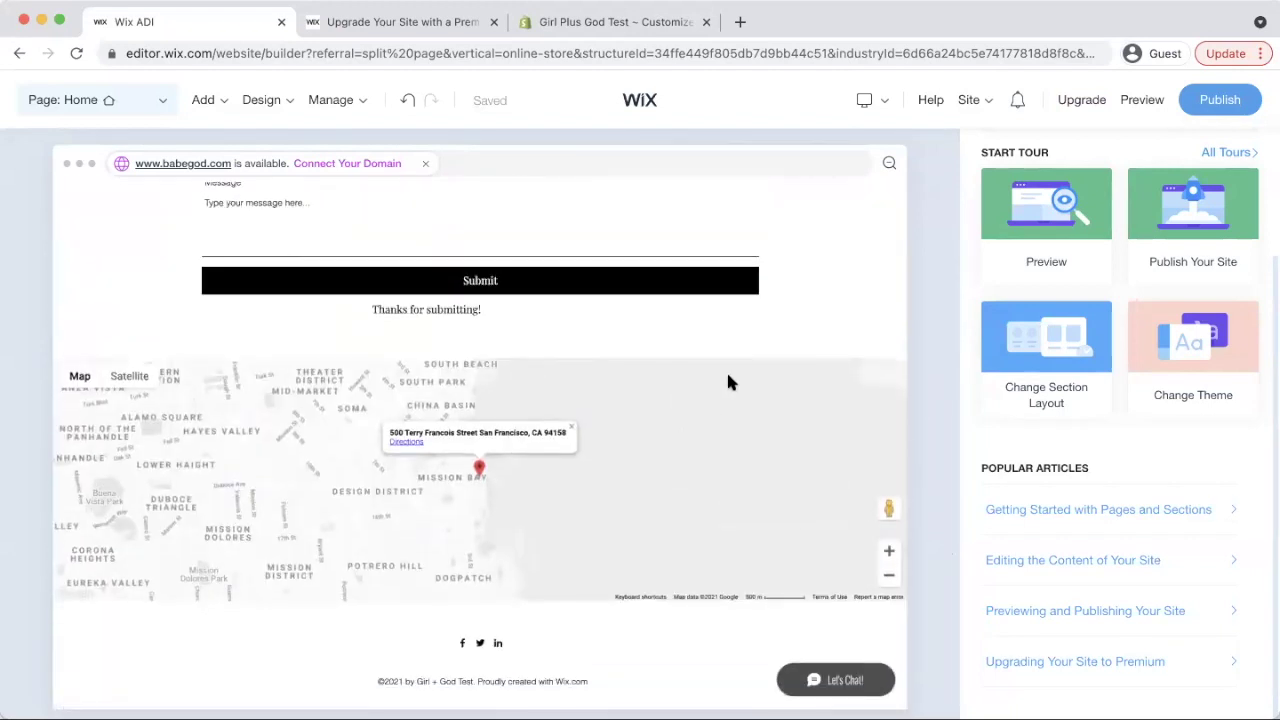
{"action": "scroll", "coordinate": [697, 419], "scroll_direction": "up", "scroll_amount": 8}
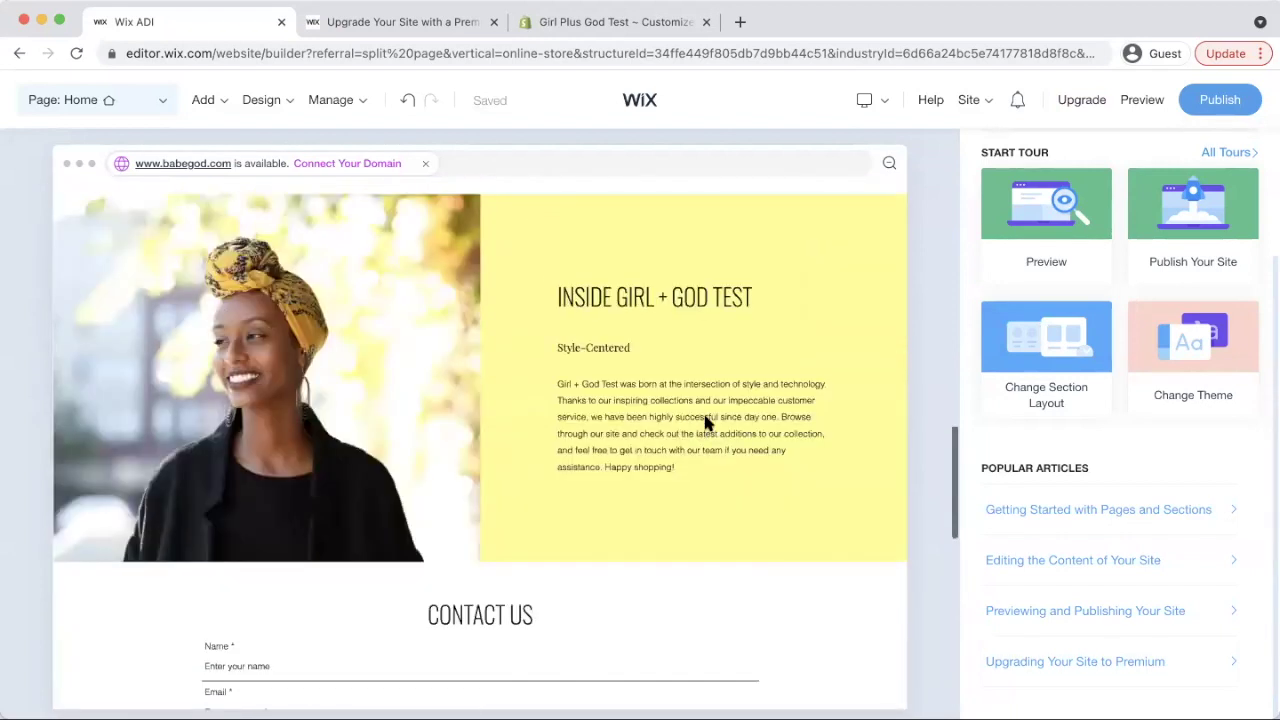
{"action": "scroll", "coordinate": [705, 424], "scroll_direction": "up", "scroll_amount": 8}
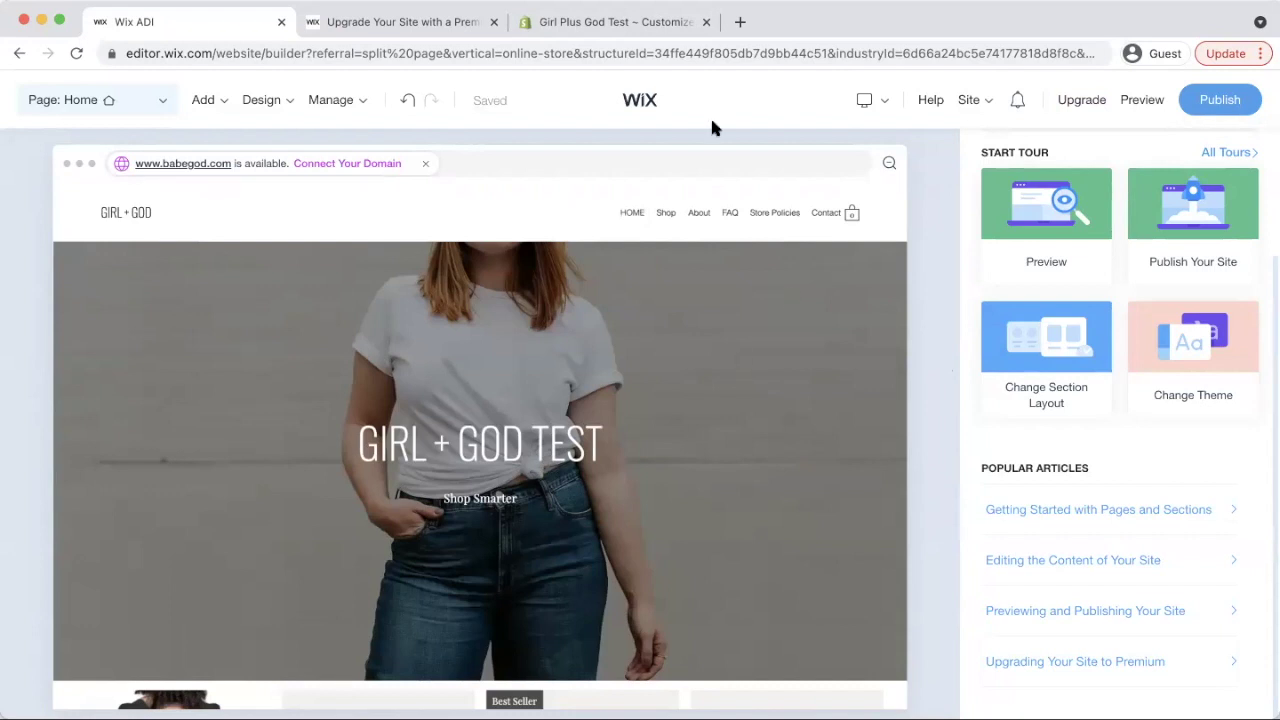
{"action": "left_click", "coordinate": [630, 27]}
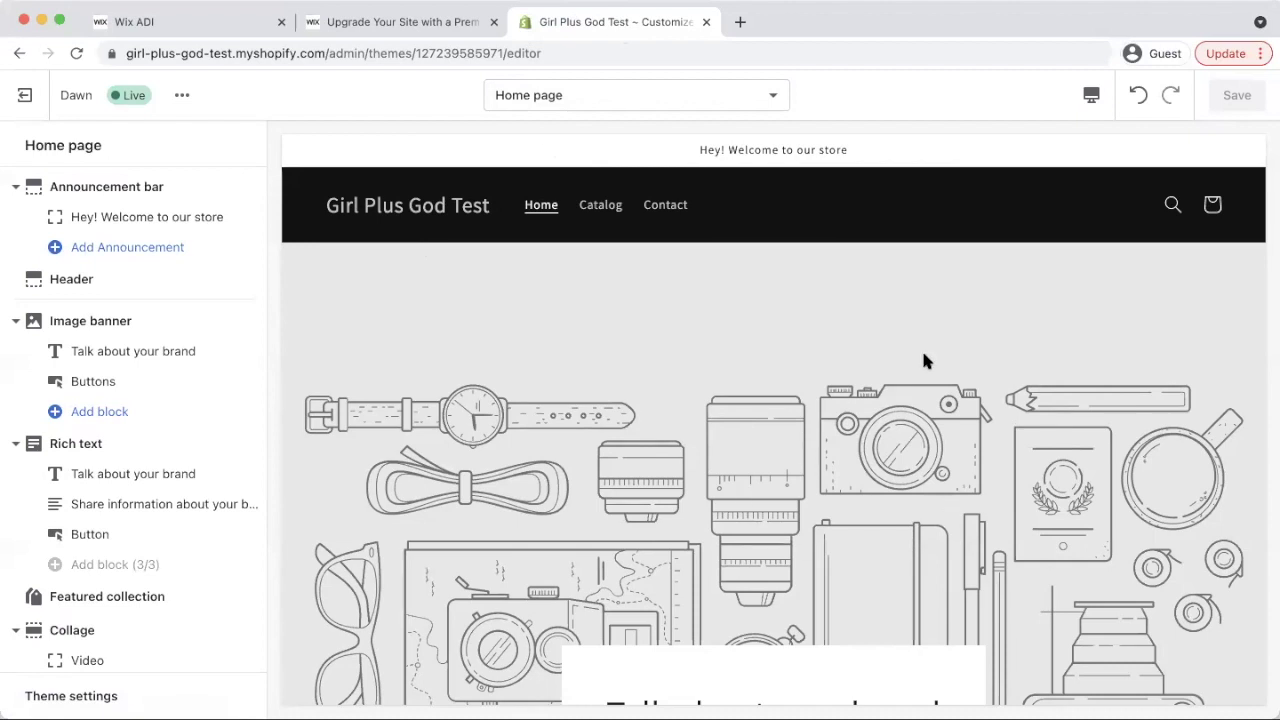
Exit the theme editor and go to the store's Apps page
{"action": "left_click", "coordinate": [24, 95]}
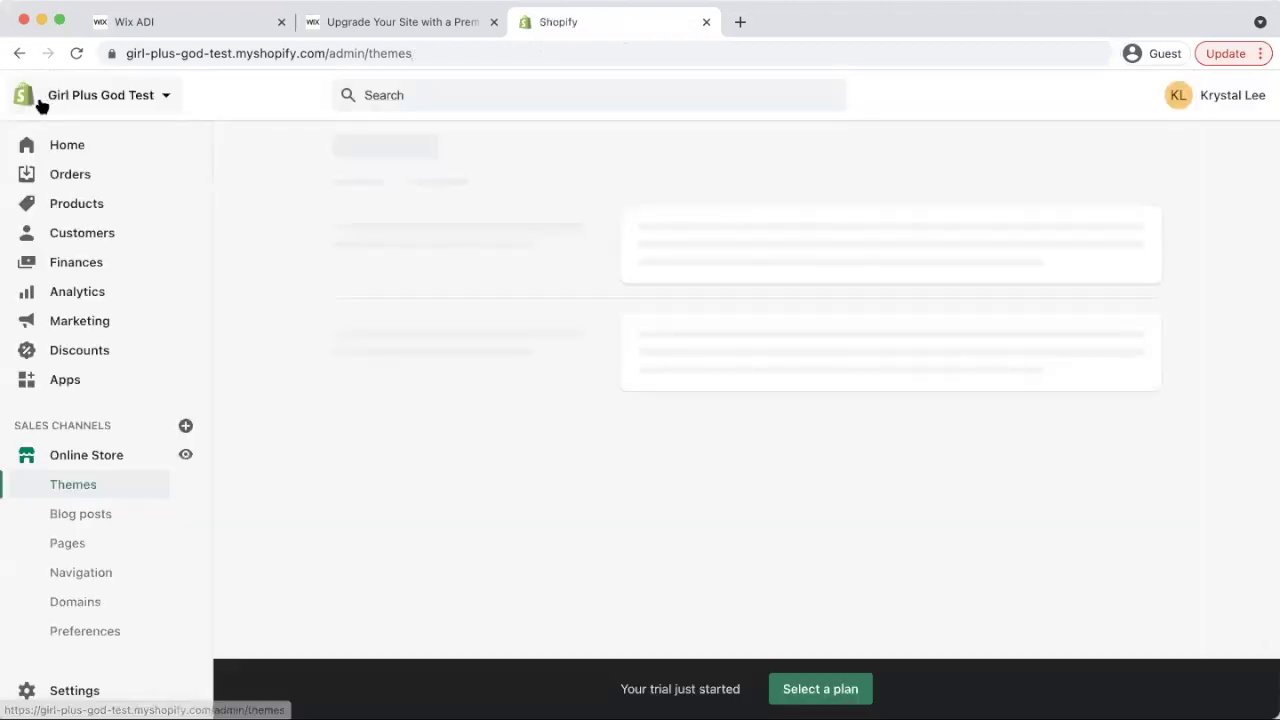
{"action": "left_click", "coordinate": [76, 379]}
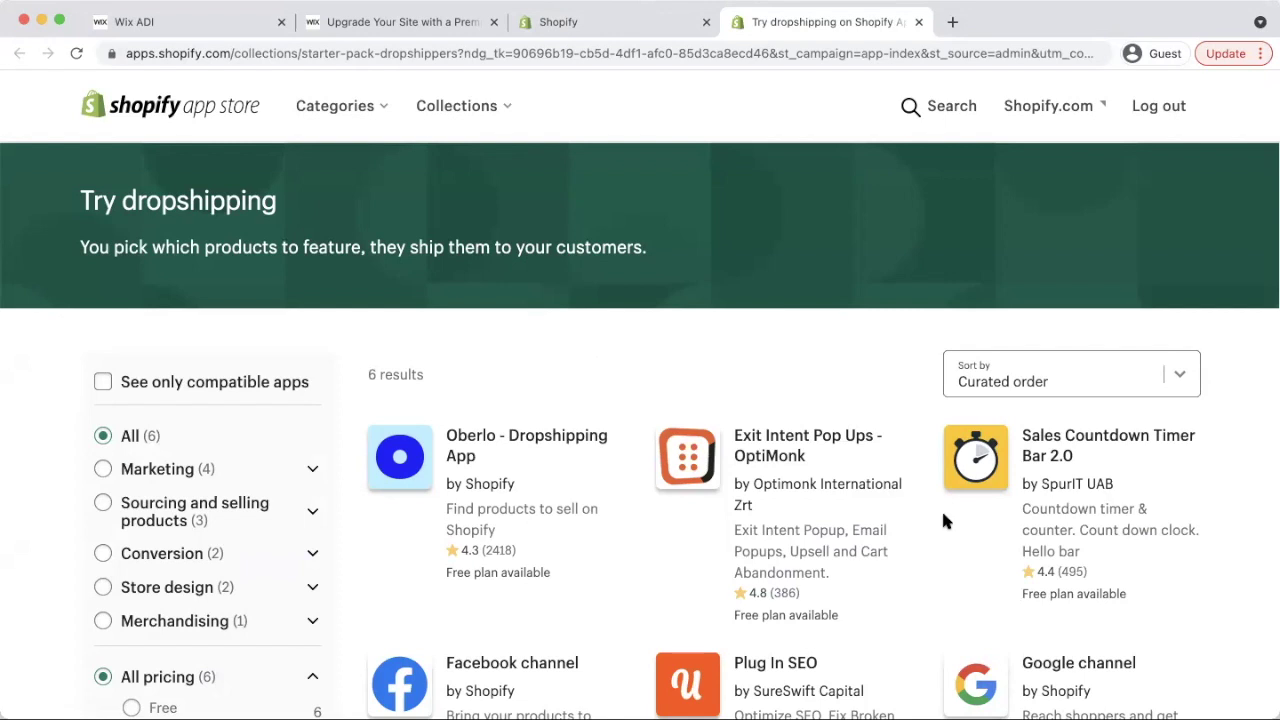
Search the App Store for 'sticky cart', listing 661 apps led by Slide Cart and Sticky Cart
{"action": "scroll", "coordinate": [756, 560], "scroll_direction": "down", "scroll_amount": 5}
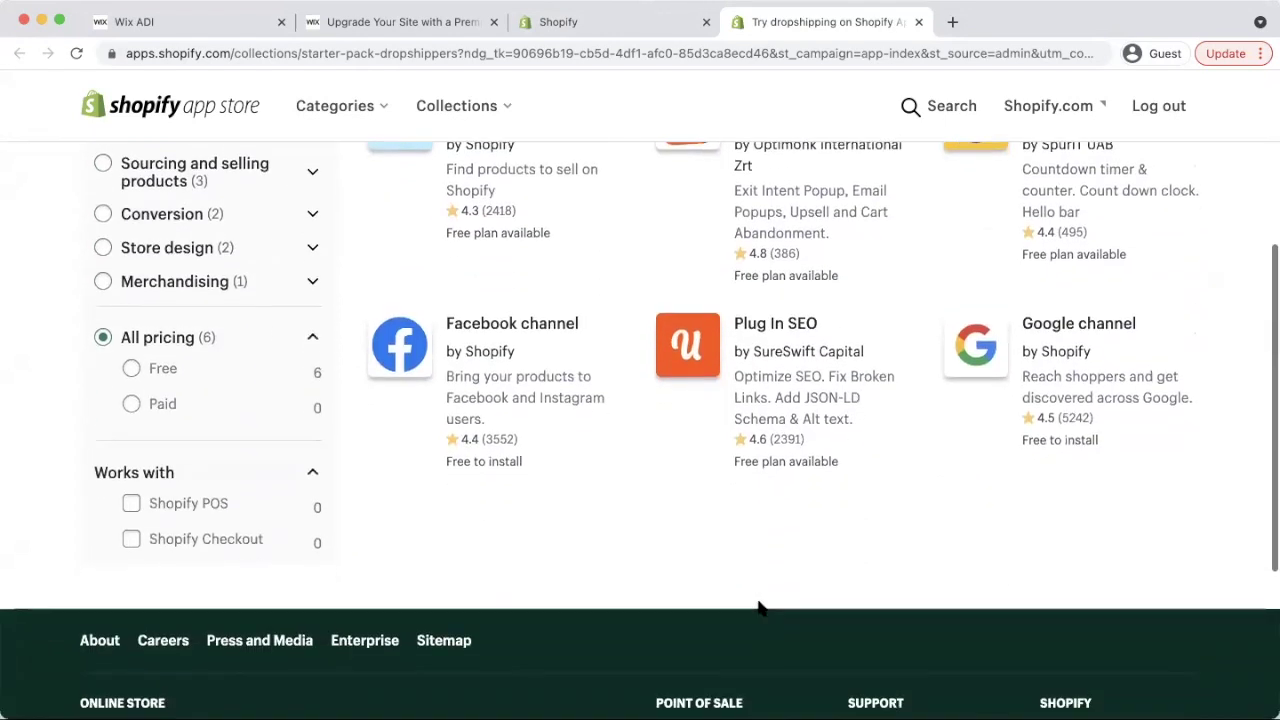
{"action": "scroll", "coordinate": [802, 533], "scroll_direction": "up", "scroll_amount": 5}
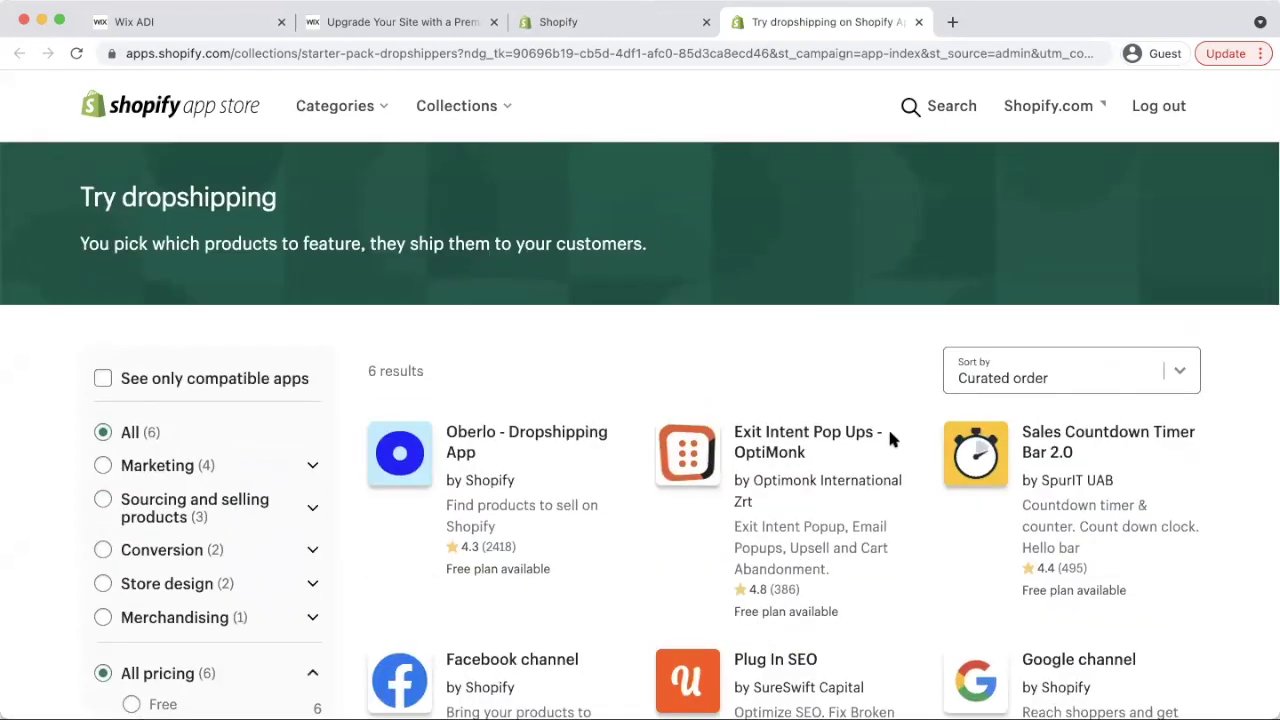
{"action": "left_click", "coordinate": [955, 108]}
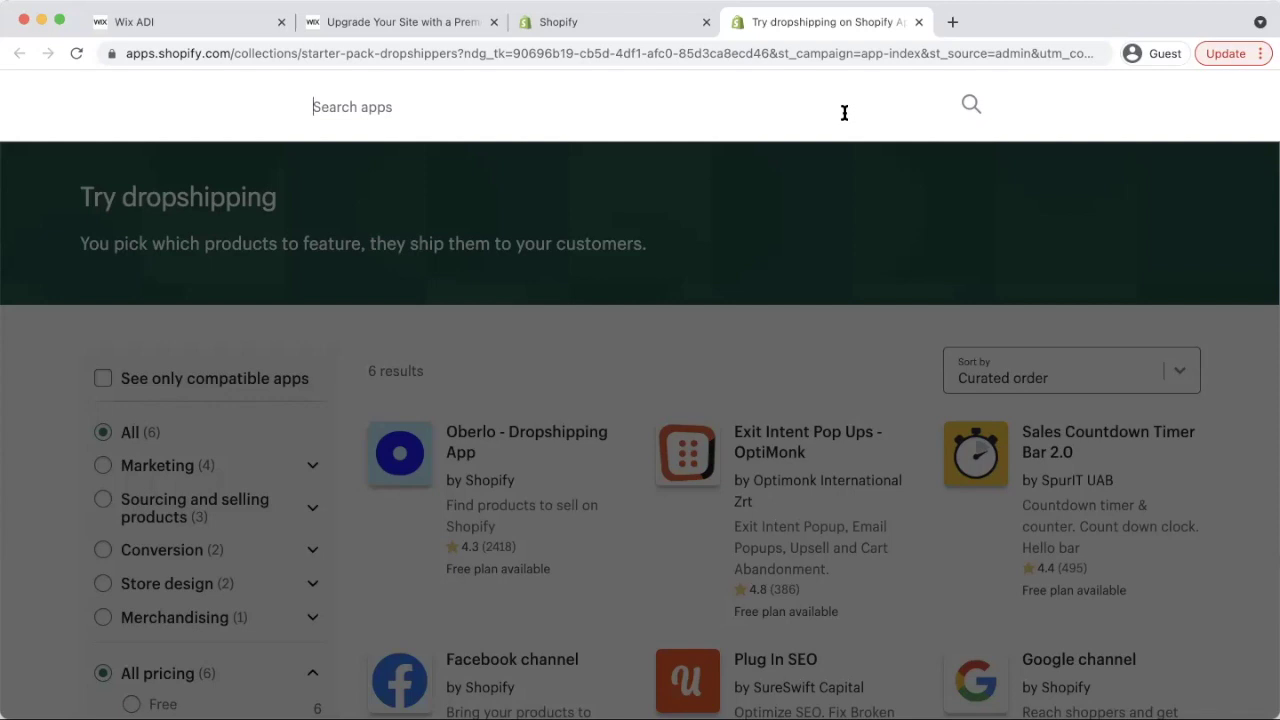
{"action": "type", "text": "sticky a"}
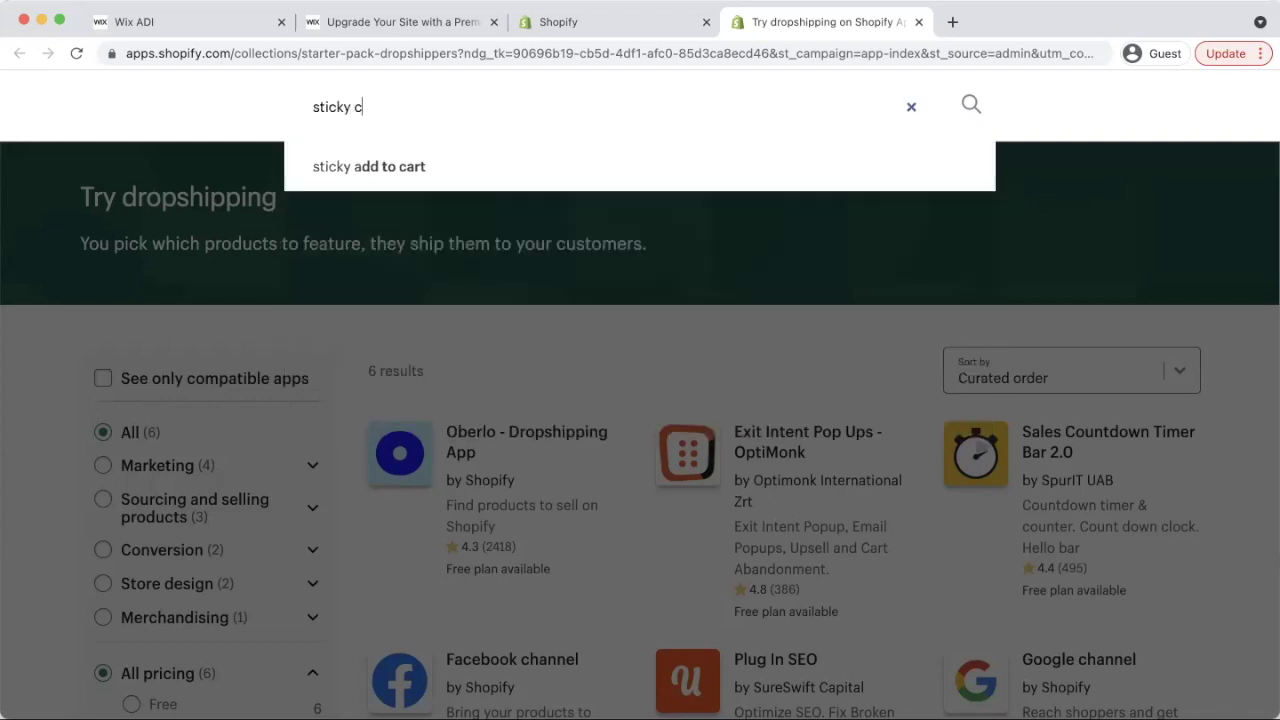
{"action": "type", "text": "art"}
{"action": "left_click", "coordinate": [776, 160]}
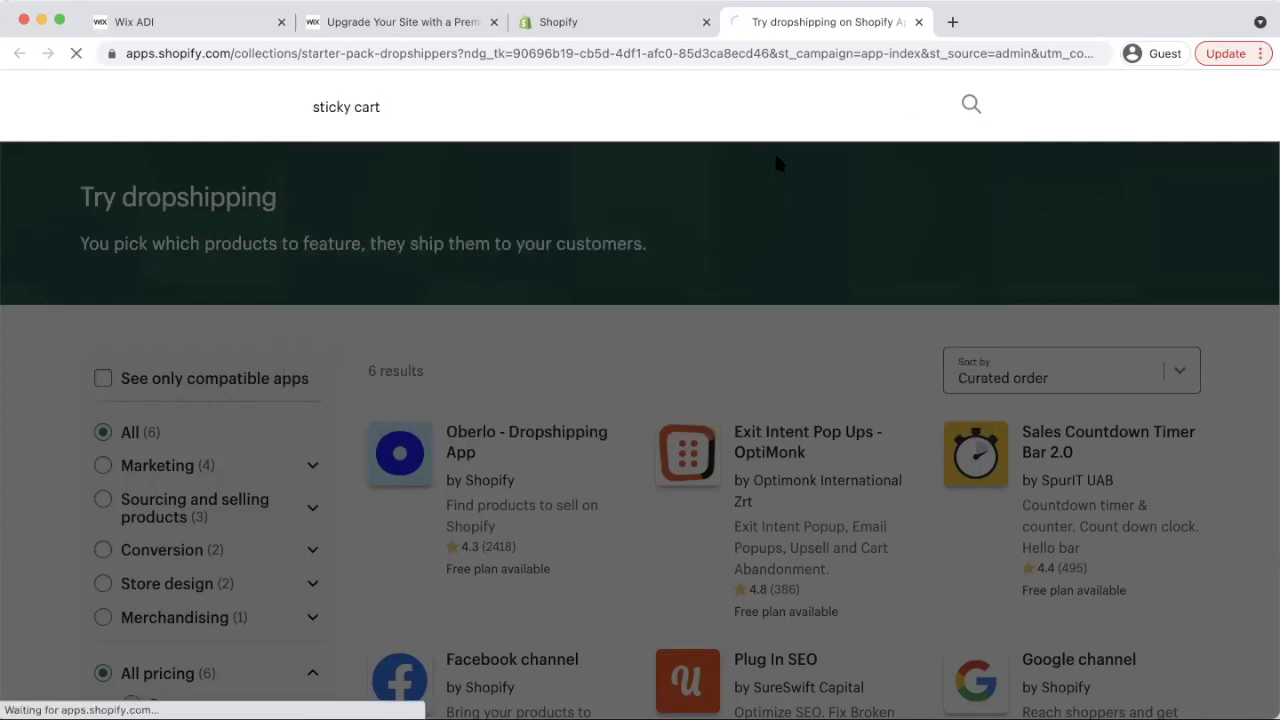
{"action": "scroll", "coordinate": [700, 420], "scroll_direction": "down", "scroll_amount": 5}
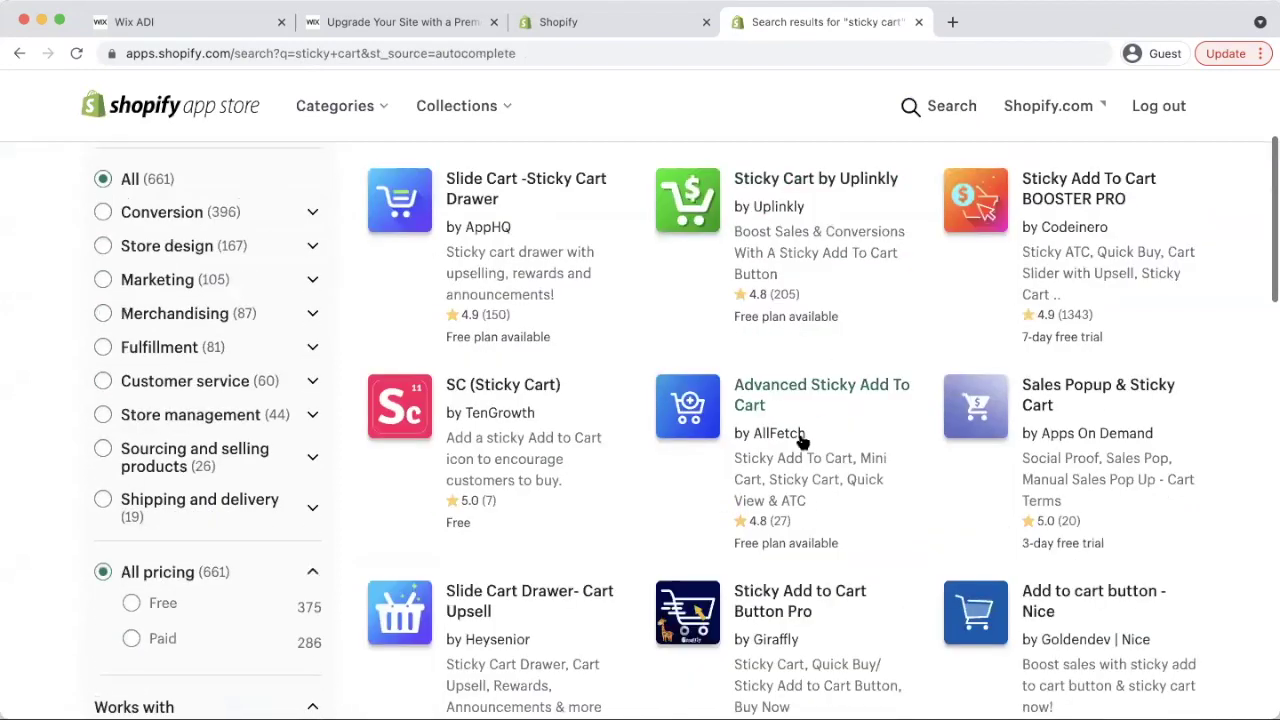
{"action": "scroll", "coordinate": [863, 354], "scroll_direction": "down", "scroll_amount": 5}
{"action": "scroll", "coordinate": [863, 354], "scroll_direction": "up", "scroll_amount": 10}
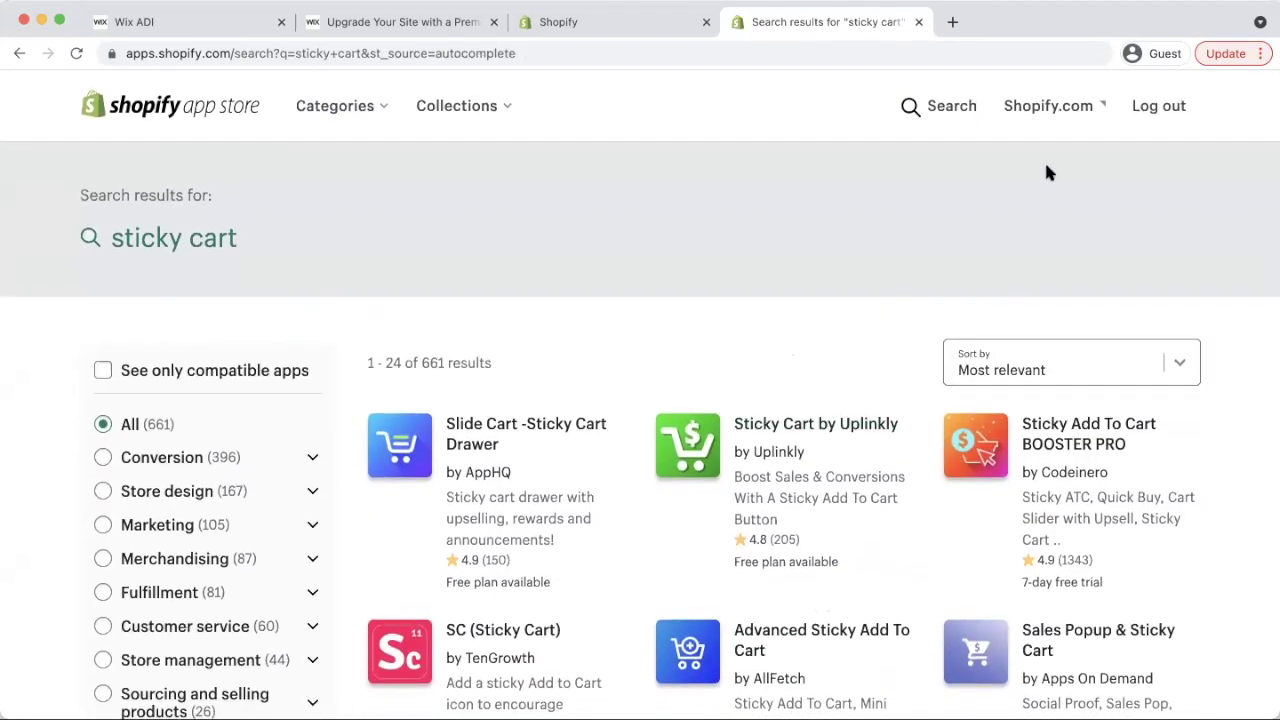
{"action": "left_click", "coordinate": [936, 107]}
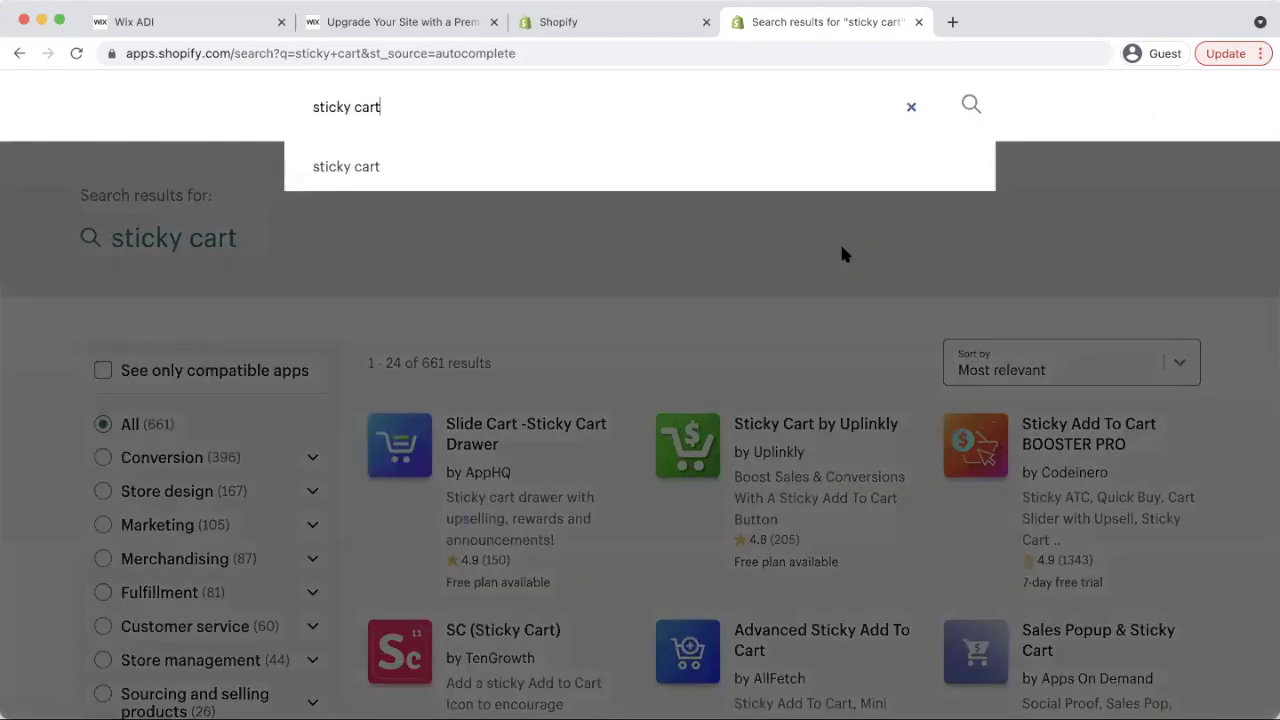
{"action": "left_click", "coordinate": [466, 164]}
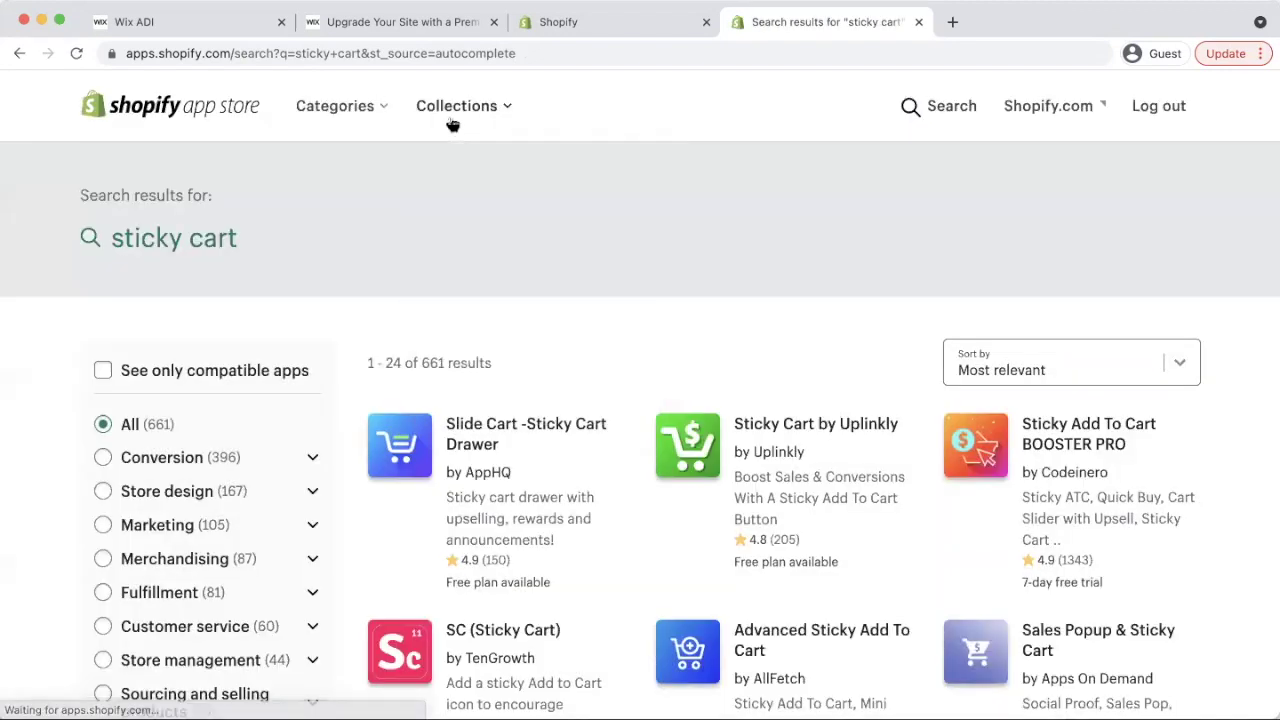
Filter Conversion apps to Upselling and cross-selling and scroll through the 398 results
{"action": "left_click", "coordinate": [367, 115]}
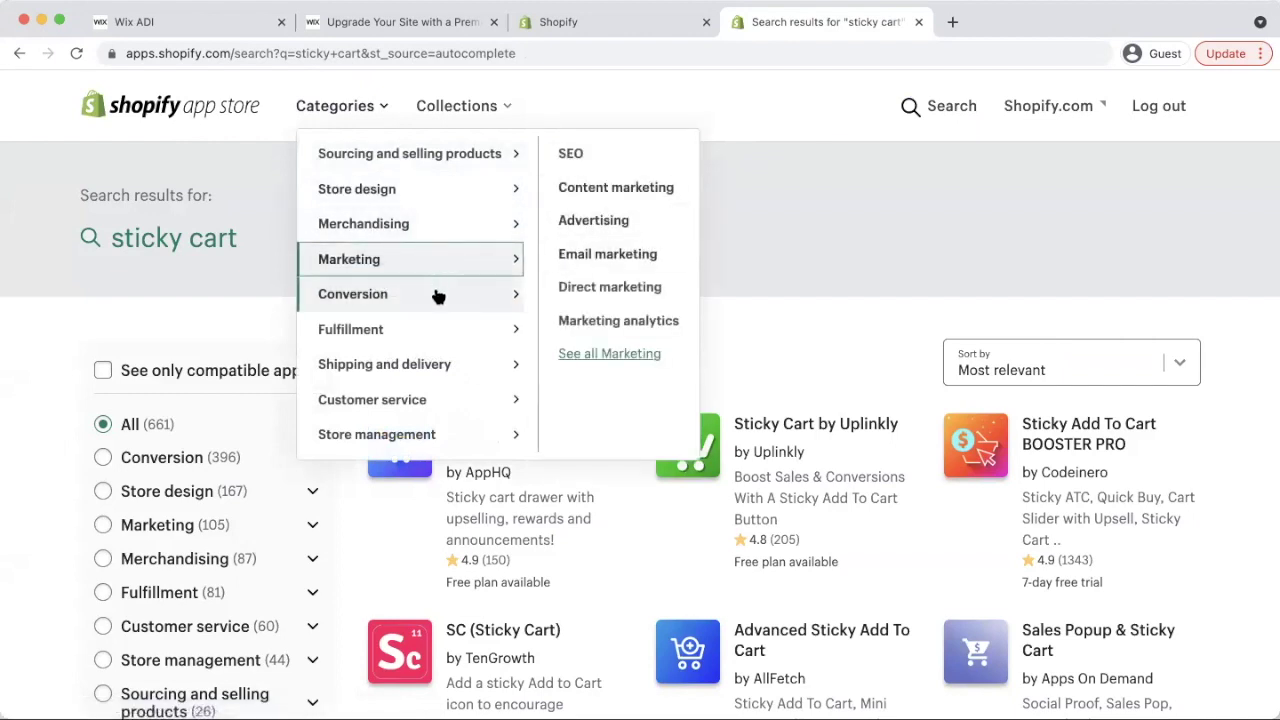
{"action": "mouse_move", "coordinate": [437, 294]}
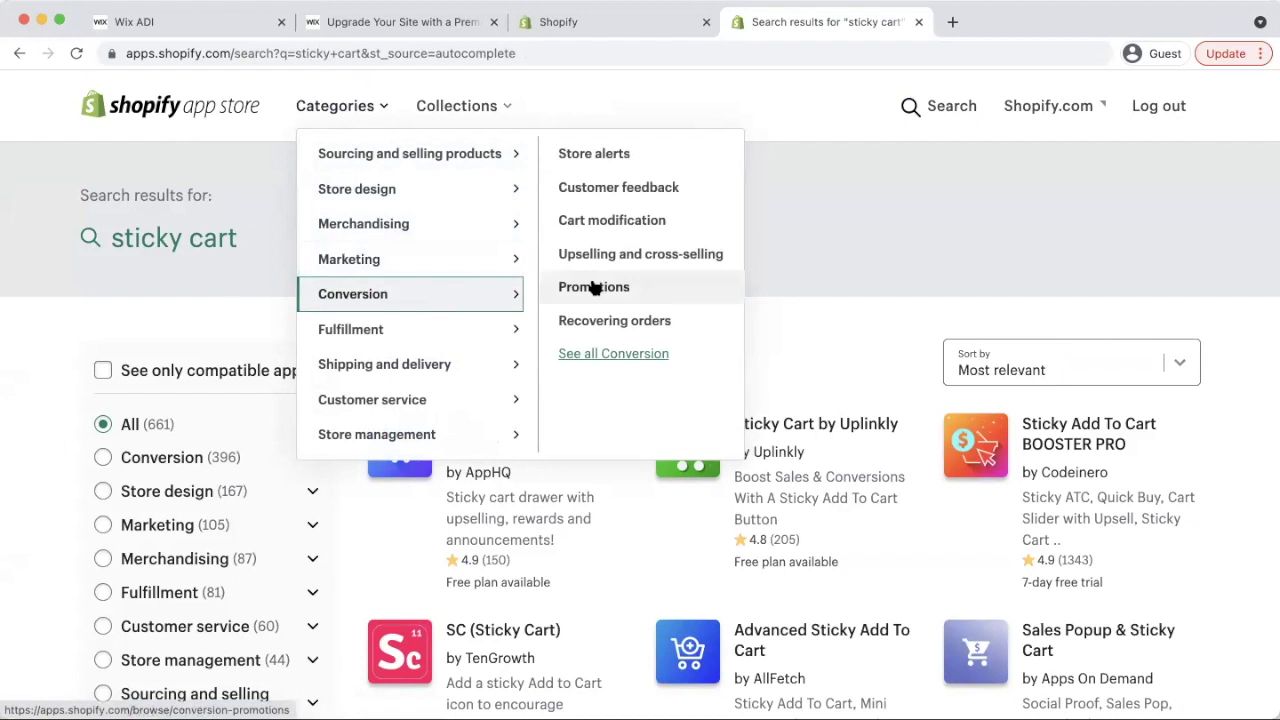
{"action": "left_click", "coordinate": [625, 257]}
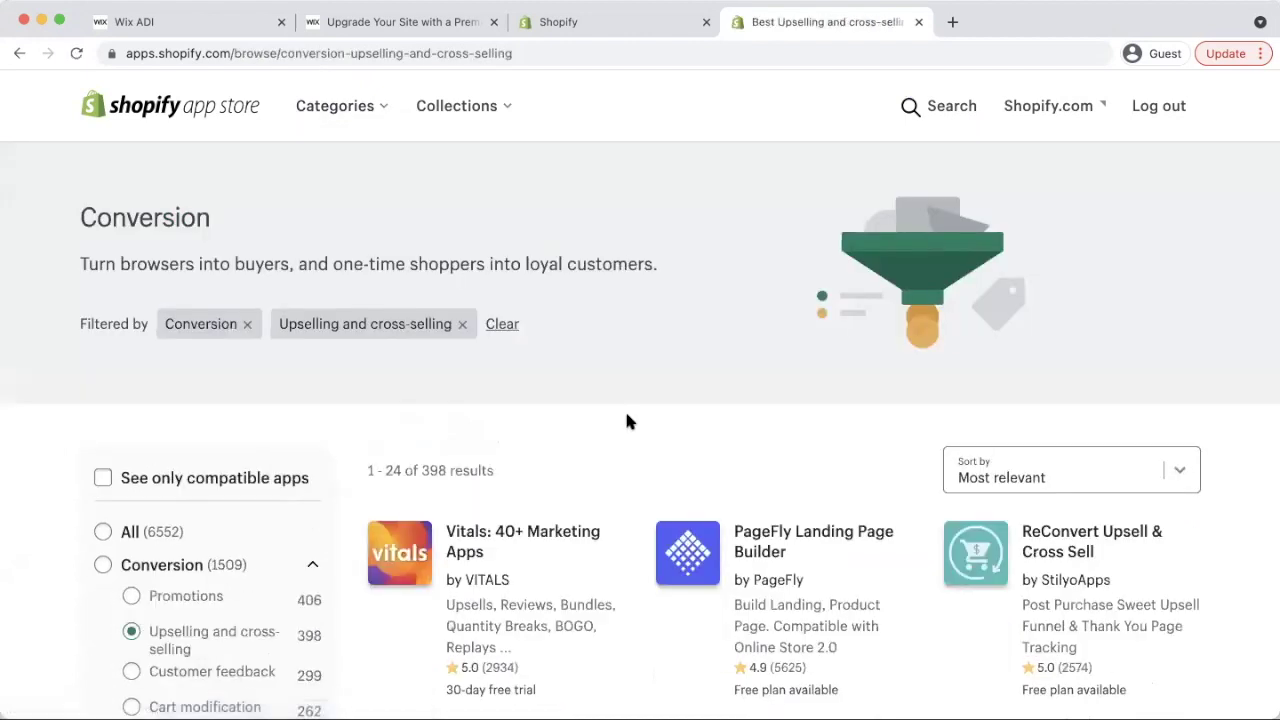
{"action": "scroll", "coordinate": [738, 397], "scroll_direction": "down", "scroll_amount": 4}
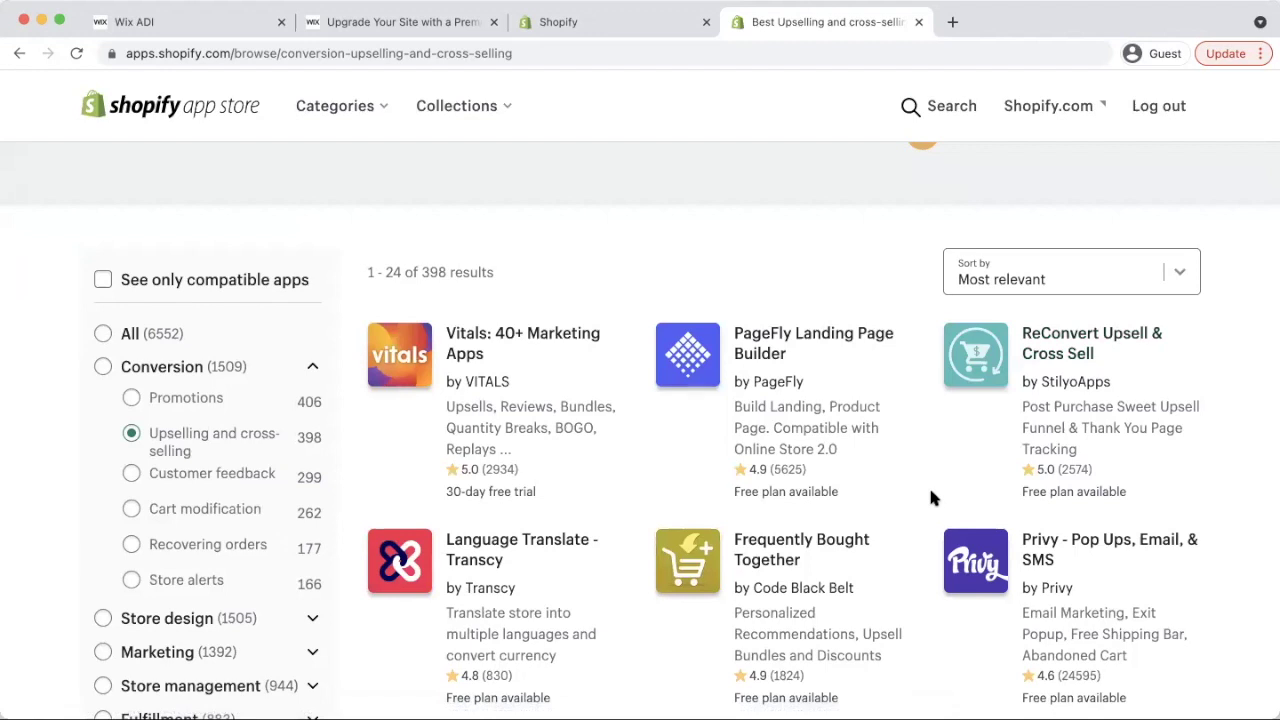
{"action": "scroll", "coordinate": [930, 495], "scroll_direction": "down", "scroll_amount": 3}
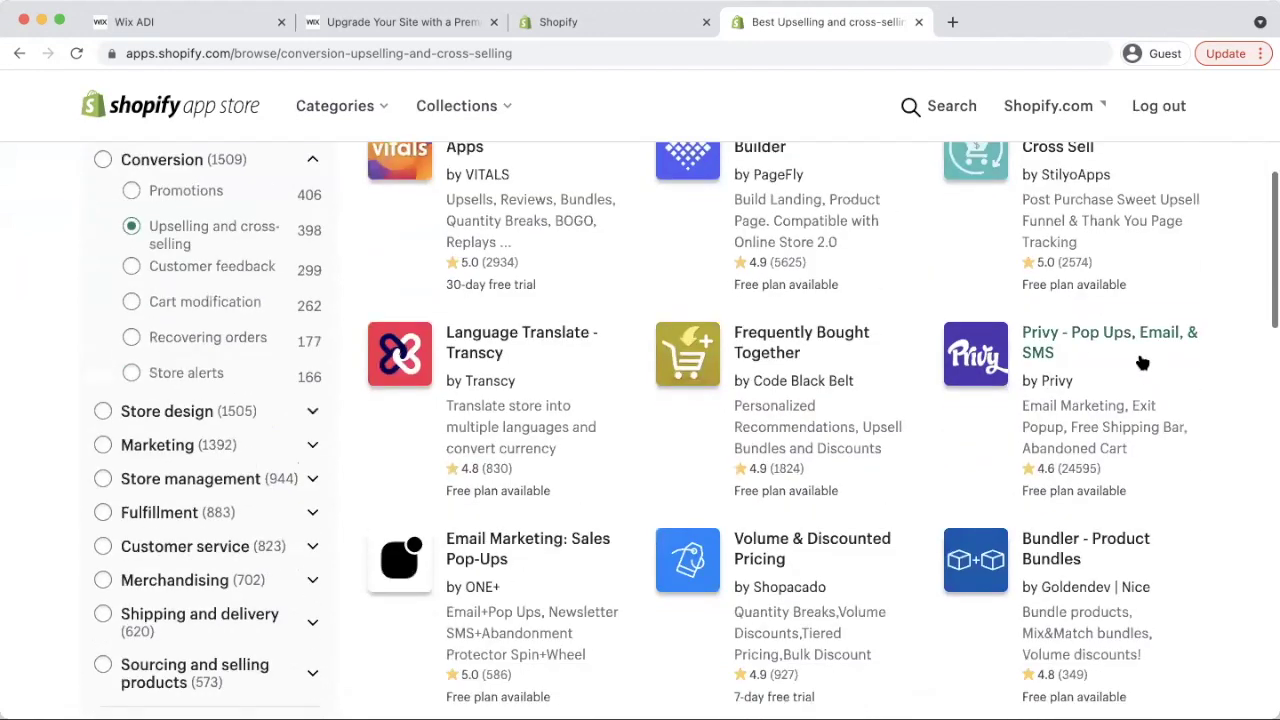
{"action": "scroll", "coordinate": [902, 505], "scroll_direction": "down", "scroll_amount": 3}
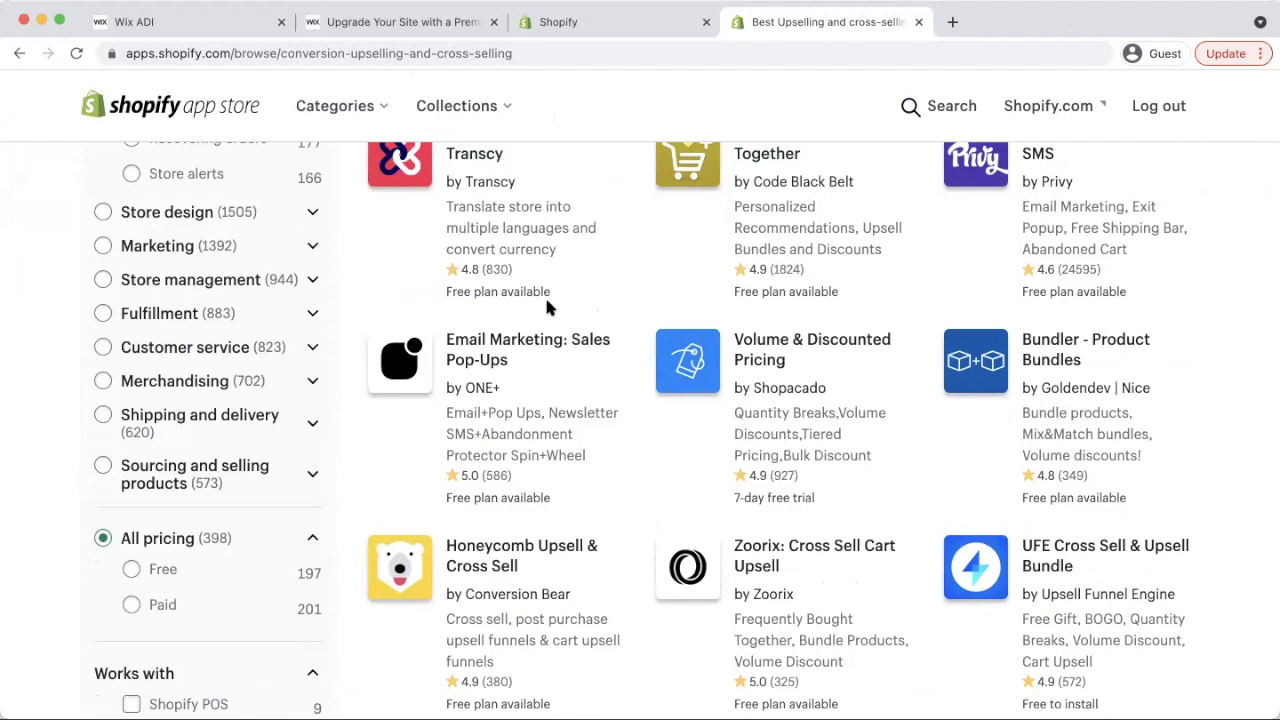
{"action": "scroll", "coordinate": [689, 411], "scroll_direction": "down", "scroll_amount": 5}
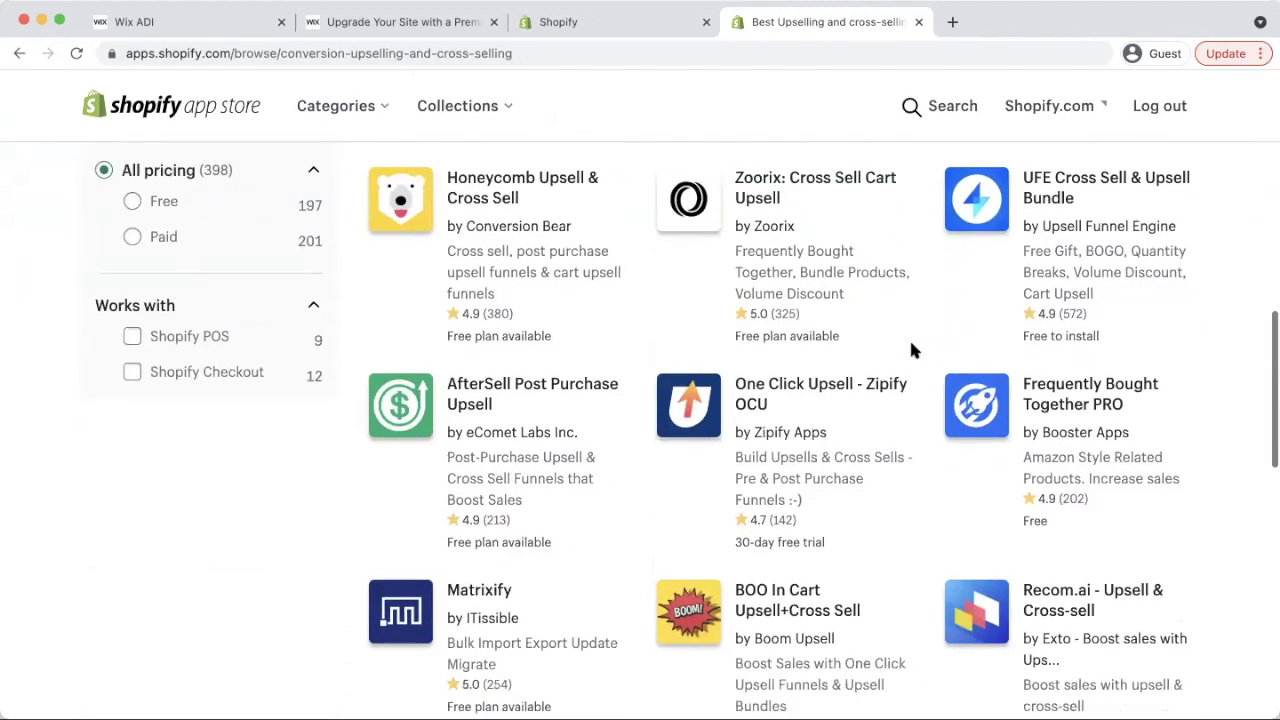
{"action": "scroll", "coordinate": [940, 310], "scroll_direction": "down", "scroll_amount": 5}
{"action": "scroll", "coordinate": [928, 335], "scroll_direction": "up", "scroll_amount": 15}
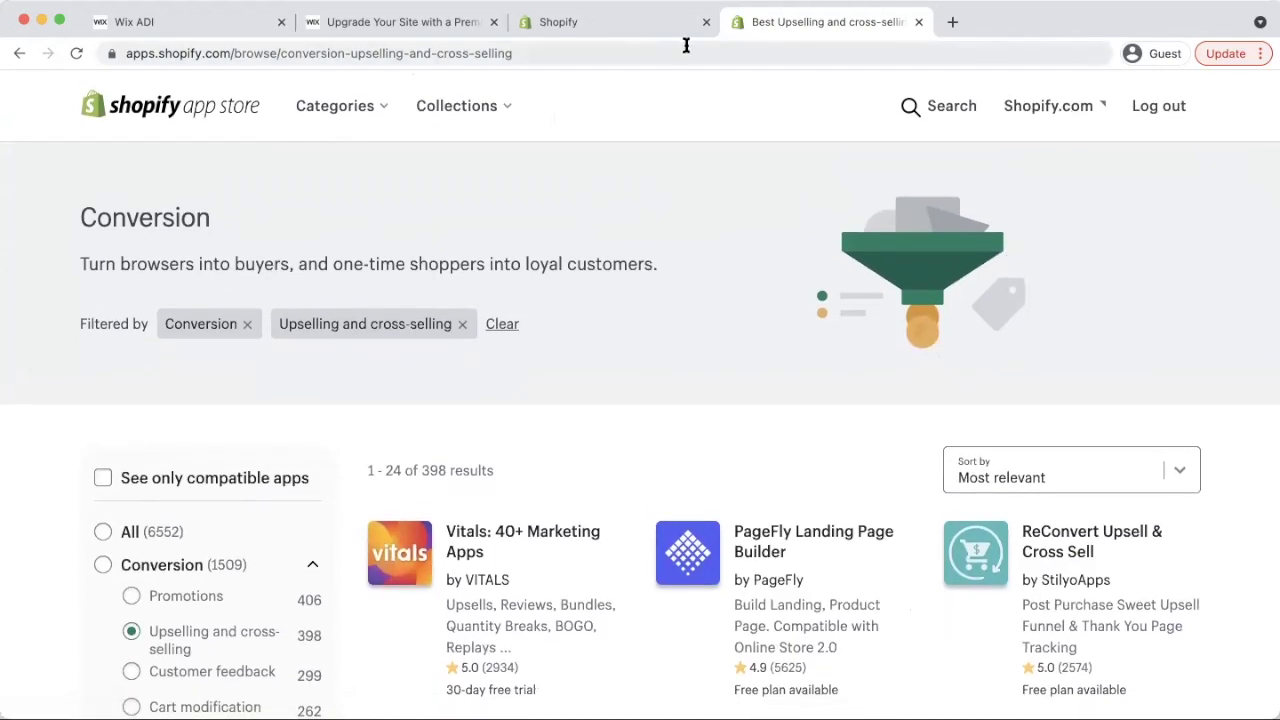
Back in the Shopify admin, view the live storefront from Online Store in a new tab
{"action": "left_click", "coordinate": [603, 23]}
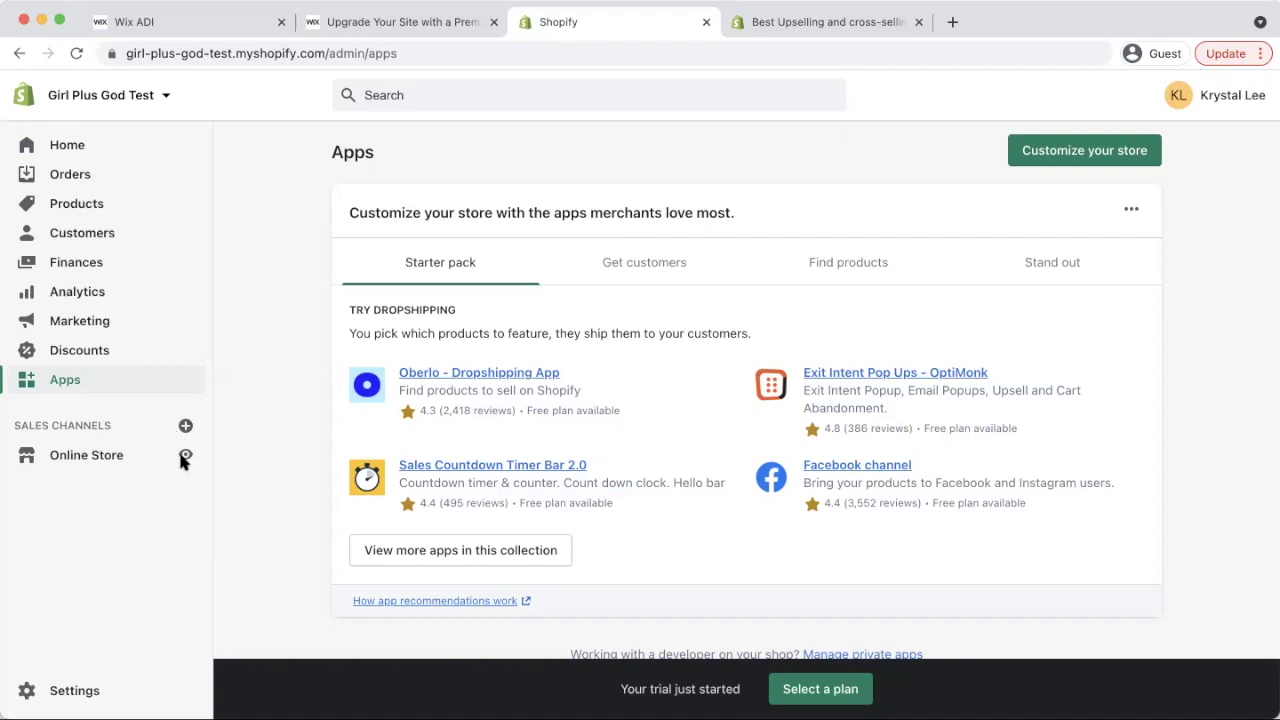
{"action": "left_click", "coordinate": [148, 457]}
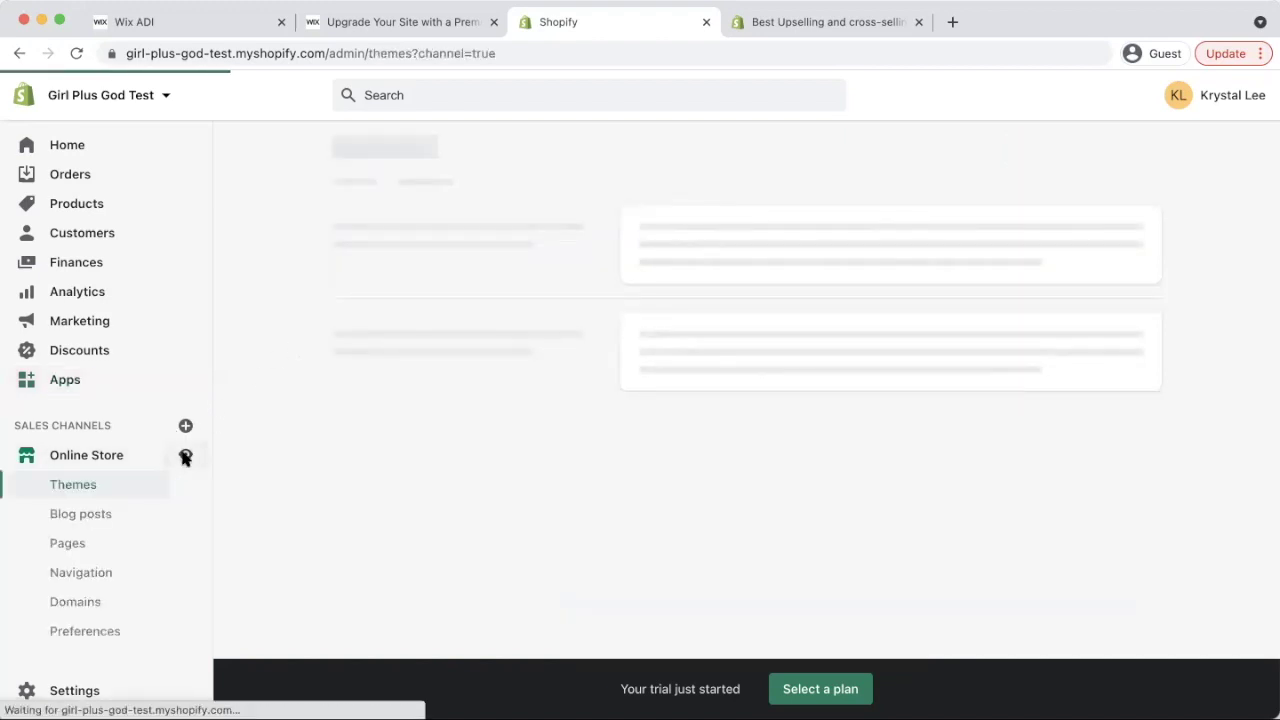
{"action": "left_click", "coordinate": [185, 457]}
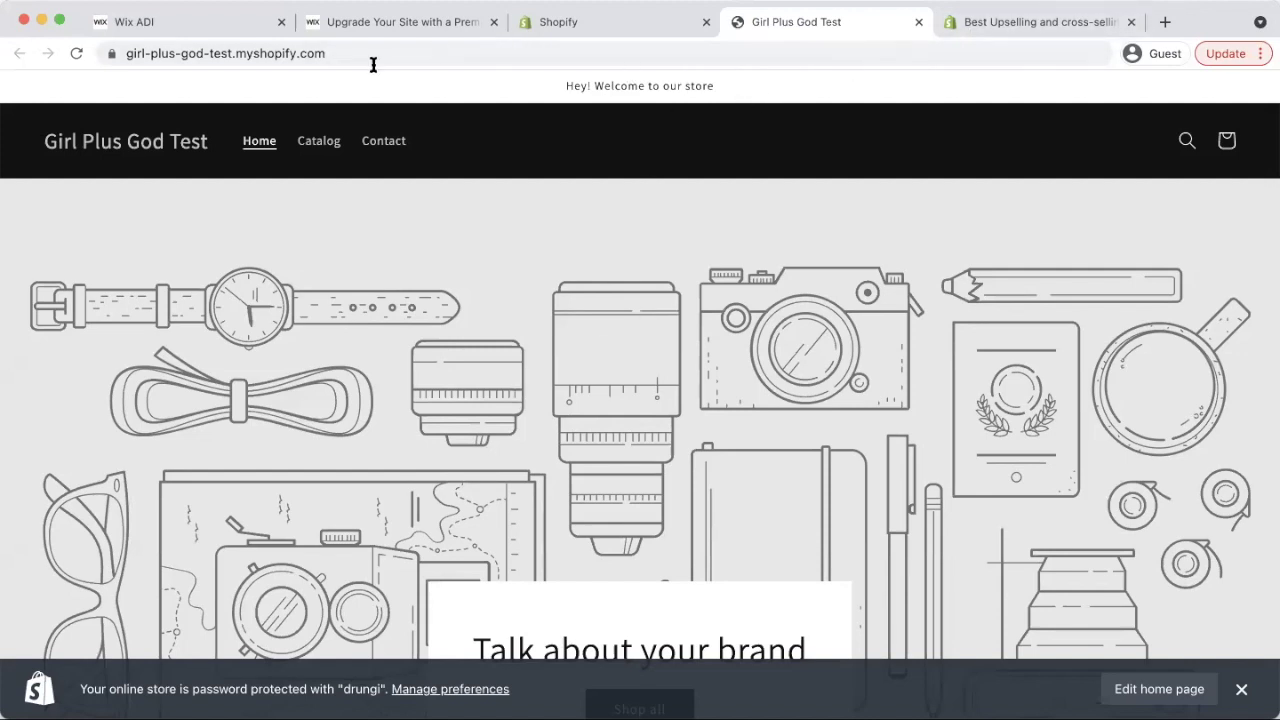
Return to the Wix ADI editor showing the GIRL + GOD TEST homepage banner
{"action": "left_click", "coordinate": [222, 30]}
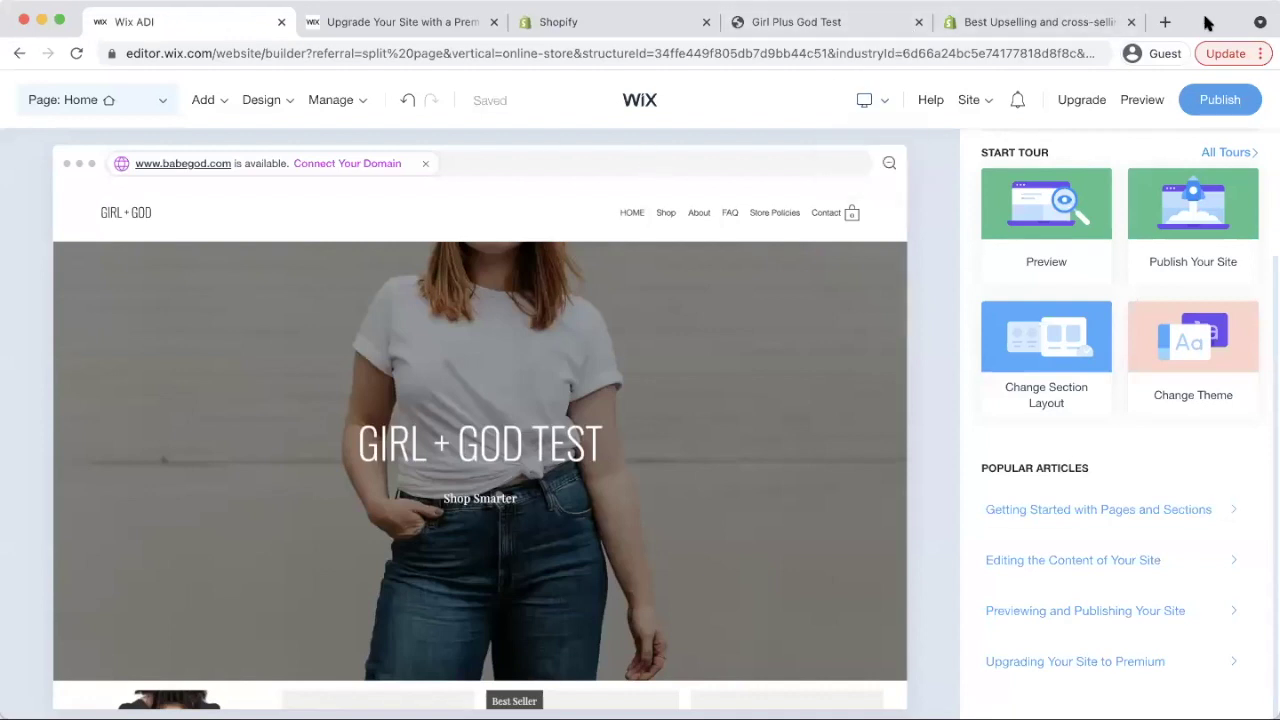
{"action": "mouse_move", "coordinate": [968, 100]}
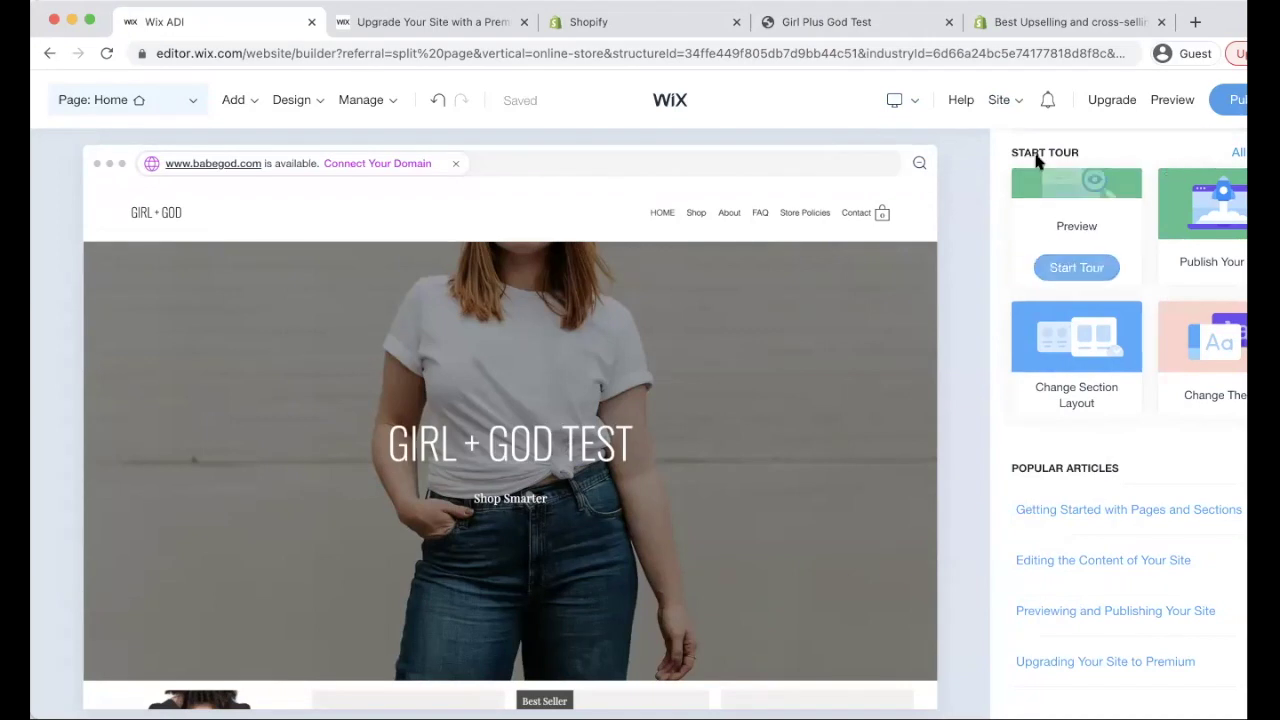
Verify the Girl + God Black Hoodie under storefront Featured products, then return to admin Themes
{"action": "left_click", "coordinate": [1049, 22]}
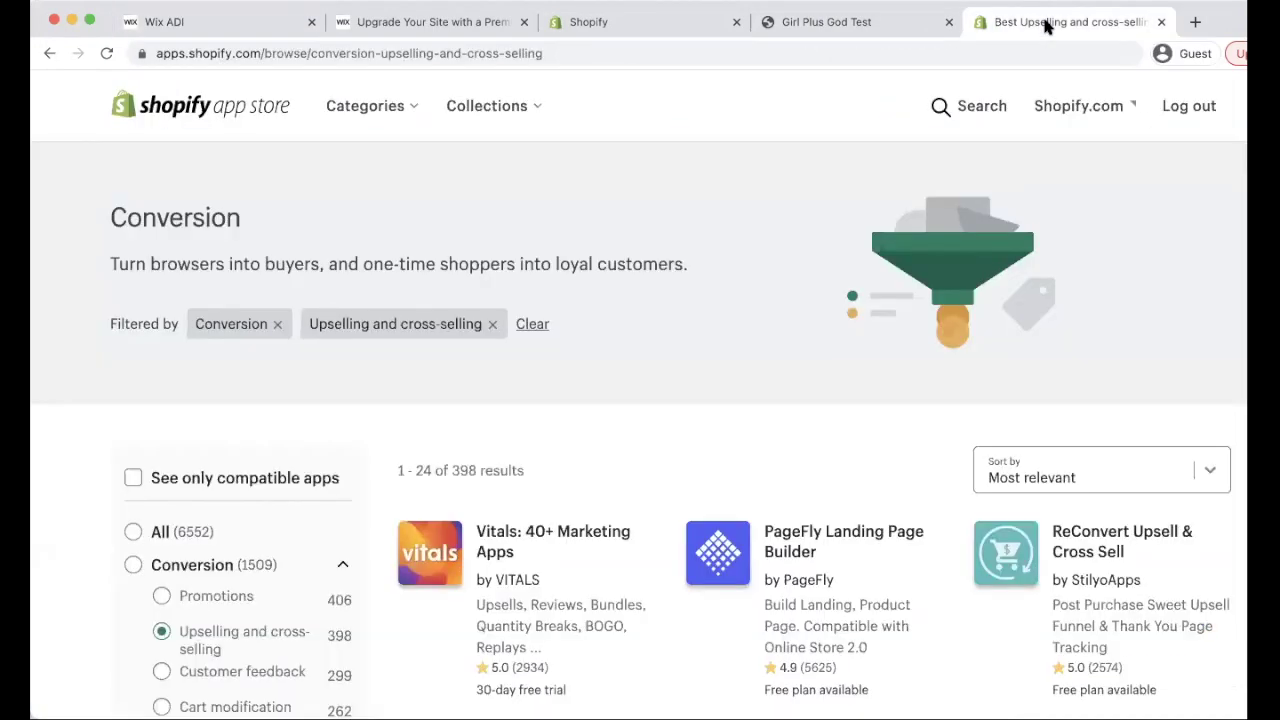
{"action": "left_click", "coordinate": [833, 28]}
{"action": "scroll", "coordinate": [536, 361], "scroll_direction": "down", "scroll_amount": 5}
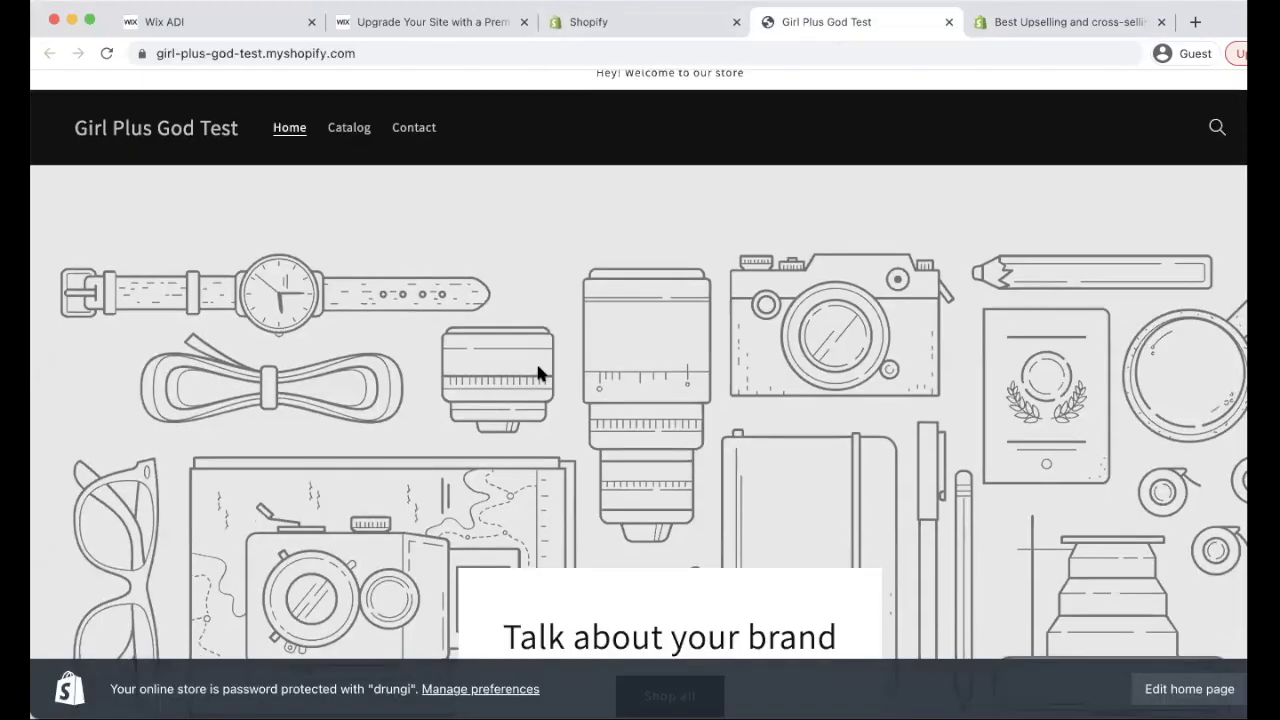
{"action": "scroll", "coordinate": [636, 311], "scroll_direction": "down", "scroll_amount": 5}
{"action": "scroll", "coordinate": [740, 250], "scroll_direction": "down", "scroll_amount": 2}
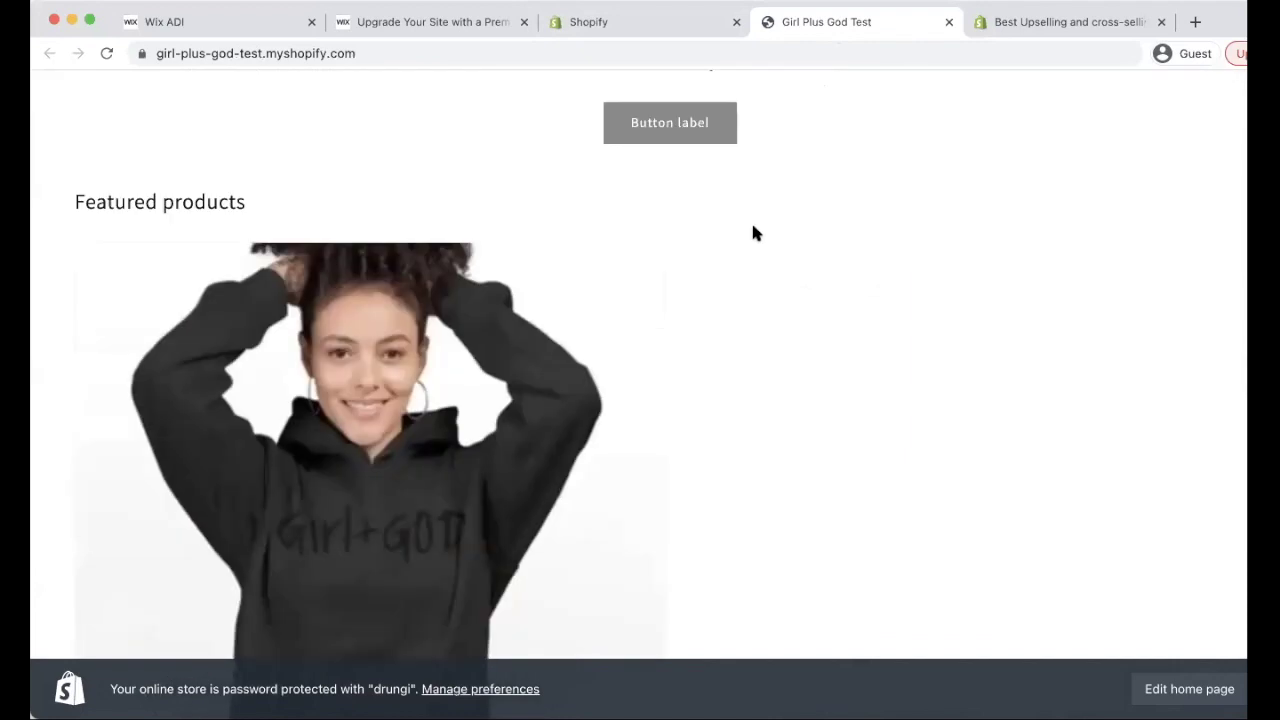
{"action": "scroll", "coordinate": [755, 233], "scroll_direction": "down", "scroll_amount": 4}
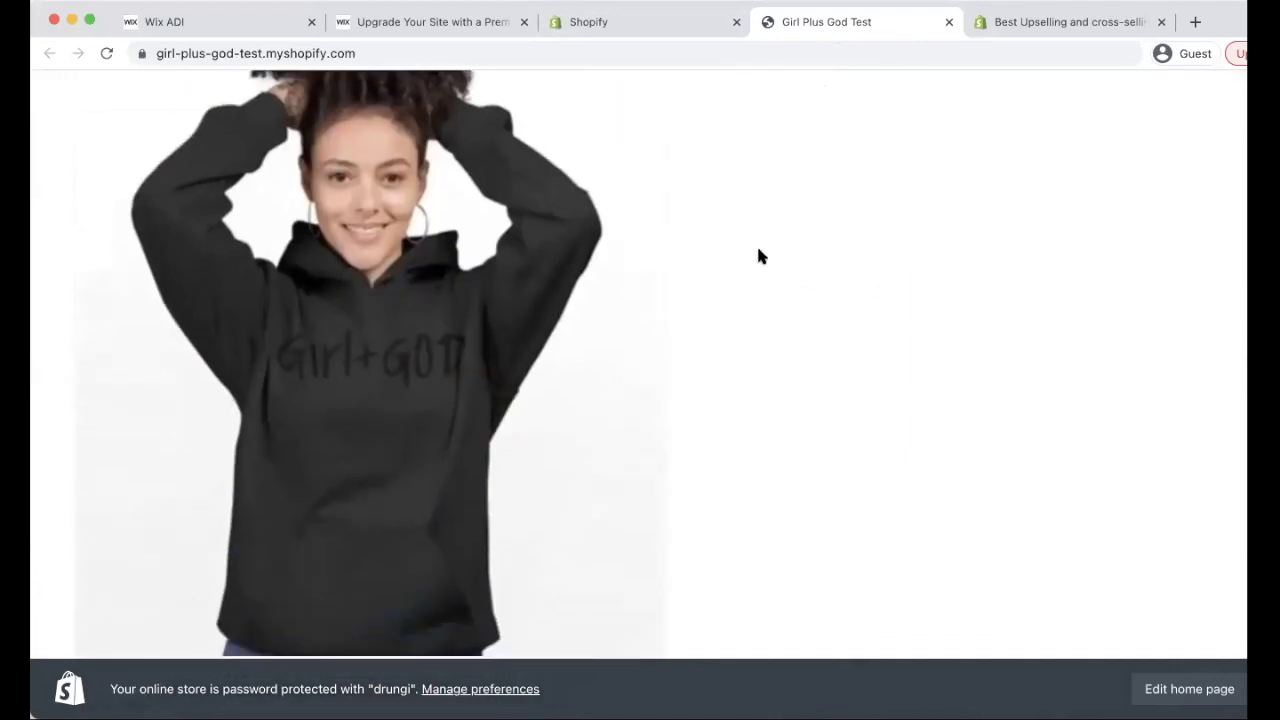
{"action": "scroll", "coordinate": [770, 245], "scroll_direction": "down", "scroll_amount": 2}
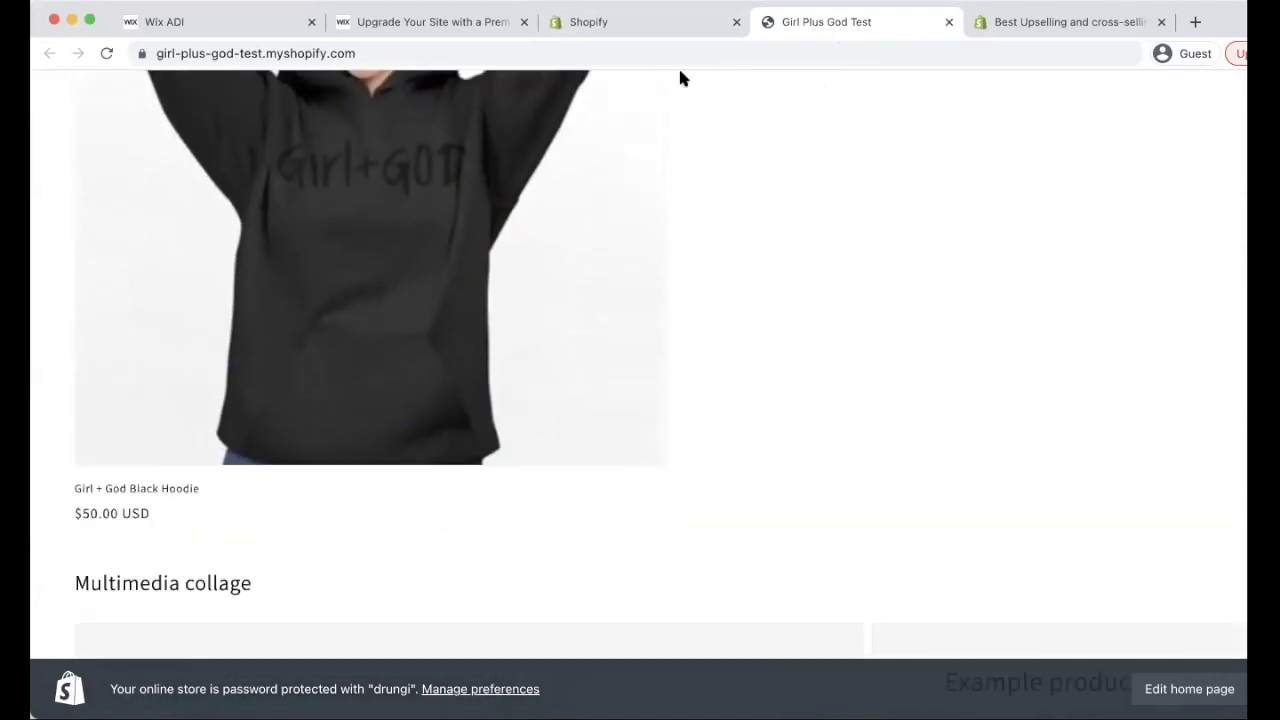
{"action": "left_click", "coordinate": [639, 20]}
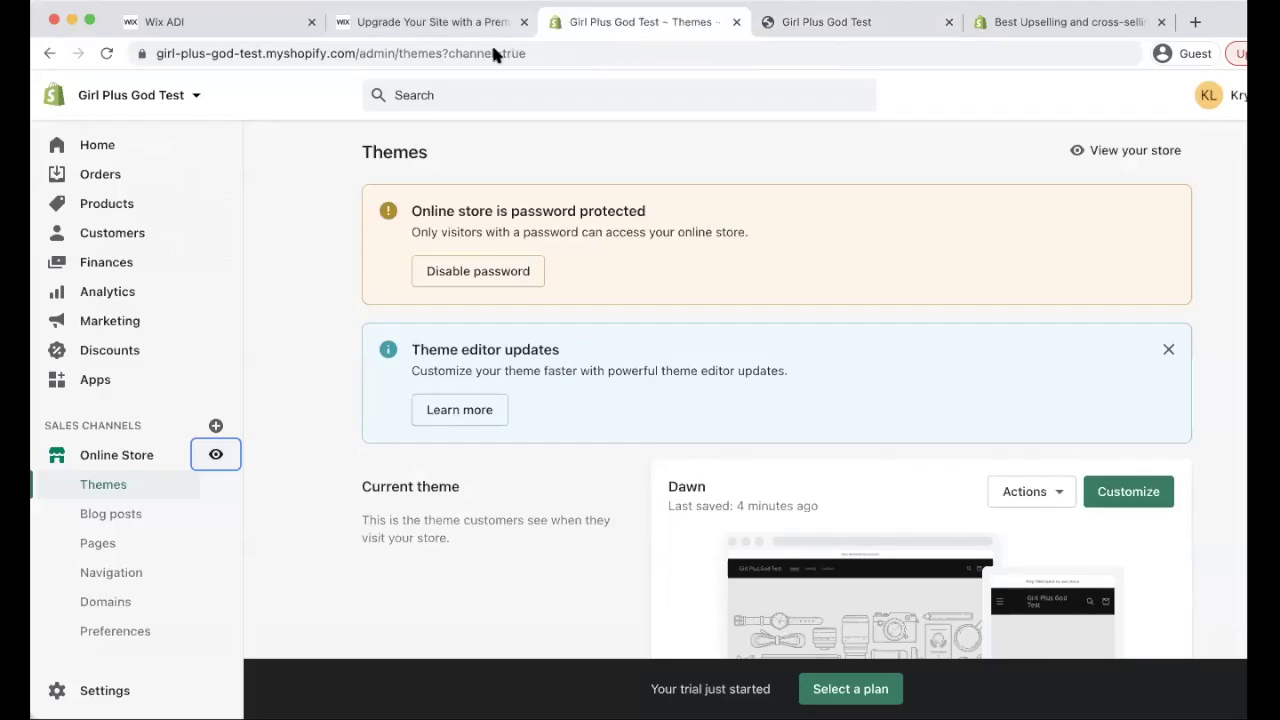